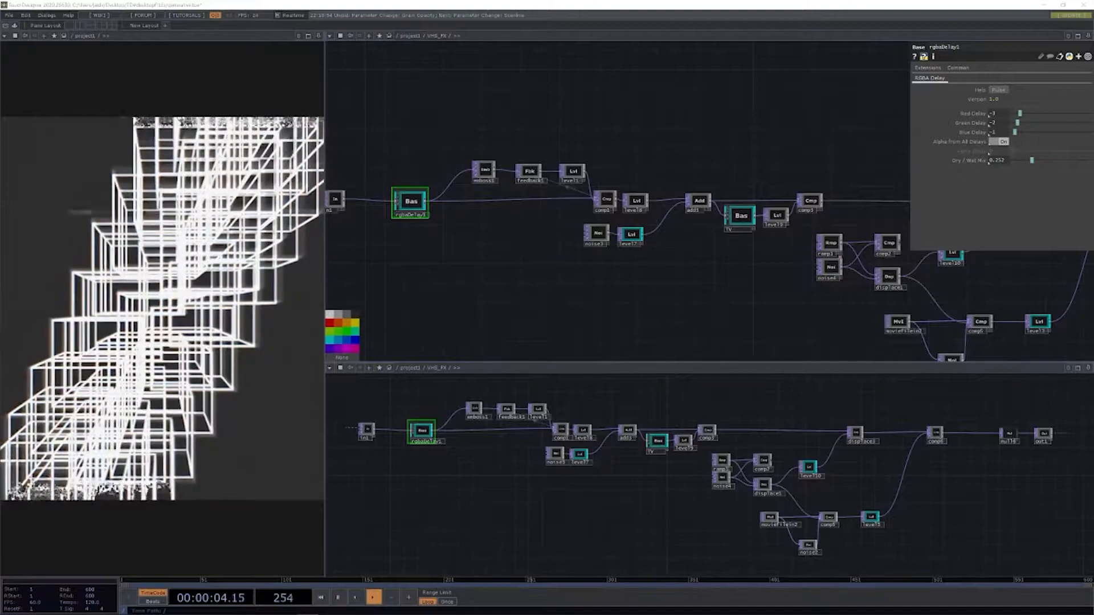
# - Switch to the browser, view the retro VHS-style reference posts on Instagram, and return to the TouchDesigner network
pyautogui.hotkey('alt', 'Tab')
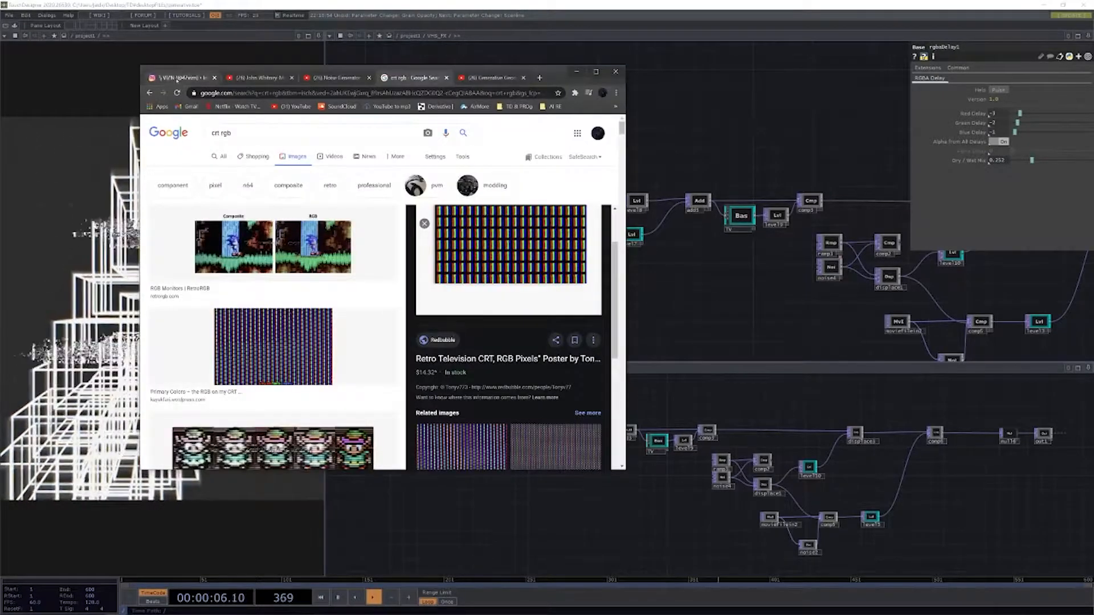
pyautogui.click(177, 78)
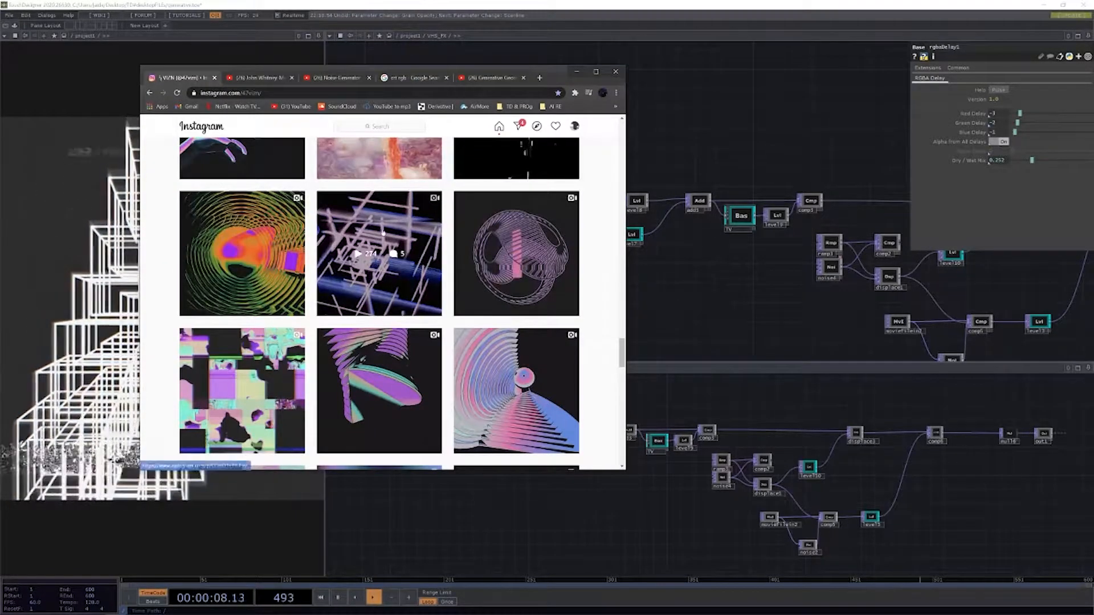
pyautogui.click(516, 254)
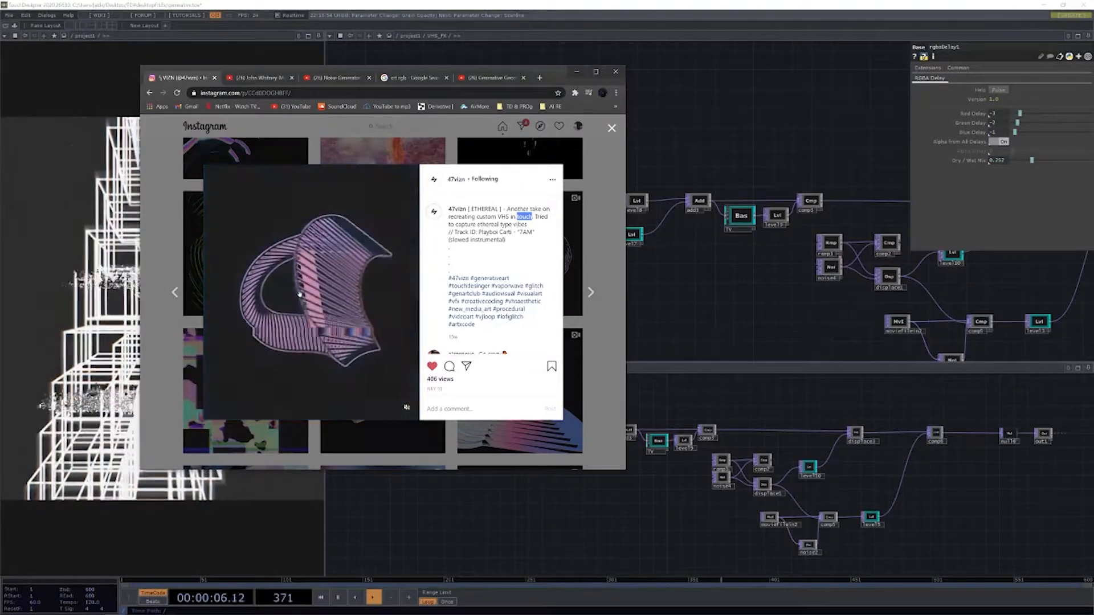
pyautogui.click(175, 293)
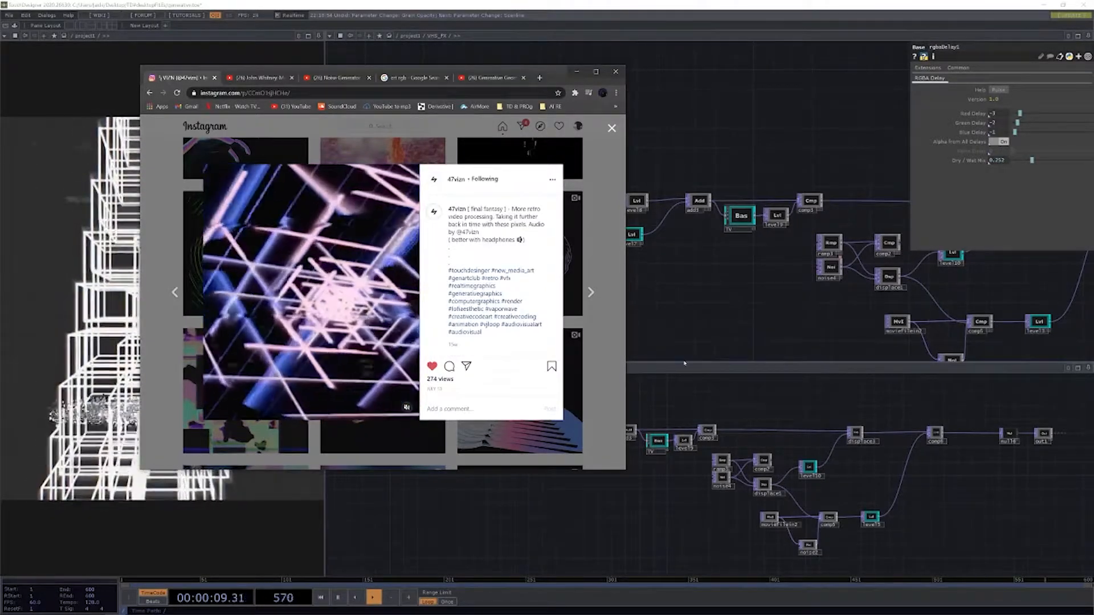
pyautogui.click(837, 165)
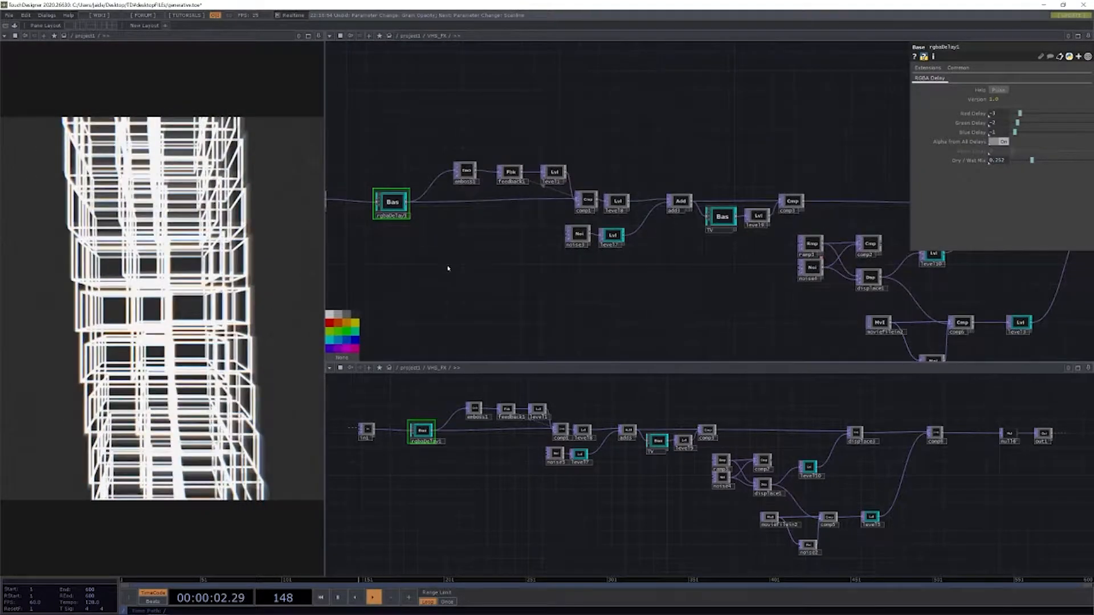
pyautogui.scroll(5, 520, 272)
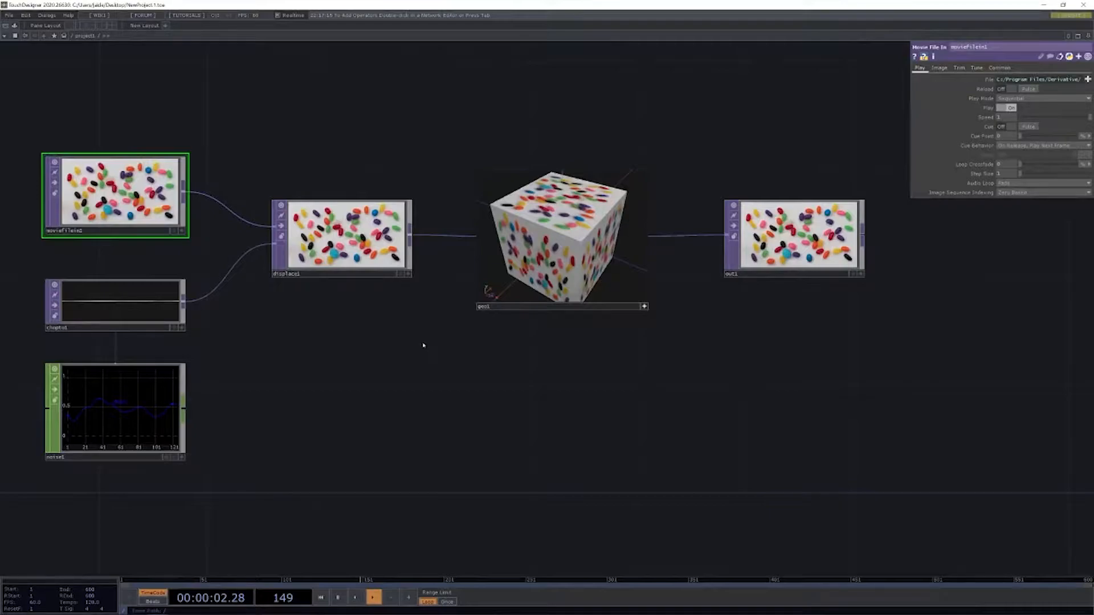
# - Delete all the default operators from the new project's network
pyautogui.hotkey('ctrl', 'a')
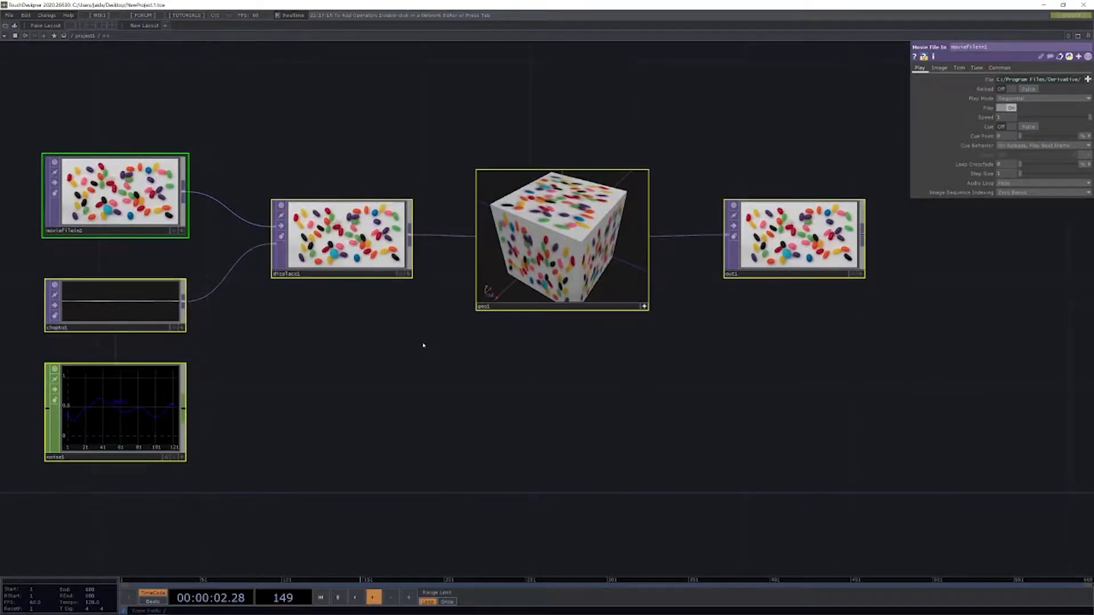
pyautogui.press('Delete')
pyautogui.press('h')
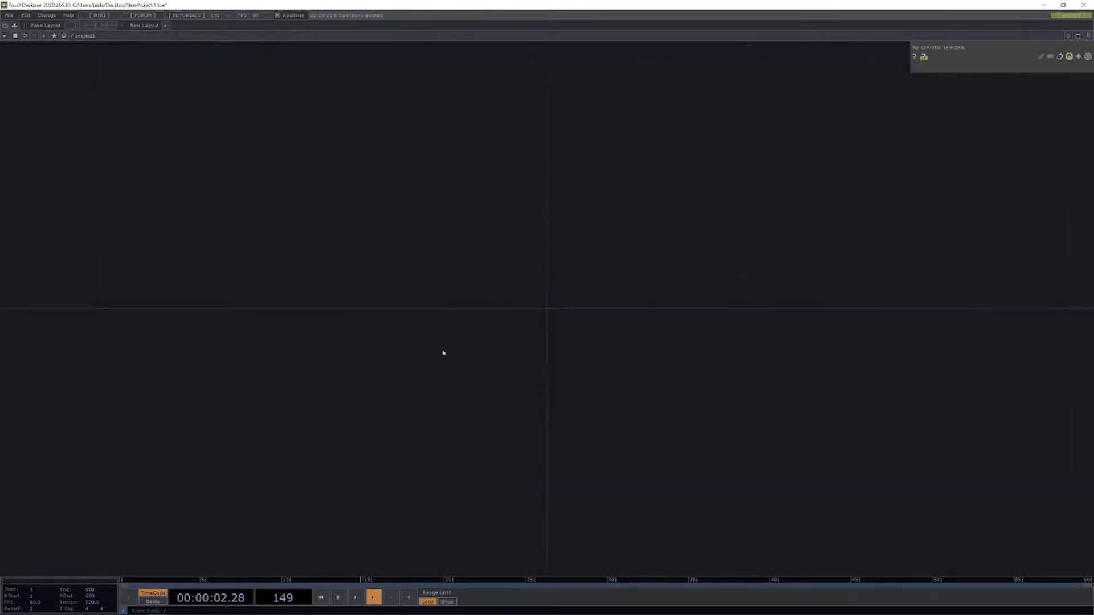
# - Paste the copied Base component into the network, activate its viewer, and look through its internal network before returning to the project level
pyautogui.hotkey('ctrl', 'v')
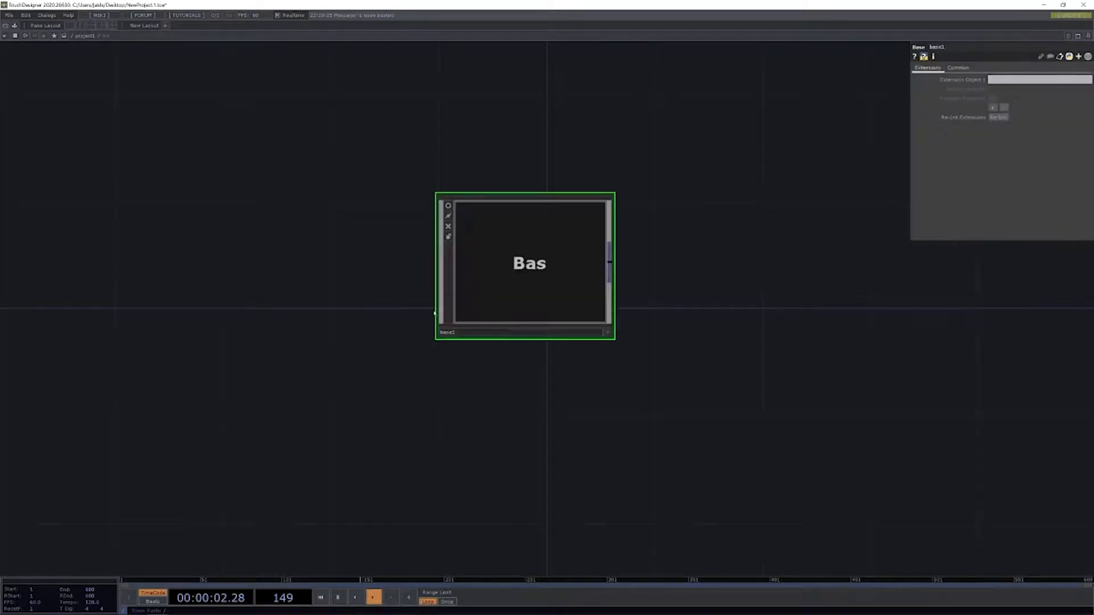
pyautogui.click(448, 206)
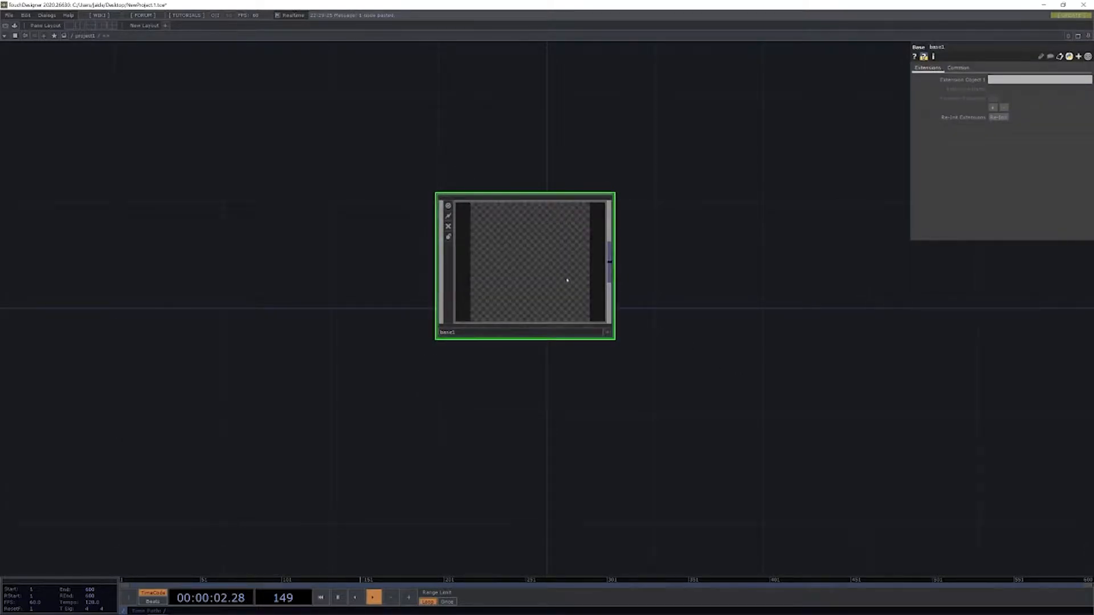
pyautogui.doubleClick(525, 239)
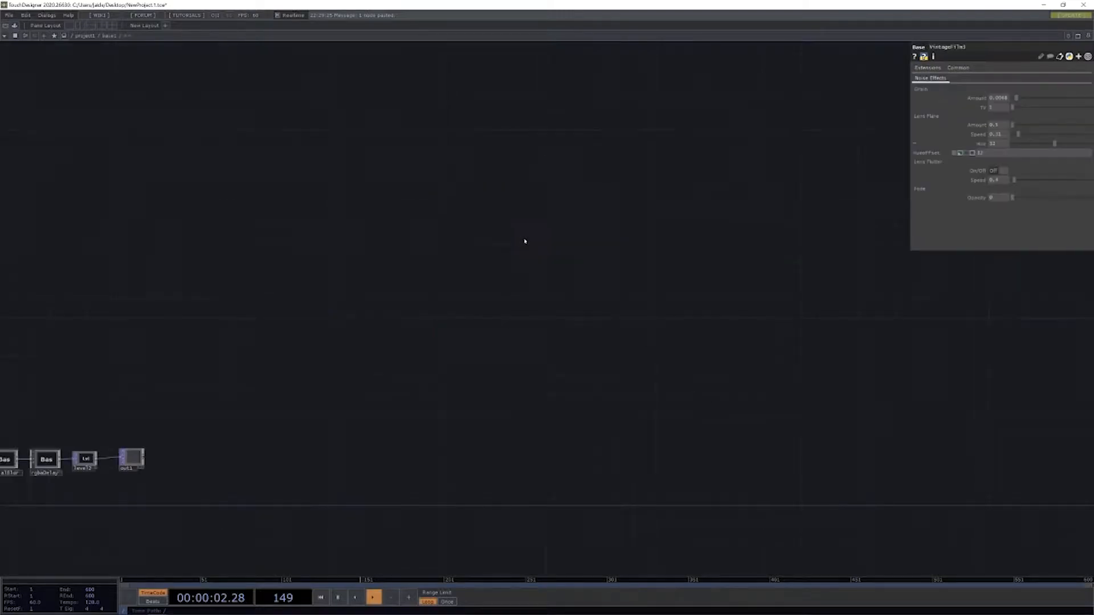
pyautogui.press('h')
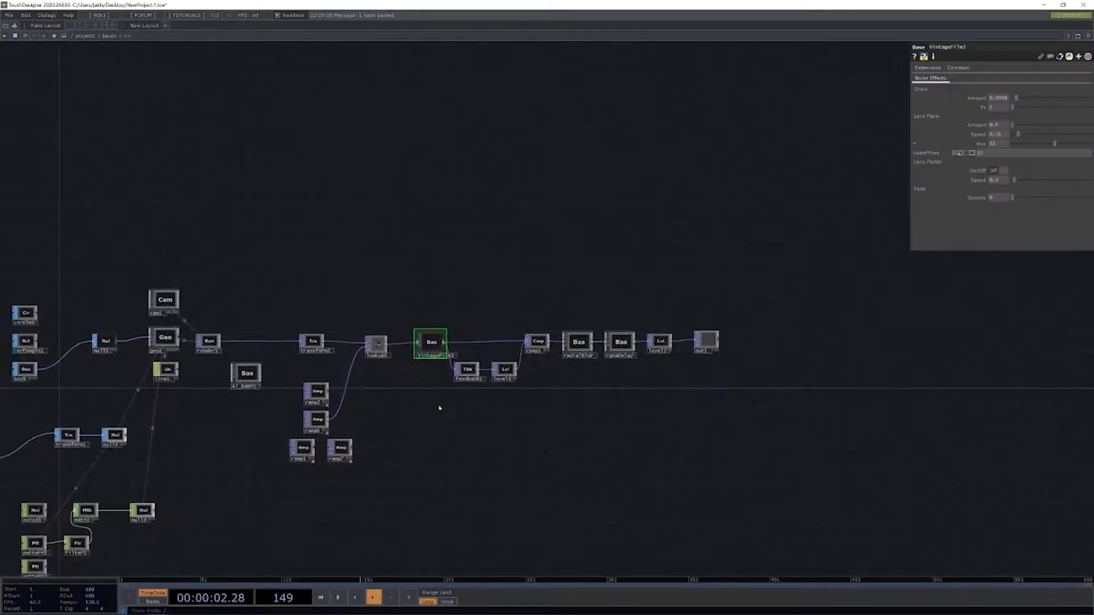
pyautogui.press('u')
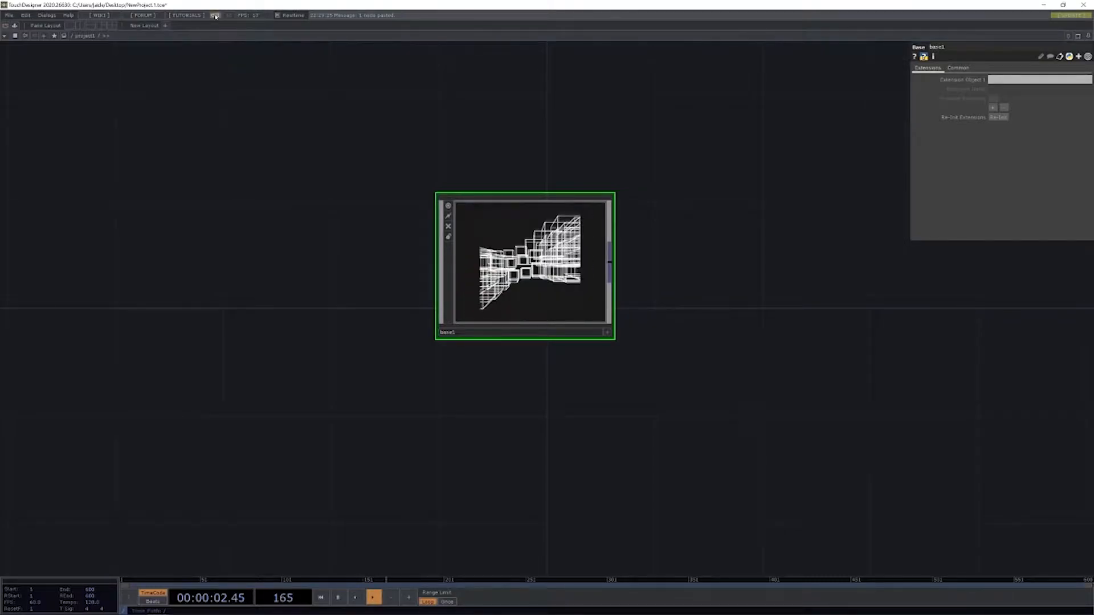
# - Add a Null TOP to the Base component's output, place it well away downstream, and display it as the network backdrop
pyautogui.moveTo(475, 249); pyautogui.dragTo(257, 288, button='middle')
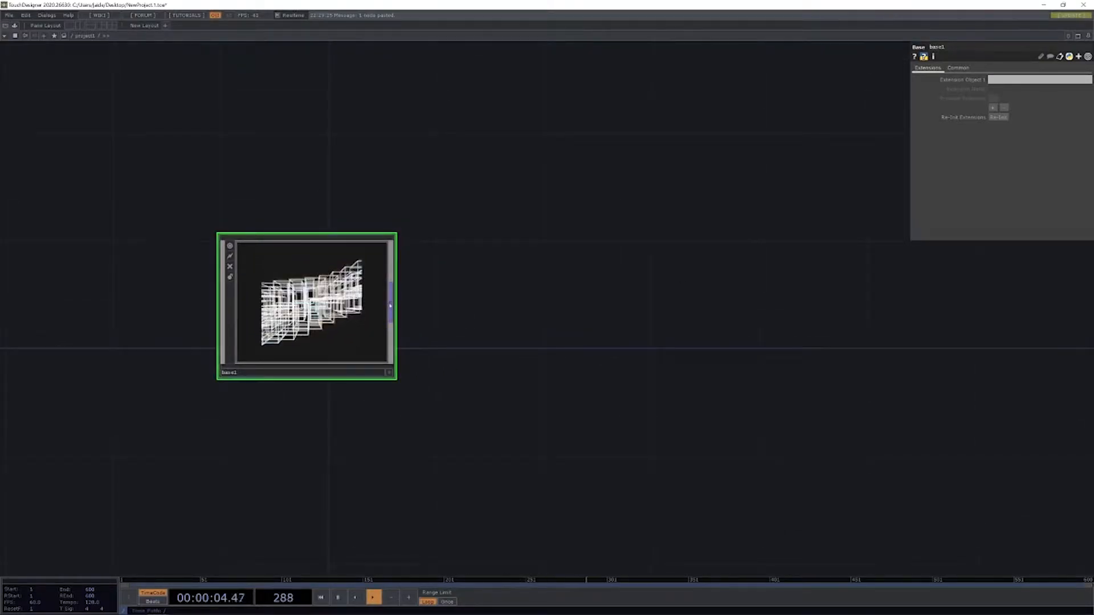
pyautogui.rightClick(394, 306)
pyautogui.write('nu')
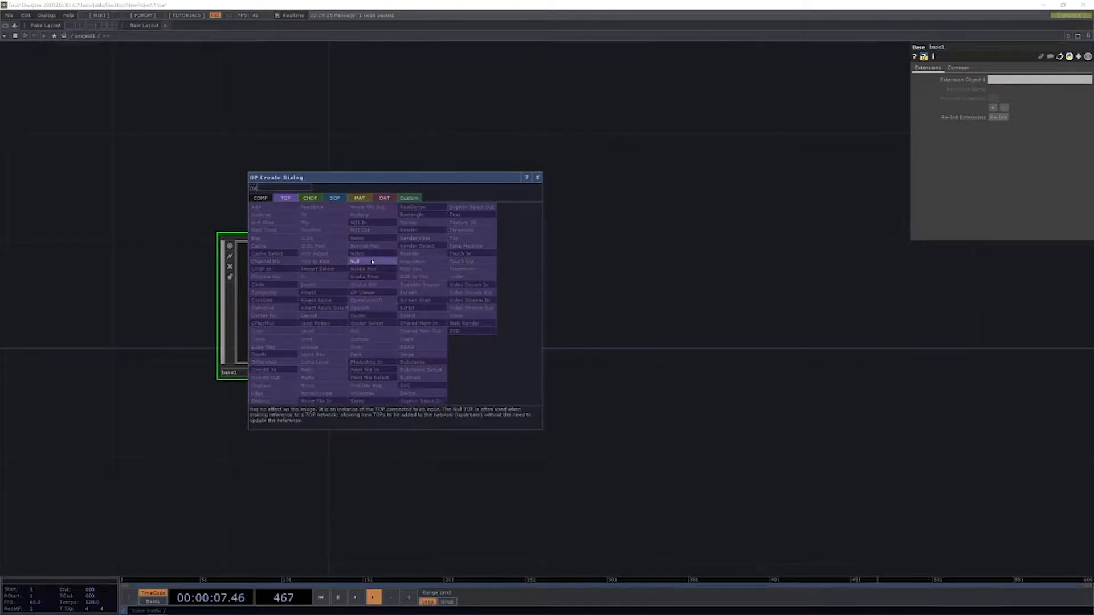
pyautogui.press('Return')
pyautogui.click(943, 307)
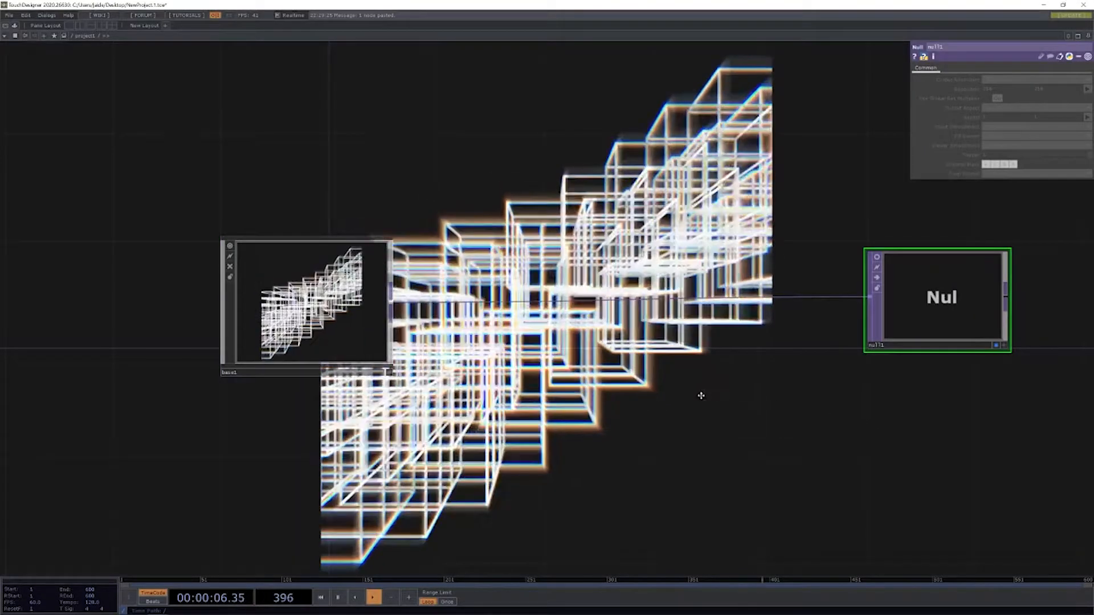
pyautogui.scroll(-4, 701, 396)
pyautogui.moveTo(779, 339); pyautogui.dragTo(930, 341)
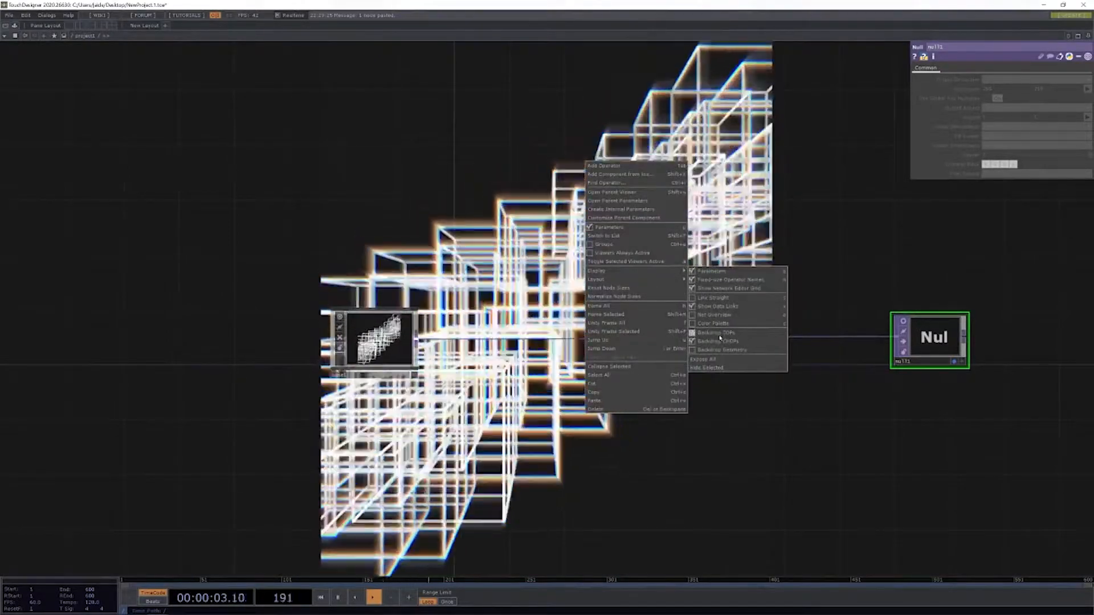
# - Split the workspace into two network editors and one output preview pane, with Backdrop TOPs turned off in the network editors
pyautogui.click(691, 280)
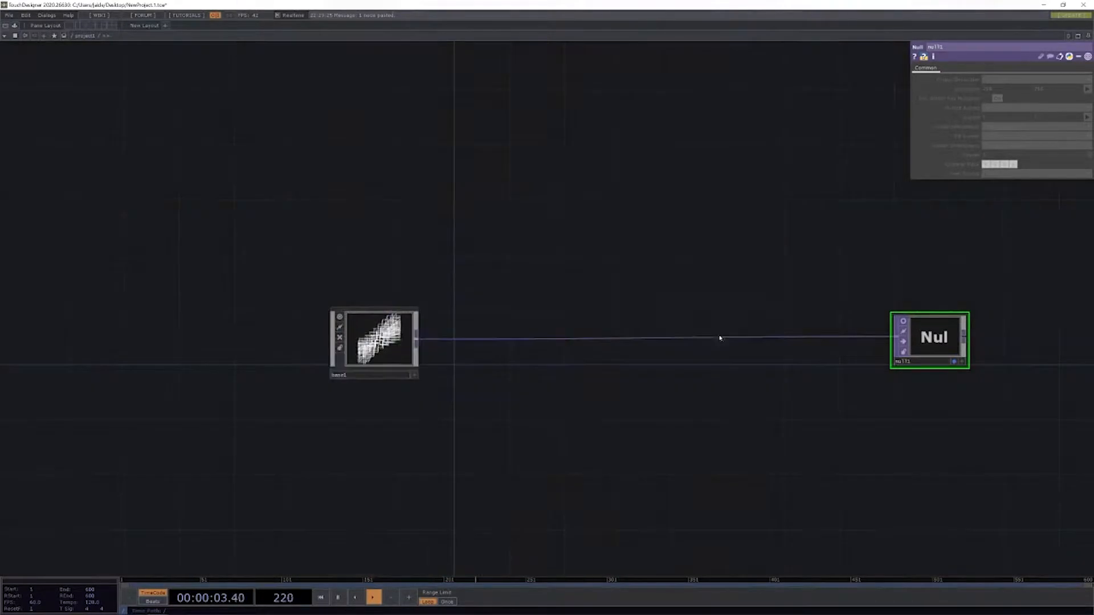
pyautogui.click(92, 26)
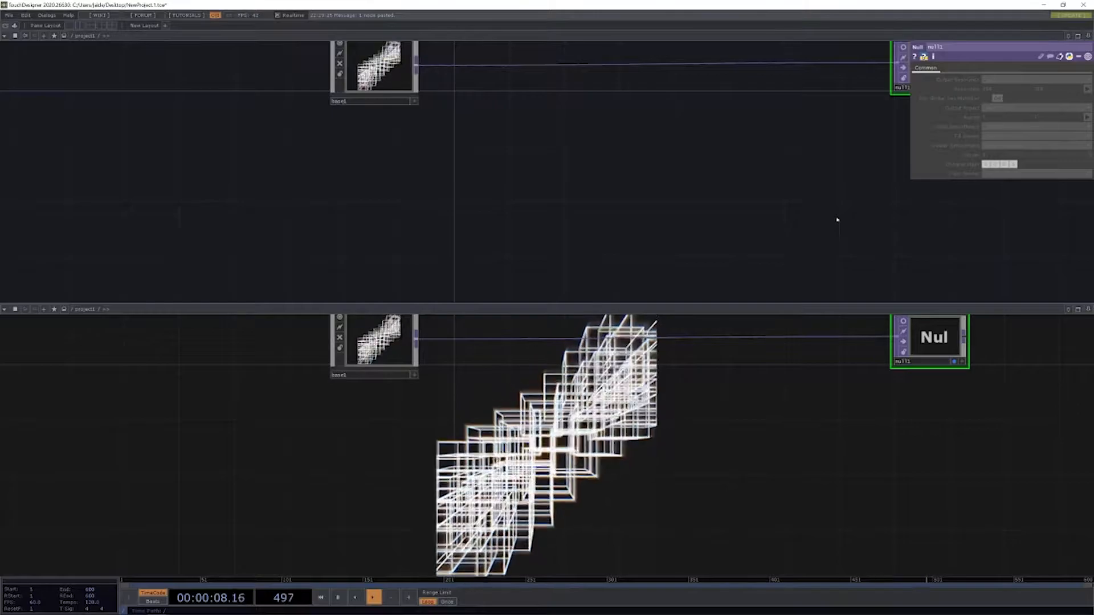
pyautogui.press('p')
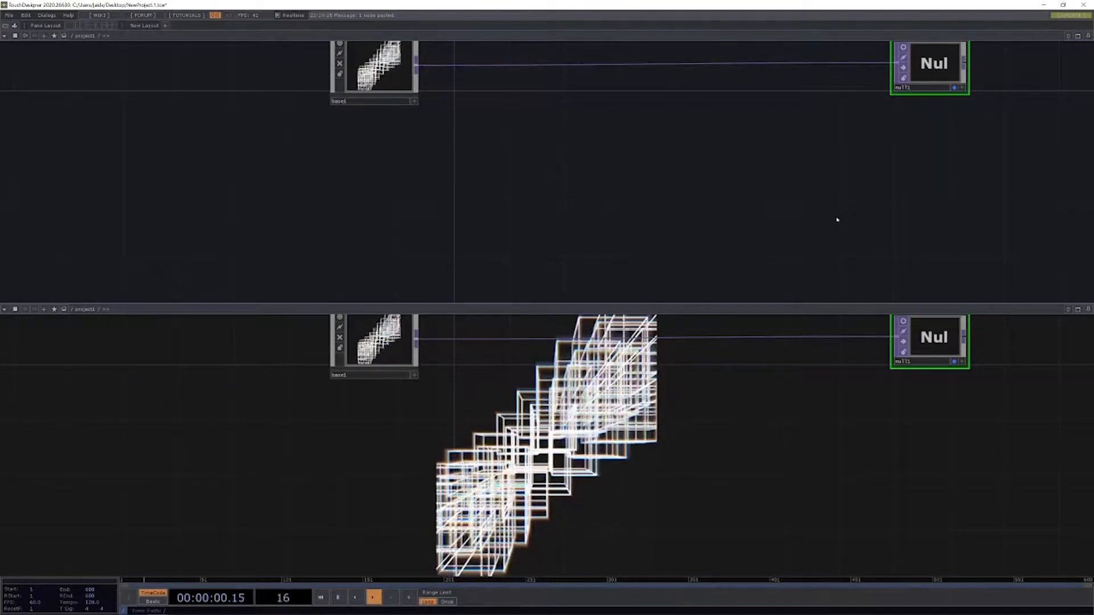
pyautogui.hotkey('alt', '[')
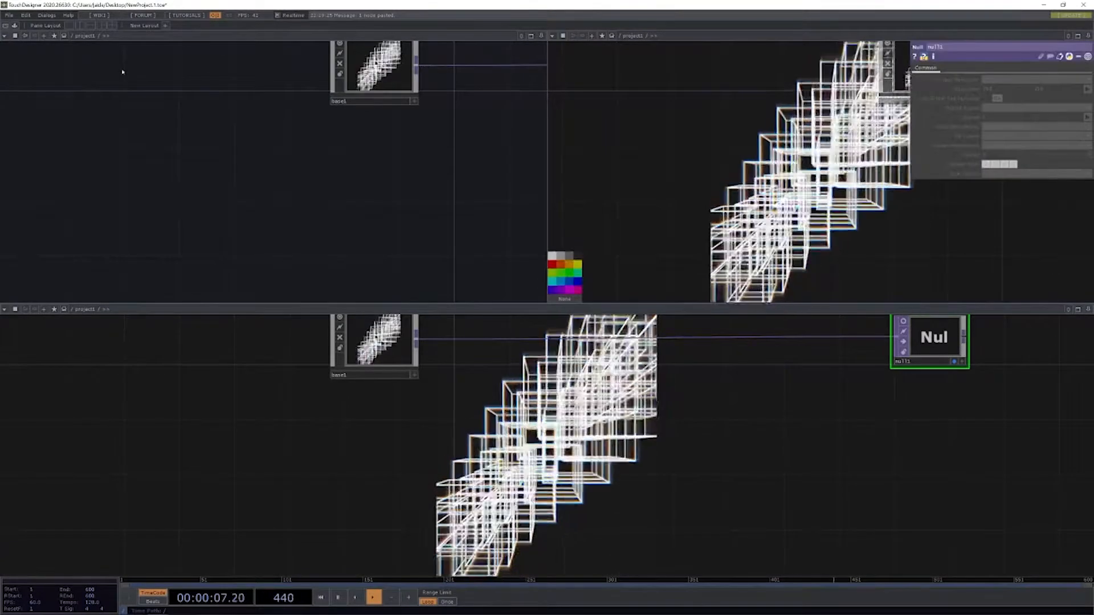
pyautogui.press('b')
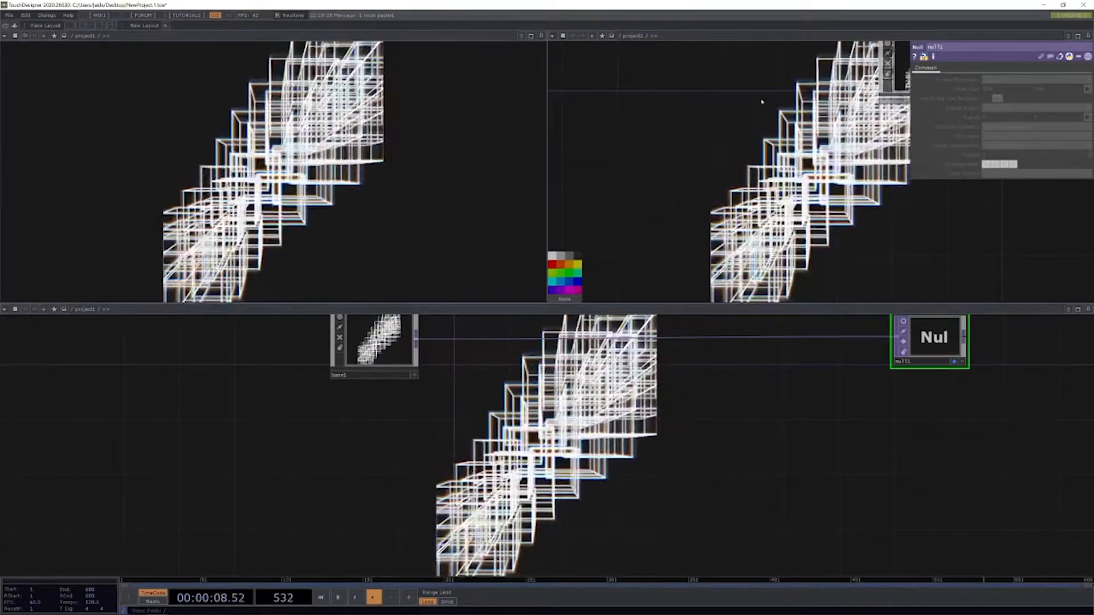
pyautogui.rightClick(661, 342)
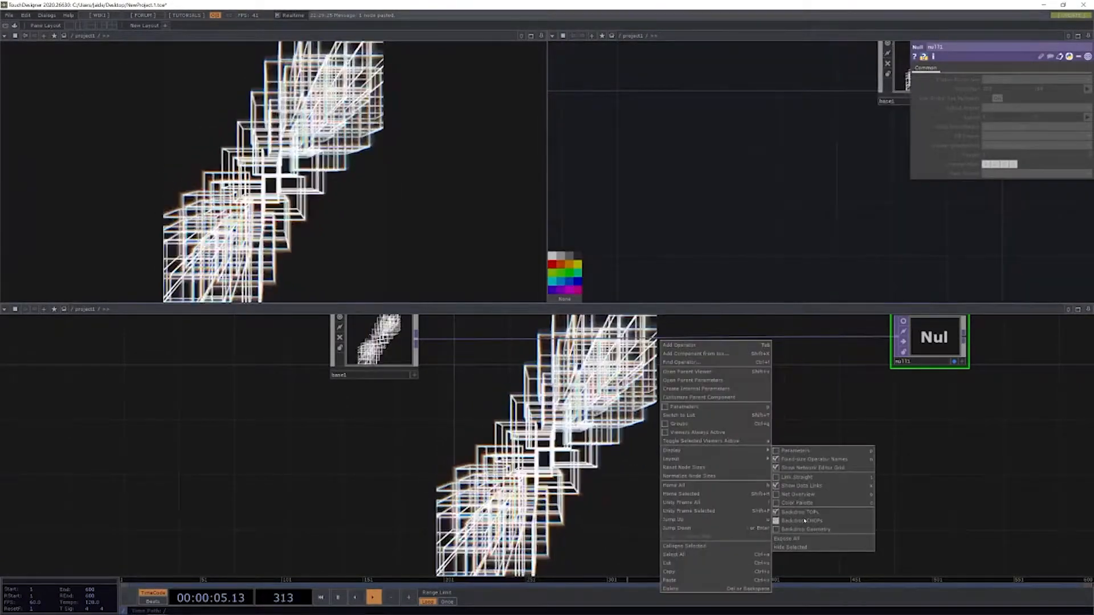
pyautogui.click(799, 512)
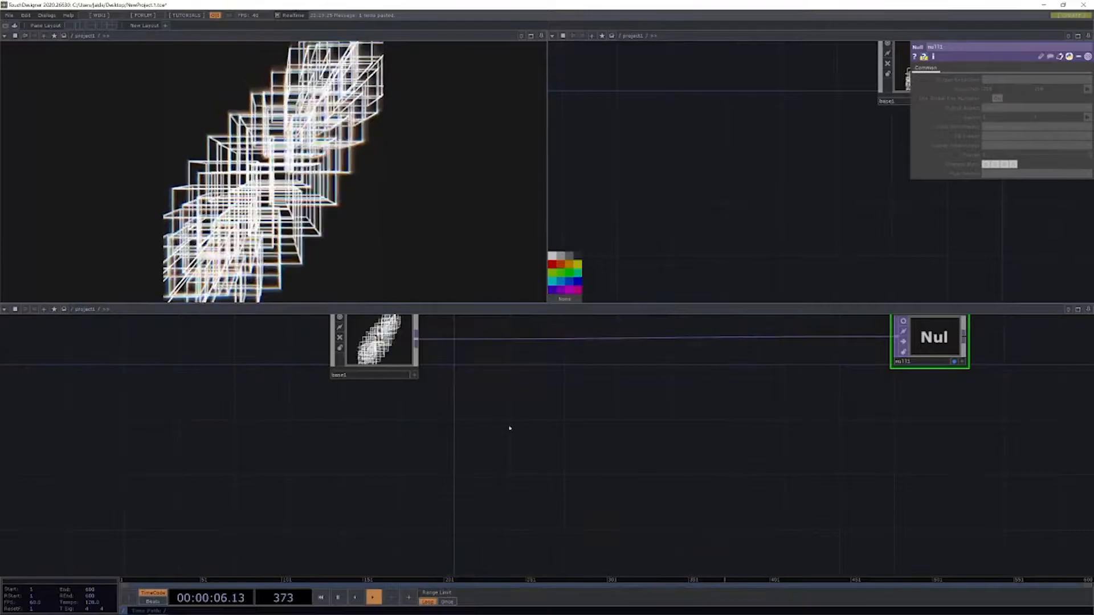
# - Add the rgbaDelay component from the palette's ImageFilters to the network beside the Base component, and close the palette
pyautogui.press('h')
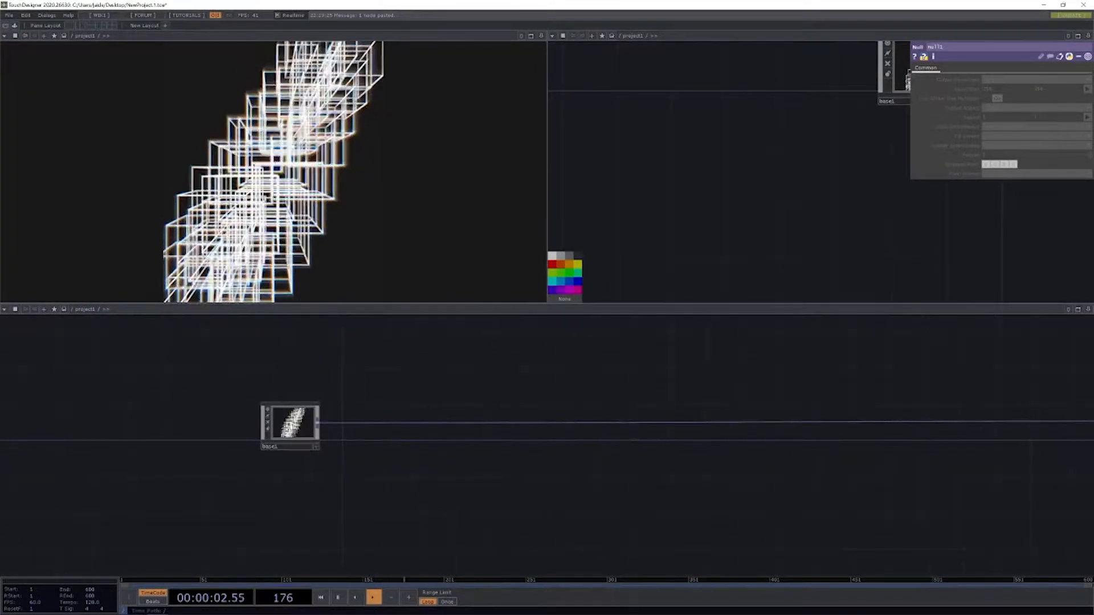
pyautogui.scroll(2, 327, 498)
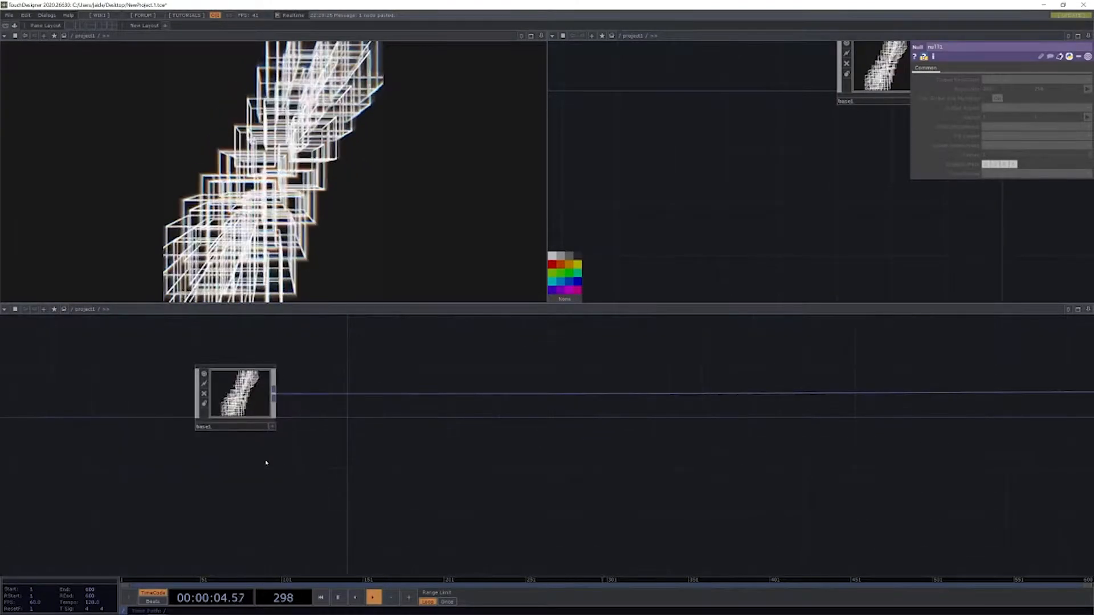
pyautogui.scroll(-1, 274, 466)
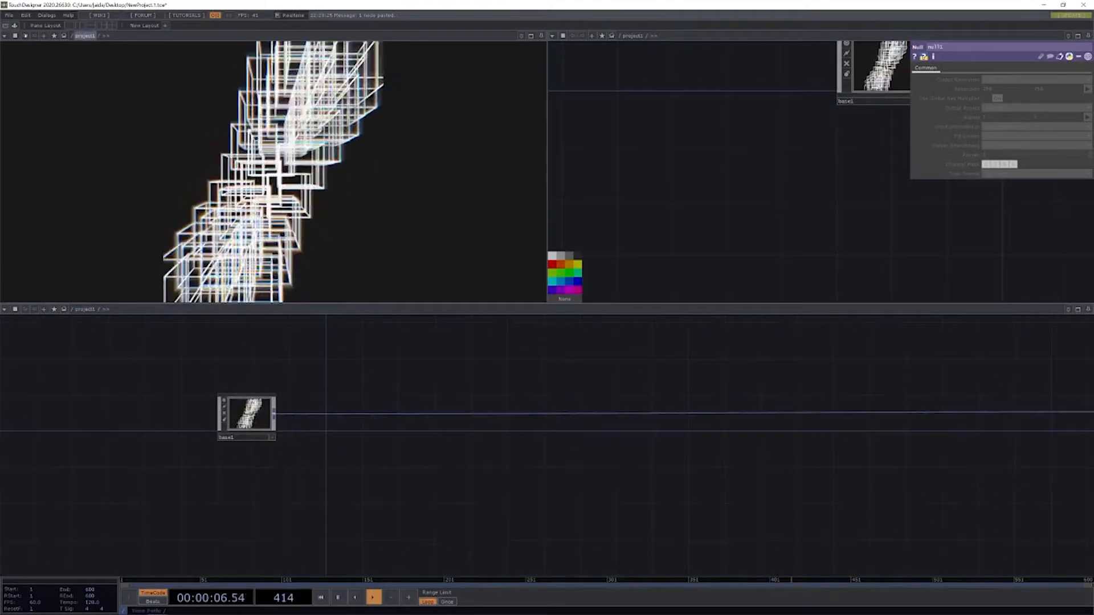
pyautogui.click(15, 26)
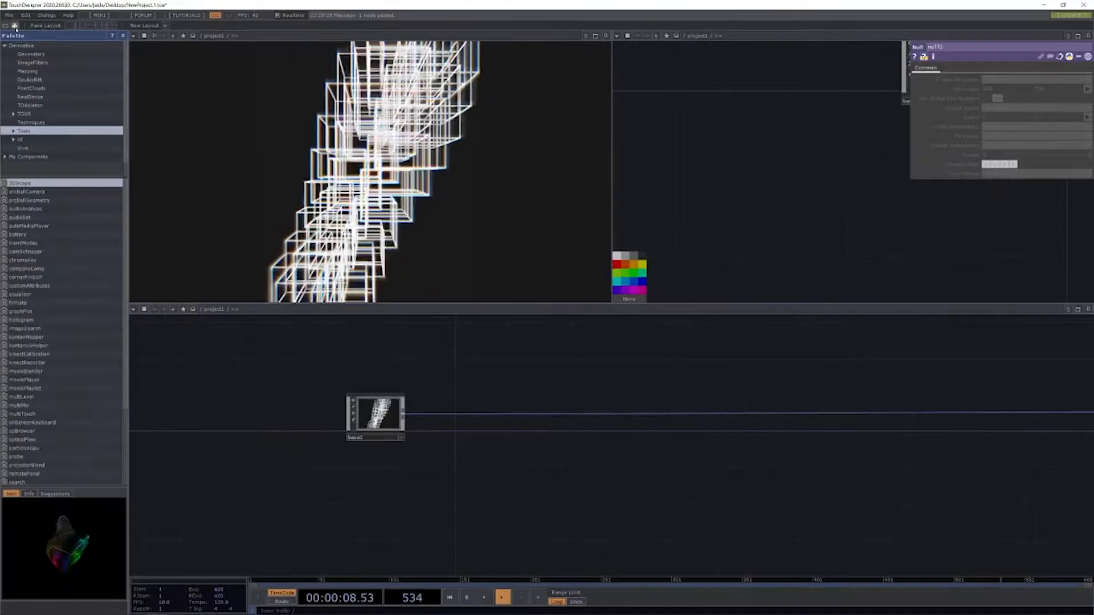
pyautogui.click(44, 62)
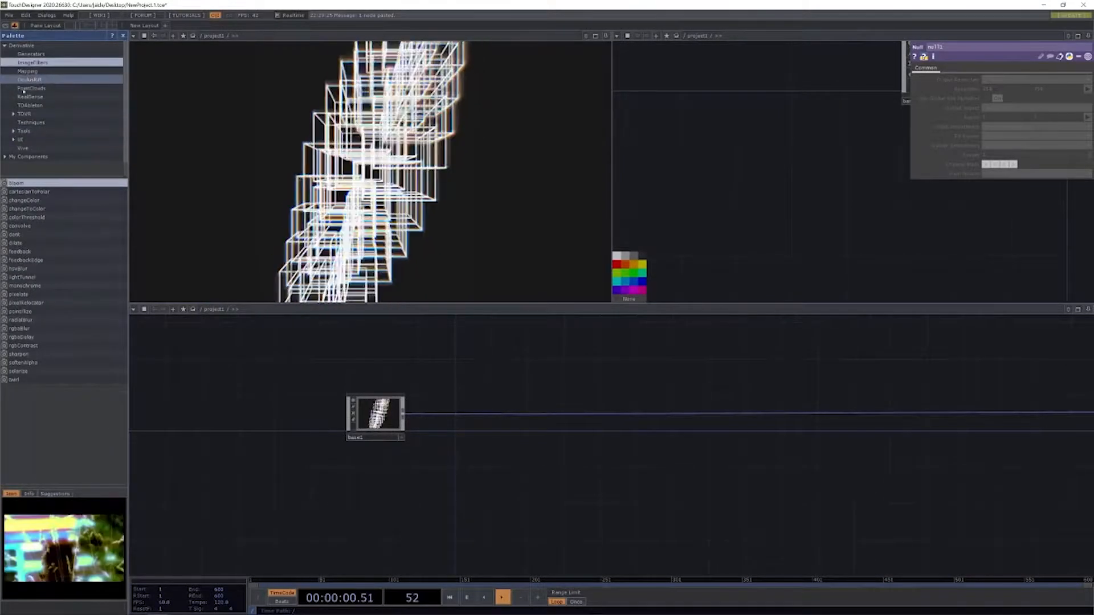
pyautogui.click(29, 338)
pyautogui.moveTo(31, 340); pyautogui.dragTo(367, 479)
pyautogui.click(123, 36)
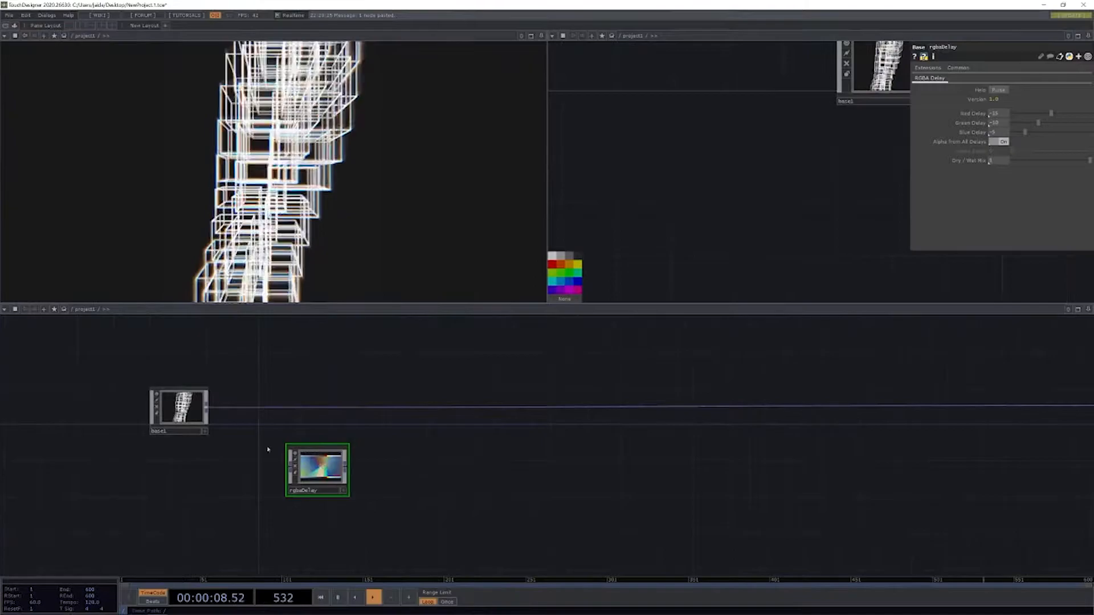
# - Connect the Base component's output to rgbaDelay and set its red, green and blue delays to -3, -2 and -1
pyautogui.click(203, 407)
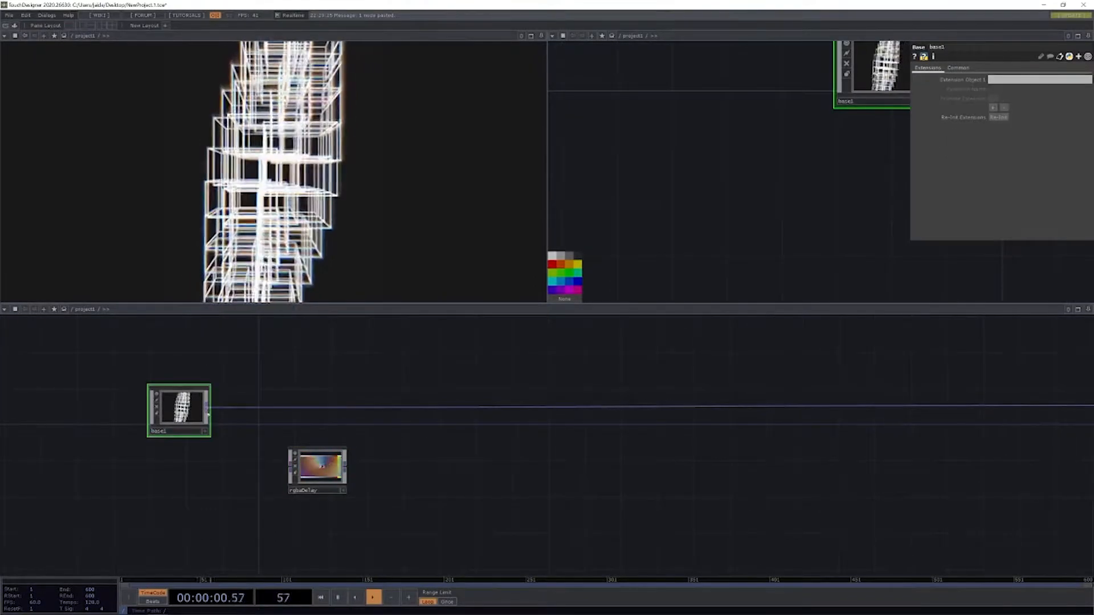
pyautogui.moveTo(256, 497); pyautogui.dragTo(288, 507)
pyautogui.moveTo(363, 481); pyautogui.dragTo(307, 465)
pyautogui.scroll(3, 306, 466)
pyautogui.click(307, 466)
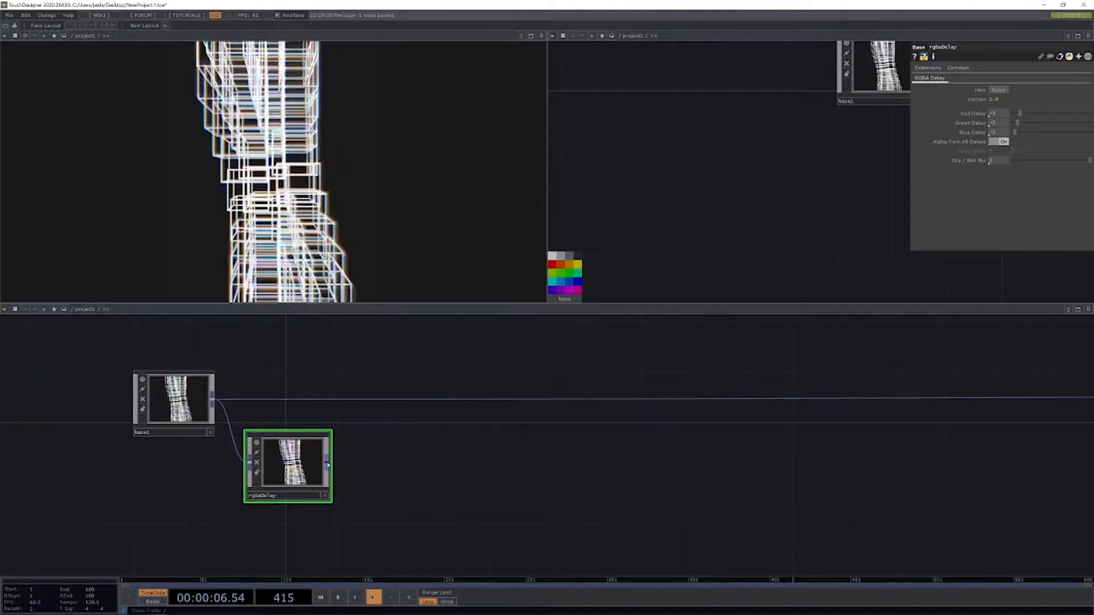
# - Route rgbaDelay's output into the Null and align rgbaDelay in line with the Base component
pyautogui.click(469, 397)
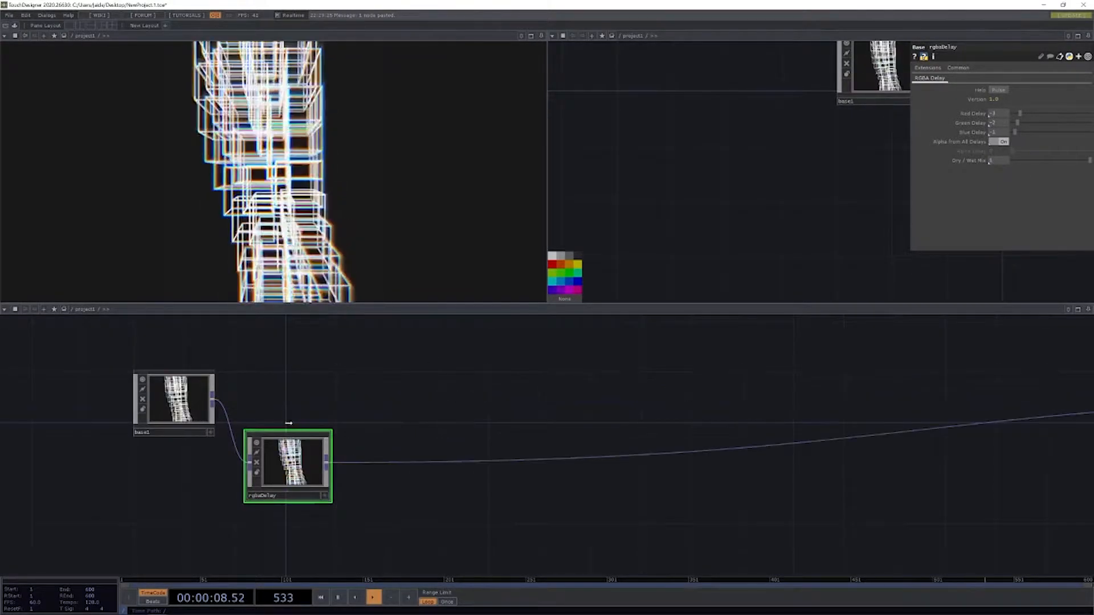
pyautogui.moveTo(291, 390); pyautogui.dragTo(291, 389)
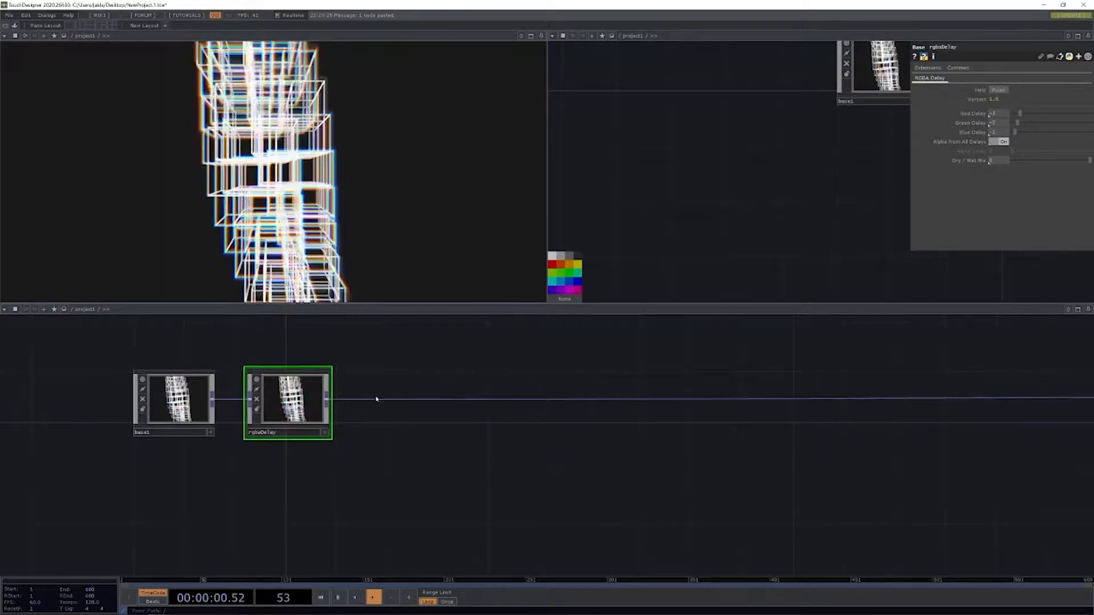
pyautogui.scroll(-2, 368, 408)
pyautogui.scroll(4, 305, 428)
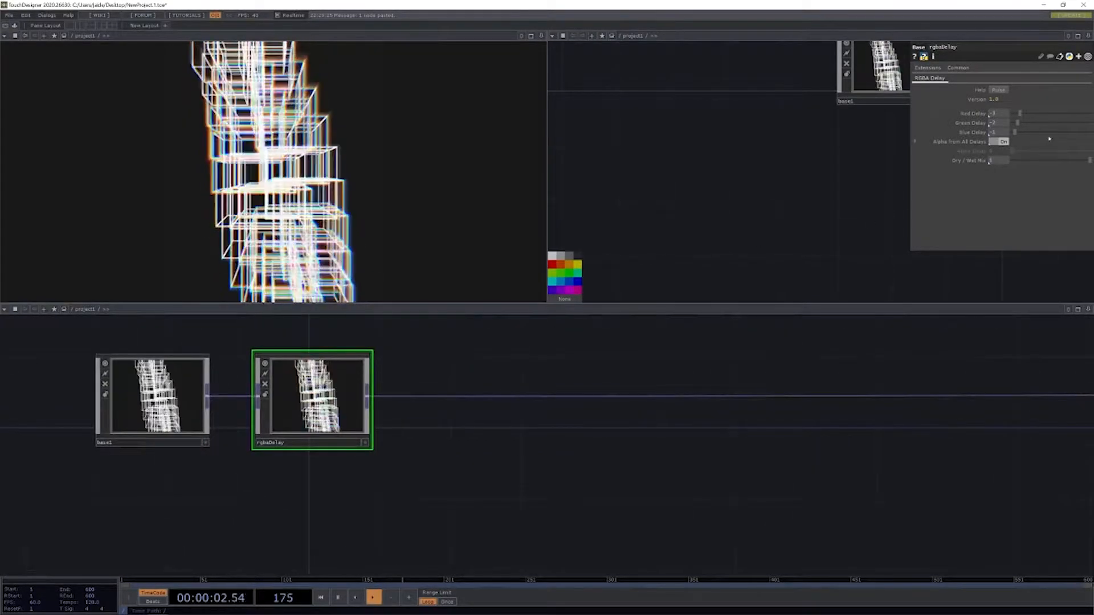
# - Try much larger red and green delays on rgbaDelay, and undo both changes
pyautogui.moveTo(1020, 113); pyautogui.dragTo(1053, 122)
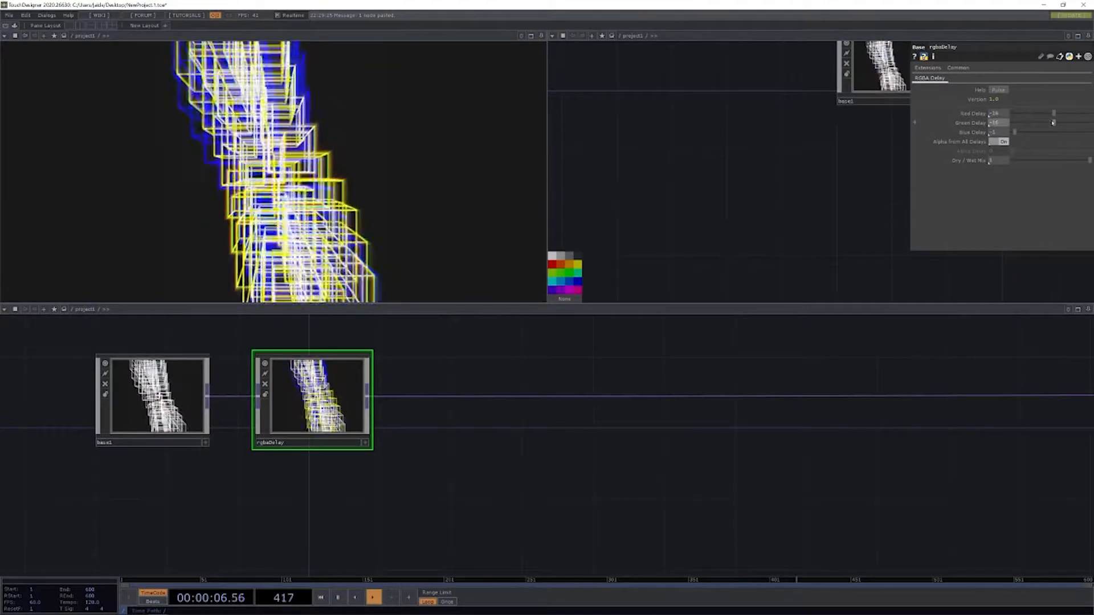
pyautogui.hotkey('ctrl', 'z')
pyautogui.hotkey('ctrl', 'z')
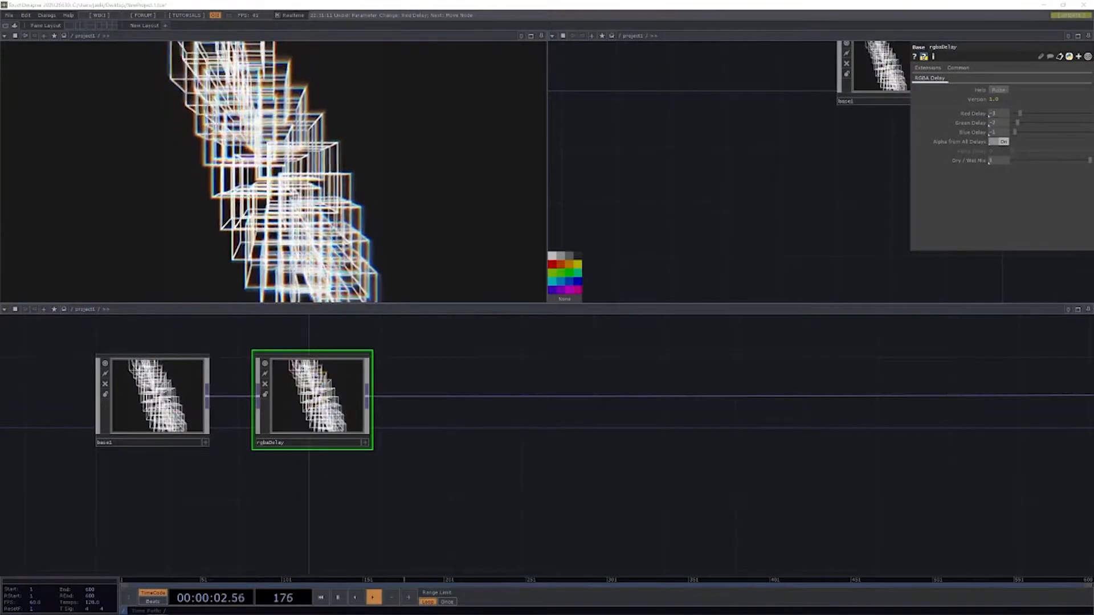
pyautogui.scroll(-3, 427, 391)
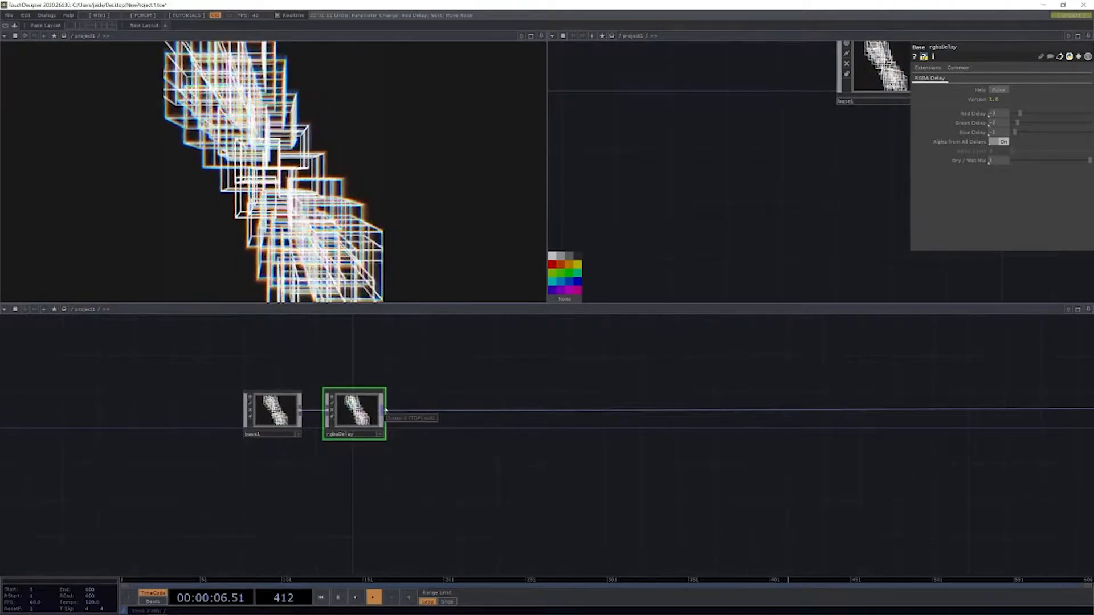
pyautogui.rightClick(385, 409)
pyautogui.write('n')
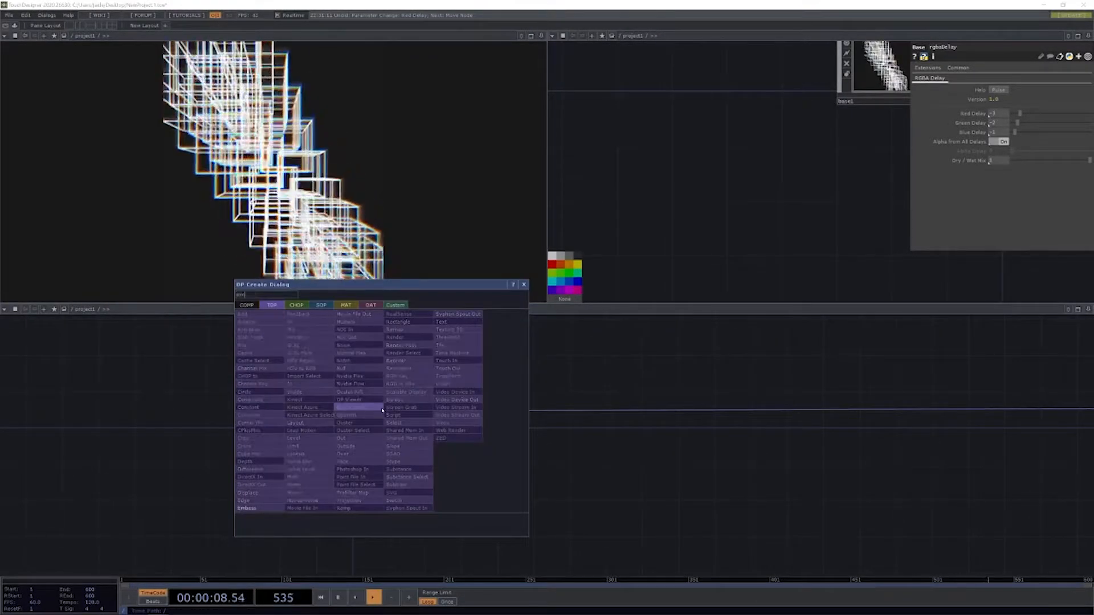
pyautogui.click(273, 504)
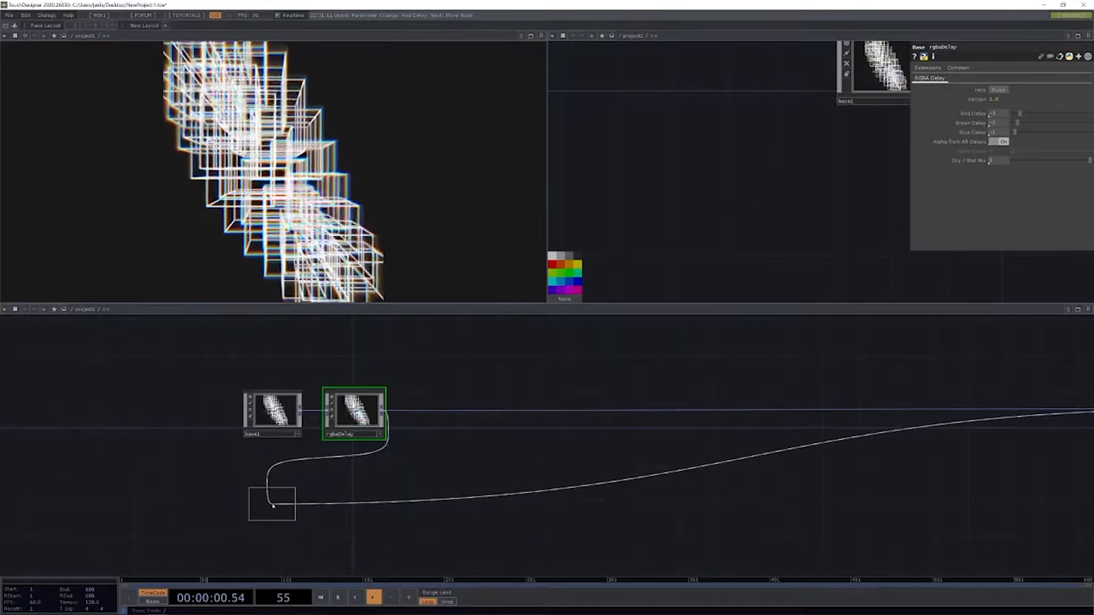
pyautogui.click(458, 354)
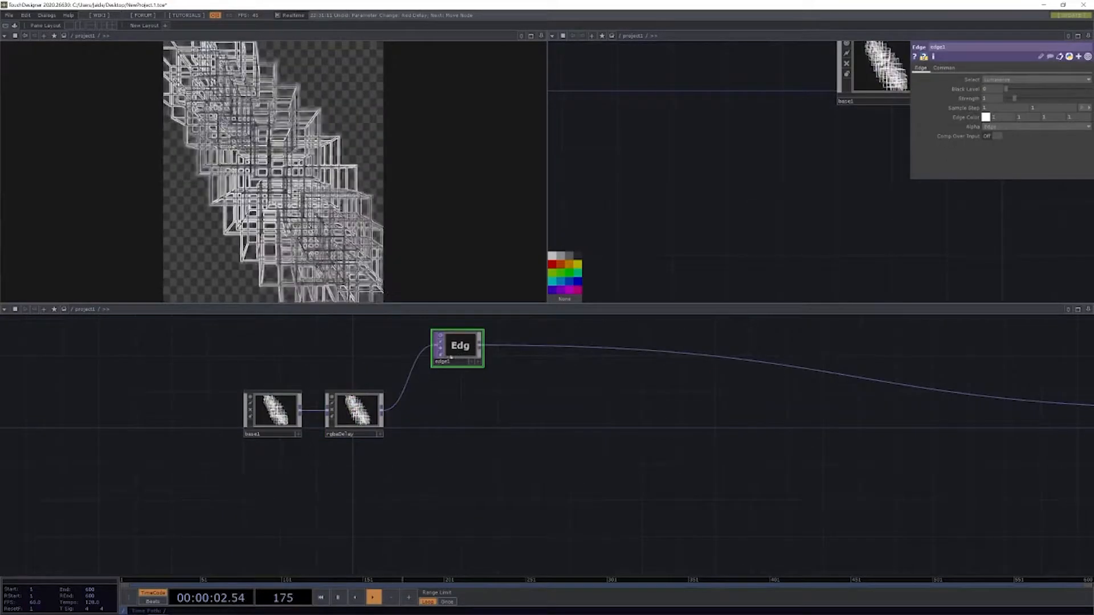
pyautogui.hotkey('ctrl', 'z')
# - Insert an Emboss TOP between rgbaDelay and the Null, placed above the main line
pyautogui.rightClick(383, 413)
pyautogui.write('emb')
pyautogui.click(251, 511)
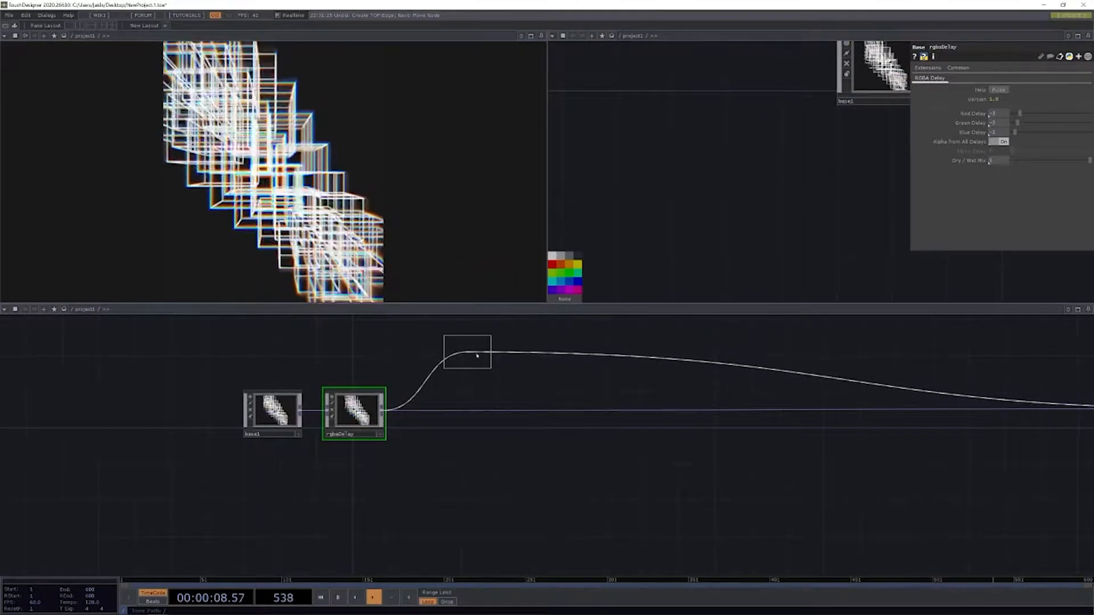
pyautogui.click(465, 352)
pyautogui.moveTo(502, 378); pyautogui.dragTo(429, 376)
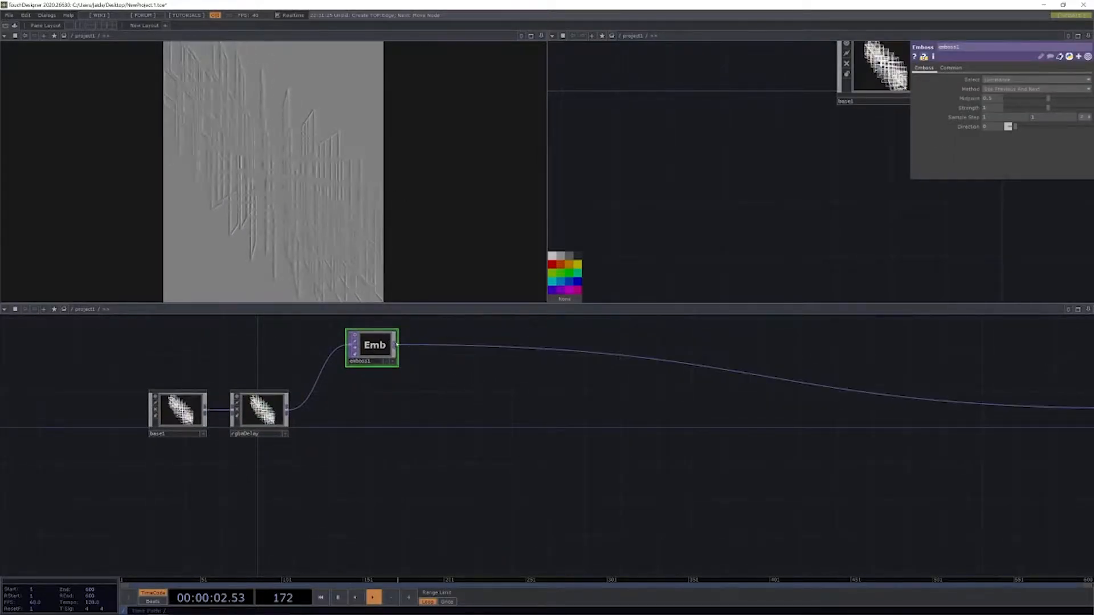
# - Insert a Feedback TOP and a Level TOP in a row after the Emboss
pyautogui.rightClick(395, 346)
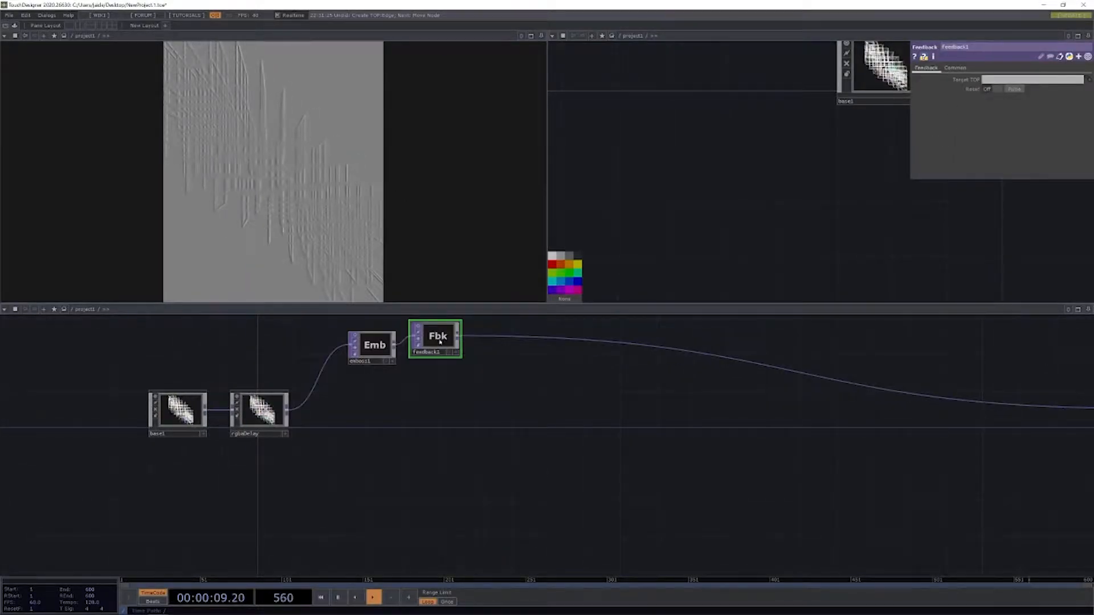
pyautogui.click(441, 364)
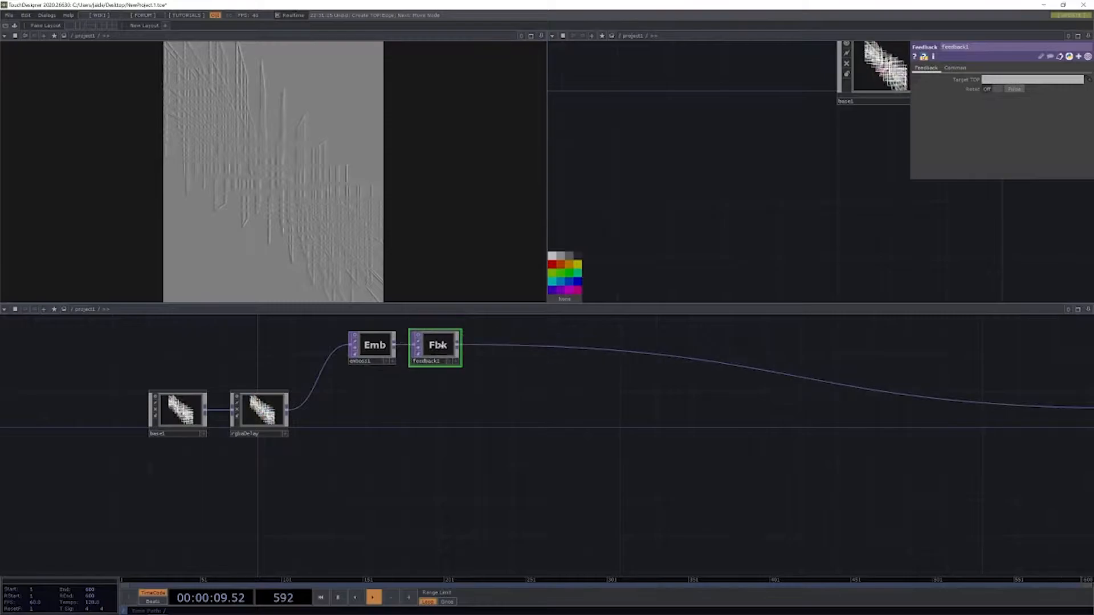
pyautogui.moveTo(441, 364); pyautogui.dragTo(398, 352)
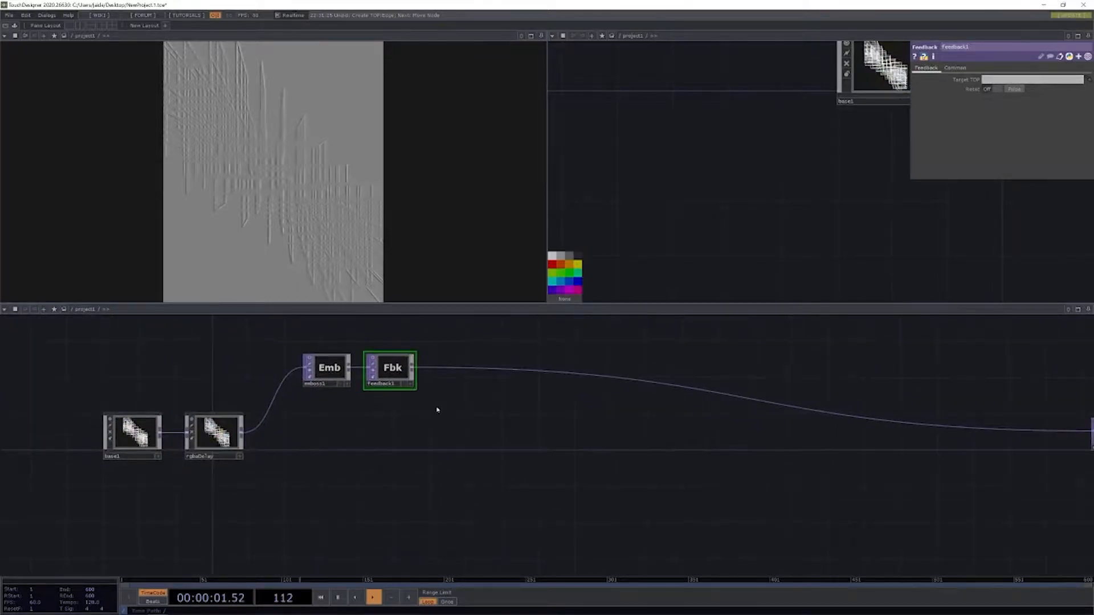
pyautogui.rightClick(414, 368)
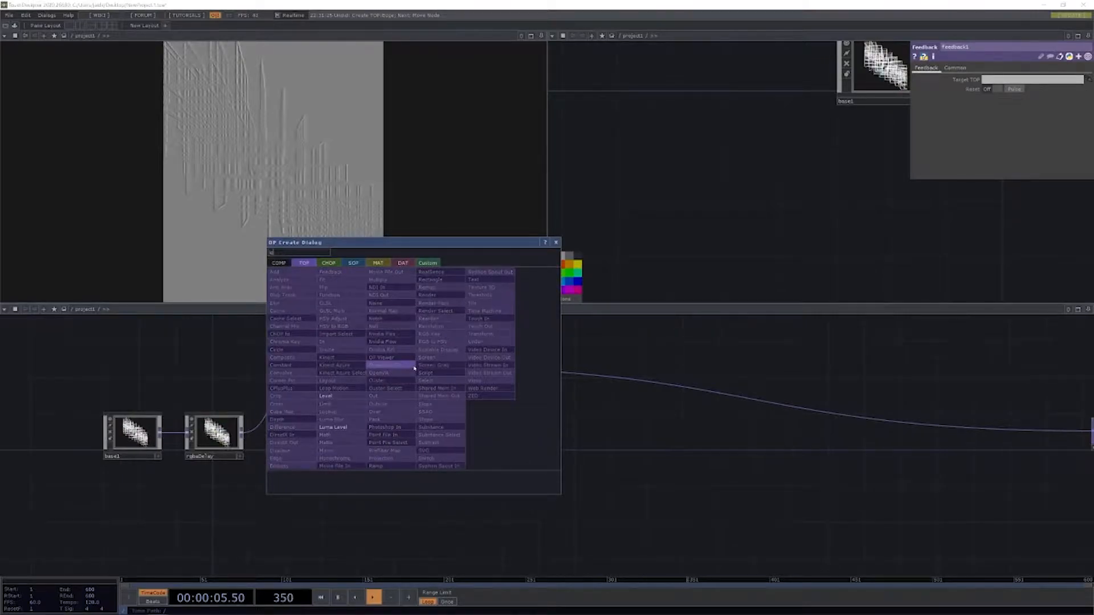
pyautogui.click(328, 396)
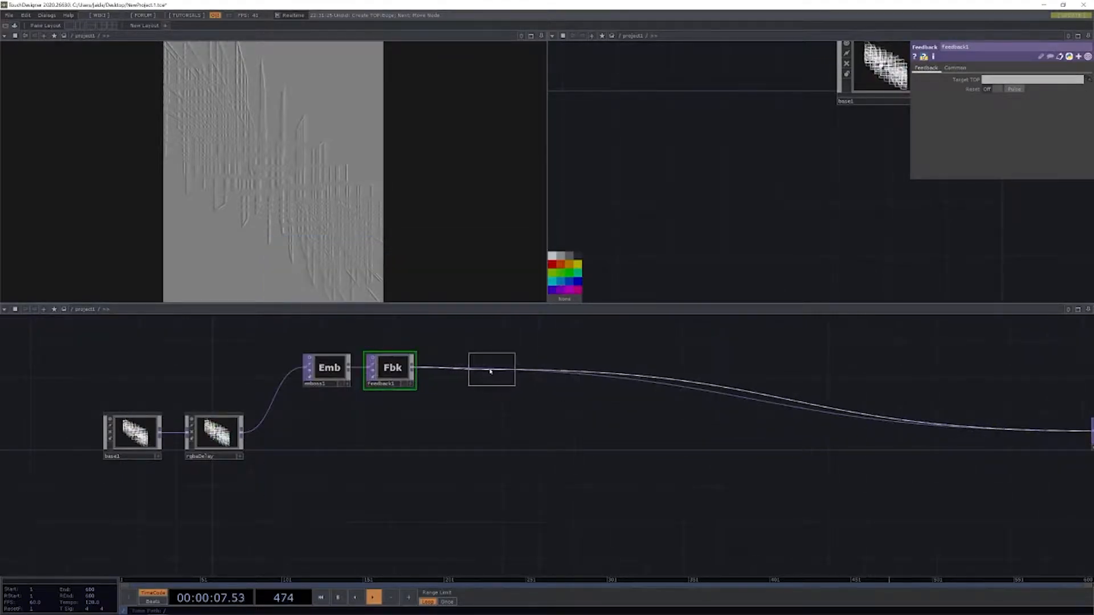
pyautogui.click(491, 372)
# - Insert a Composite TOP after the Level, wire rgbaDelay's output in as its second input, and align it with the main line
pyautogui.rightClick(514, 372)
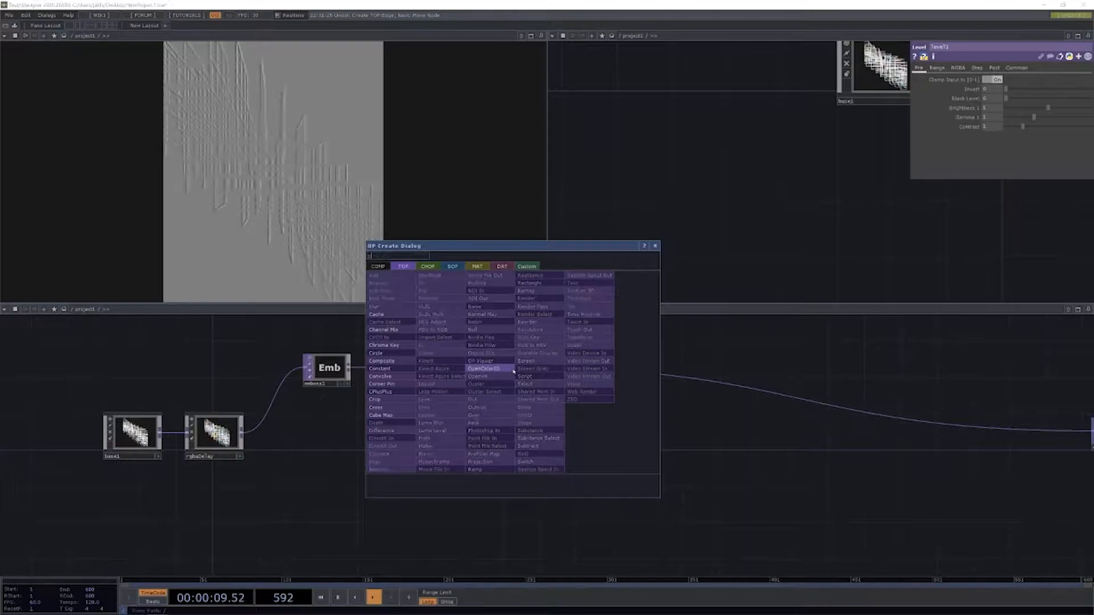
pyautogui.write('com')
pyautogui.press('Return')
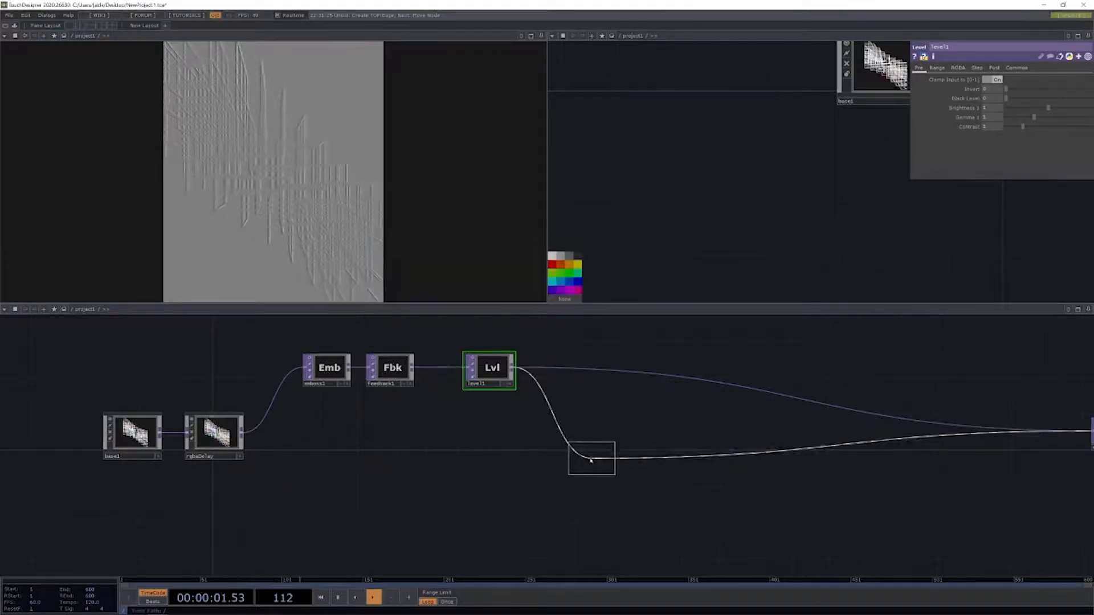
pyautogui.click(563, 441)
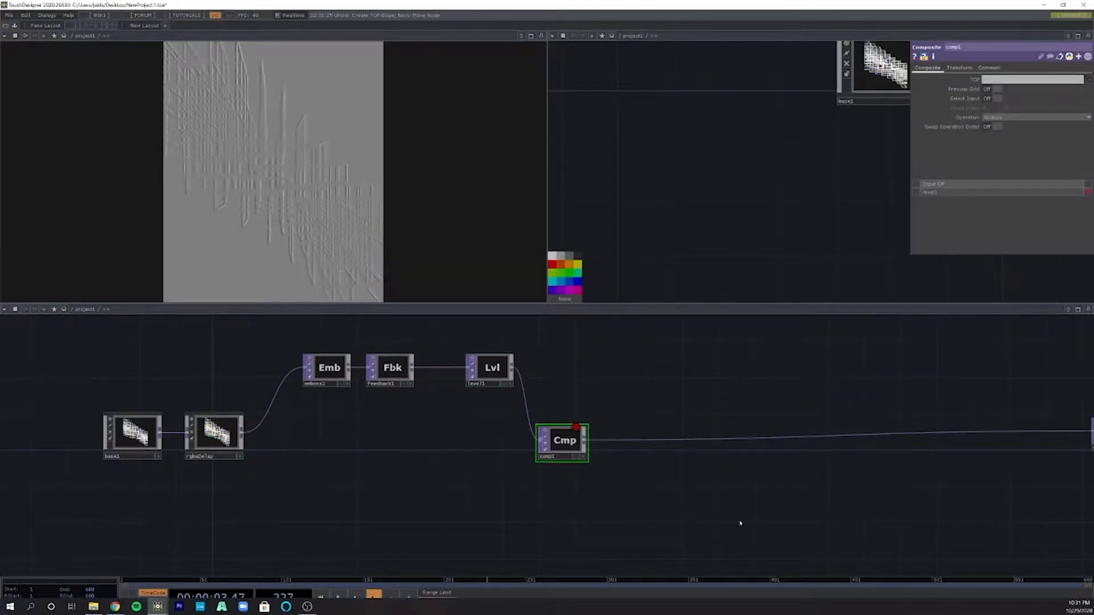
pyautogui.click(242, 434)
pyautogui.moveTo(528, 452); pyautogui.dragTo(568, 440)
pyautogui.click(564, 447)
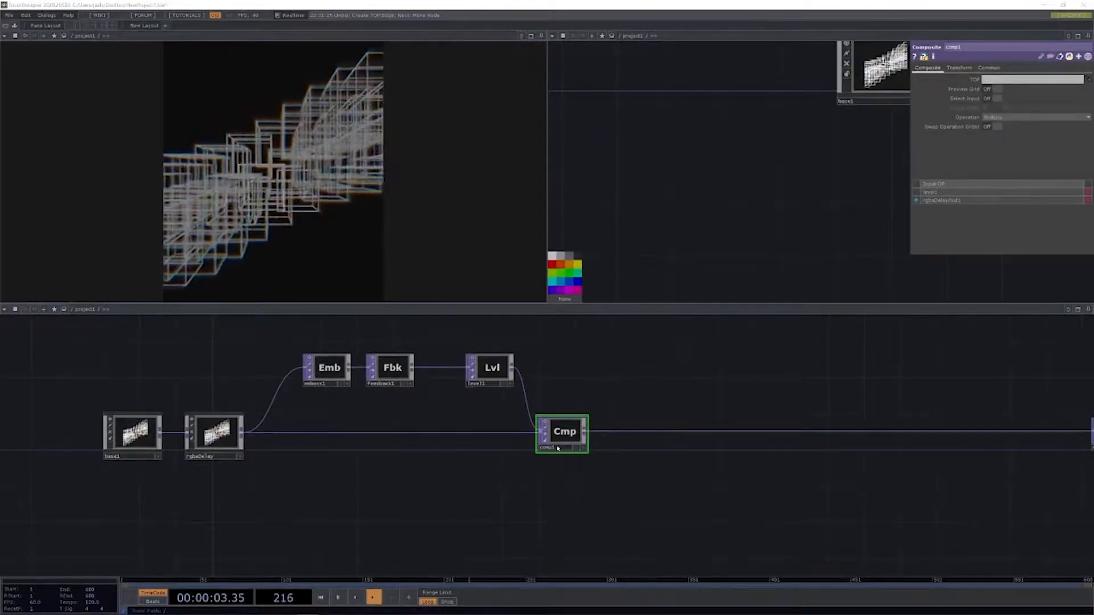
# - Set the Composite's operation to Add and assign the Composite as the Feedback's target TOP
pyautogui.click(1040, 116)
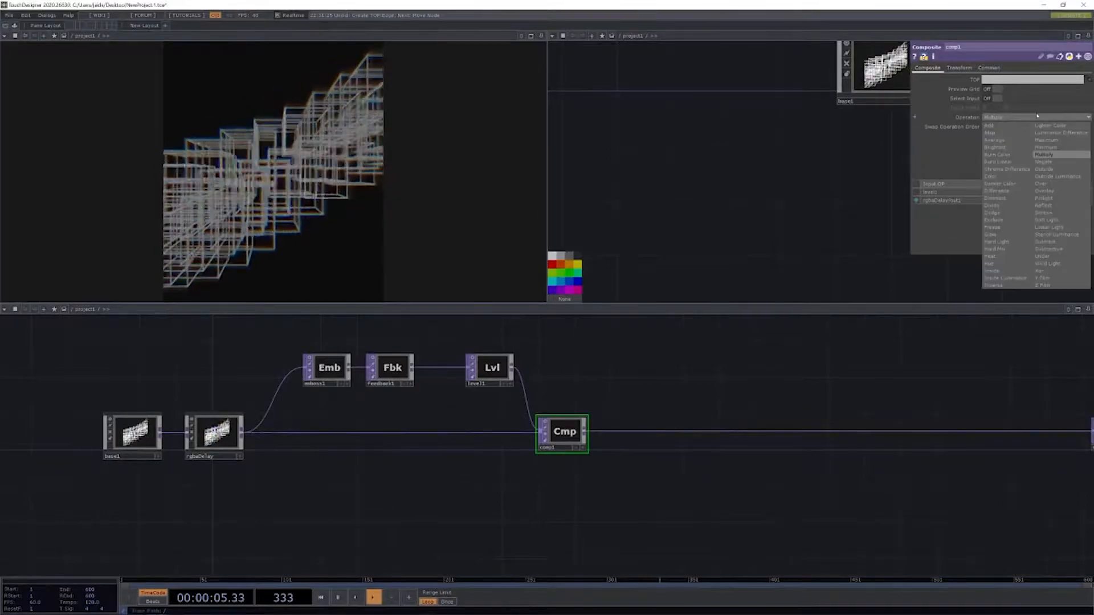
pyautogui.click(989, 126)
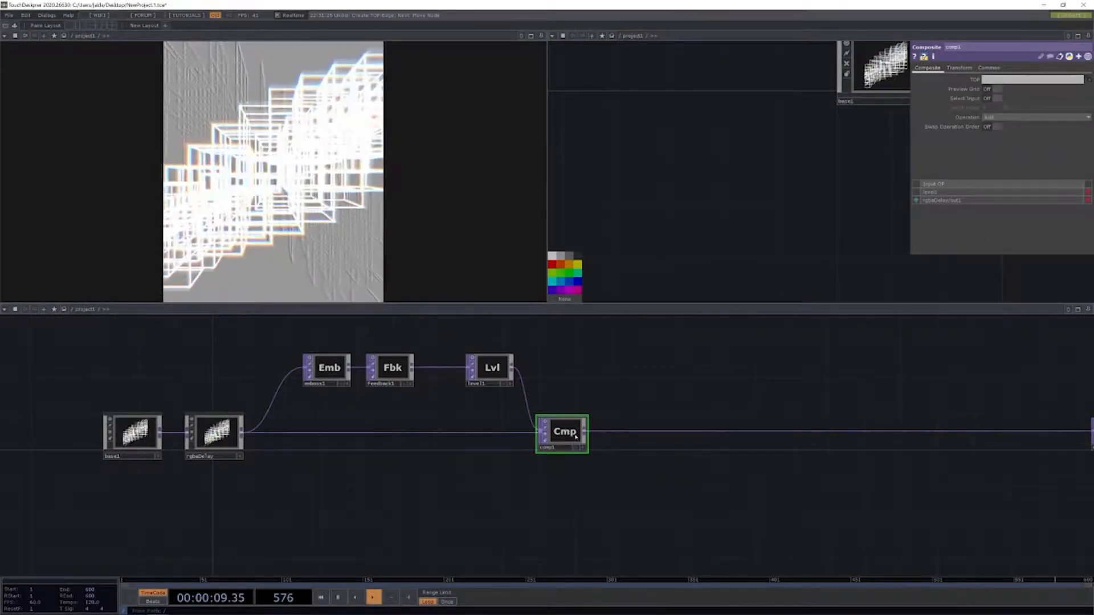
pyautogui.moveTo(563, 447); pyautogui.dragTo(403, 378)
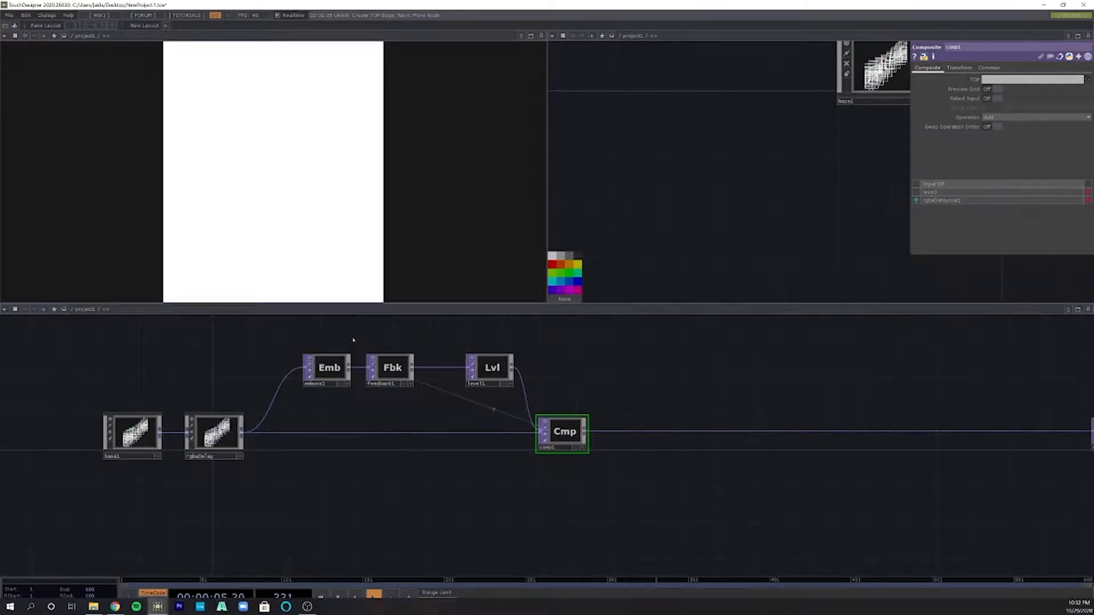
# - Set the Level's post opacity to 0.01 and move the Level closer to the Feedback
pyautogui.click(480, 363)
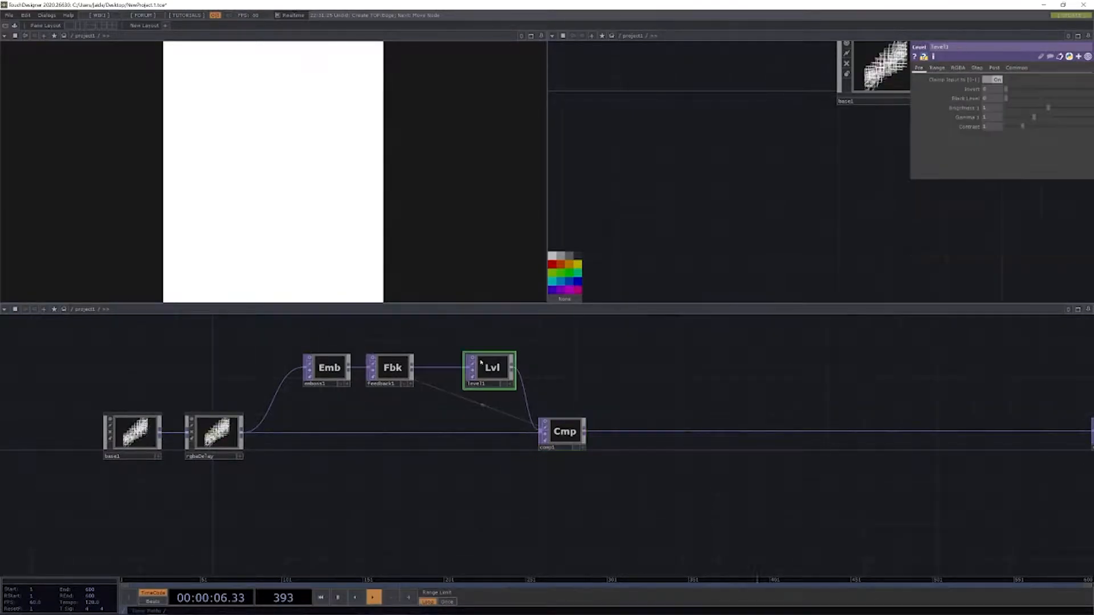
pyautogui.click(994, 68)
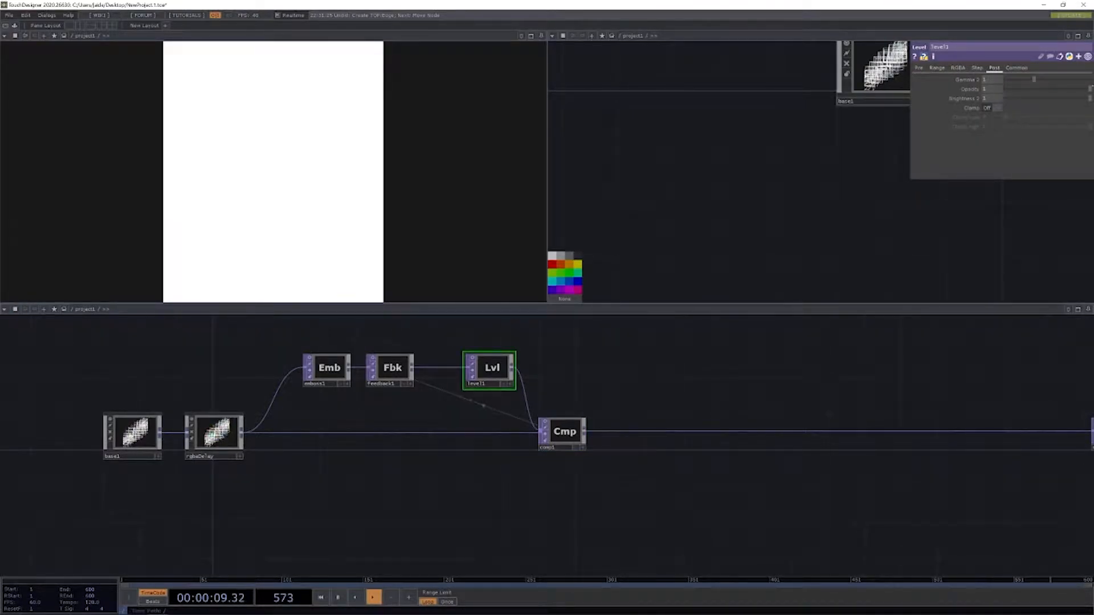
pyautogui.moveTo(1086, 89); pyautogui.dragTo(1027, 91)
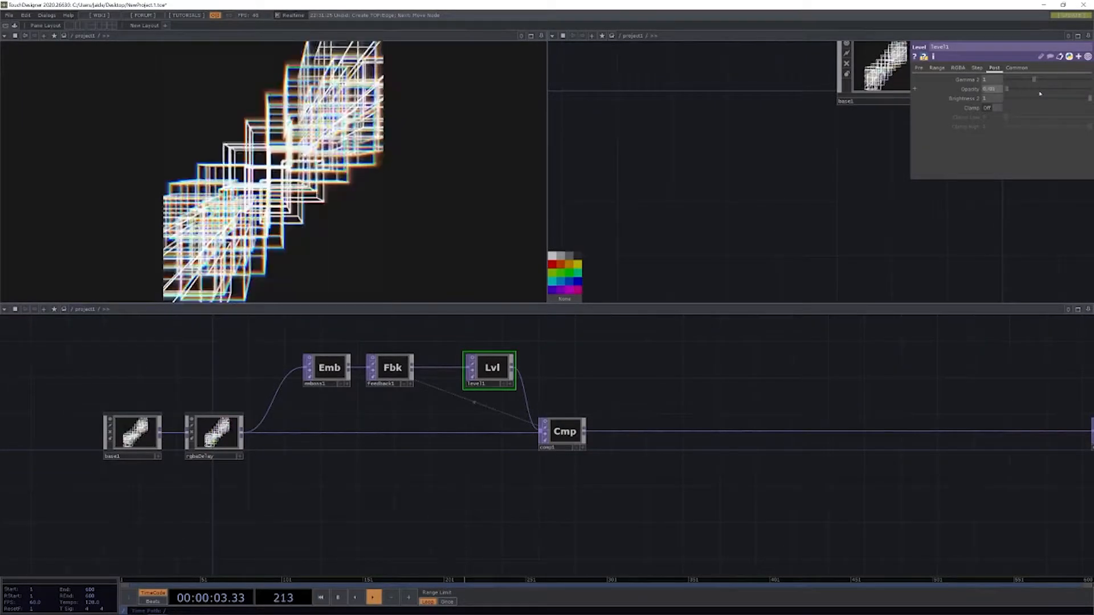
pyautogui.moveTo(1027, 89); pyautogui.dragTo(1007, 97)
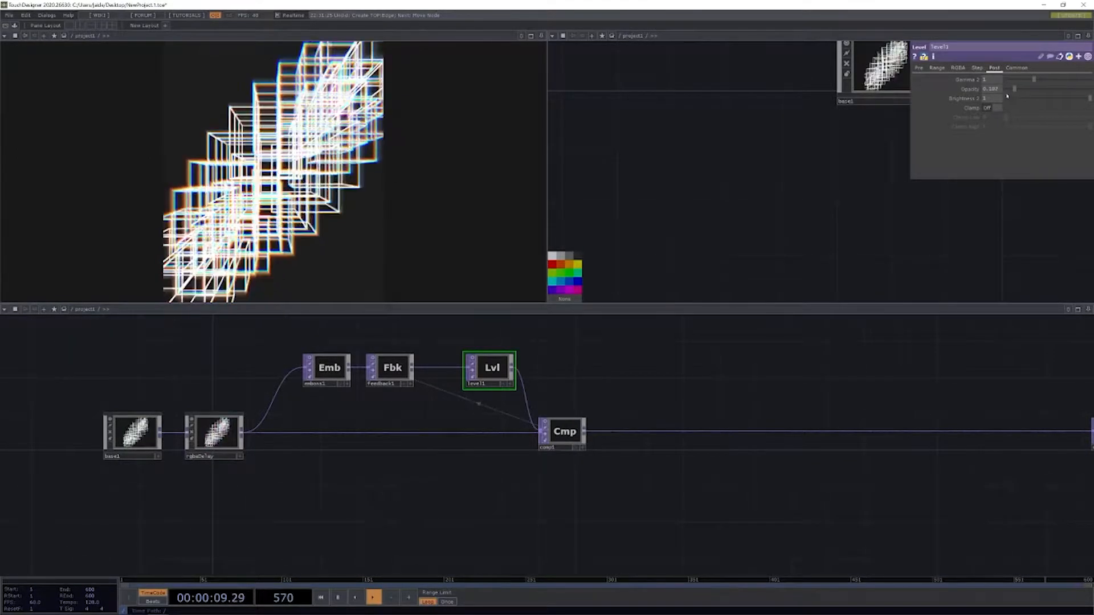
pyautogui.click(991, 89)
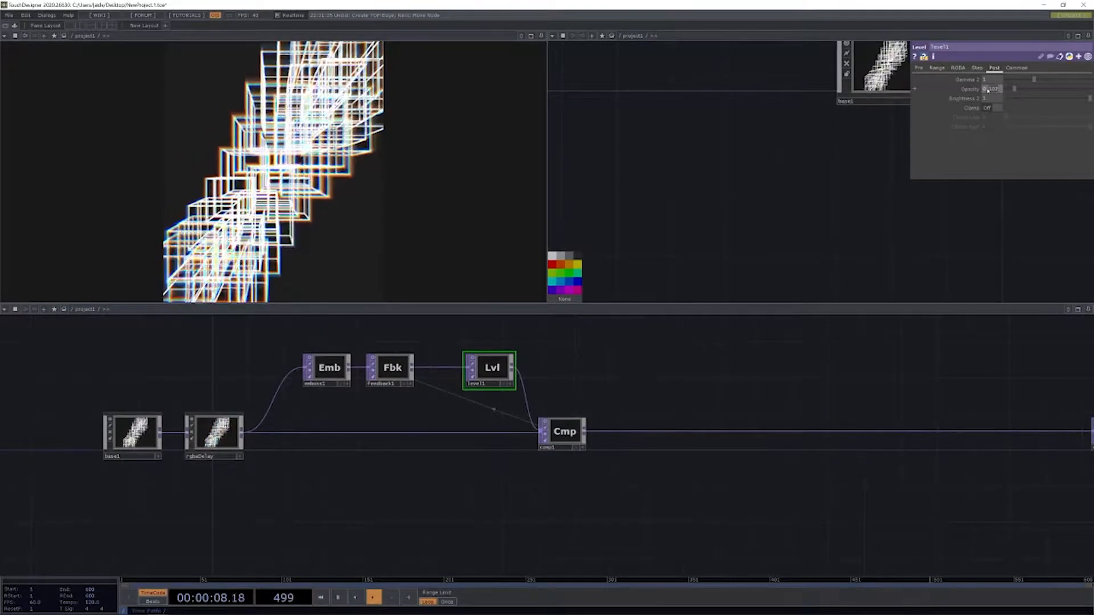
pyautogui.write('0.0')
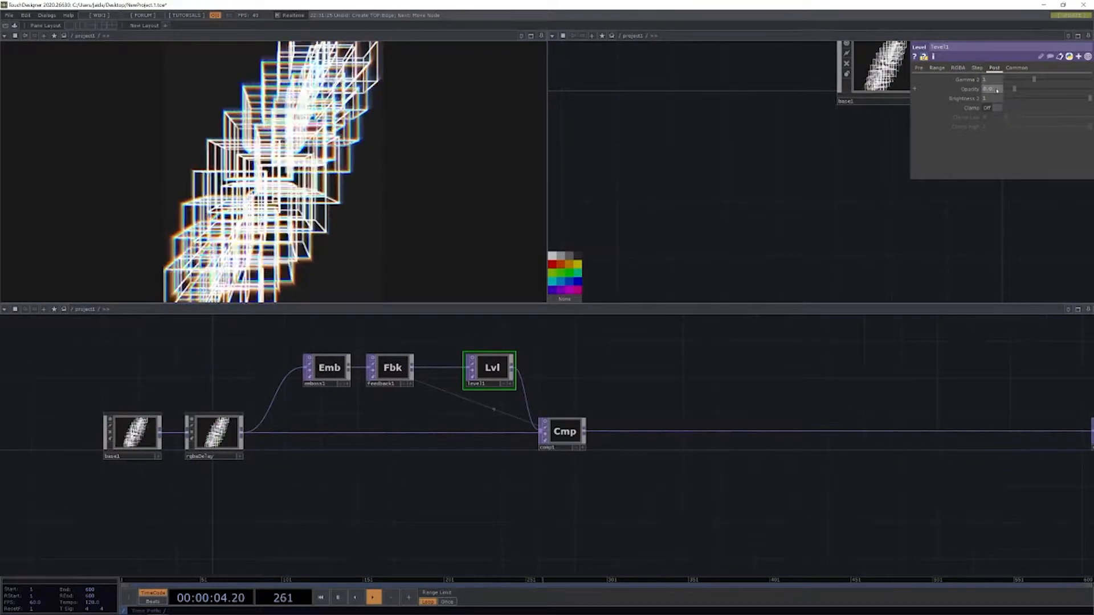
pyautogui.press('Return')
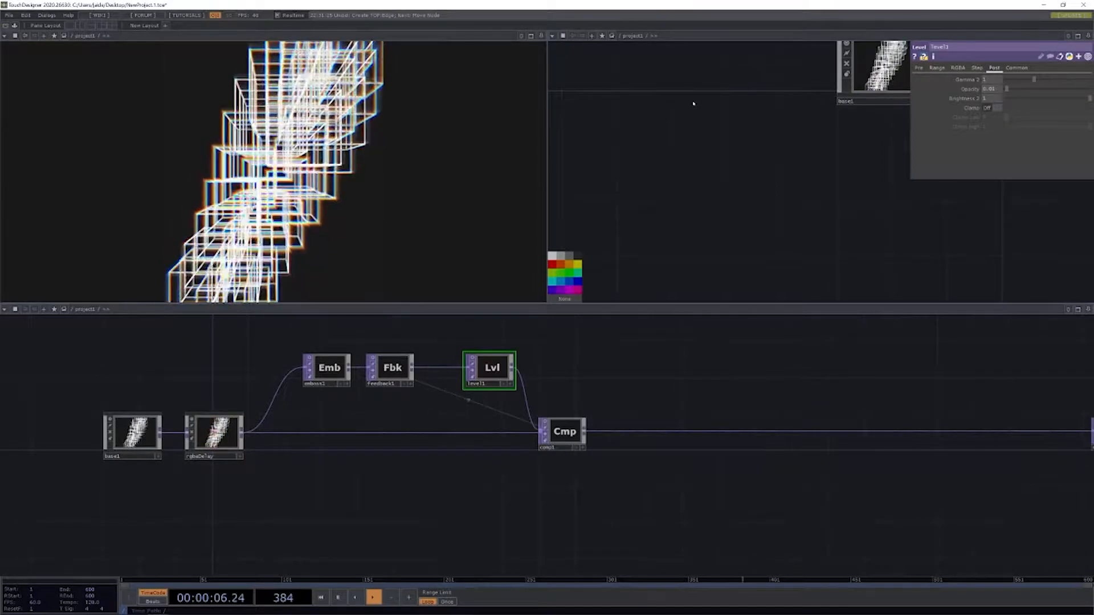
pyautogui.moveTo(487, 365); pyautogui.dragTo(460, 367)
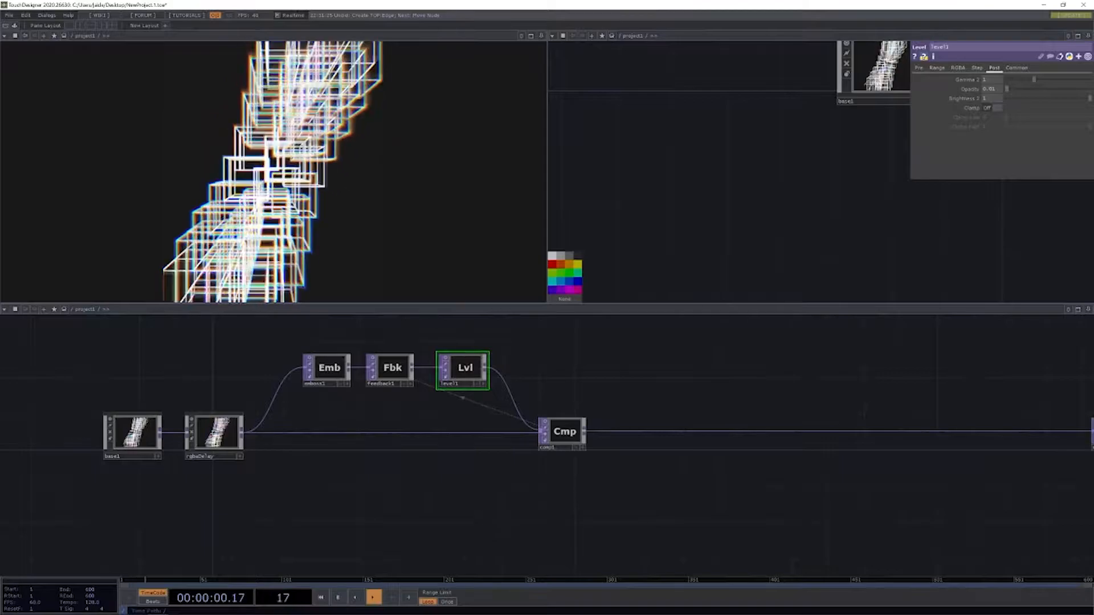
# - Add a Noise TOP below the Composite and set its type to Random (GPU)
pyautogui.moveTo(484, 517); pyautogui.dragTo(412, 367)
pyautogui.moveTo(367, 422)
pyautogui.mouseDown()
pyautogui.moveTo(340, 398)
pyautogui.moveTo(327, 336)
pyautogui.moveTo(350, 420)
pyautogui.mouseUp()
pyautogui.scroll(-3, 437, 488)
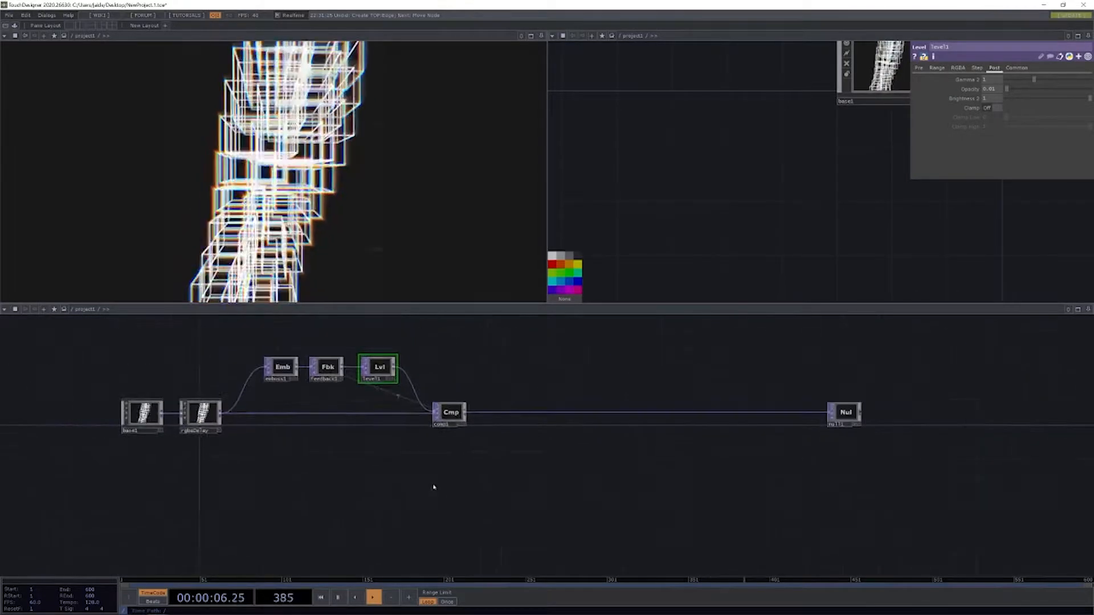
pyautogui.moveTo(437, 489); pyautogui.dragTo(320, 488)
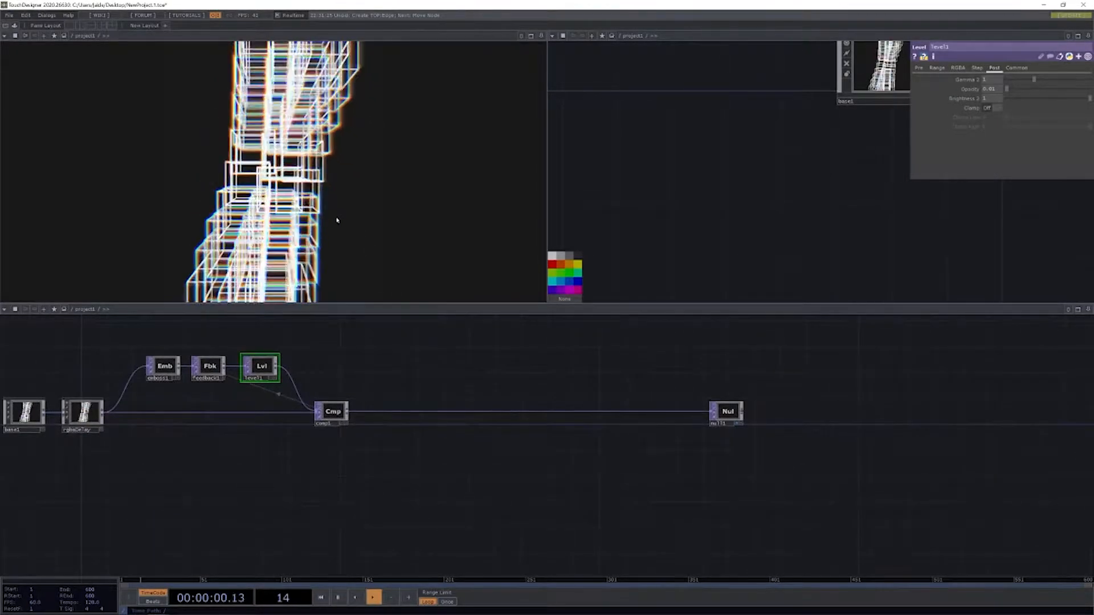
pyautogui.scroll(2, 350, 416)
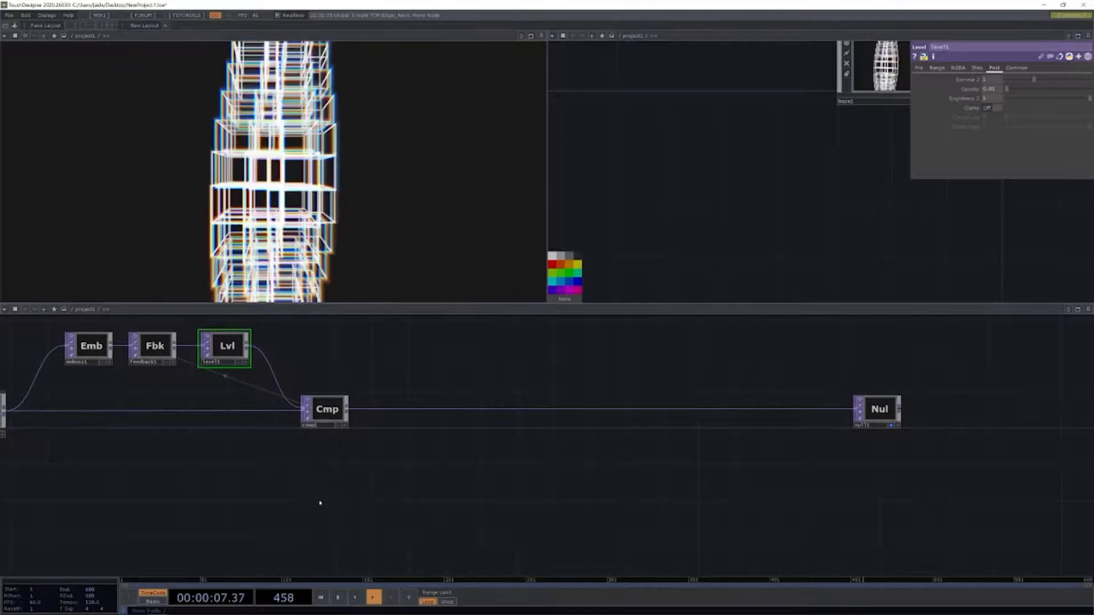
pyautogui.press('Tab')
pyautogui.write('n')
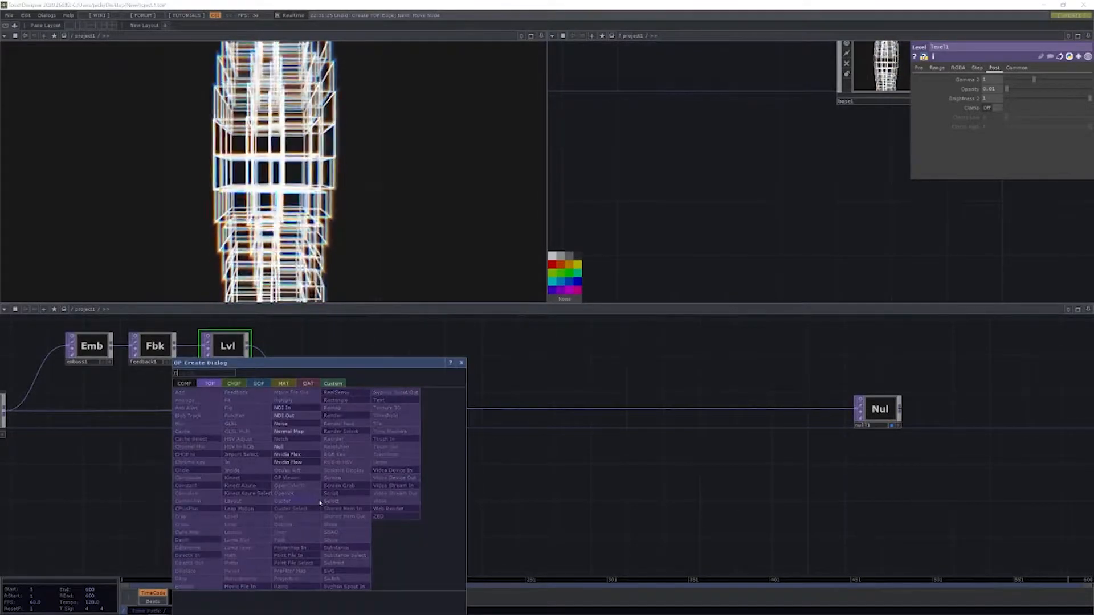
pyautogui.write('oi')
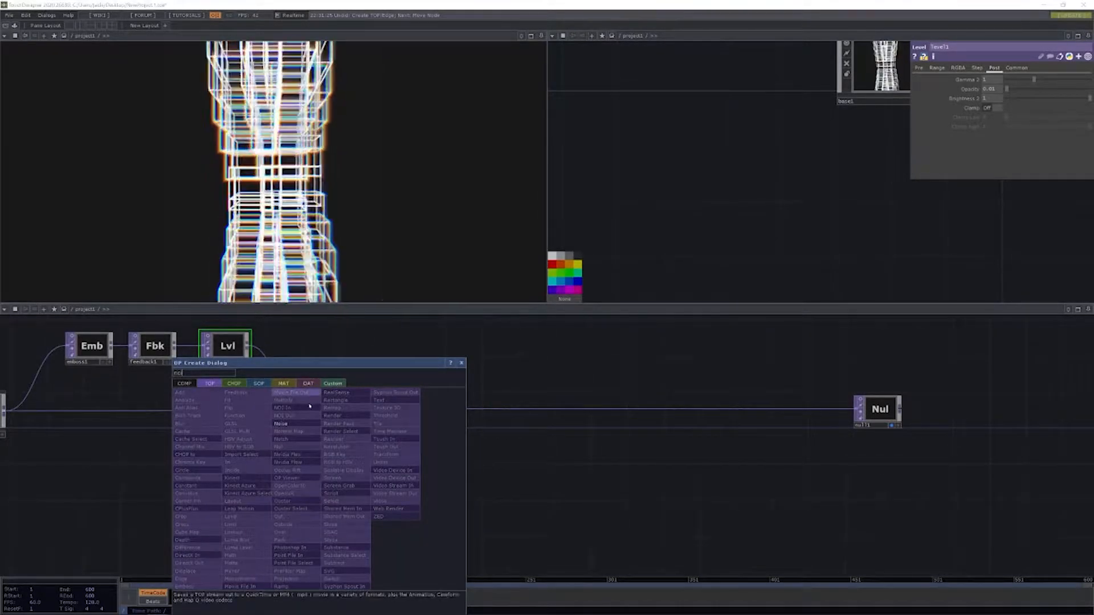
pyautogui.click(302, 425)
pyautogui.click(325, 511)
pyautogui.moveTo(327, 509); pyautogui.dragTo(327, 490)
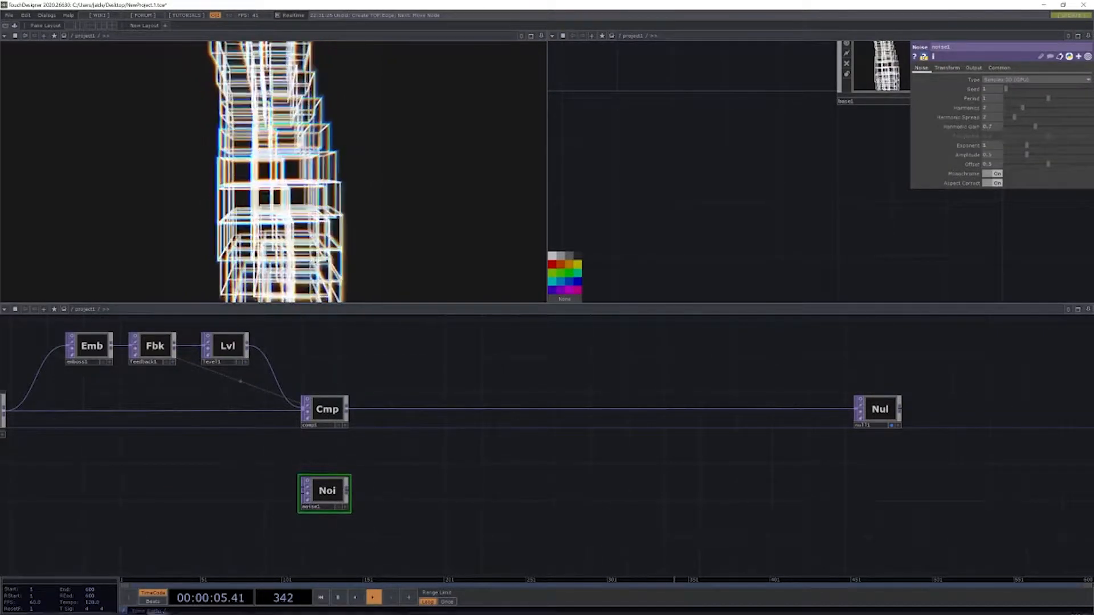
pyautogui.click(1006, 80)
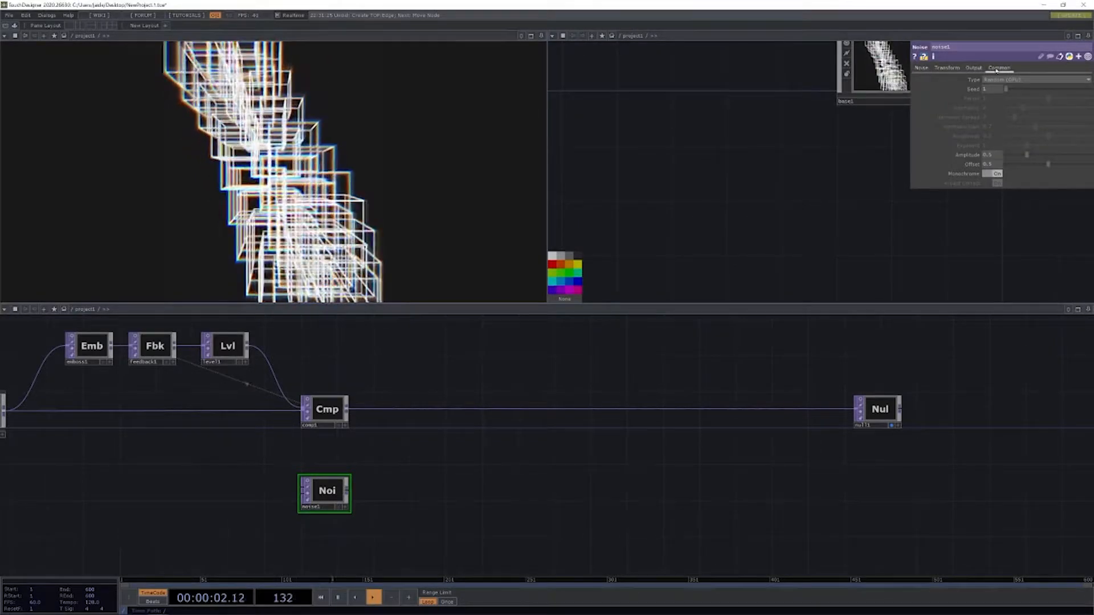
# - Set the Noise TOP's output resolution to 1280 by 1280
pyautogui.click(1000, 68)
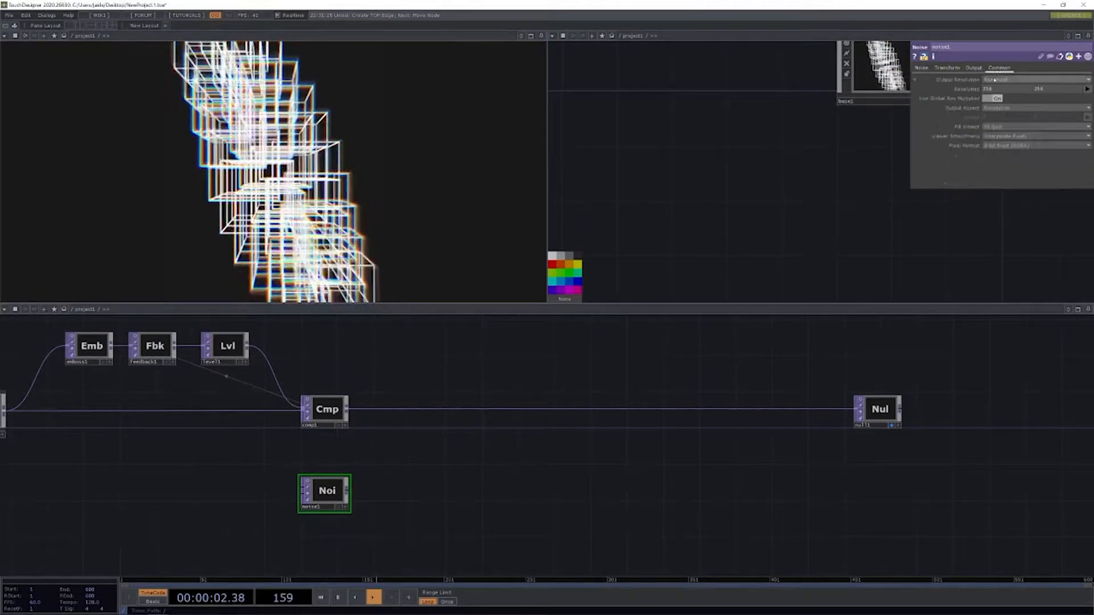
pyautogui.click(995, 89)
pyautogui.write('42')
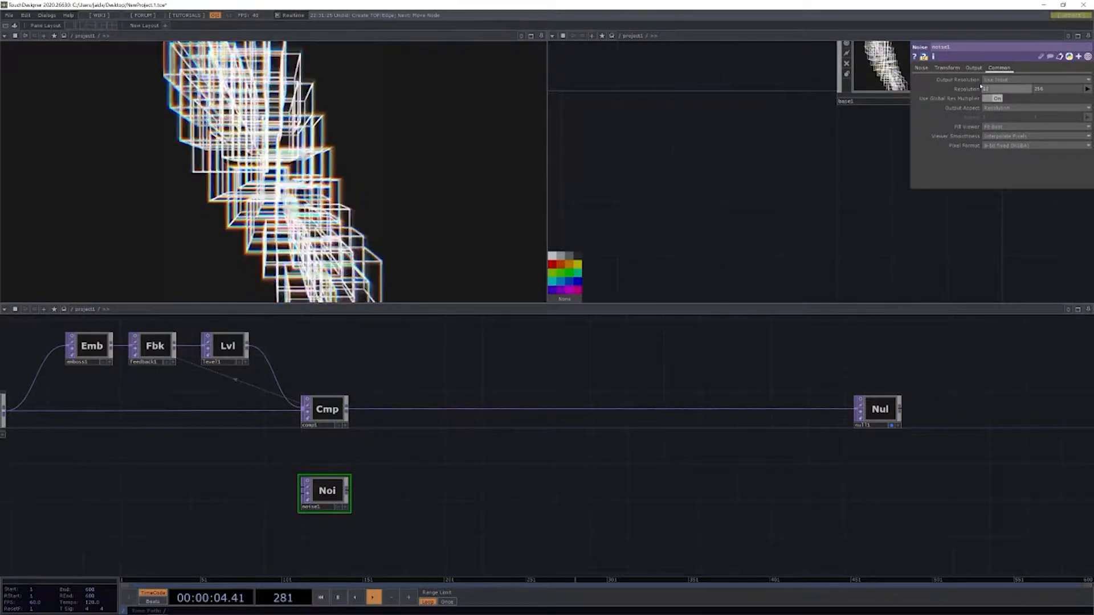
pyautogui.press('Tab')
pyautogui.write('1280')
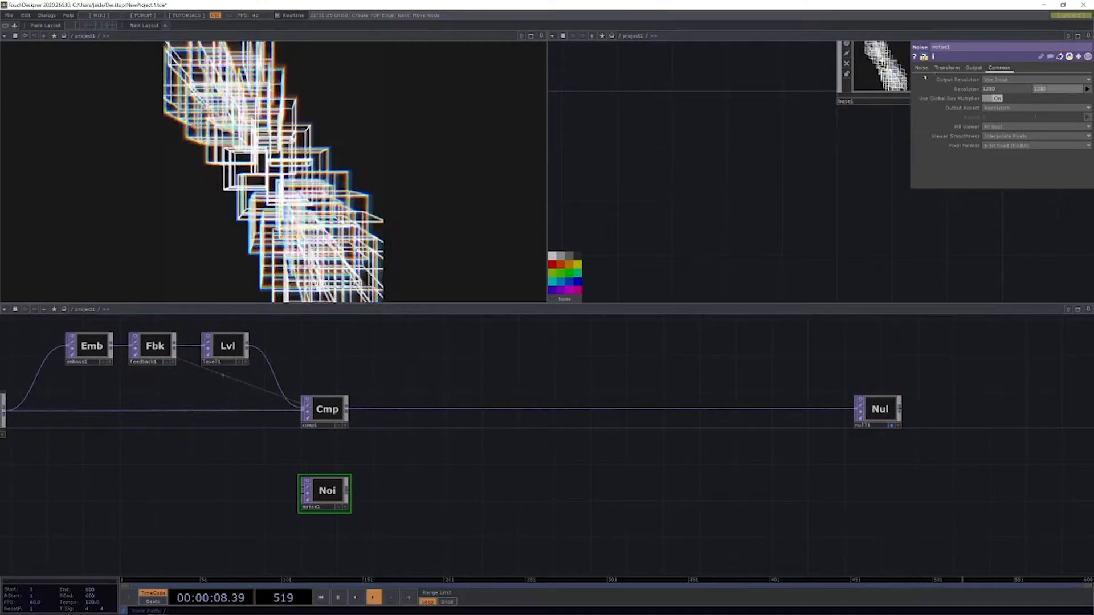
# - Animate the Noise seed with the expression absTime.seconds /1000 and lower the noise offset close to zero
pyautogui.click(921, 68)
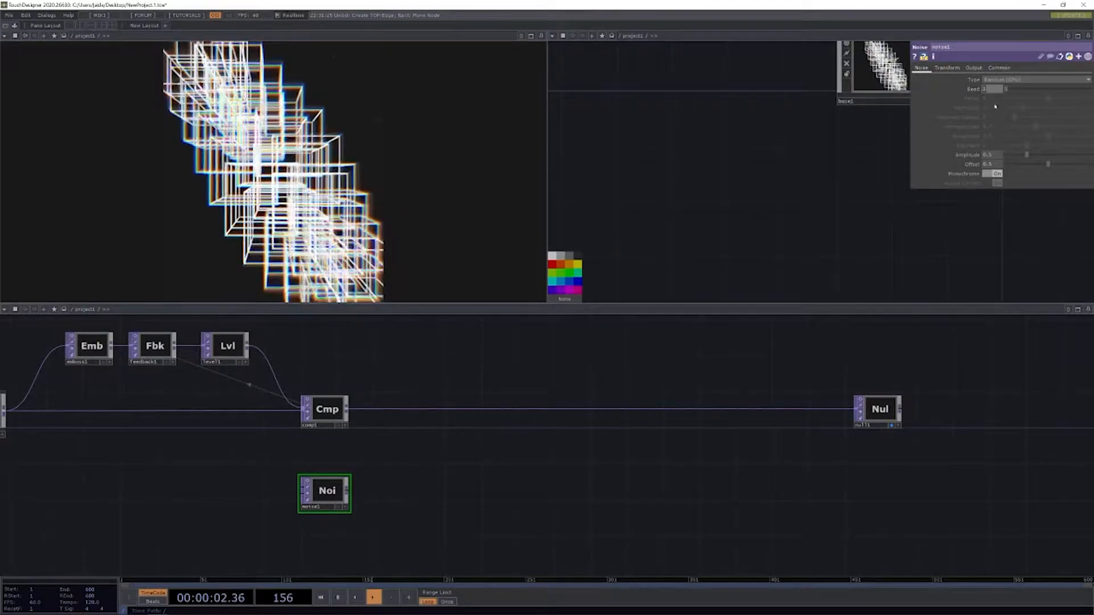
pyautogui.write('28')
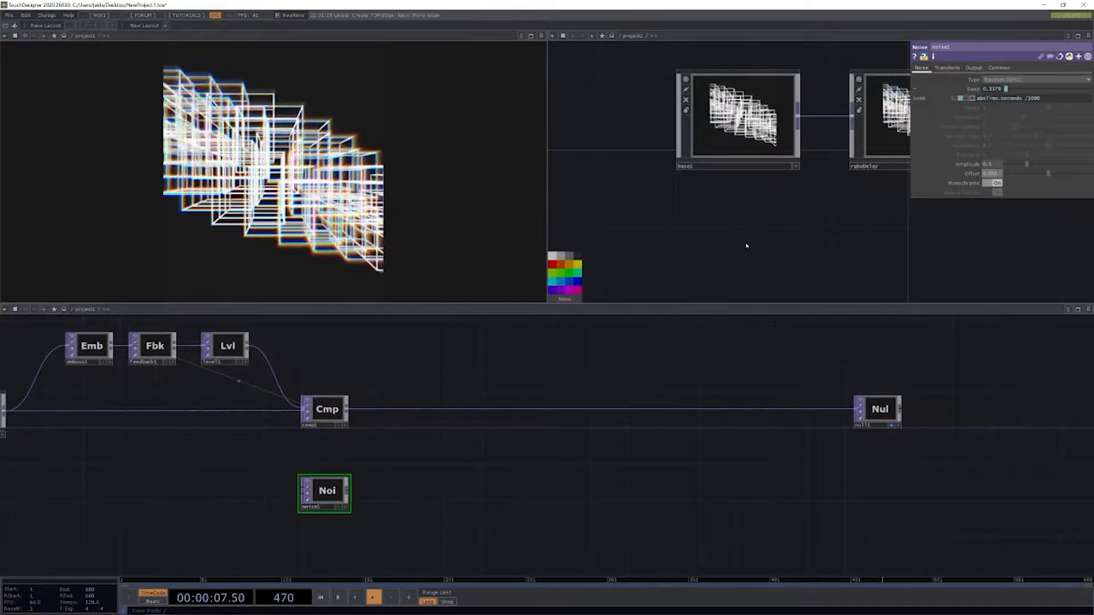
# - Turn on the Noise node's viewer and inspect the random grain pattern up close
pyautogui.scroll(2, 291, 494)
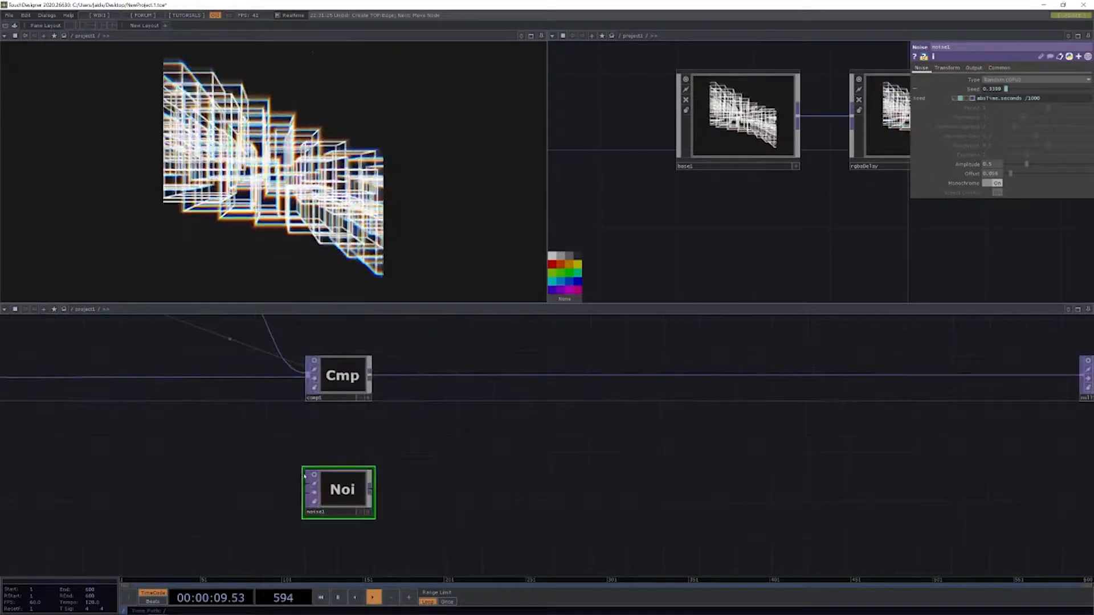
pyautogui.click(344, 506)
pyautogui.moveTo(338, 408); pyautogui.dragTo(479, 454)
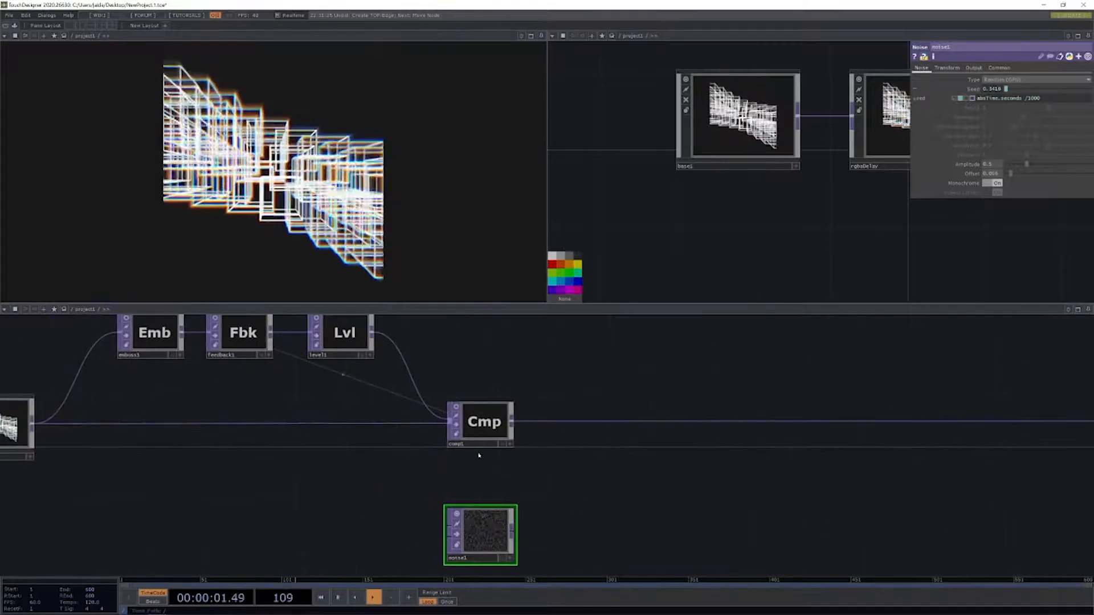
pyautogui.moveTo(269, 362); pyautogui.dragTo(337, 371)
pyautogui.moveTo(474, 496); pyautogui.dragTo(385, 428)
pyautogui.scroll(2, 527, 477)
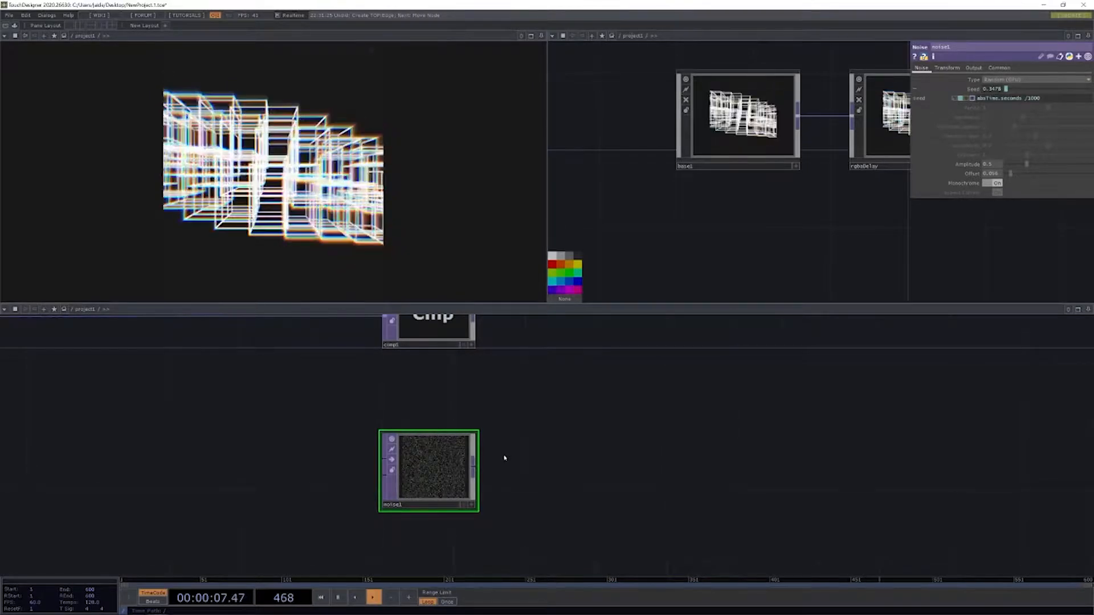
pyautogui.scroll(2, 505, 456)
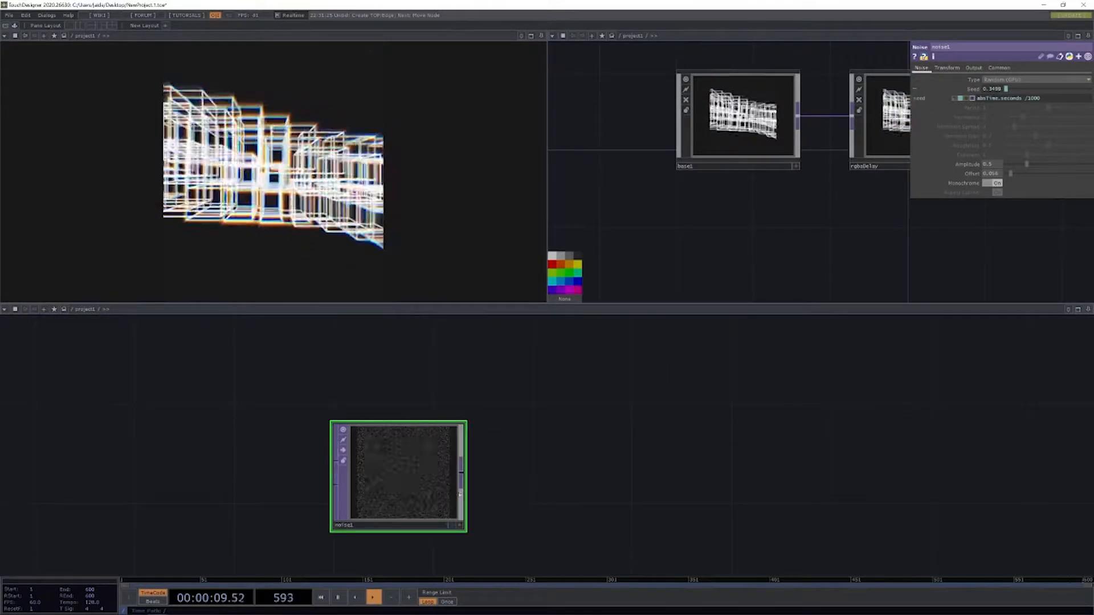
pyautogui.scroll(2, 464, 492)
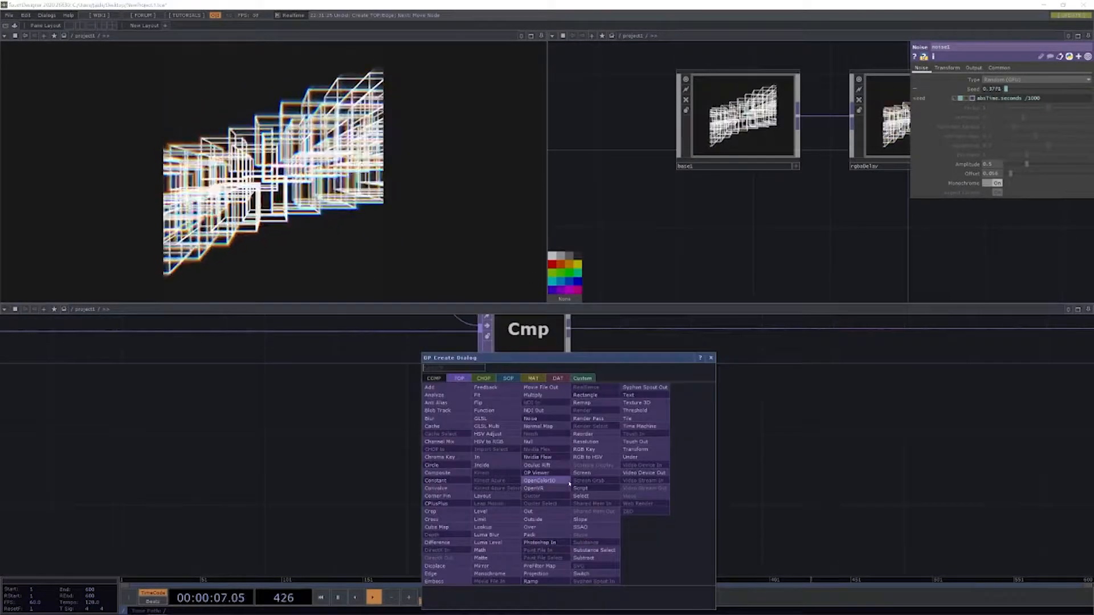
# - Add a Level TOP connected to the Noise output
pyautogui.write('lev')
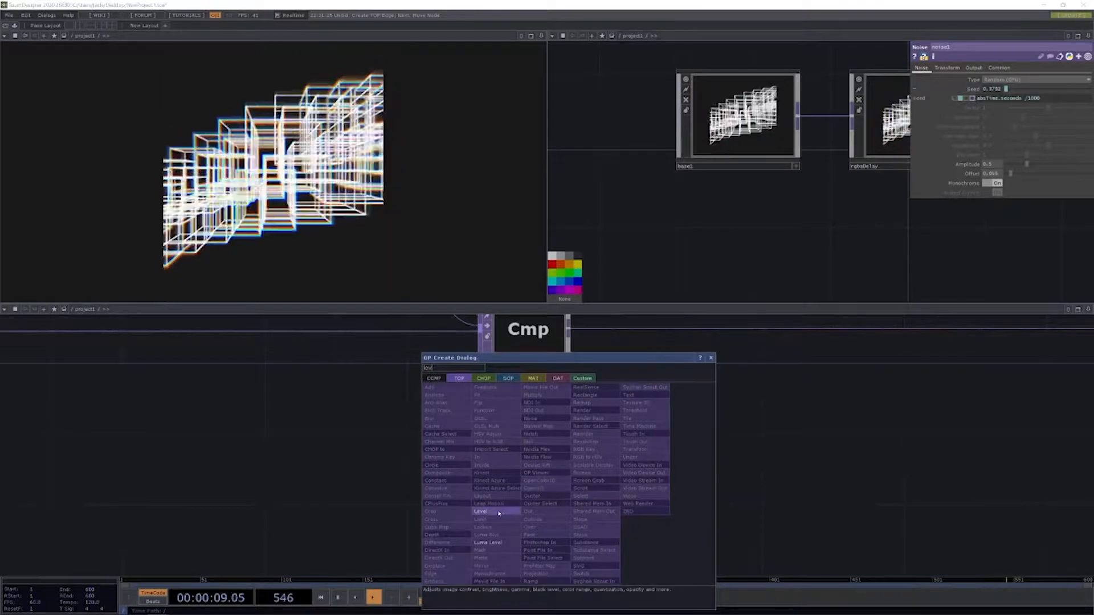
pyautogui.click(502, 515)
pyautogui.click(701, 456)
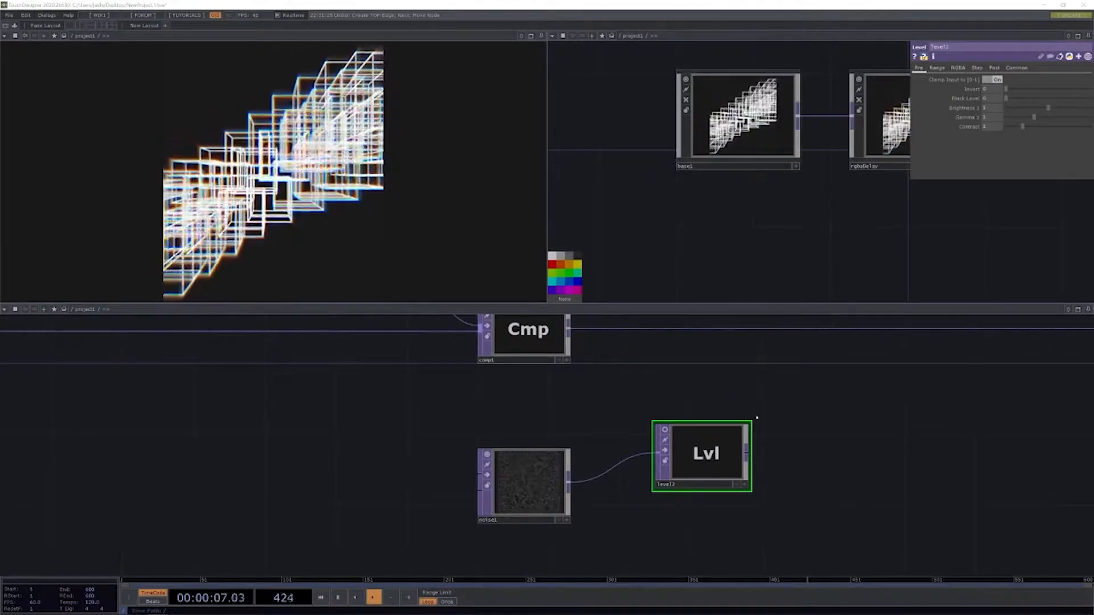
# - Set the new Level's post opacity to about 0.2 and its contrast to 5, and move it closer to the Noise
pyautogui.click(994, 68)
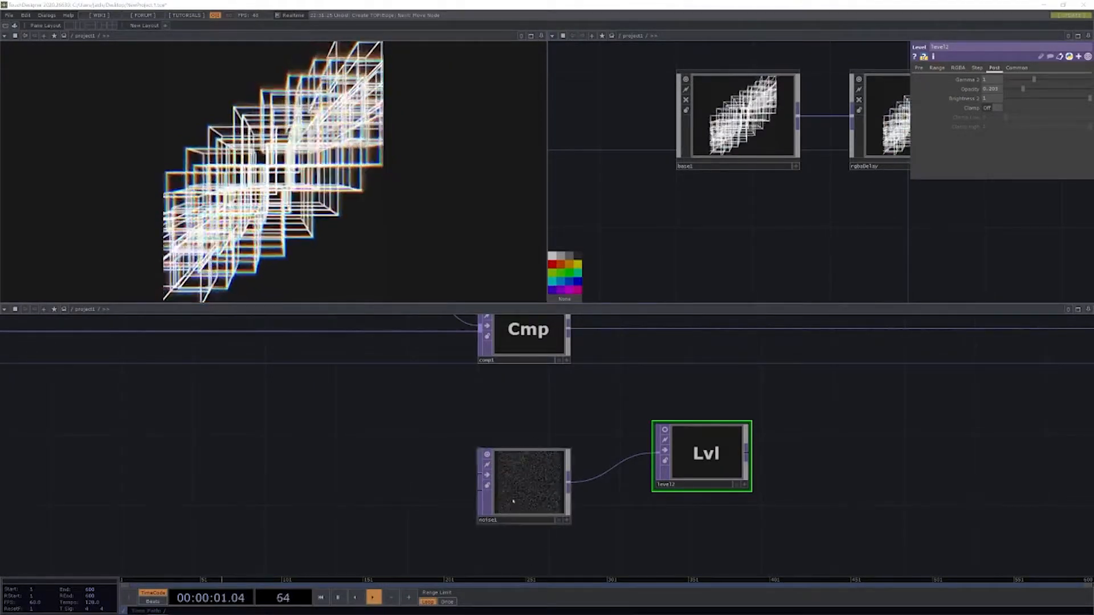
pyautogui.click(918, 67)
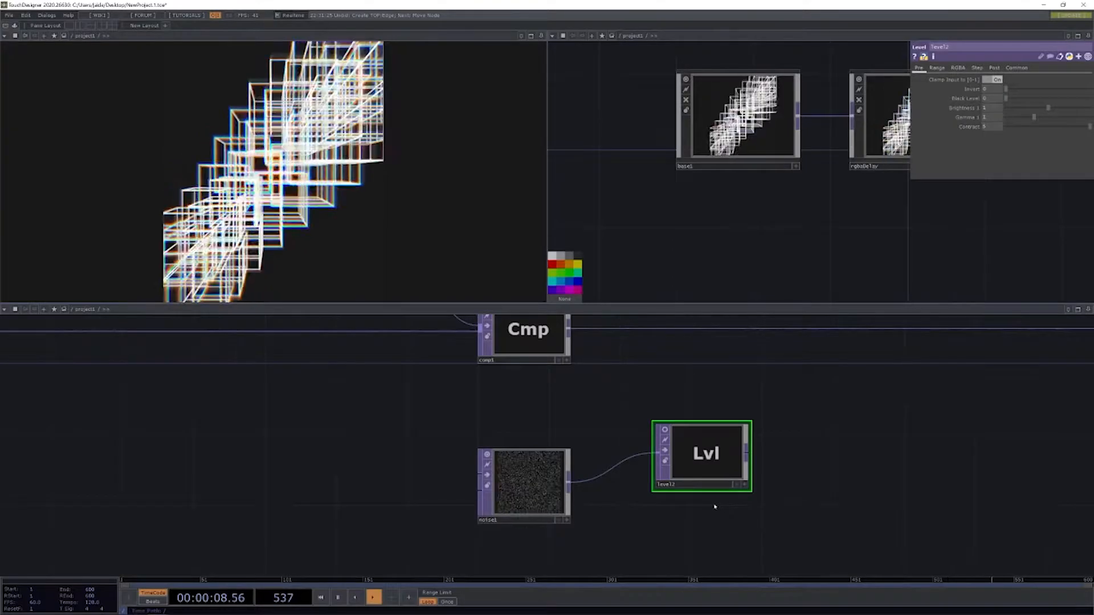
pyautogui.scroll(-3, 716, 384)
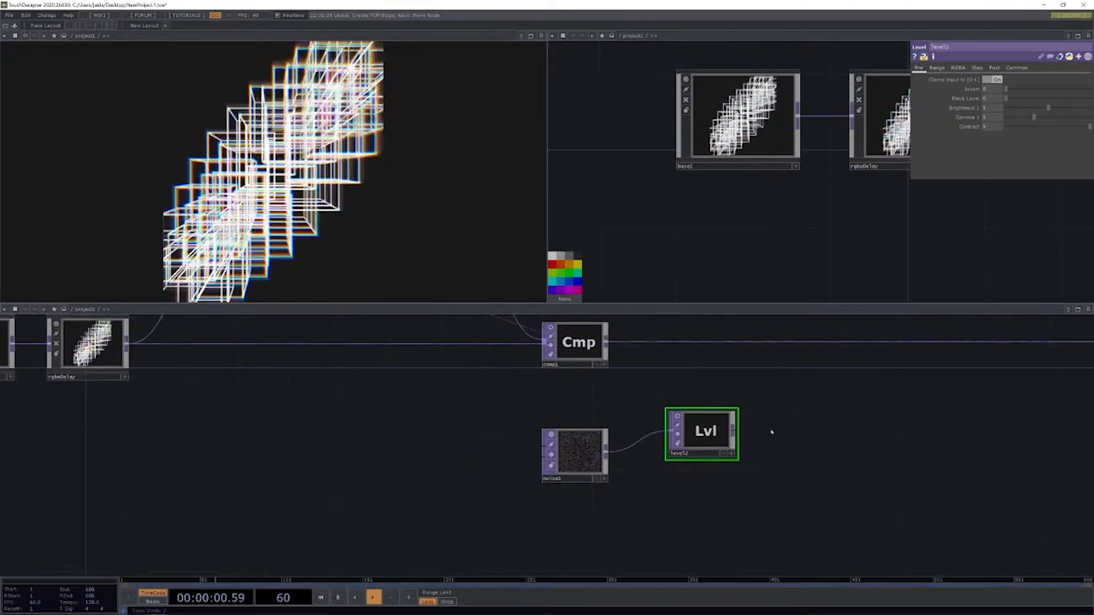
pyautogui.moveTo(724, 453); pyautogui.dragTo(708, 466)
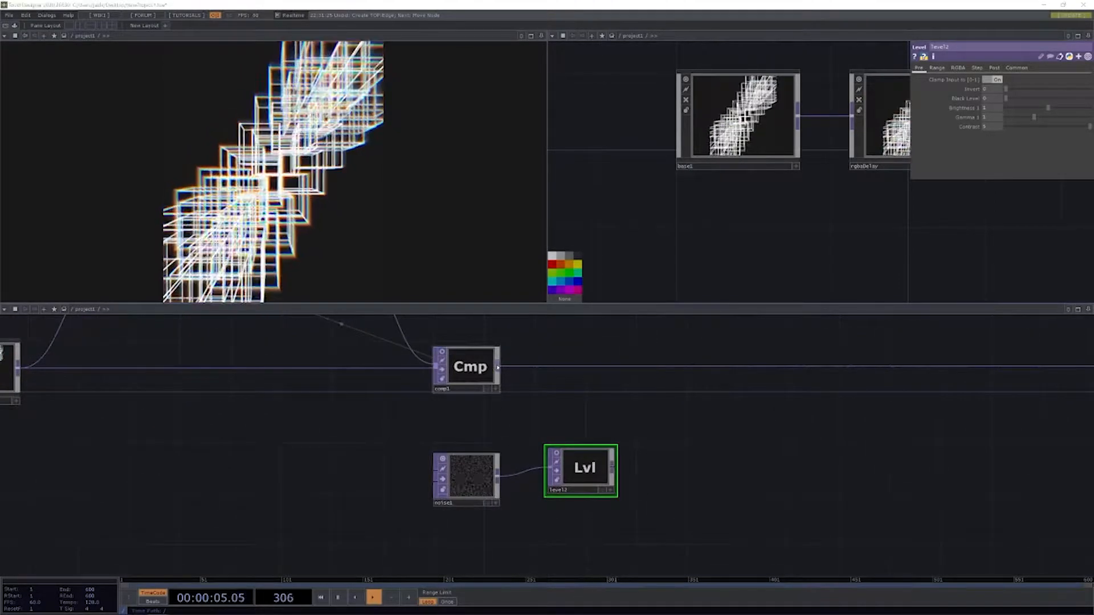
# - Insert an Add TOP between the Composite and the Null, and wire the noise Level in as its second input
pyautogui.click(495, 368)
pyautogui.write('add')
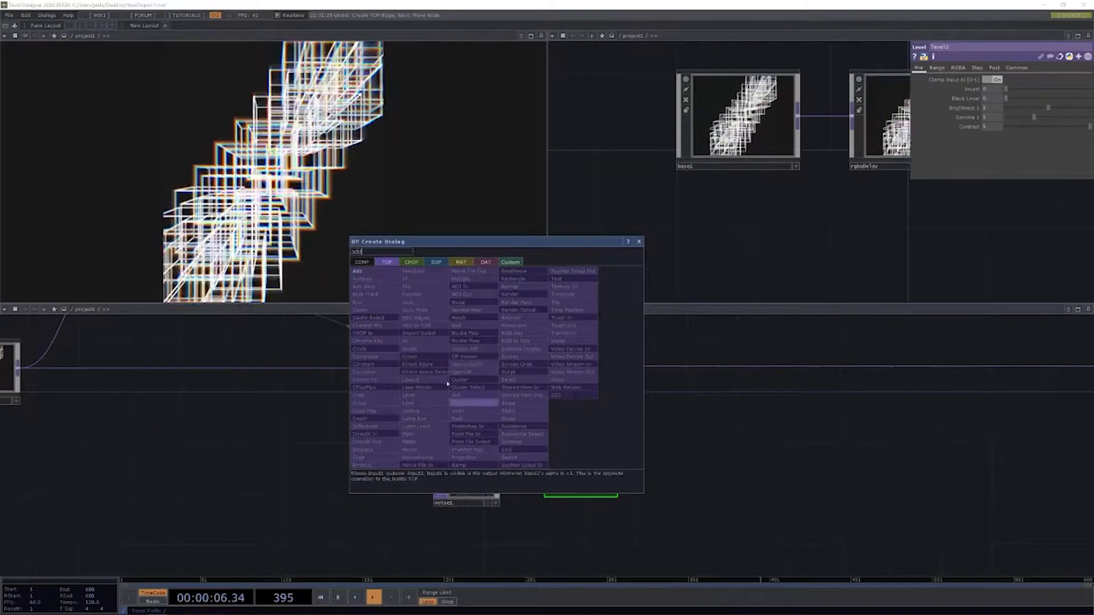
pyautogui.click(357, 271)
pyautogui.click(826, 374)
pyautogui.moveTo(827, 374); pyautogui.dragTo(852, 374)
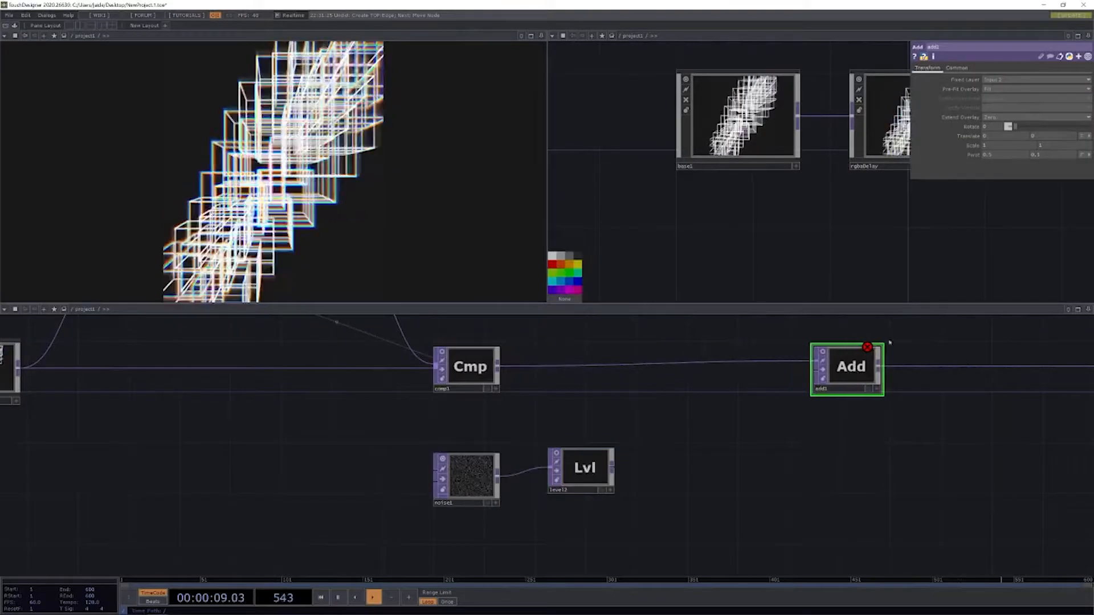
pyautogui.moveTo(613, 472); pyautogui.dragTo(824, 380)
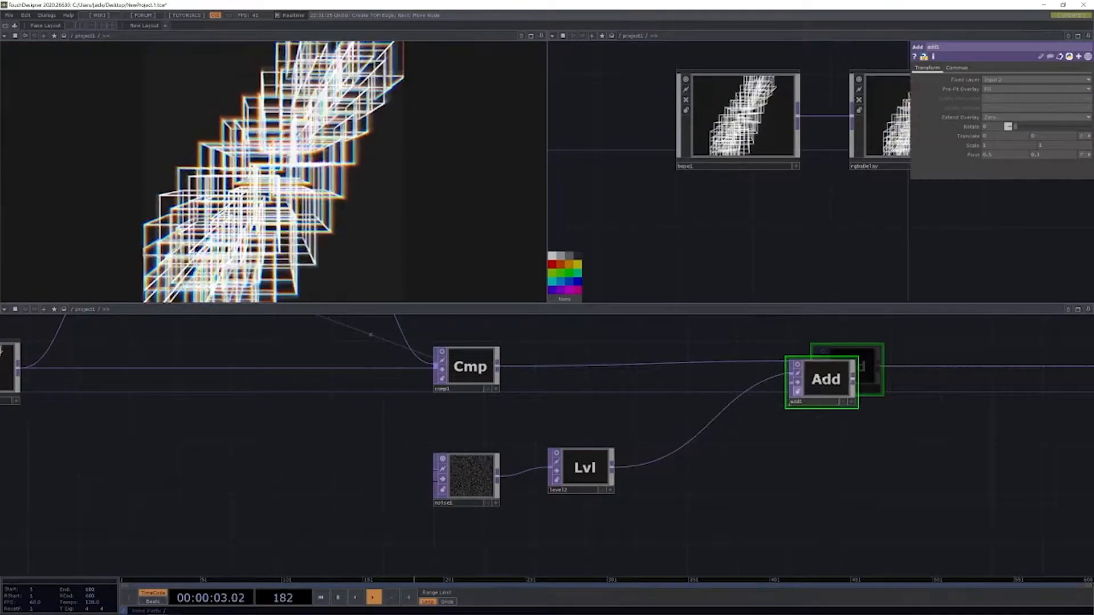
# - Set the Add's fixed layer to Input 1 and tidy the positions of the Add and noise Level nodes
pyautogui.moveTo(584, 468); pyautogui.dragTo(571, 468)
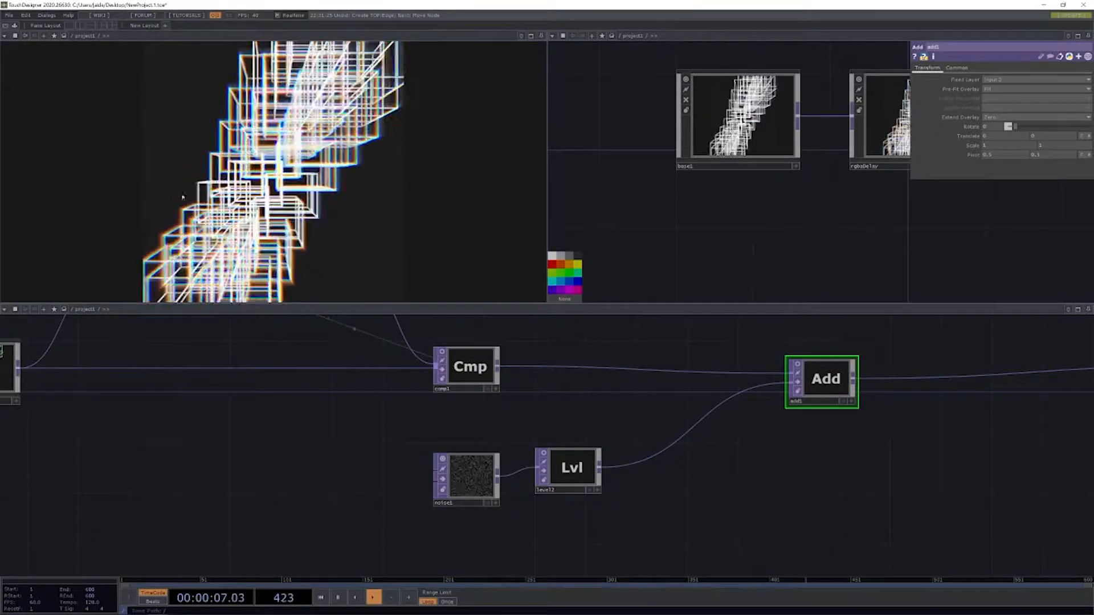
pyautogui.moveTo(825, 387); pyautogui.dragTo(825, 363)
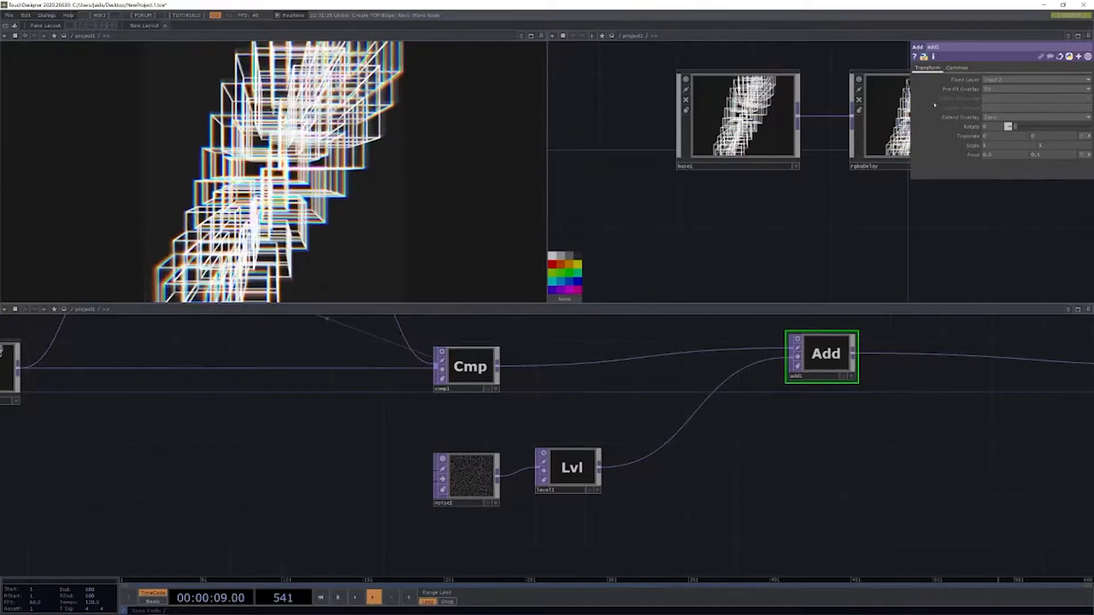
pyautogui.click(995, 81)
pyautogui.click(996, 88)
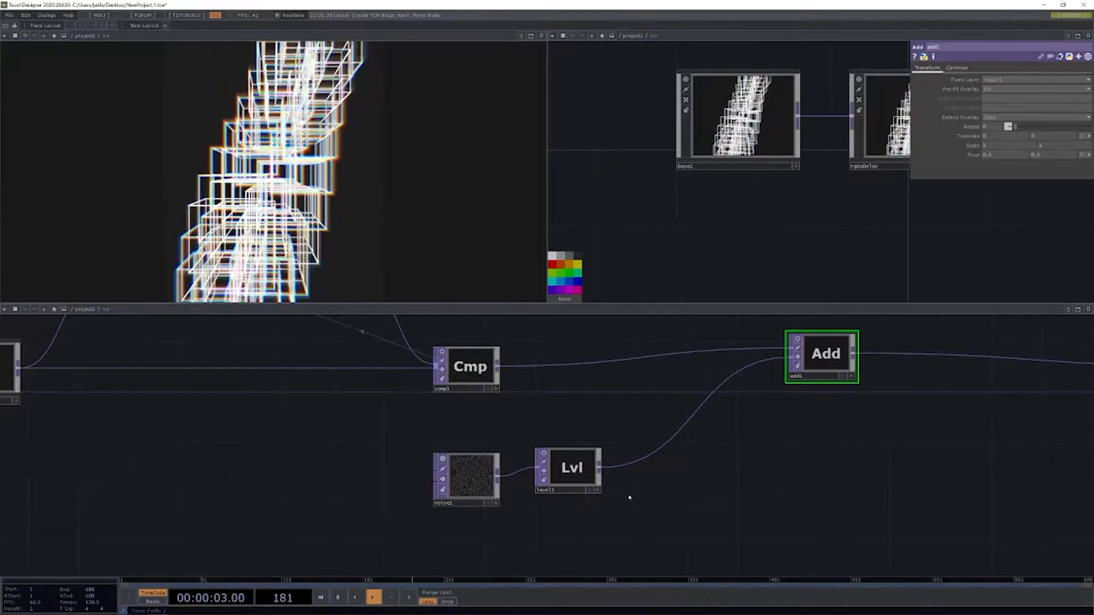
pyautogui.moveTo(570, 479); pyautogui.dragTo(570, 492)
pyautogui.moveTo(711, 499); pyautogui.dragTo(614, 499)
pyautogui.moveTo(725, 365); pyautogui.dragTo(675, 367)
# - Try raising the noise Level's post opacity to about 0.49
pyautogui.click(479, 483)
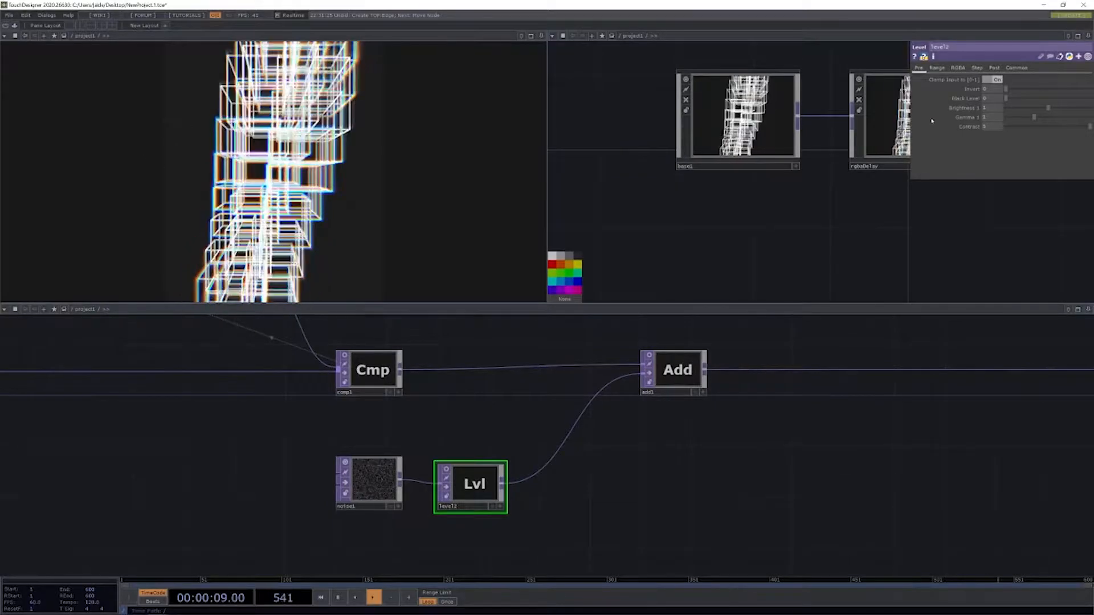
pyautogui.click(997, 68)
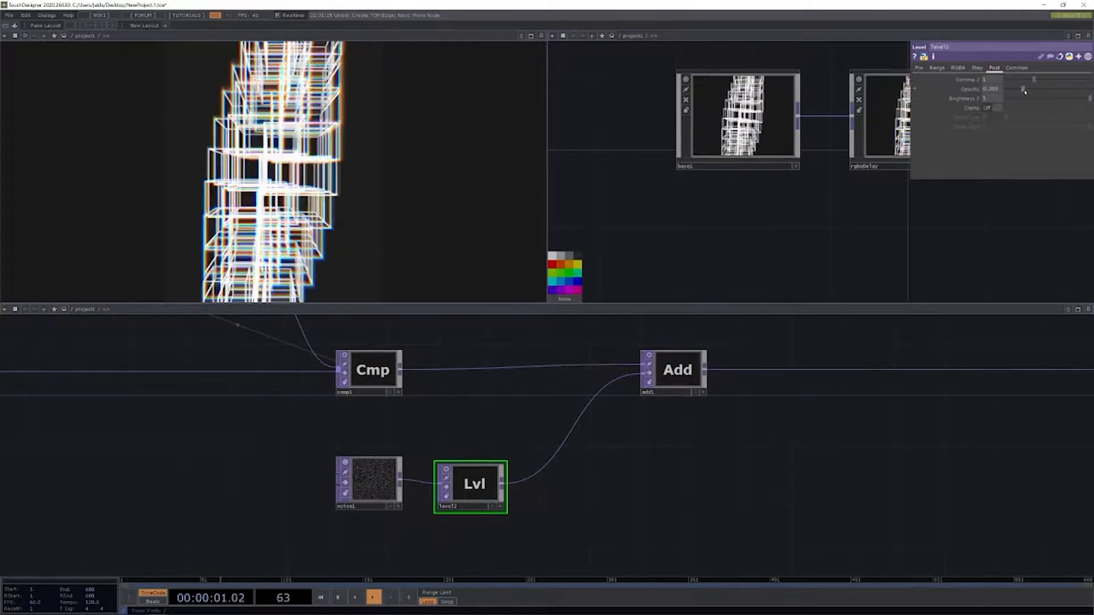
pyautogui.moveTo(1025, 91)
pyautogui.mouseDown()
pyautogui.moveTo(1089, 89)
pyautogui.moveTo(1033, 93)
pyautogui.moveTo(1045, 93)
pyautogui.mouseUp()
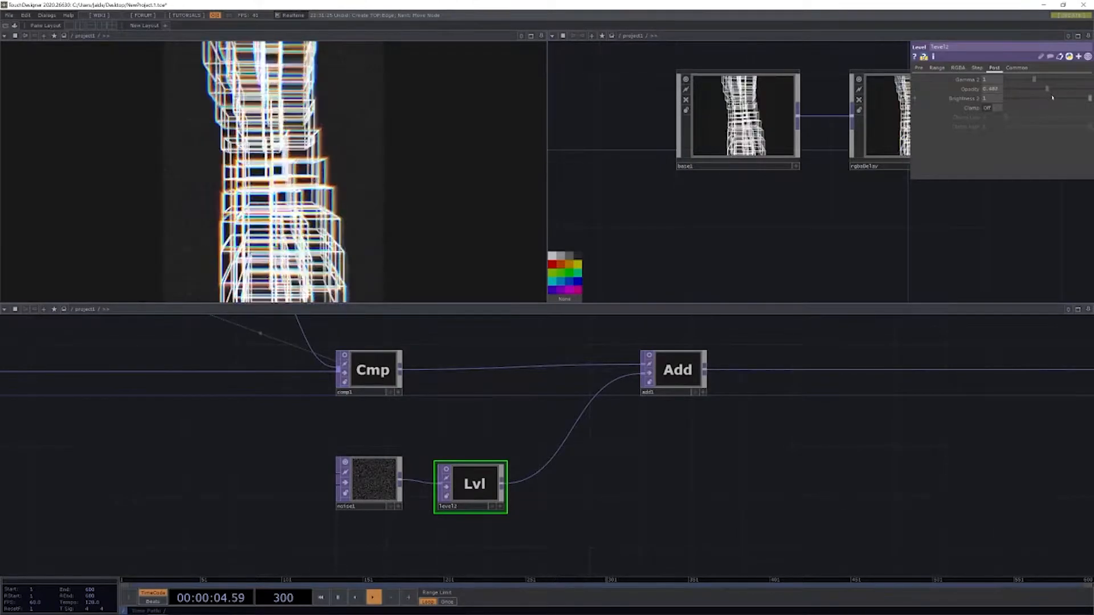
pyautogui.moveTo(1029, 94); pyautogui.dragTo(1046, 98)
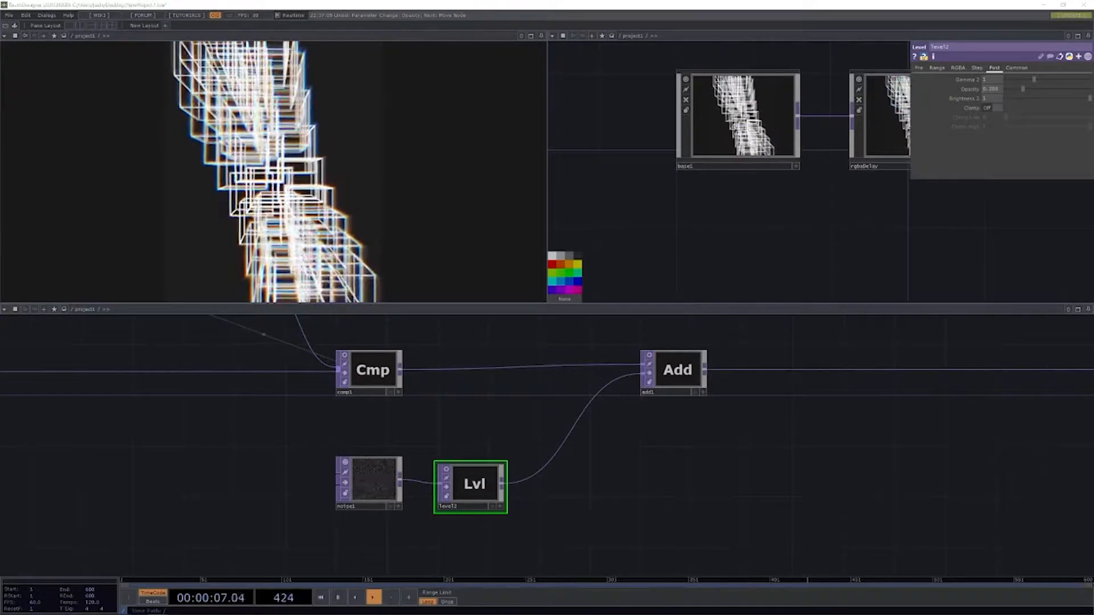
# - Move the Null much farther from the Add to make room for more nodes in the main line
pyautogui.moveTo(698, 388); pyautogui.dragTo(507, 442)
pyautogui.scroll(-2, 508, 442)
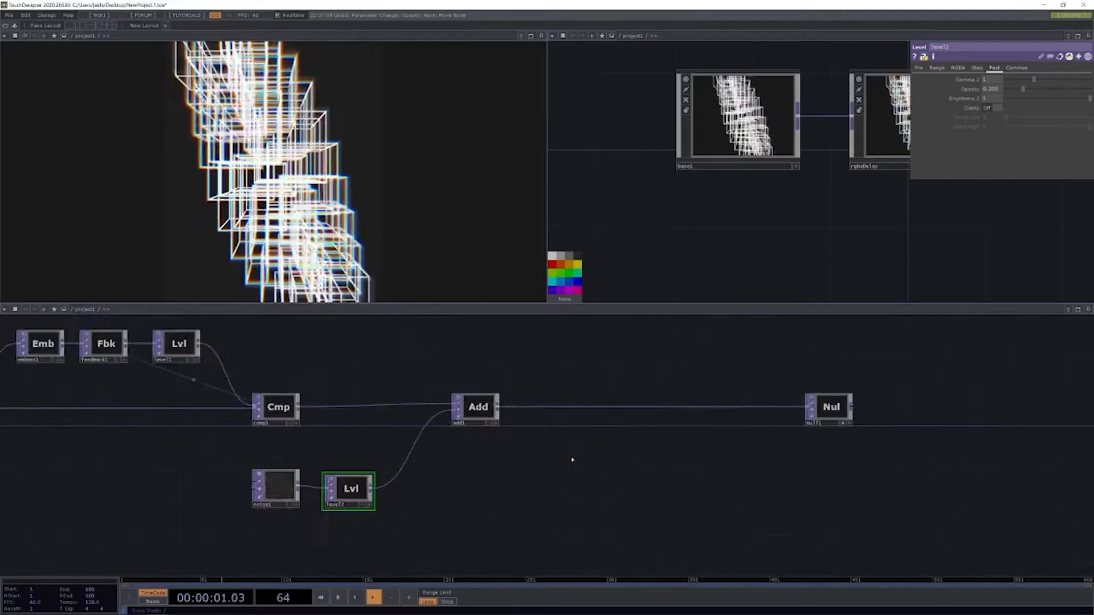
pyautogui.moveTo(576, 459); pyautogui.dragTo(512, 455)
pyautogui.moveTo(658, 454); pyautogui.dragTo(555, 454)
pyautogui.moveTo(696, 397); pyautogui.dragTo(822, 397)
pyautogui.moveTo(891, 396); pyautogui.dragTo(1057, 398)
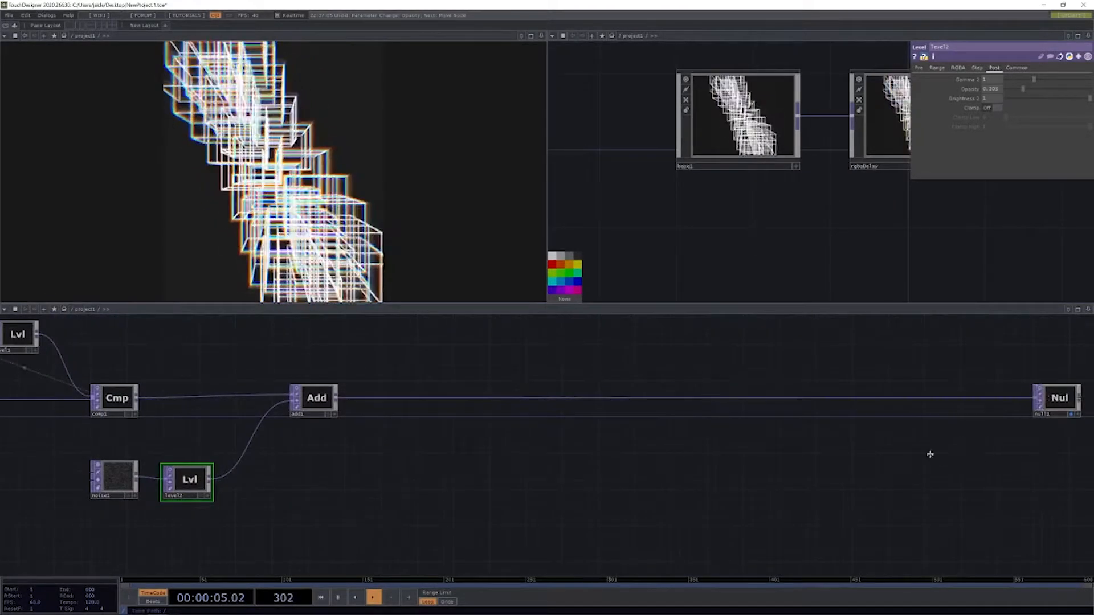
pyautogui.moveTo(945, 454); pyautogui.dragTo(852, 460)
pyautogui.moveTo(965, 404); pyautogui.dragTo(1021, 395)
pyautogui.moveTo(498, 427); pyautogui.dragTo(617, 427)
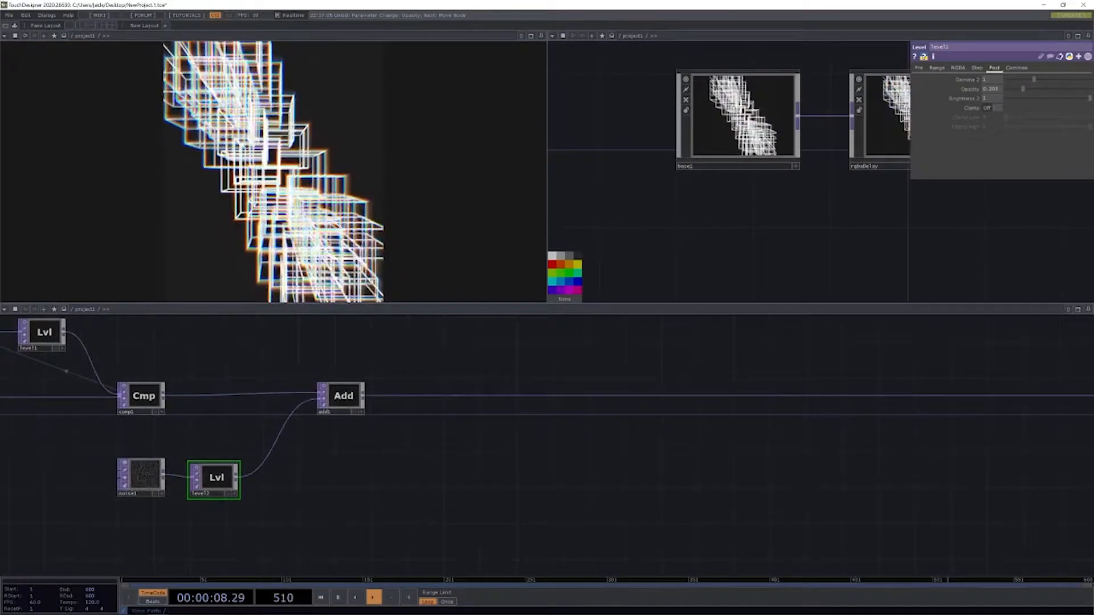
# - Add the vintage film component from the CUSTOM FX folder of My Components to the network, above the line after the Add
pyautogui.click(14, 25)
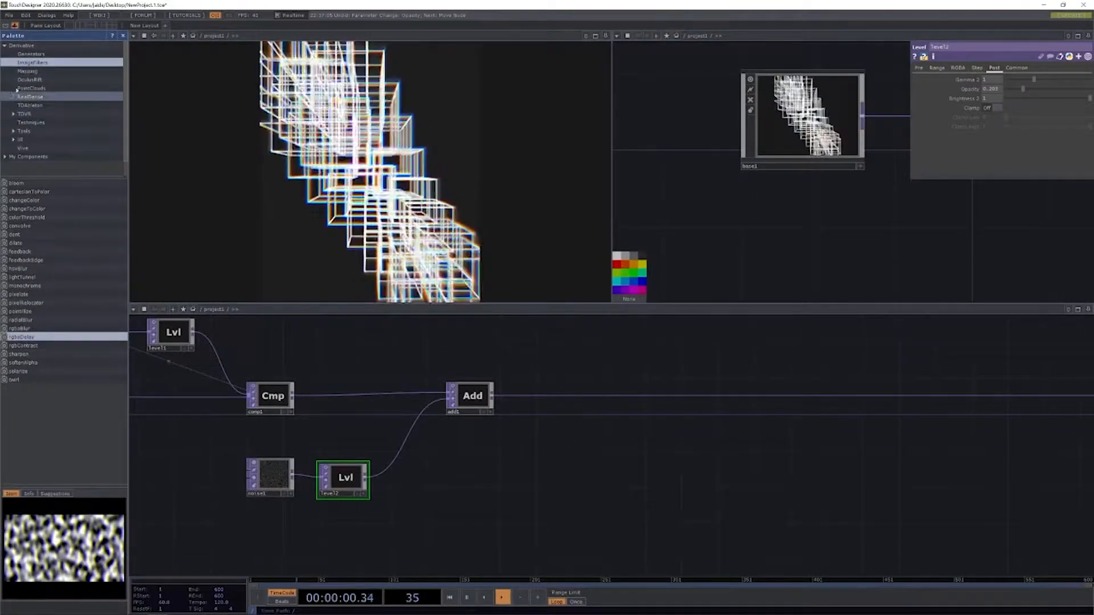
pyautogui.click(21, 45)
pyautogui.click(27, 55)
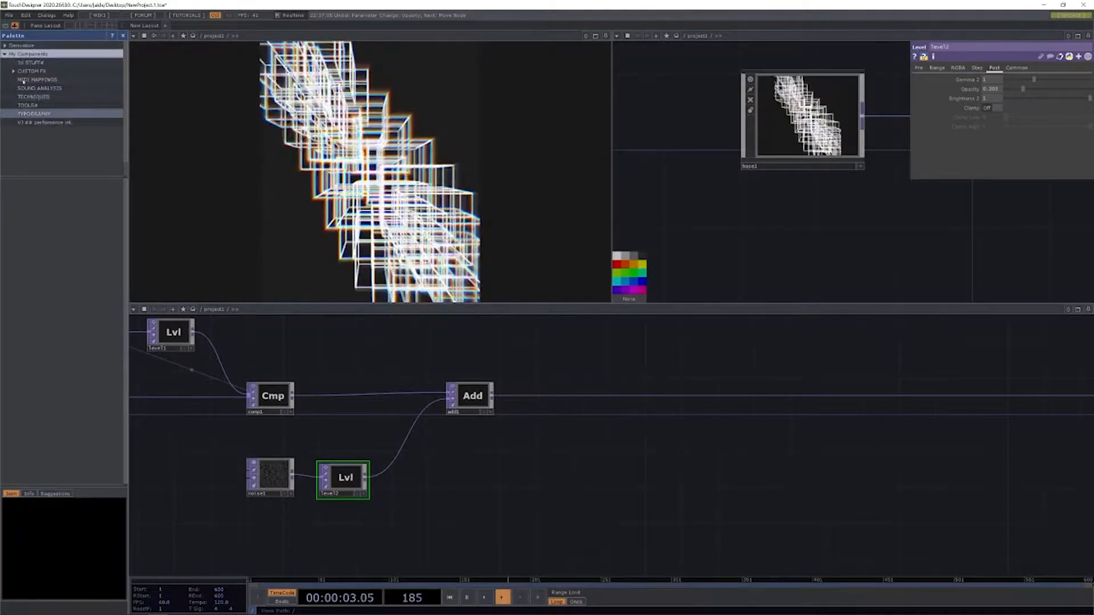
pyautogui.click(34, 79)
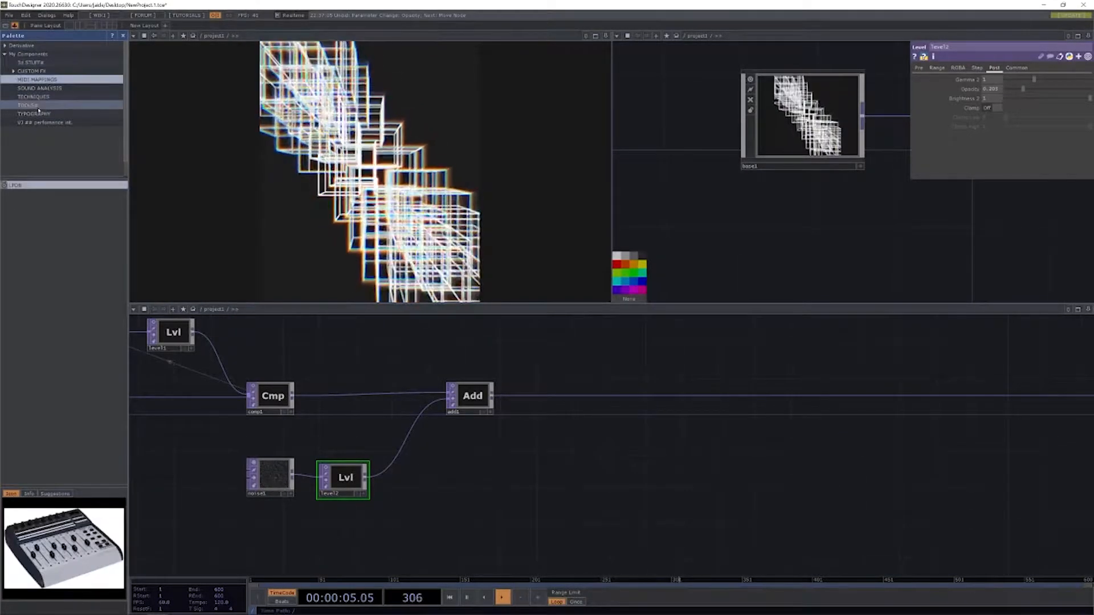
pyautogui.click(31, 71)
pyautogui.click(24, 217)
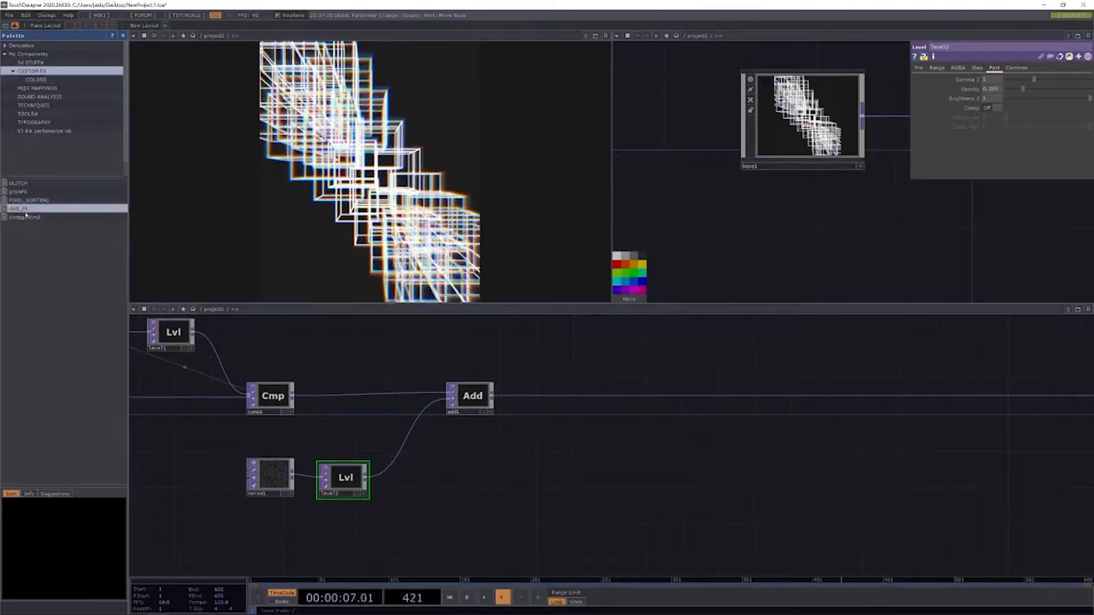
pyautogui.moveTo(647, 332); pyautogui.dragTo(649, 334)
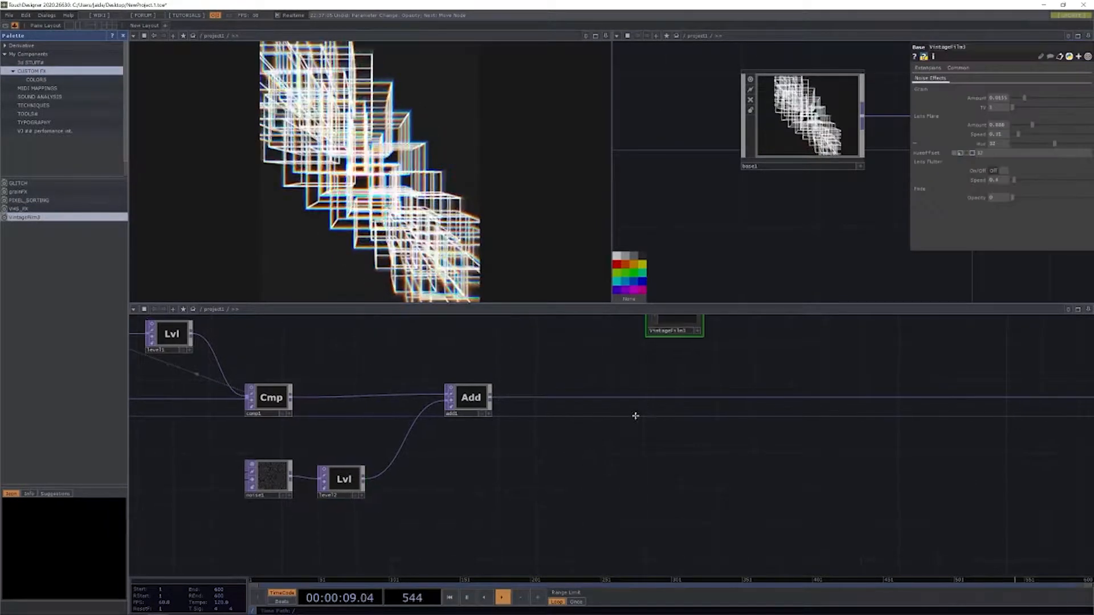
pyautogui.moveTo(642, 410); pyautogui.dragTo(553, 498)
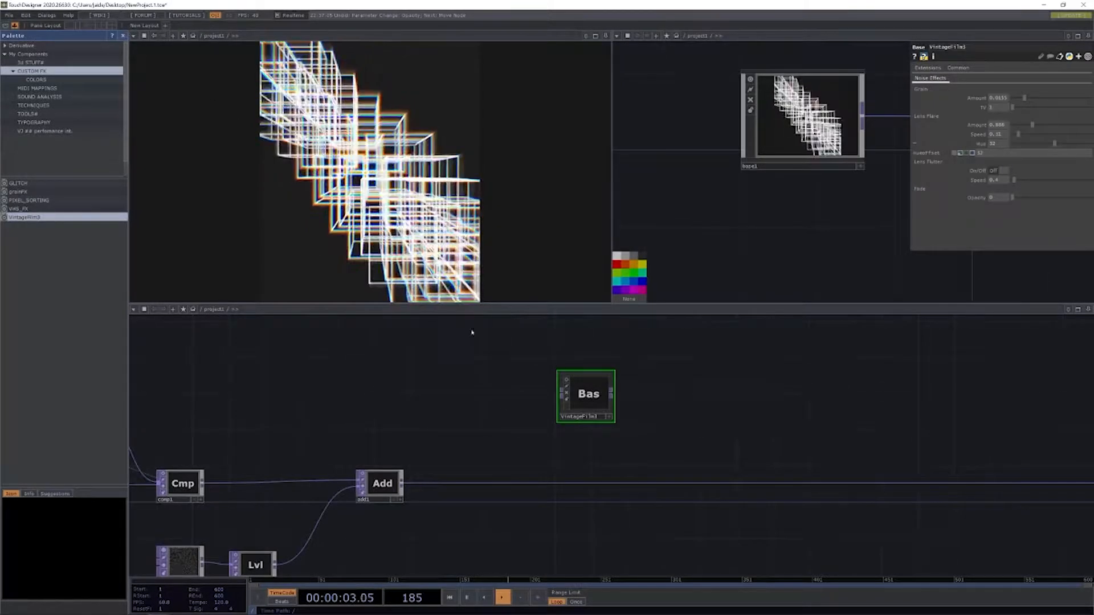
# - Copy the TV component from inside the vintage film component, close the palette pane and return to the parent network
pyautogui.doubleClick(587, 396)
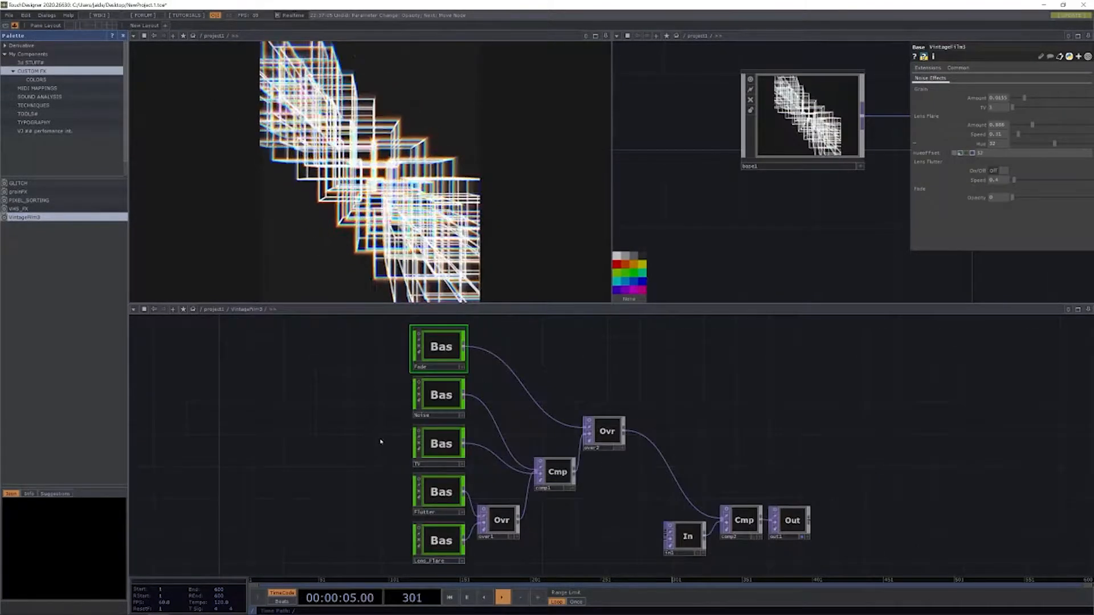
pyautogui.moveTo(341, 437); pyautogui.dragTo(432, 436)
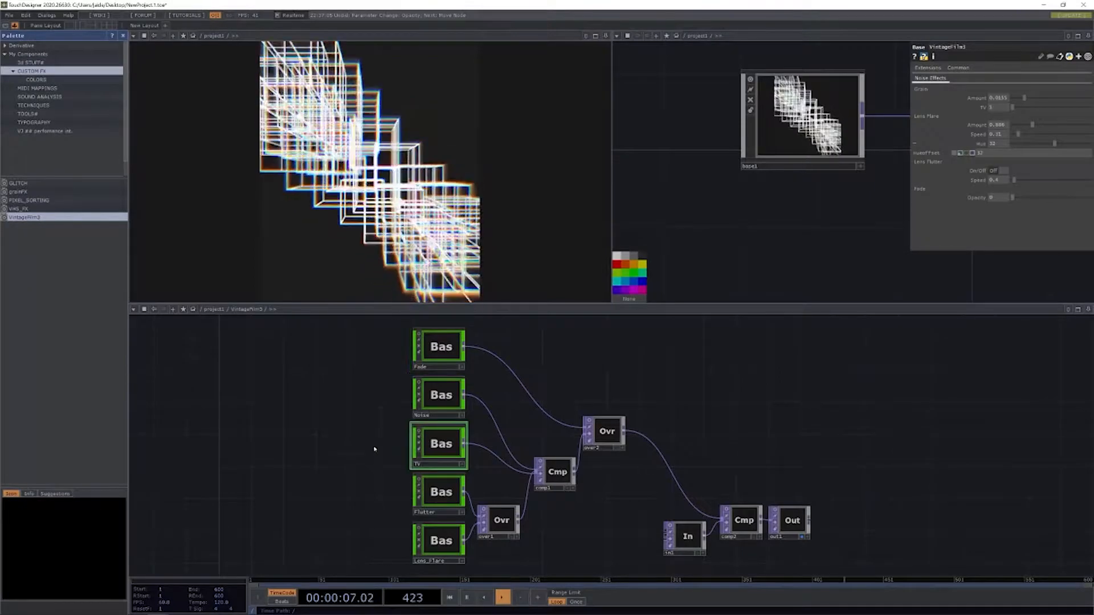
pyautogui.hotkey('ctrl', 'c')
pyautogui.click(122, 35)
pyautogui.scroll(1, 244, 414)
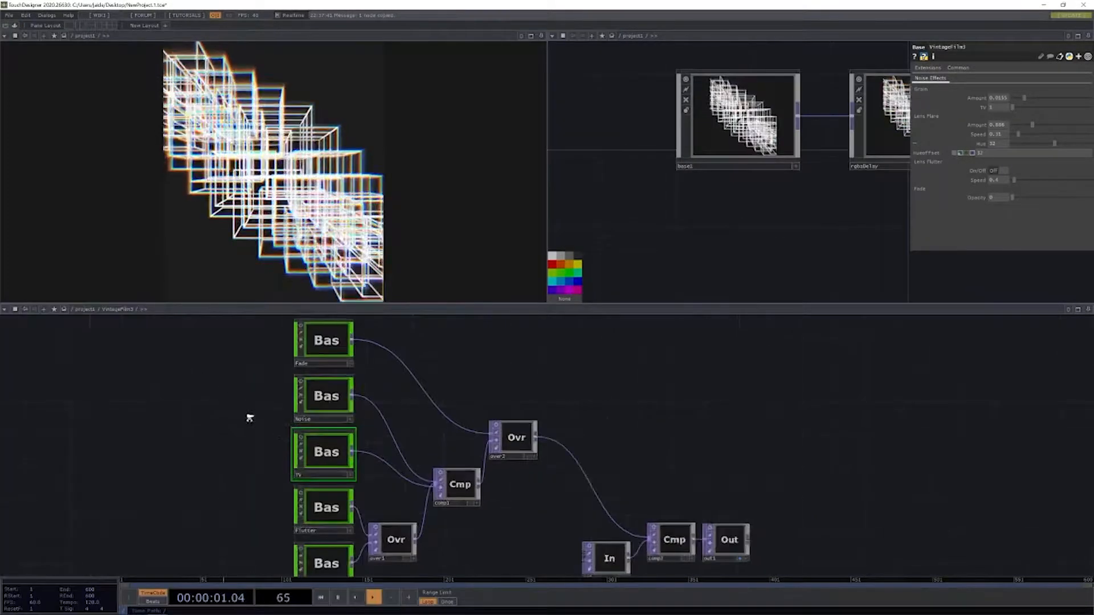
pyautogui.scroll(1, 244, 414)
pyautogui.press('u')
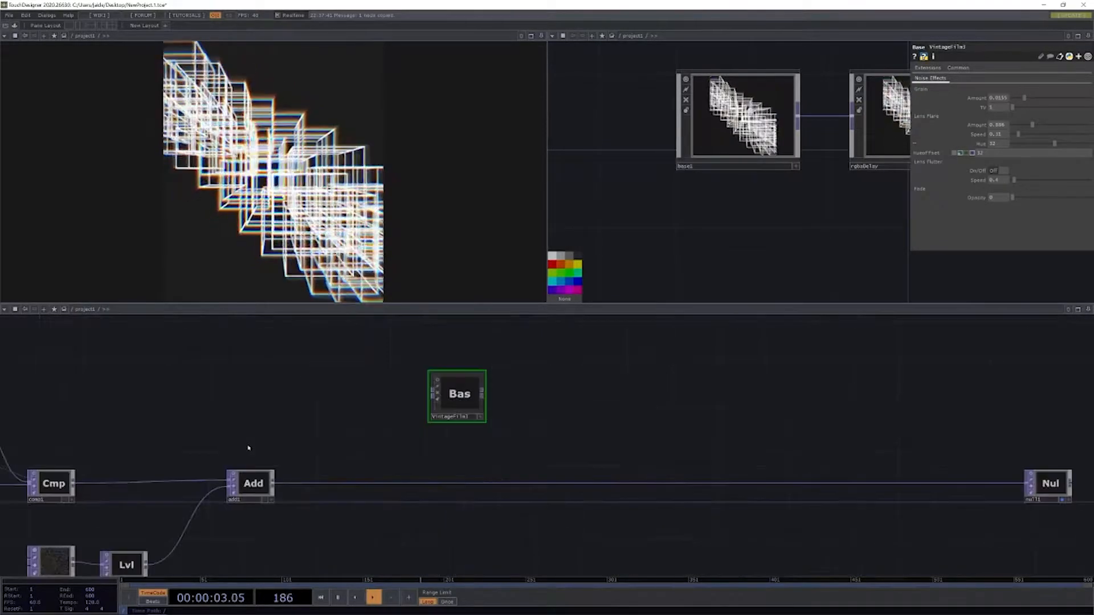
# - Delete the vintage film component and paste the copied TV component in its place above the main line
pyautogui.moveTo(456, 399); pyautogui.dragTo(456, 360)
pyautogui.scroll(-2, 462, 401)
pyautogui.press('Delete')
pyautogui.hotkey('ctrl', 'v')
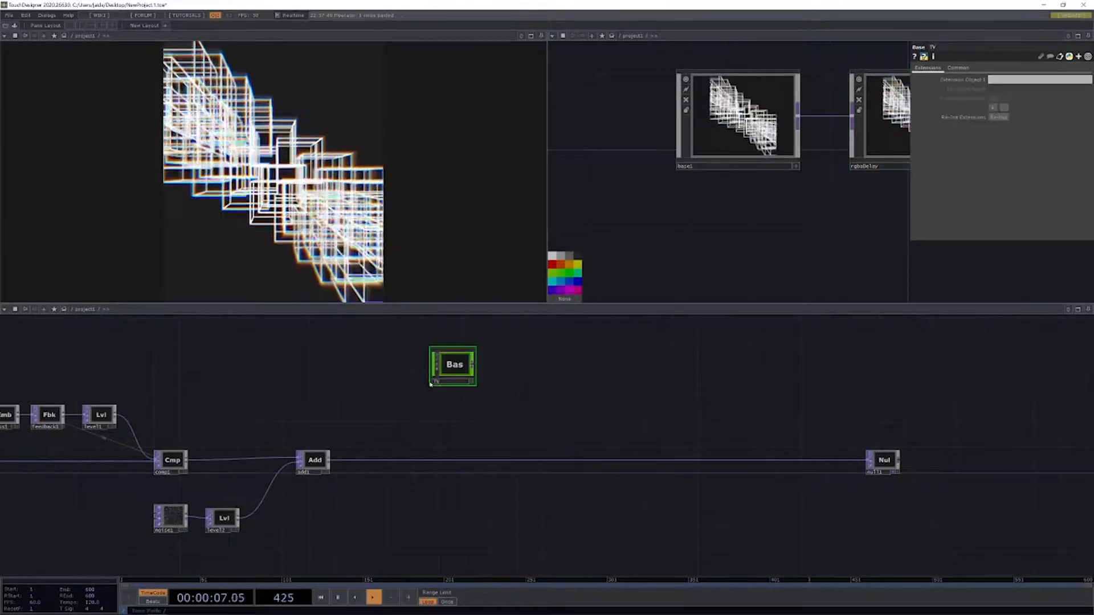
pyautogui.click(433, 397)
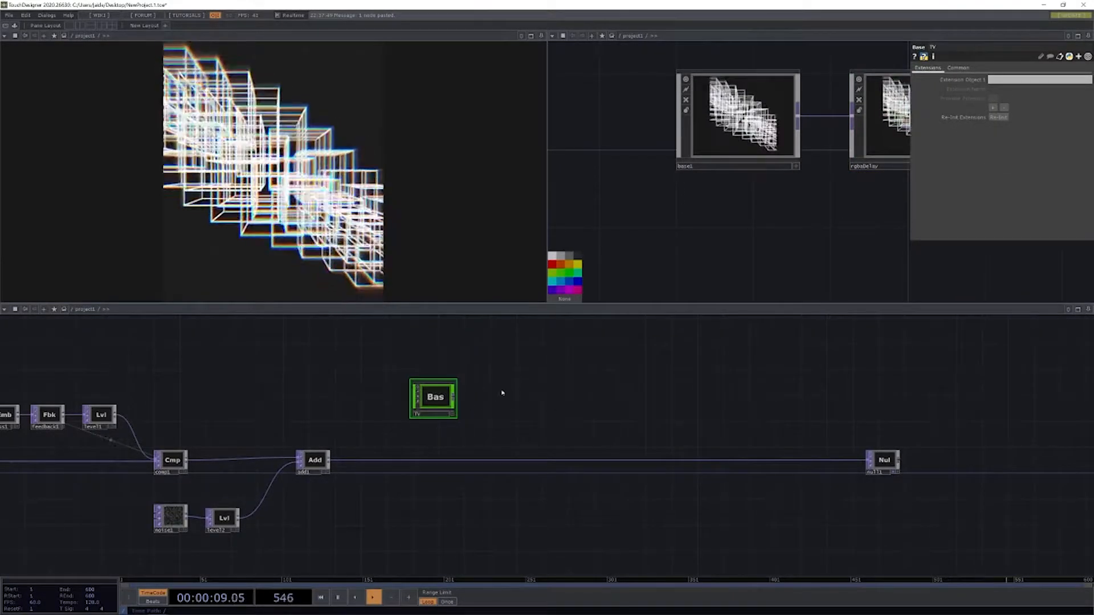
# - Examine the TV component's inner network and its noise node's parameters
pyautogui.scroll(2, 513, 401)
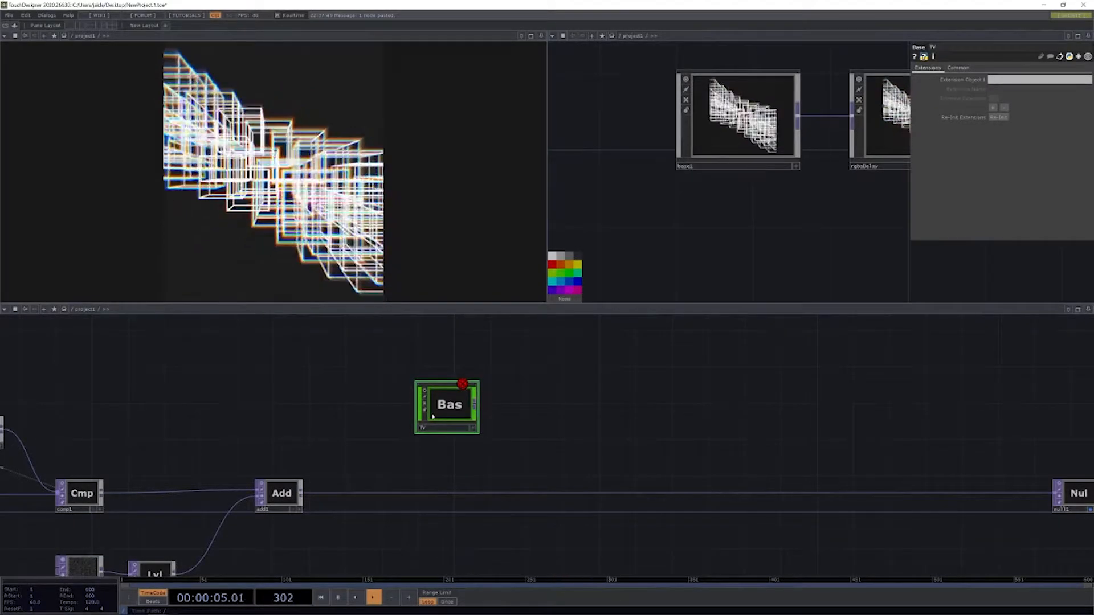
pyautogui.scroll(-2, 542, 418)
pyautogui.press('i')
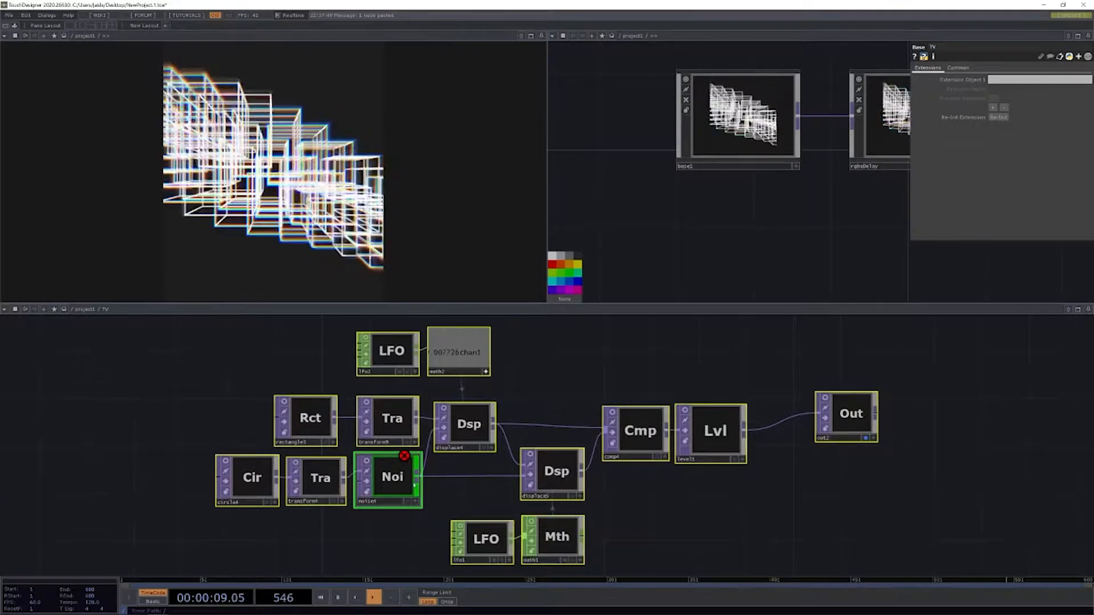
pyautogui.press('p')
pyautogui.click(969, 439)
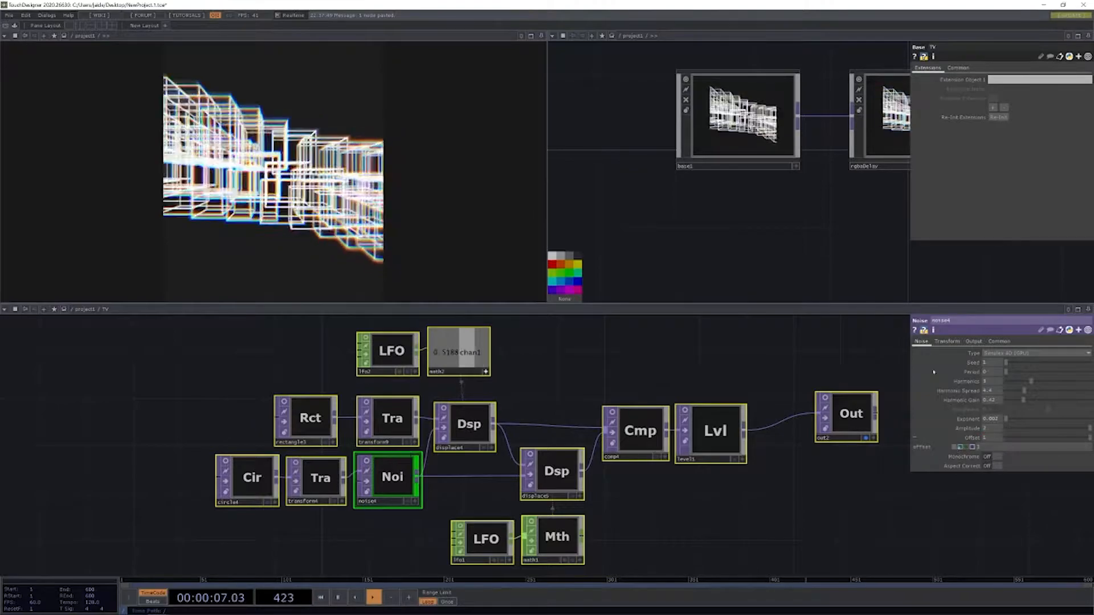
pyautogui.press('u')
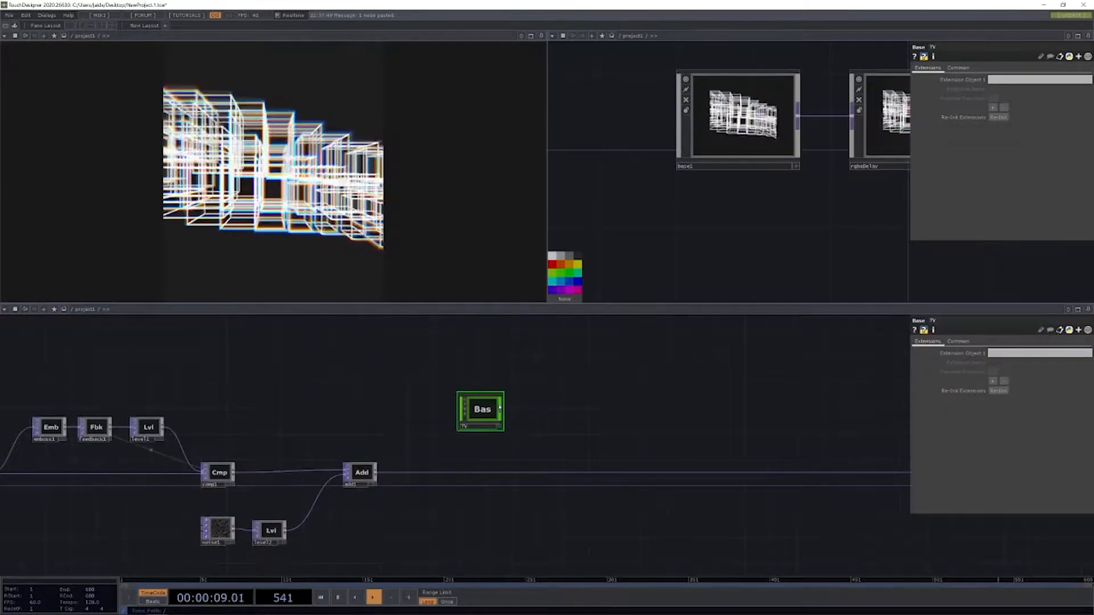
# - Move the TV component below the main line, and inside it pull the Circle farther away from its Transform
pyautogui.moveTo(491, 411); pyautogui.dragTo(465, 521)
pyautogui.doubleClick(465, 521)
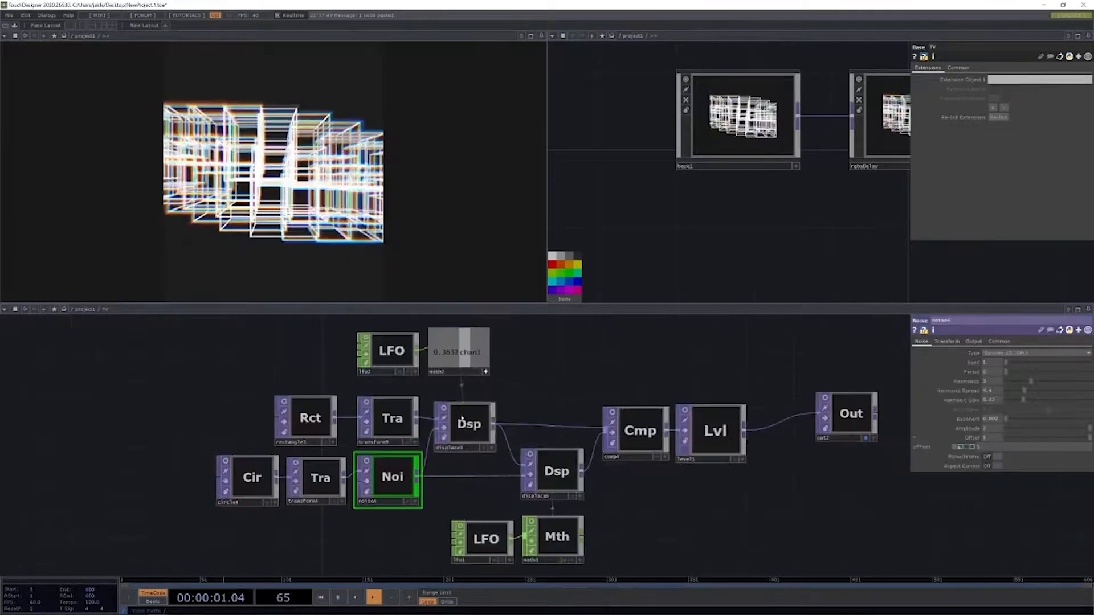
pyautogui.moveTo(479, 421); pyautogui.dragTo(314, 422)
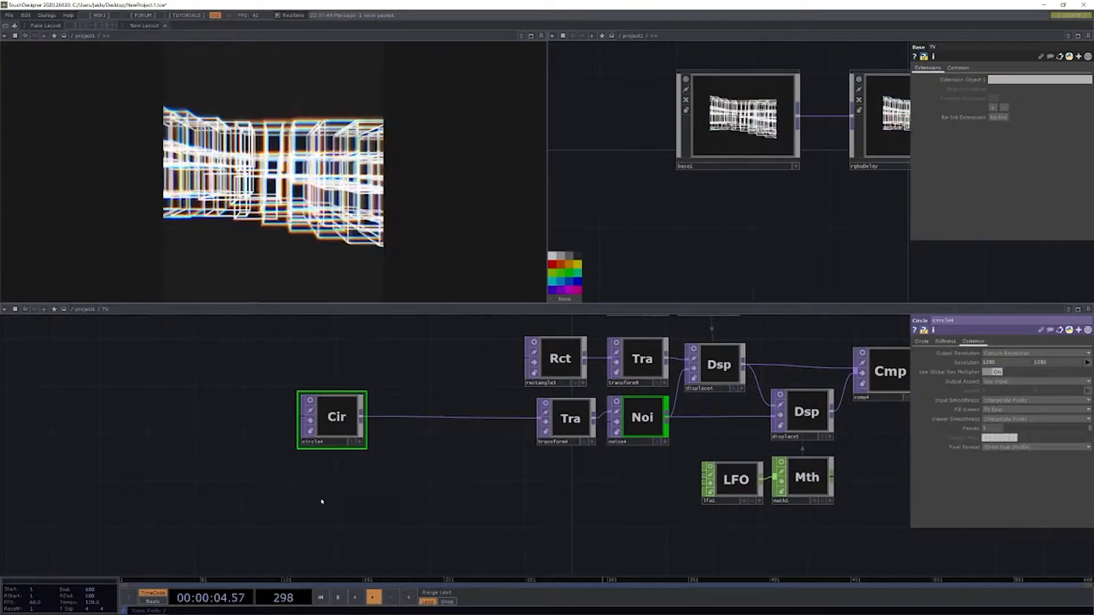
# - Add an In TOP below the Circle inside the TV component
pyautogui.press('Tab')
pyautogui.write('in')
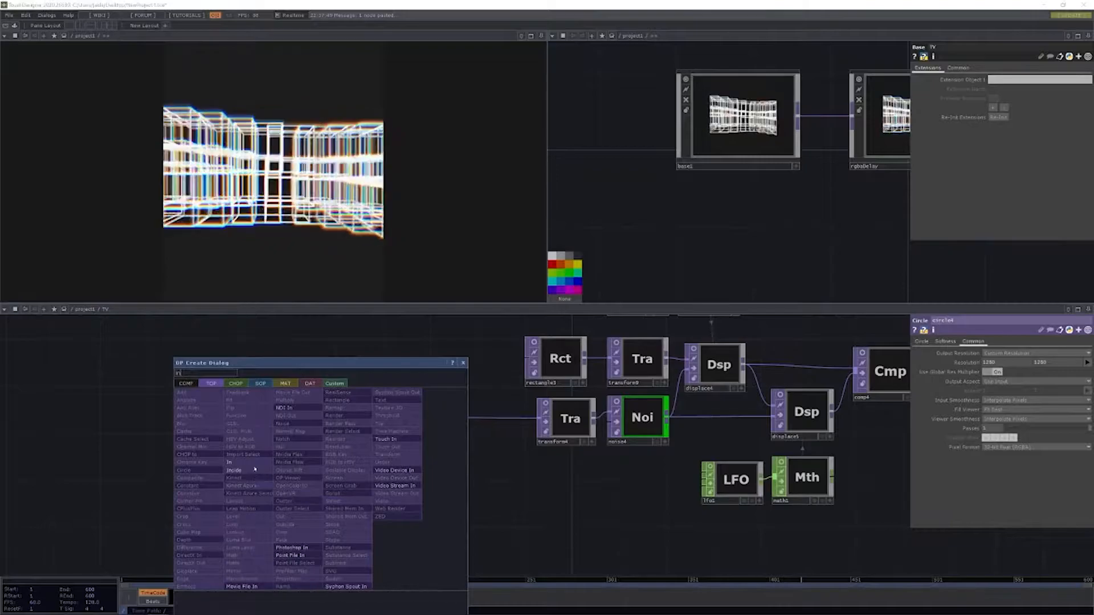
pyautogui.click(230, 462)
pyautogui.click(335, 517)
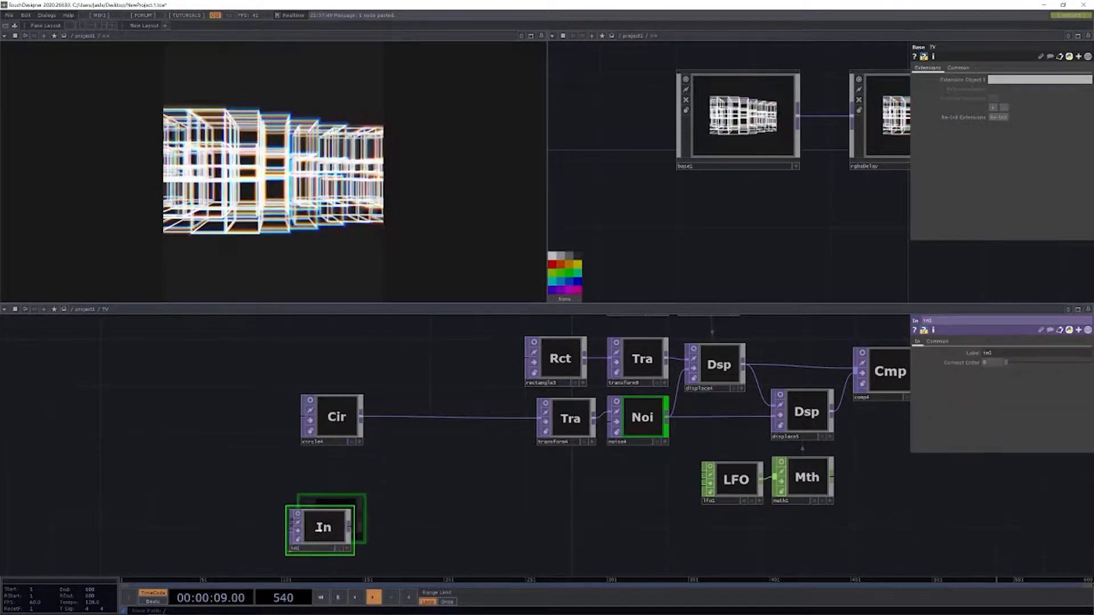
# - Insert a Composite TOP between the Circle and its Transform, with its operation set to Maximum
pyautogui.rightClick(360, 418)
pyautogui.write('lco')
pyautogui.write('m')
pyautogui.click(215, 409)
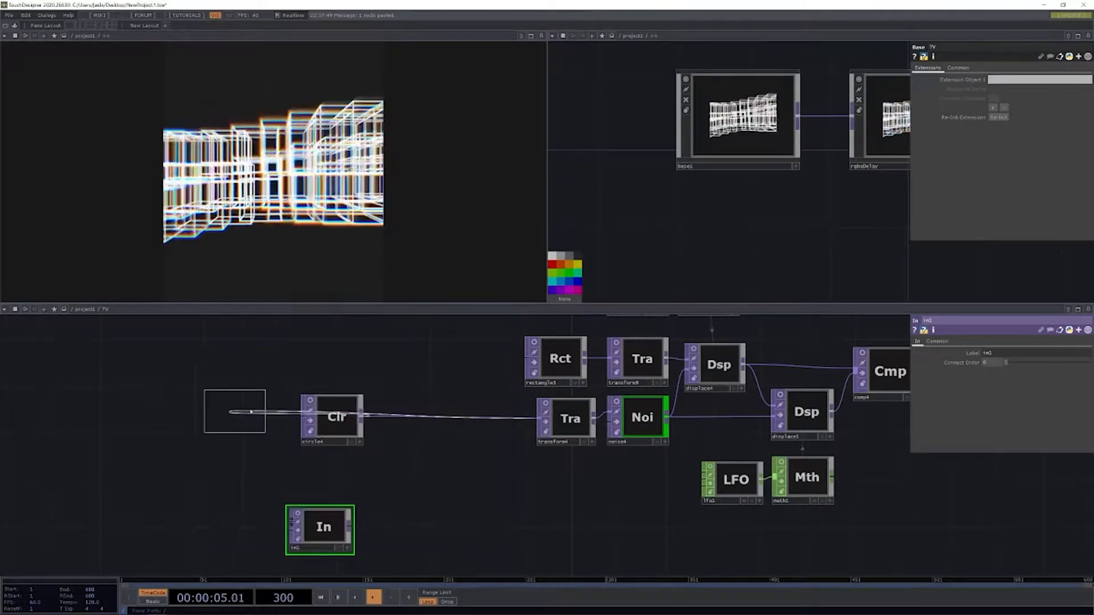
pyautogui.click(472, 423)
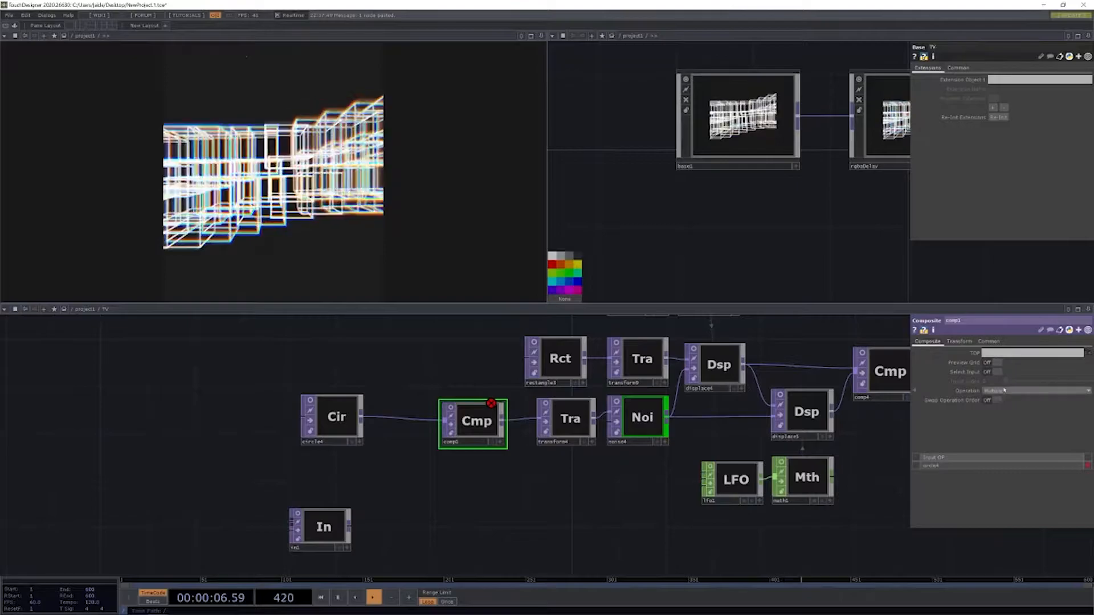
pyautogui.click(1036, 391)
pyautogui.click(1046, 415)
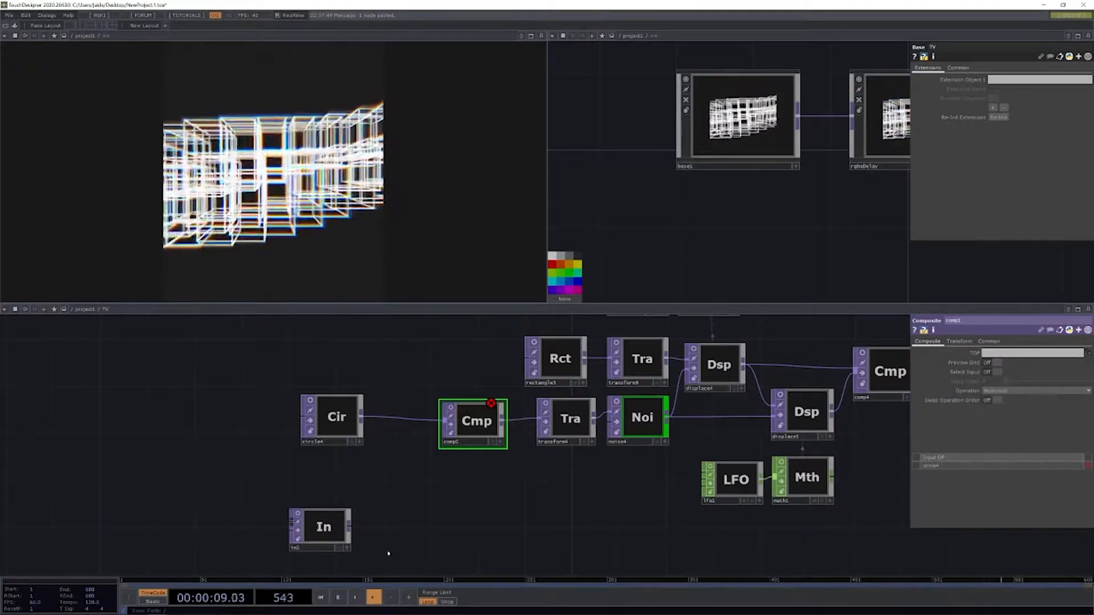
# - Connect the In to the new Composite, align the Circle above the In, and return to the parent network
pyautogui.moveTo(349, 527); pyautogui.dragTo(449, 434)
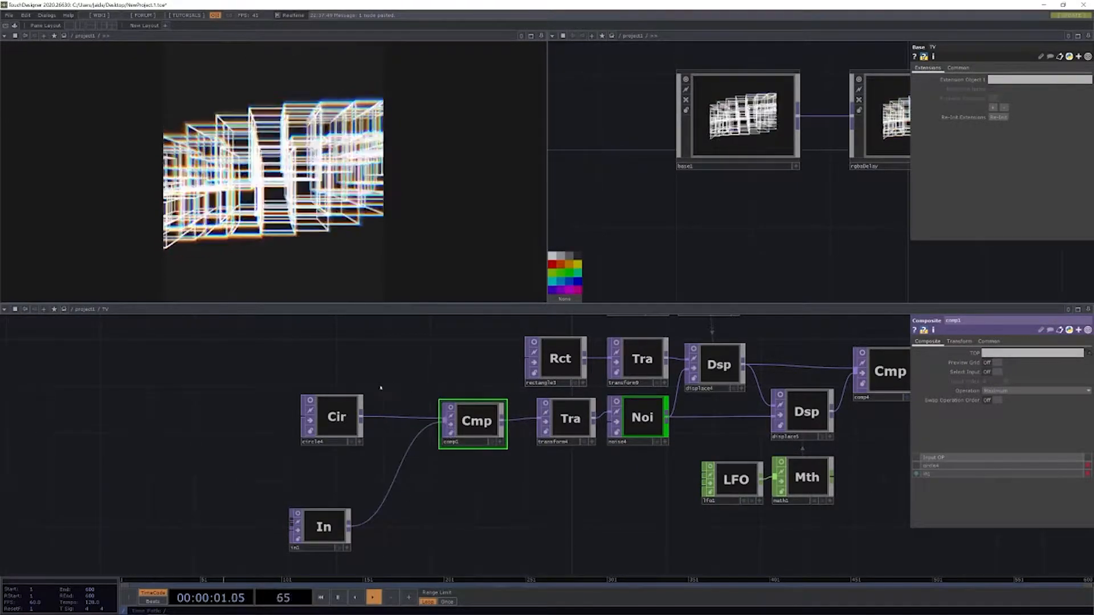
pyautogui.moveTo(339, 424); pyautogui.dragTo(328, 424)
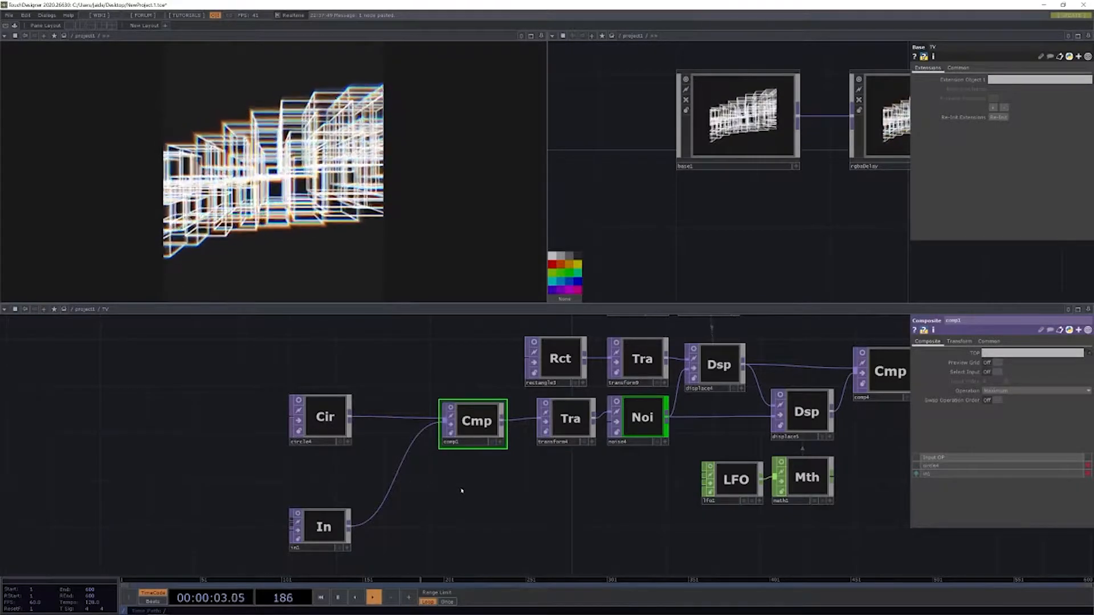
pyautogui.press('u')
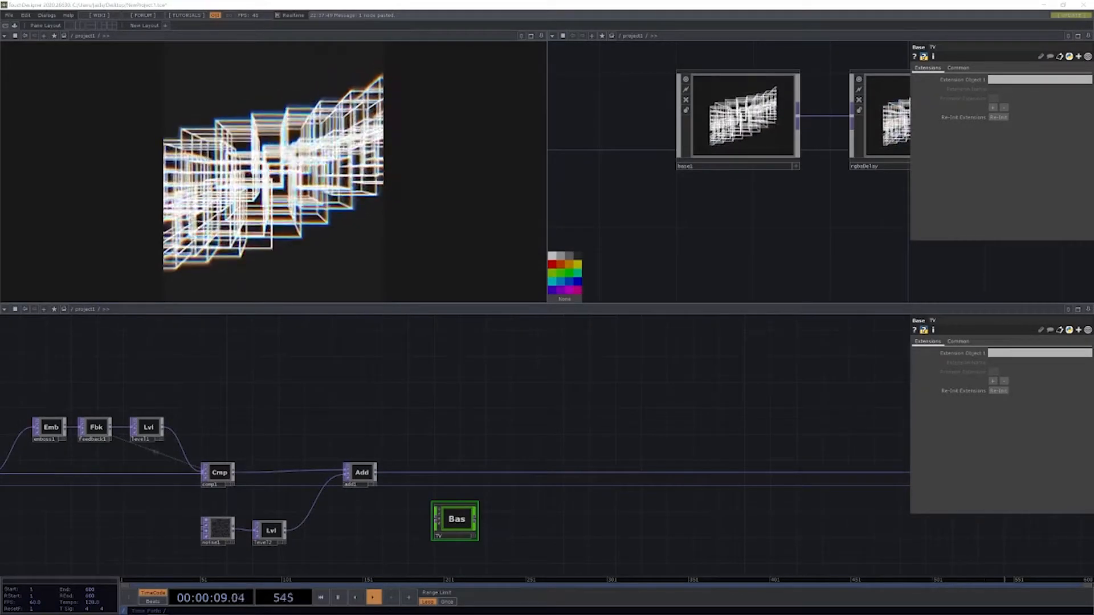
# - Connect the Add's output to the TV component and add a Level TOP after it
pyautogui.moveTo(374, 473); pyautogui.dragTo(443, 516)
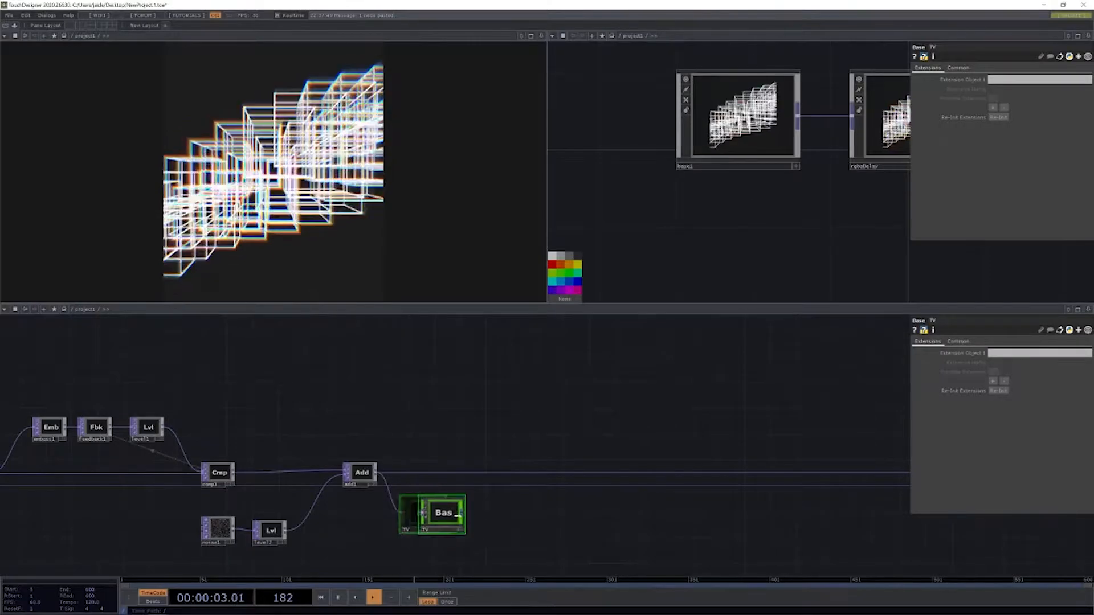
pyautogui.press('Tab')
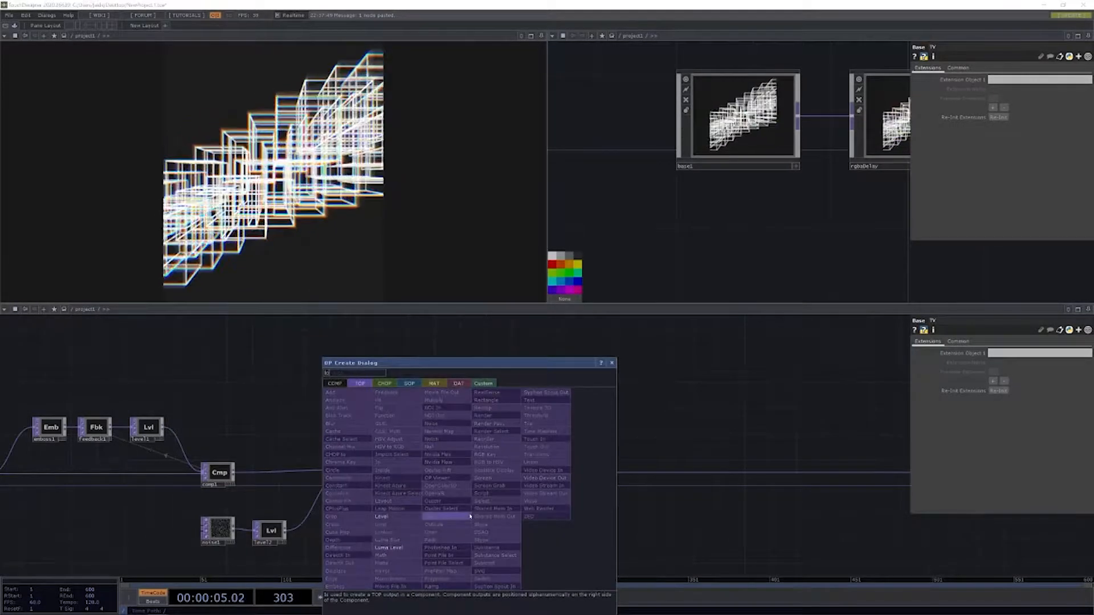
pyautogui.click(400, 516)
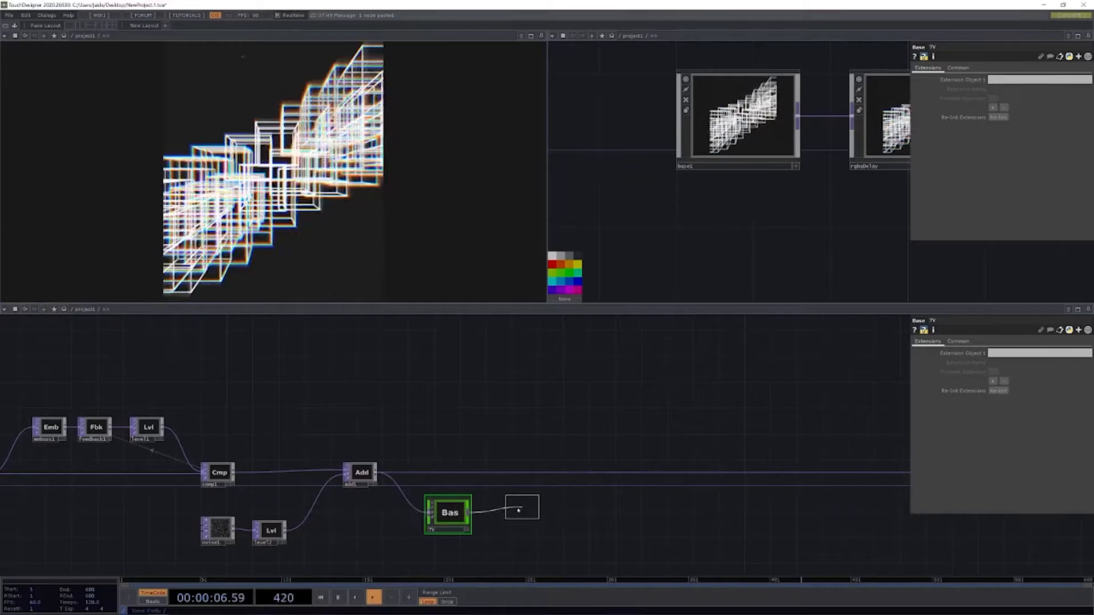
pyautogui.click(513, 510)
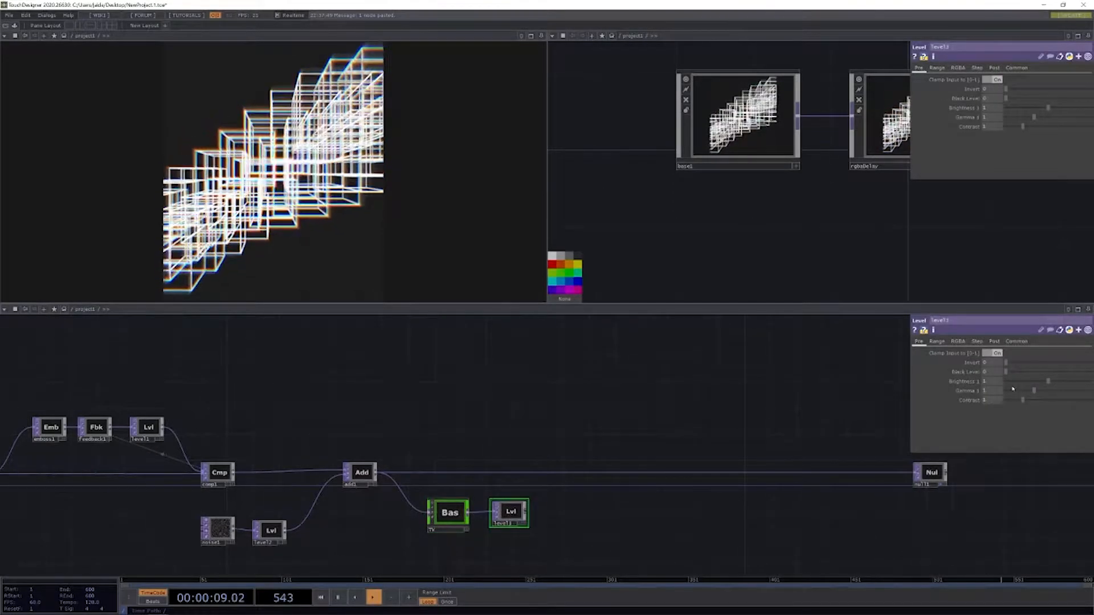
# - Set the post opacity of the TV component's Level to 0.973
pyautogui.click(994, 341)
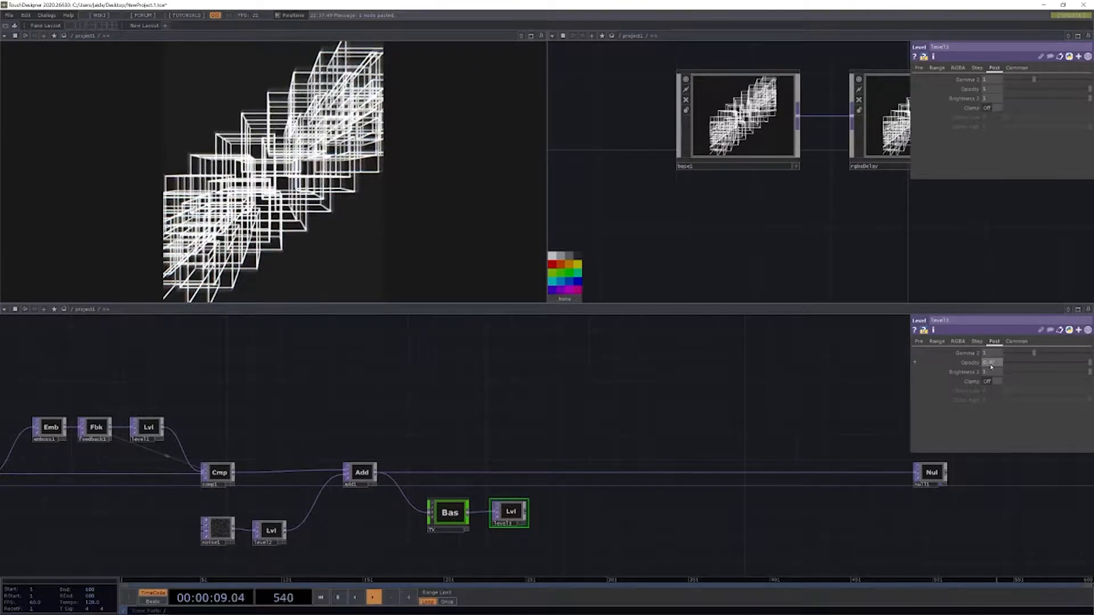
pyautogui.press('Return')
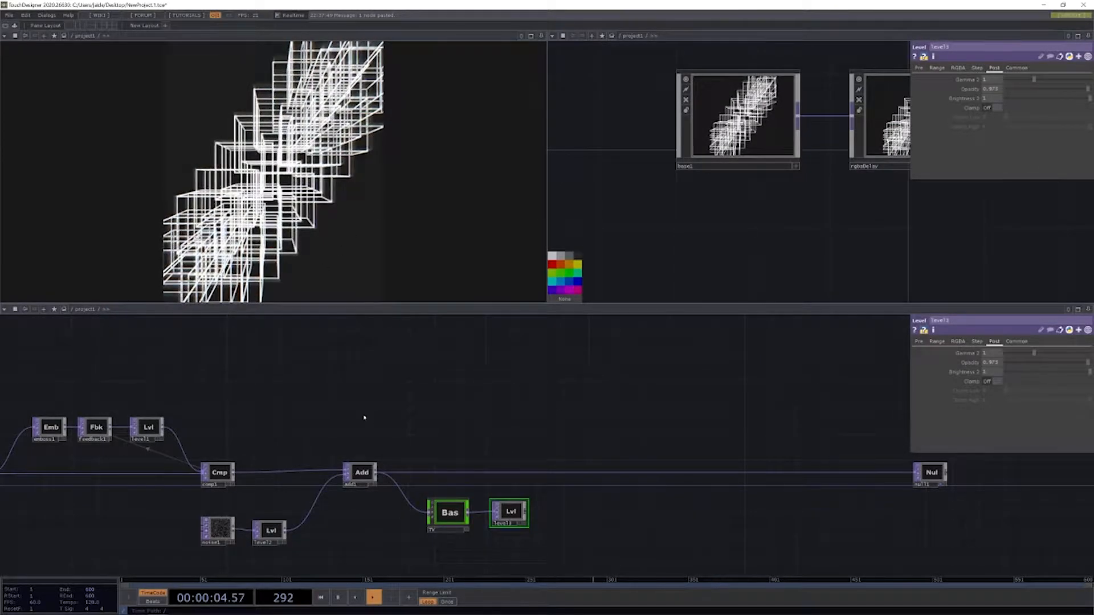
pyautogui.moveTo(241, 411); pyautogui.dragTo(353, 409)
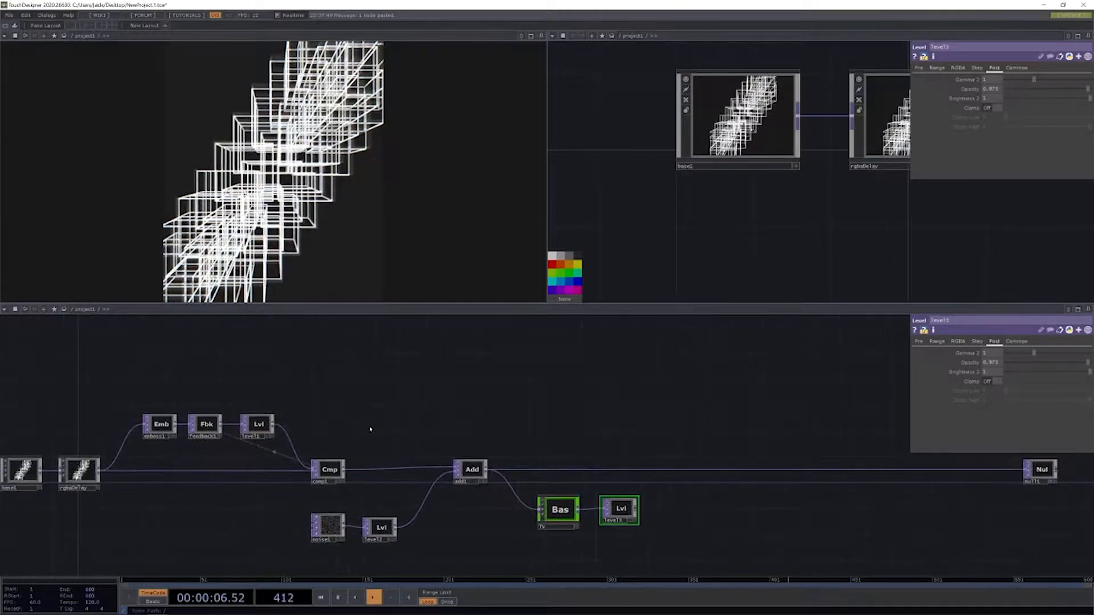
pyautogui.scroll(2, 367, 443)
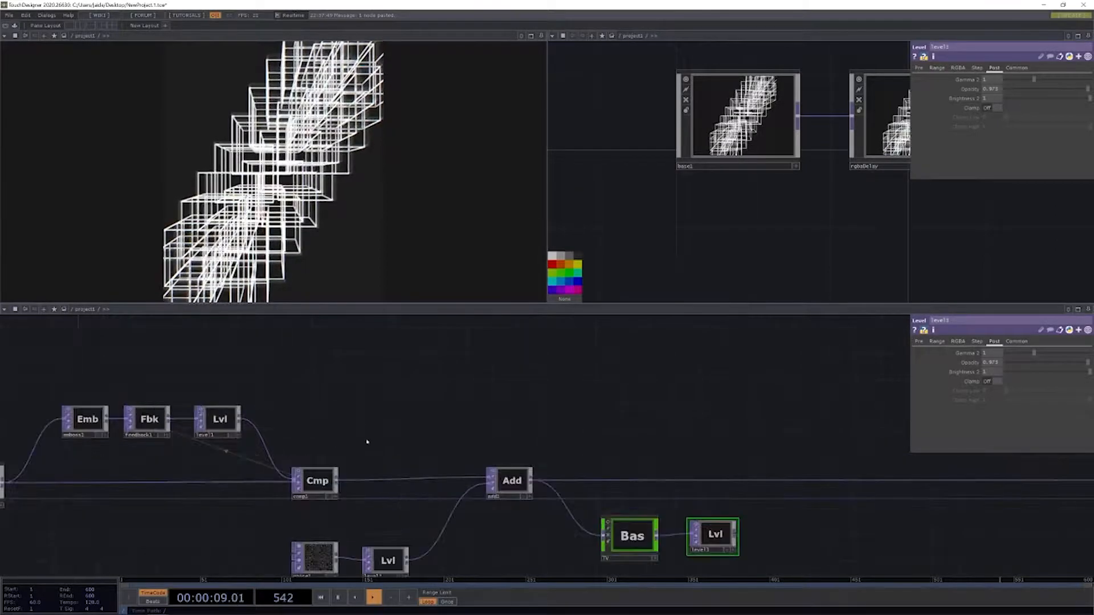
pyautogui.scroll(-2, 429, 445)
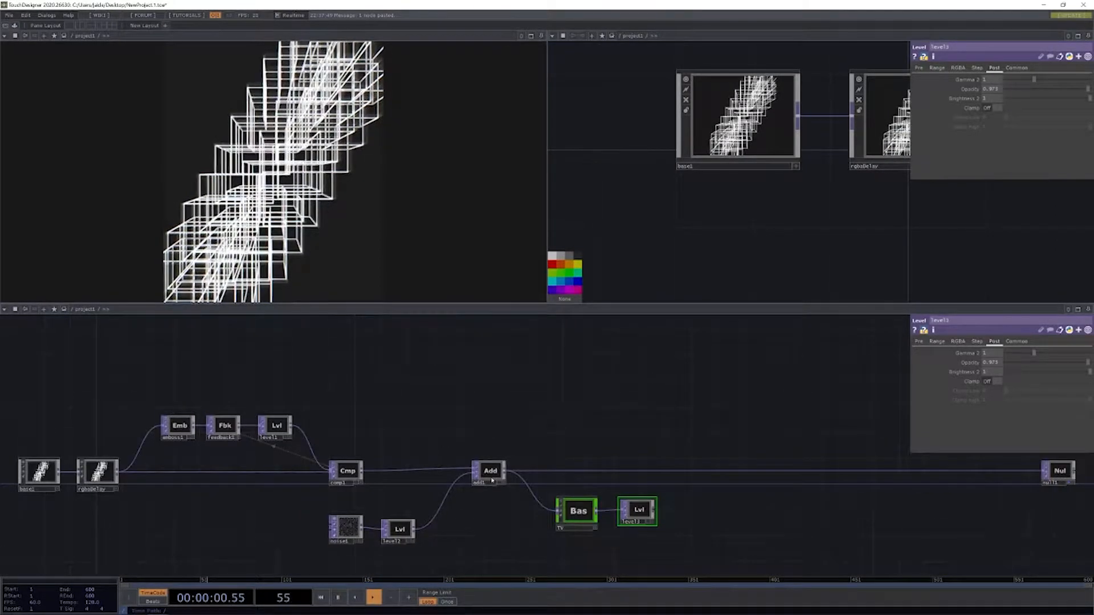
pyautogui.moveTo(491, 473); pyautogui.dragTo(477, 473)
pyautogui.moveTo(493, 515); pyautogui.dragTo(479, 515)
pyautogui.moveTo(463, 473); pyautogui.dragTo(483, 473)
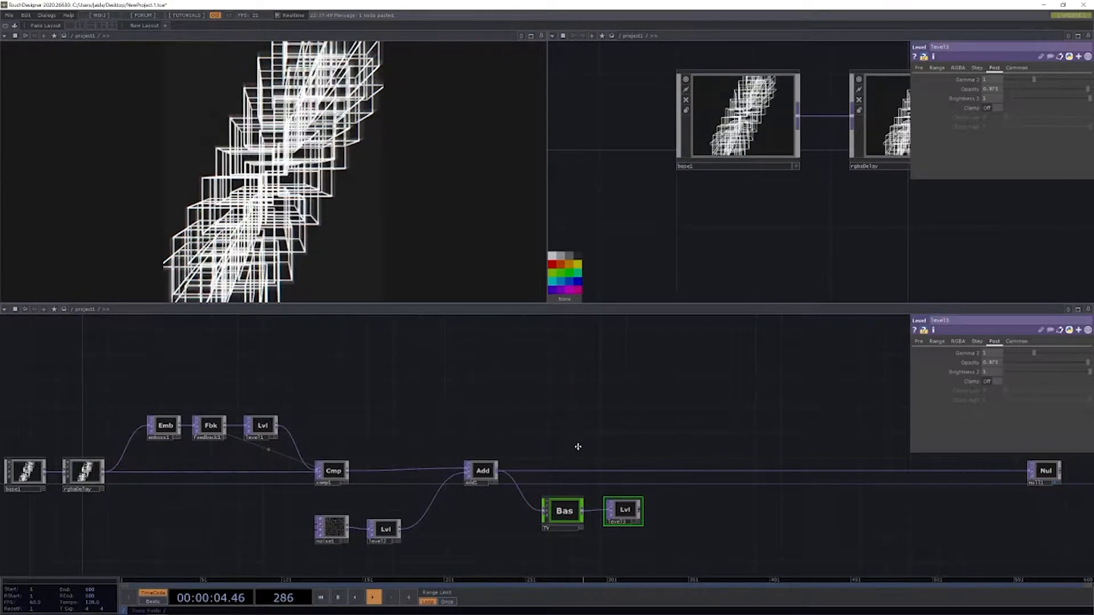
pyautogui.moveTo(670, 522); pyautogui.dragTo(588, 517)
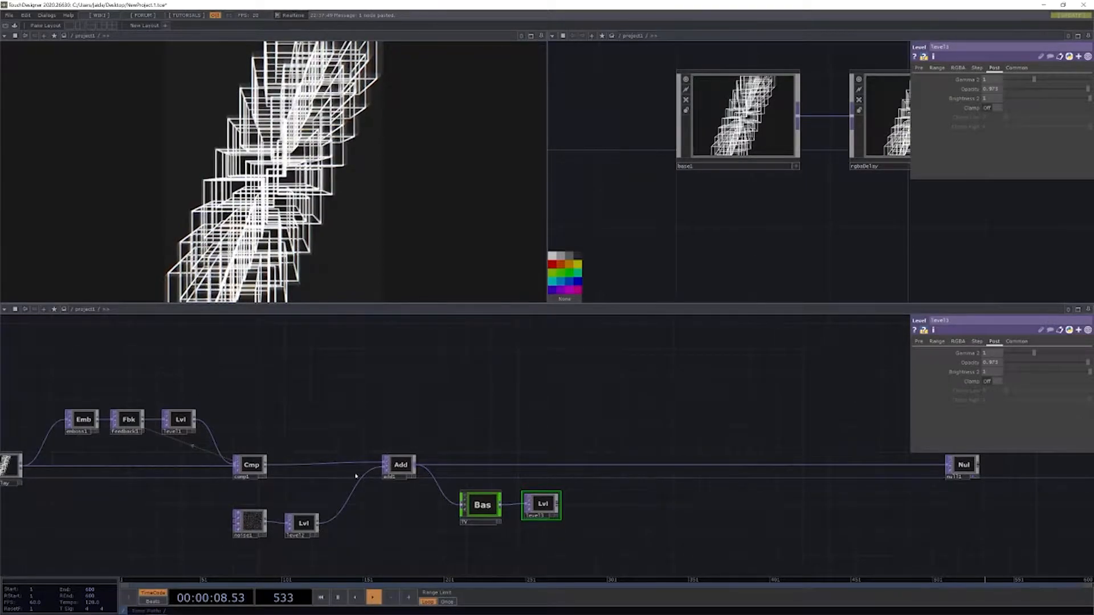
pyautogui.moveTo(409, 397); pyautogui.dragTo(580, 398)
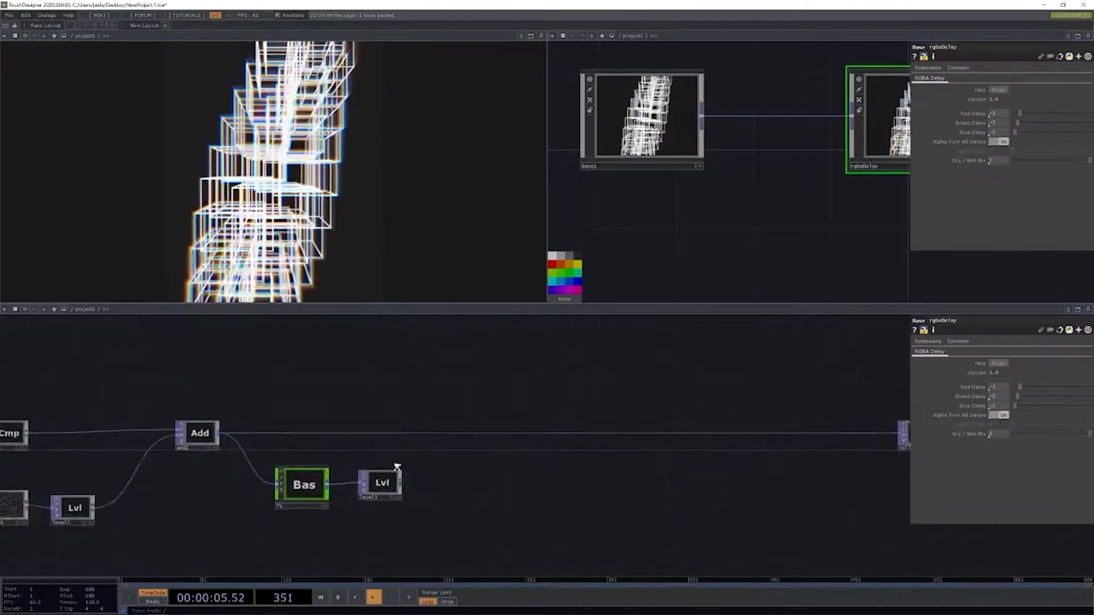
# - Insert a Composite TOP on the connection that runs from the Add directly to the Null
pyautogui.scroll(2, 395, 471)
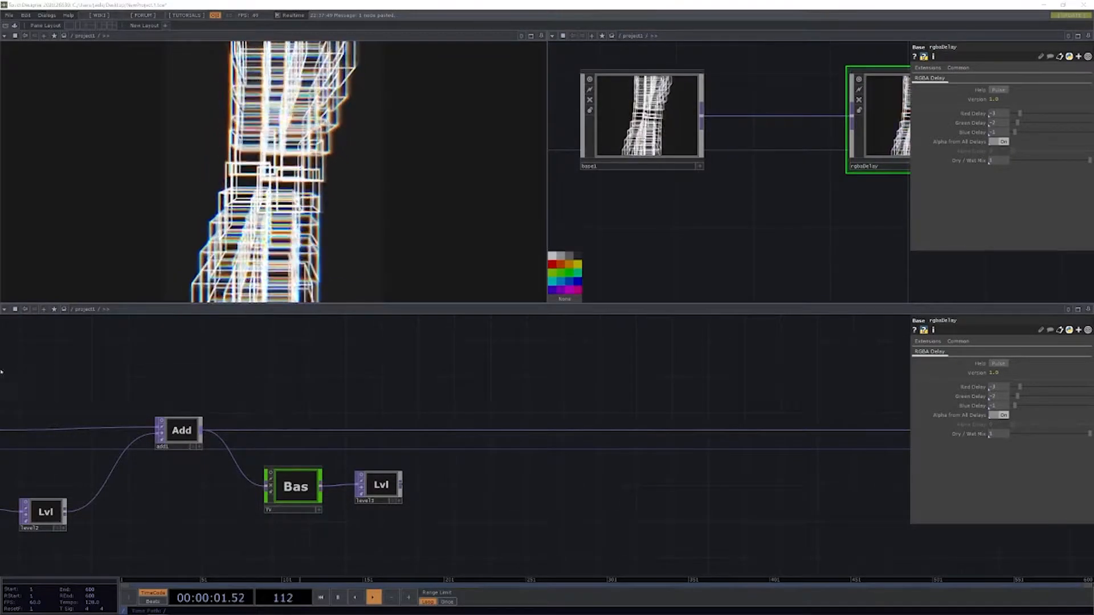
pyautogui.rightClick(449, 415)
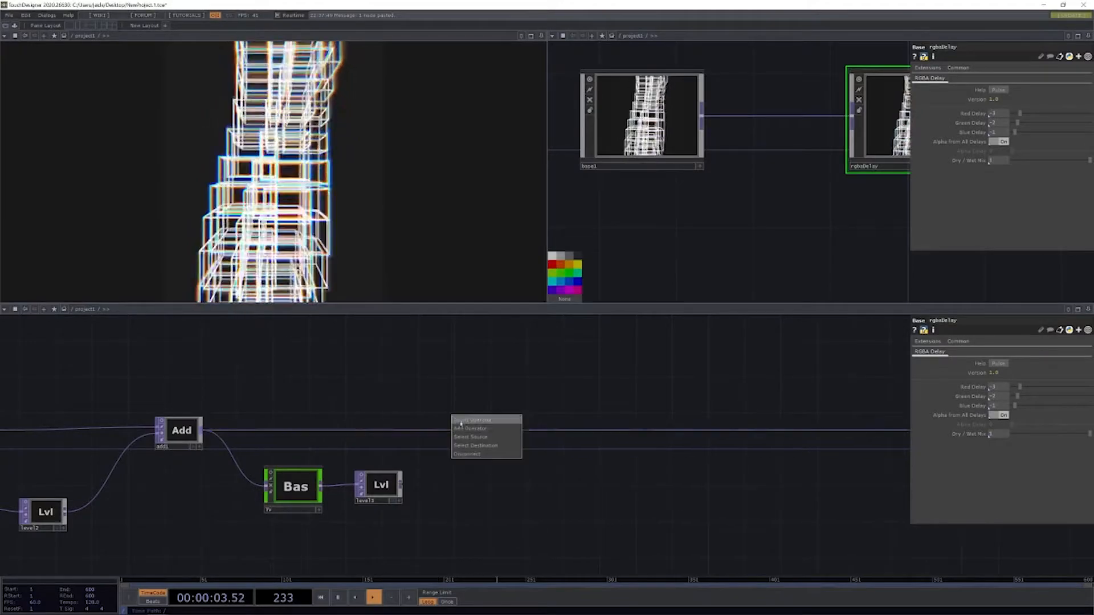
pyautogui.click(461, 423)
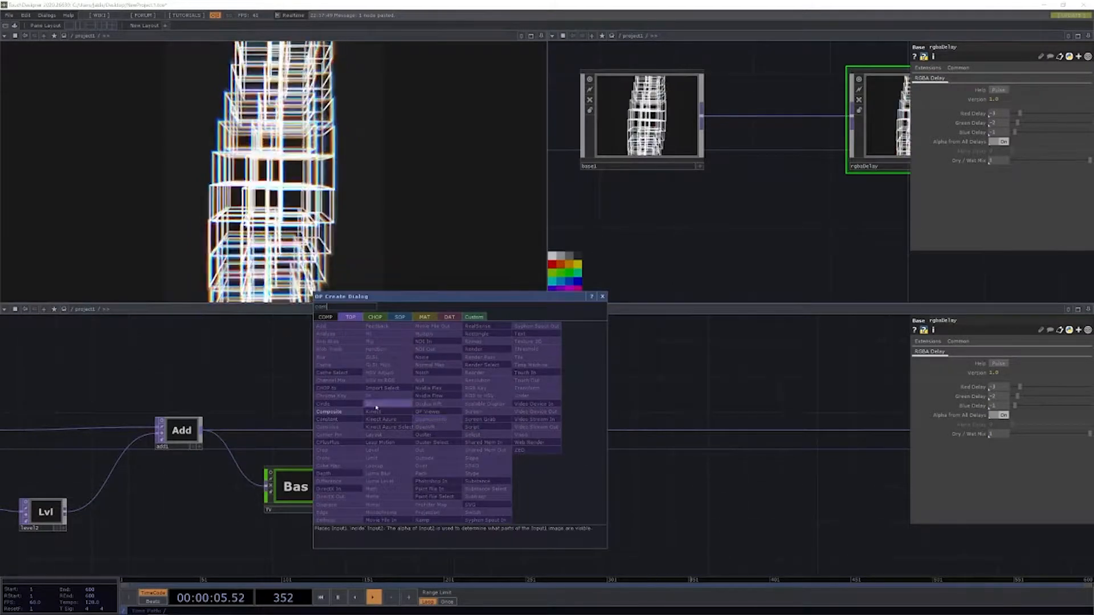
pyautogui.click(372, 450)
pyautogui.click(504, 432)
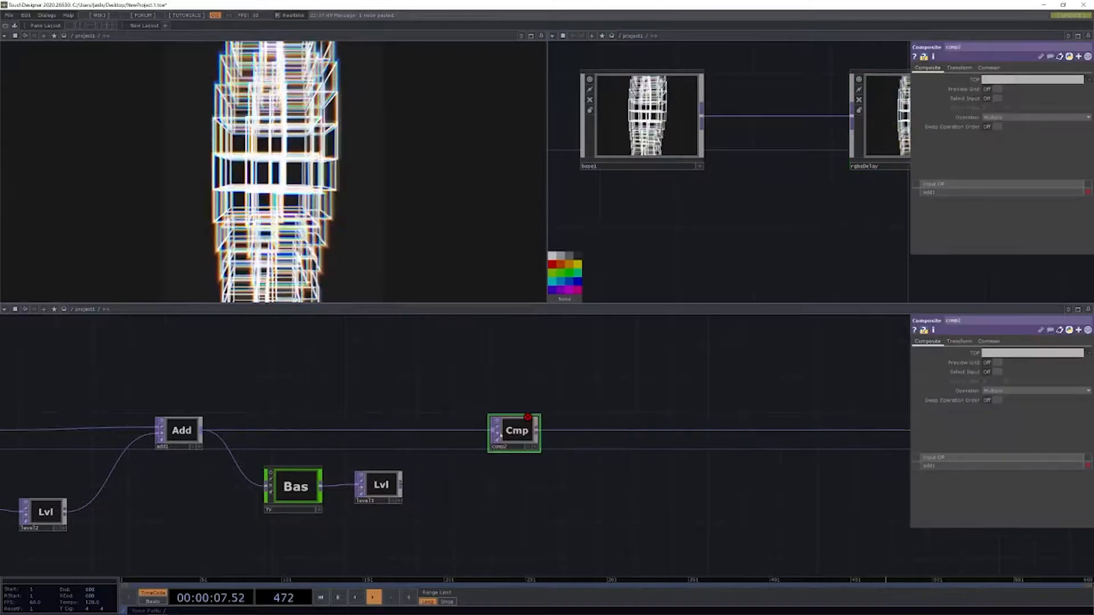
# - Set the new Composite's operation to Maximum and connect the Level after the TV component to it
pyautogui.click(1047, 389)
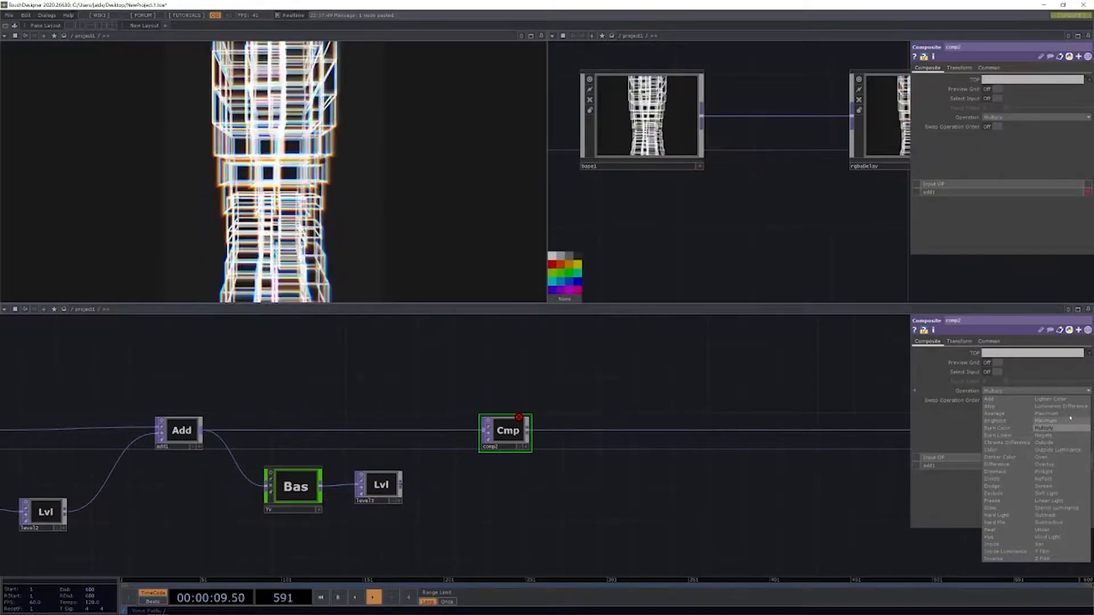
pyautogui.click(1026, 446)
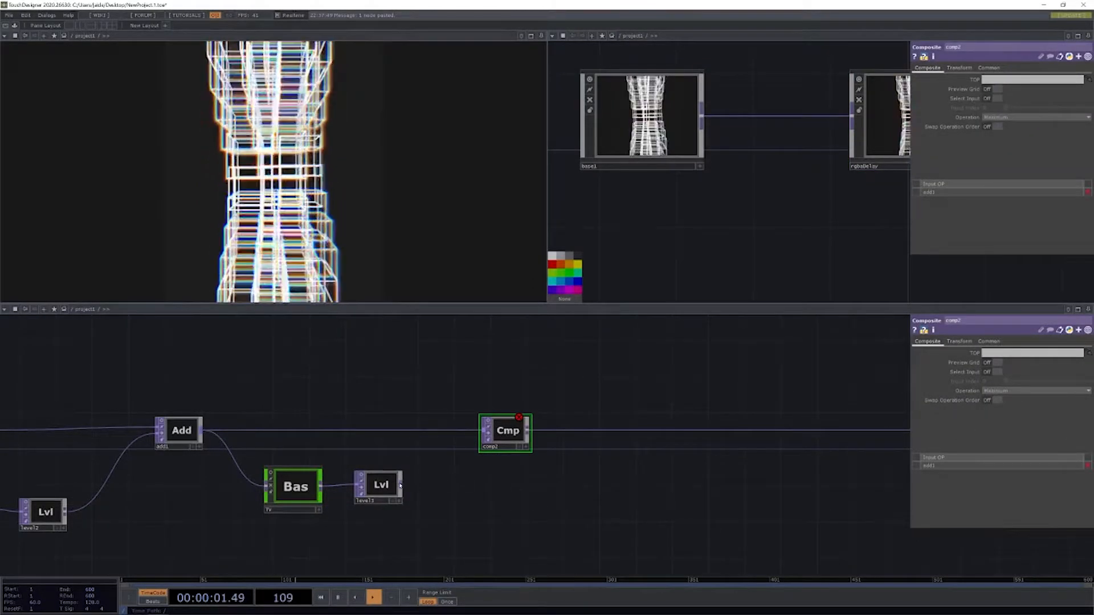
pyautogui.moveTo(403, 486); pyautogui.dragTo(482, 431)
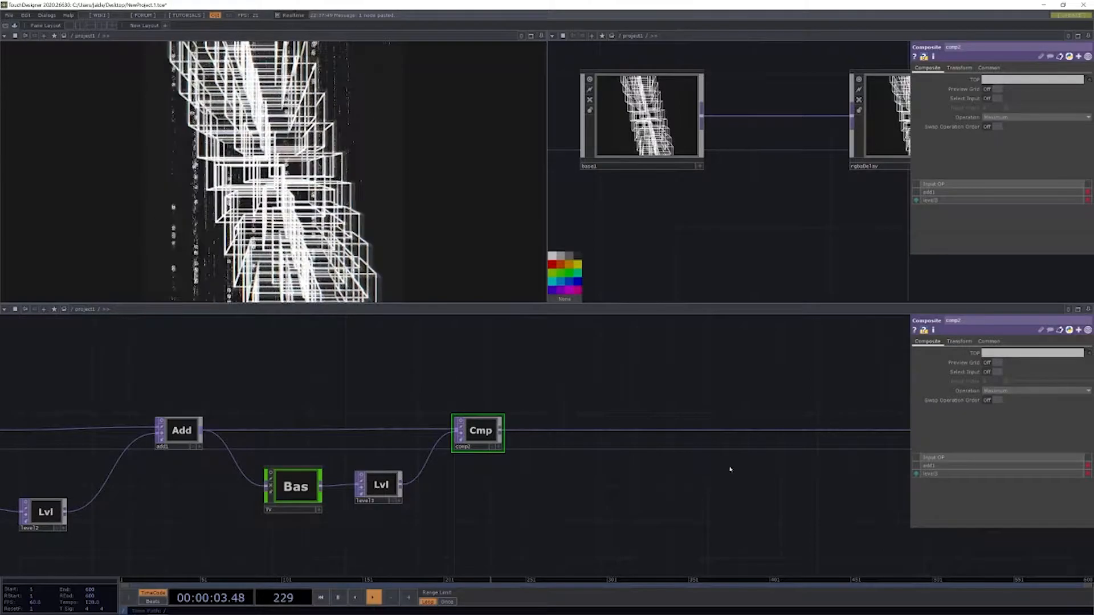
pyautogui.press('p')
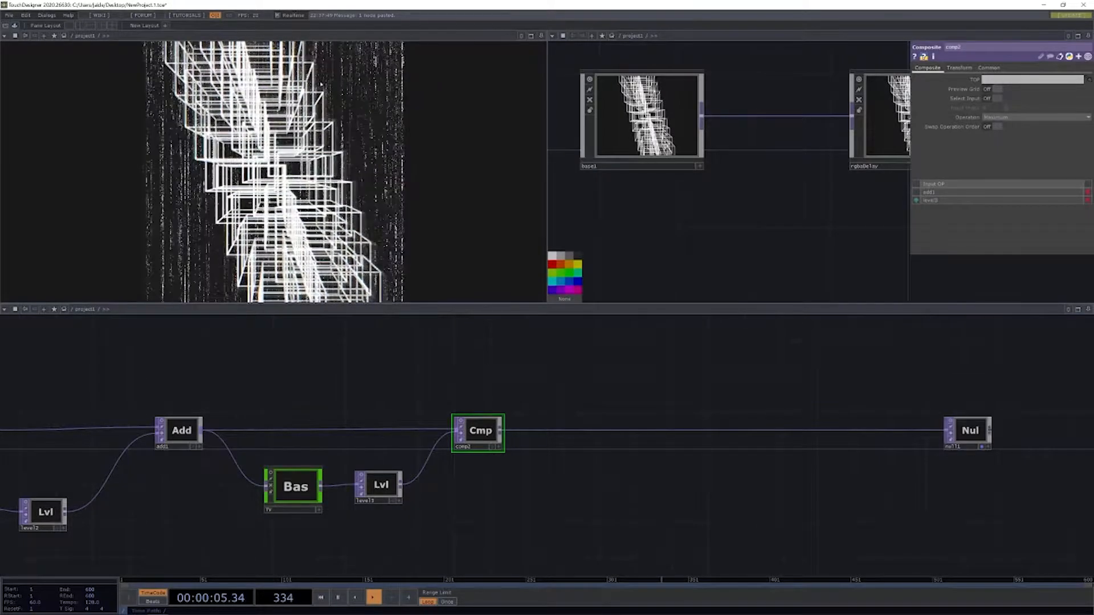
# - Lower the post opacity of the TV branch's Level to about 0.264 and its gamma to about 0.65, and move the Composite closer
pyautogui.click(378, 485)
pyautogui.moveTo(1087, 90); pyautogui.dragTo(1025, 99)
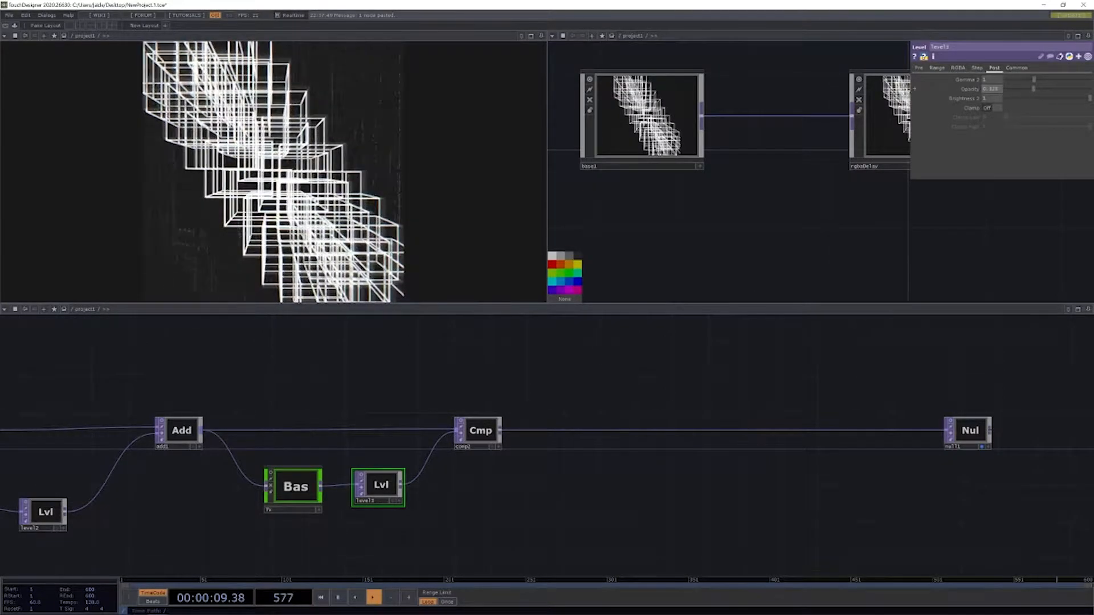
pyautogui.moveTo(597, 602)
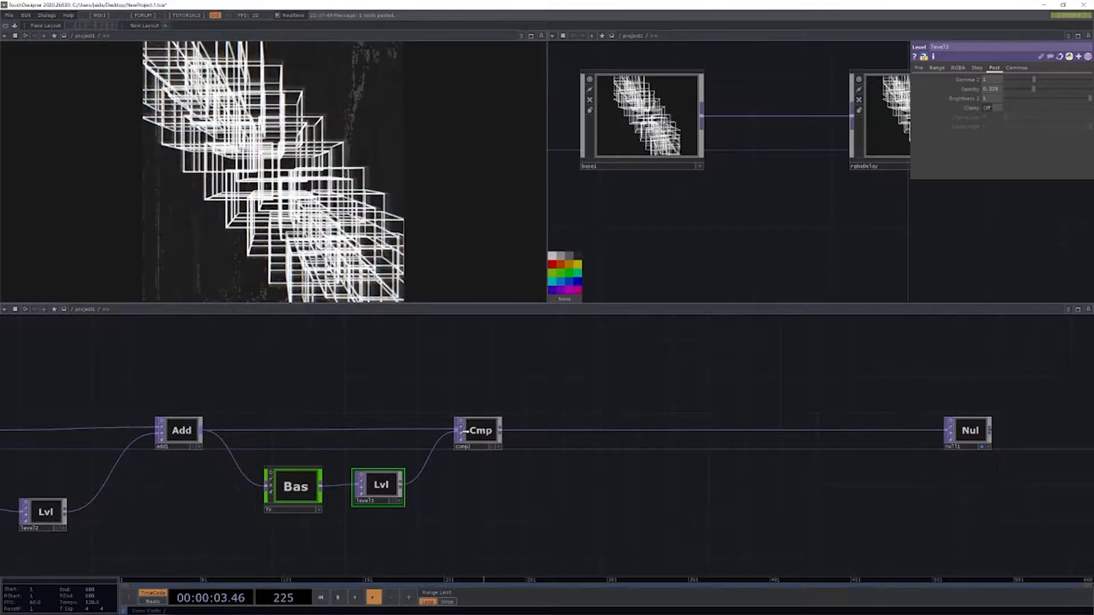
pyautogui.moveTo(459, 431); pyautogui.dragTo(441, 432)
pyautogui.moveTo(1034, 89)
pyautogui.mouseDown()
pyautogui.moveTo(1012, 84)
pyautogui.moveTo(1041, 85)
pyautogui.moveTo(1024, 87)
pyautogui.mouseUp()
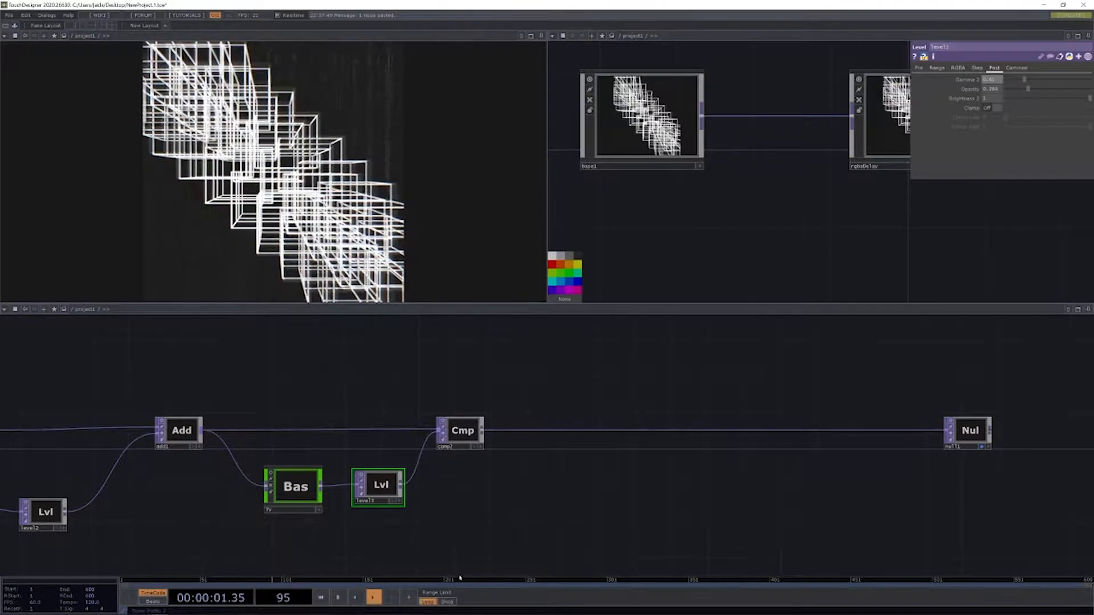
# - Add a Ramp TOP to the network just below the Composite that merges the TV branch
pyautogui.scroll(-3, 568, 513)
pyautogui.moveTo(776, 464); pyautogui.dragTo(873, 466)
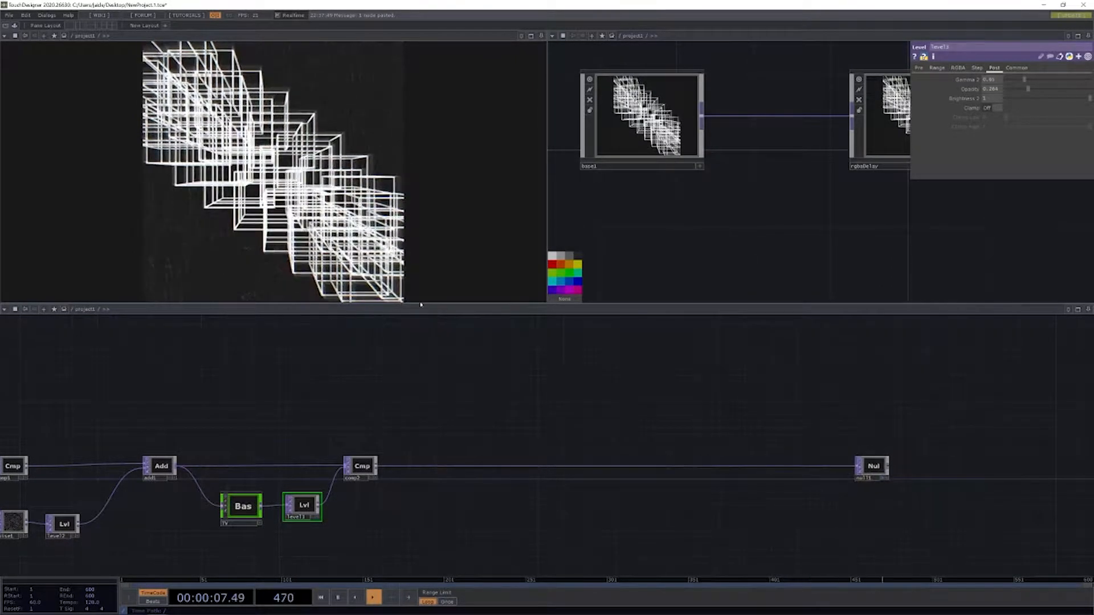
pyautogui.moveTo(192, 440); pyautogui.dragTo(285, 396)
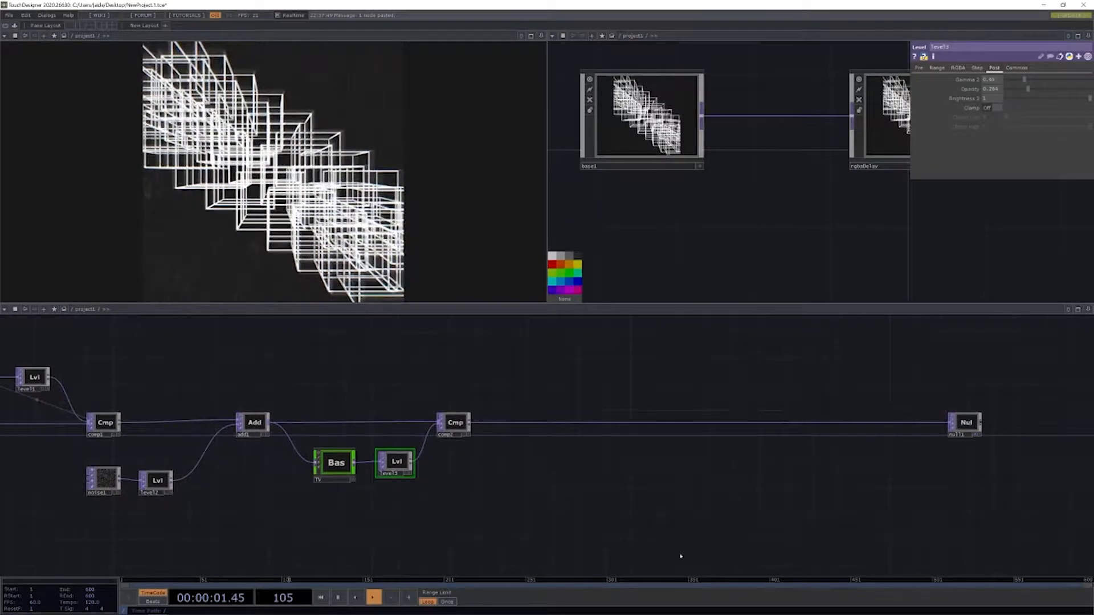
pyautogui.moveTo(554, 452); pyautogui.dragTo(375, 441)
pyautogui.write('ram')
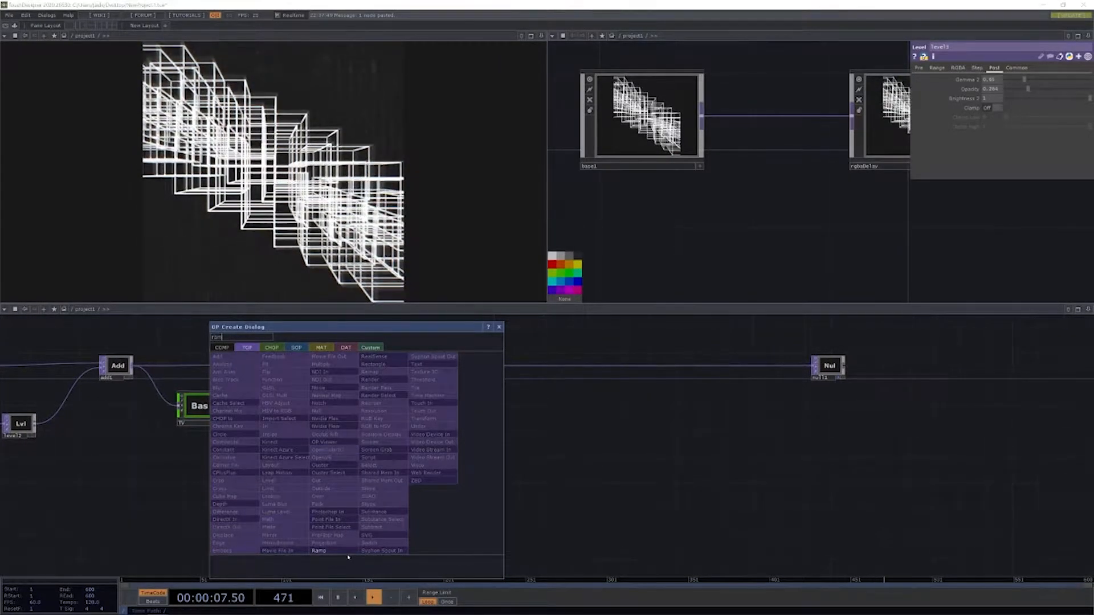
pyautogui.click(342, 551)
pyautogui.click(357, 445)
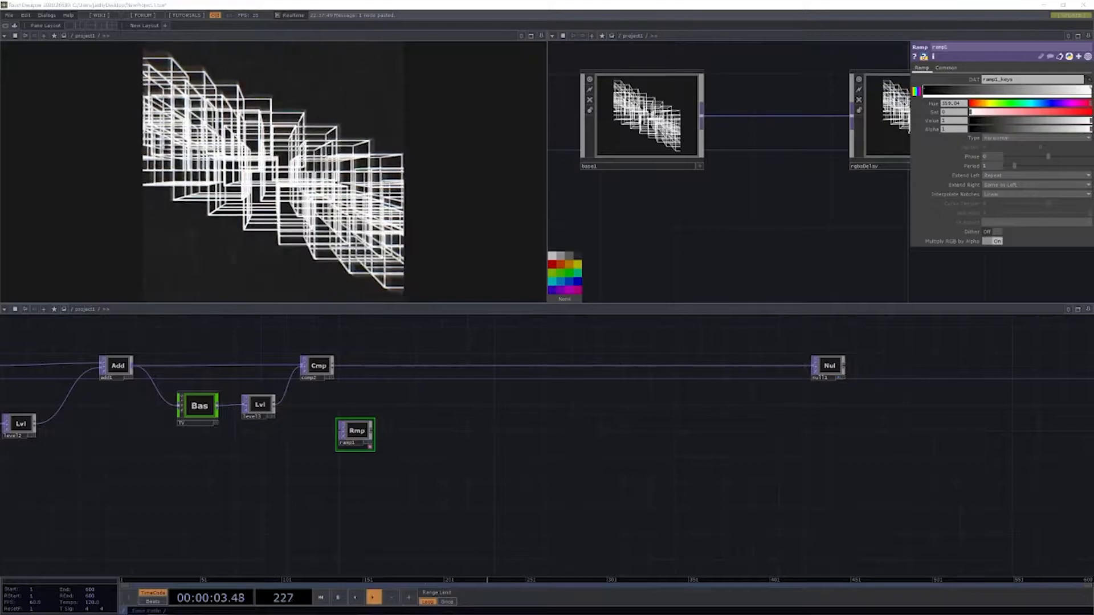
# - Set the Ramp's type to Vertical and turn its black starting key white with a value of 1
pyautogui.click(997, 138)
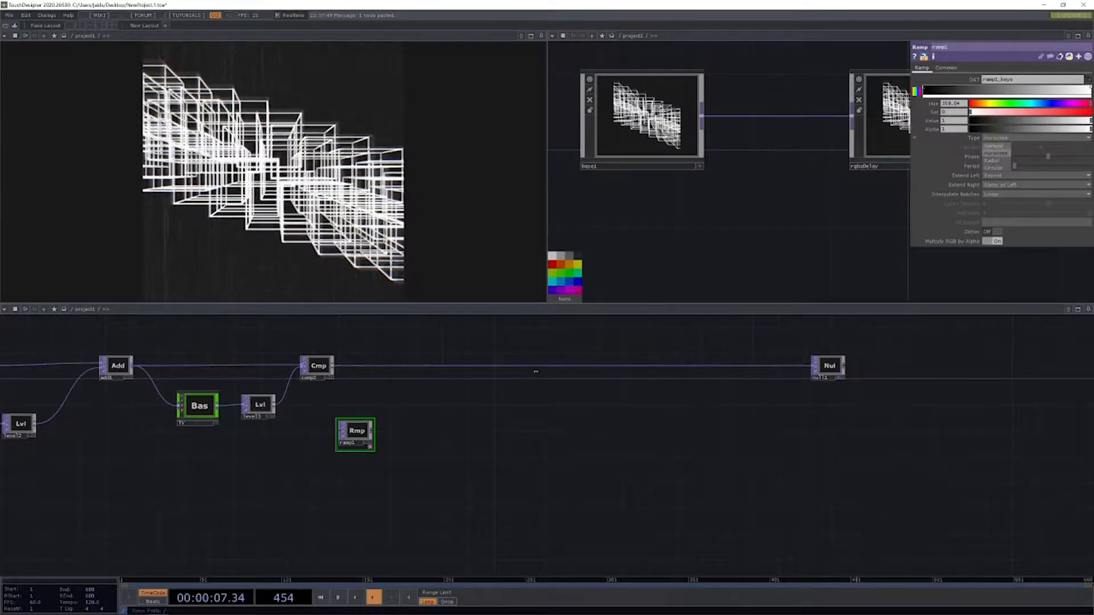
pyautogui.click(993, 146)
pyautogui.scroll(3, 257, 436)
pyautogui.click(426, 409)
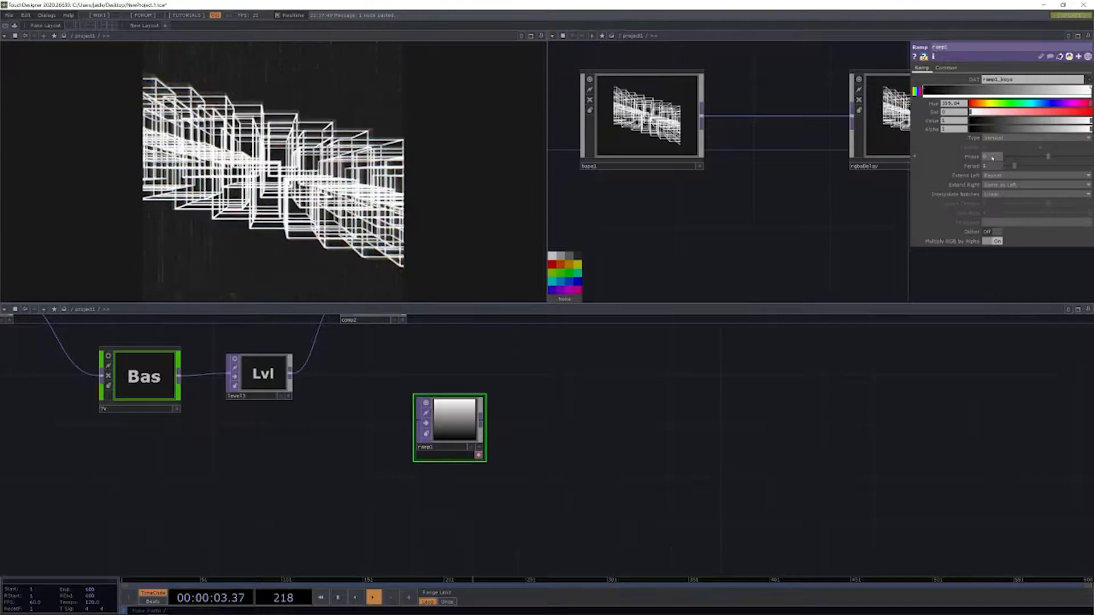
pyautogui.click(927, 90)
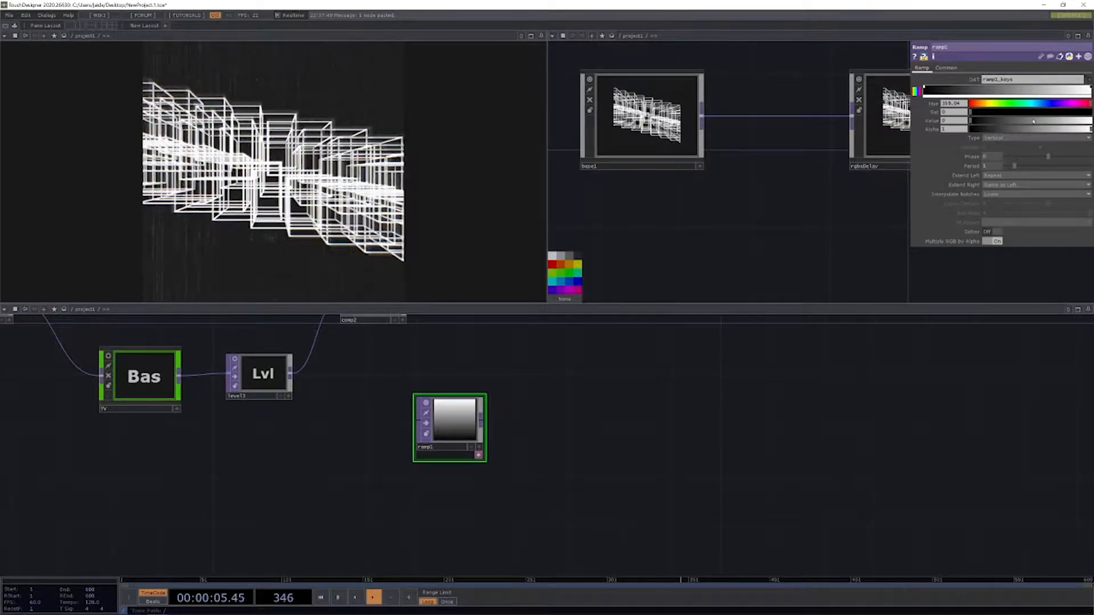
pyautogui.moveTo(1033, 122); pyautogui.dragTo(1091, 120)
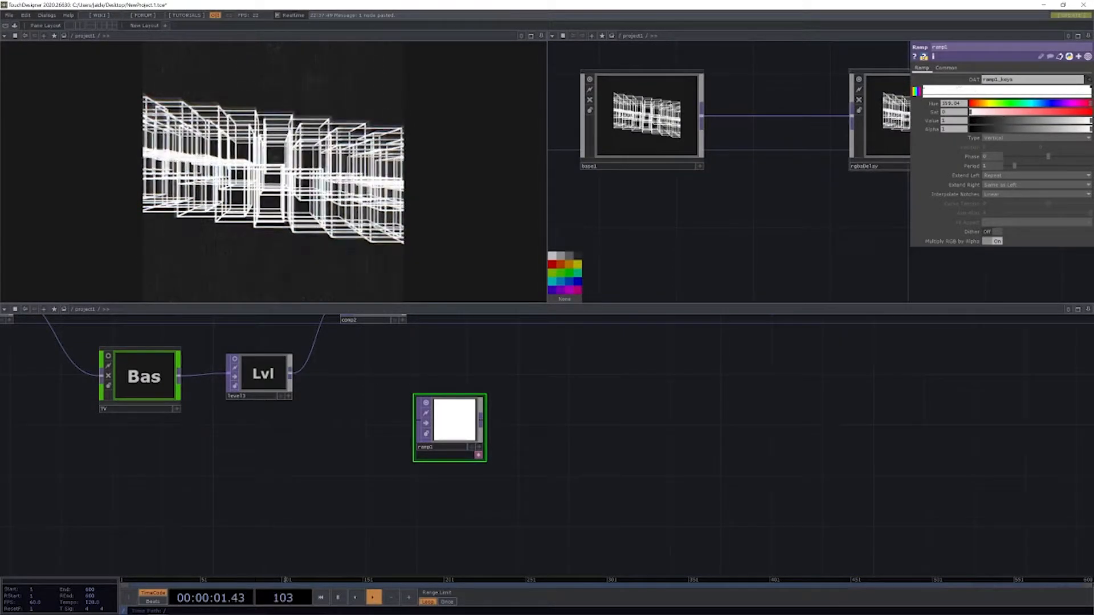
# - Create a thin black band in the lower part of the Ramp using a black key with white keys close on both sides
pyautogui.moveTo(996, 122); pyautogui.dragTo(975, 121)
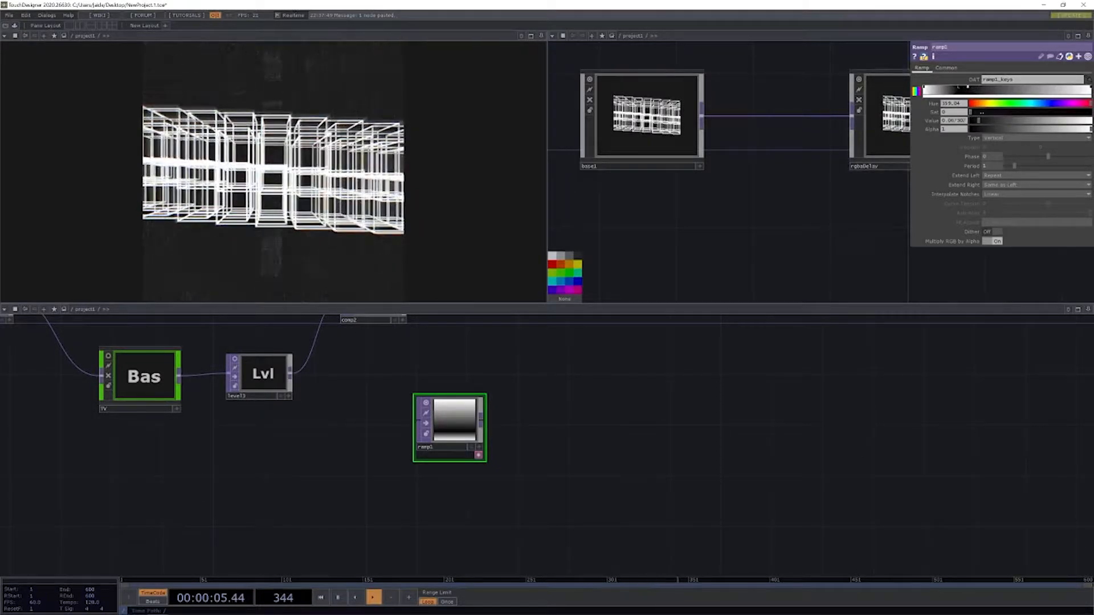
pyautogui.moveTo(979, 121); pyautogui.dragTo(1041, 121)
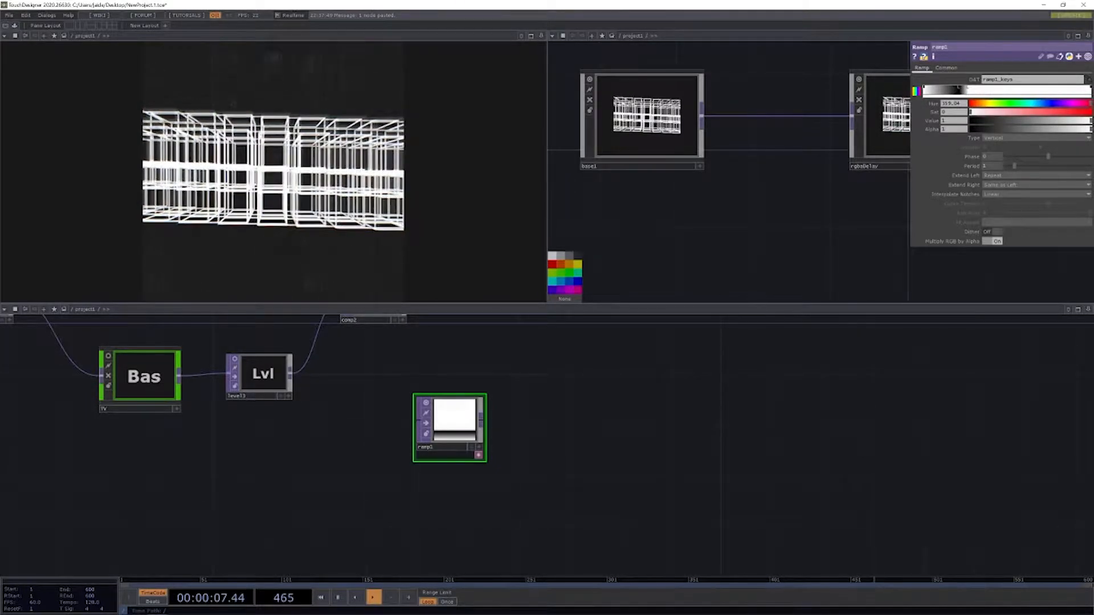
pyautogui.click(958, 89)
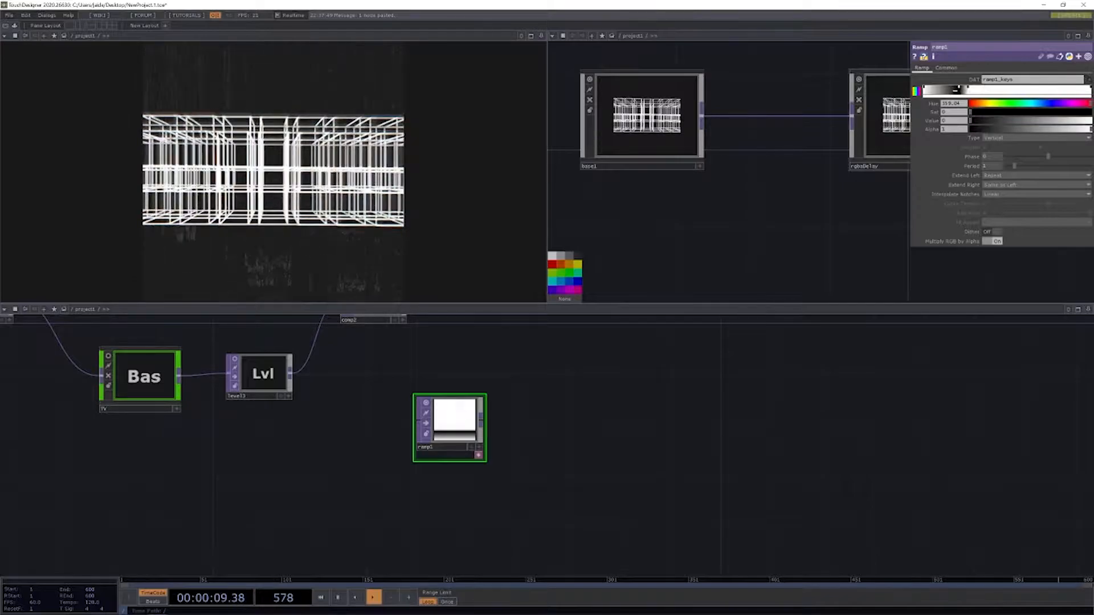
pyautogui.click(950, 89)
pyautogui.moveTo(1009, 119); pyautogui.dragTo(1090, 120)
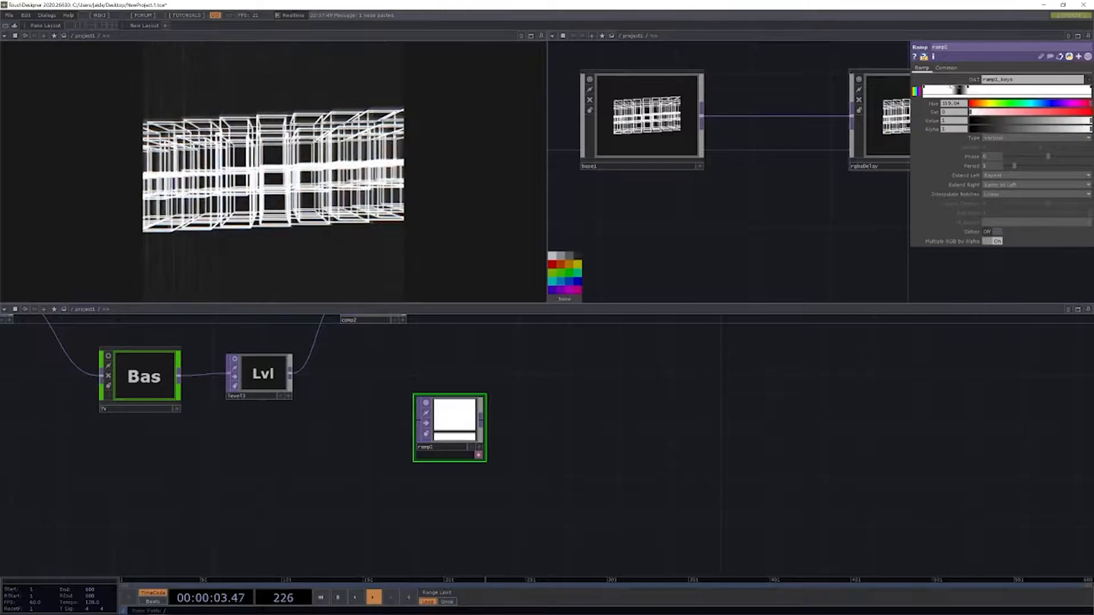
# - Create a second thin black band near the Ramp's upper end and animate its phase with a time expression multiplied by 0.2
pyautogui.scroll(2, 467, 441)
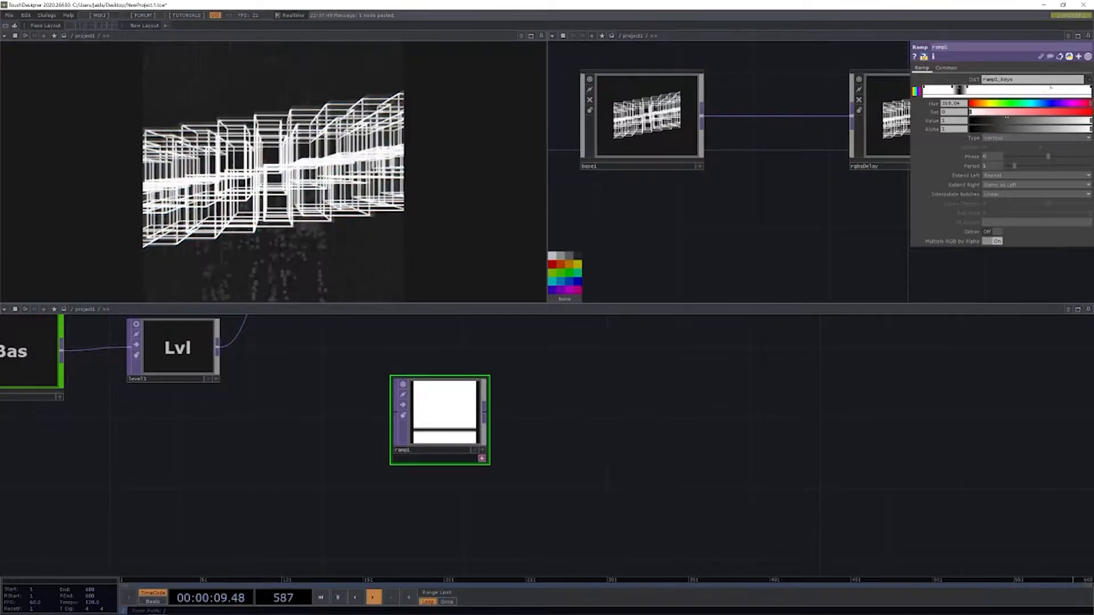
pyautogui.moveTo(1006, 120); pyautogui.dragTo(1090, 120)
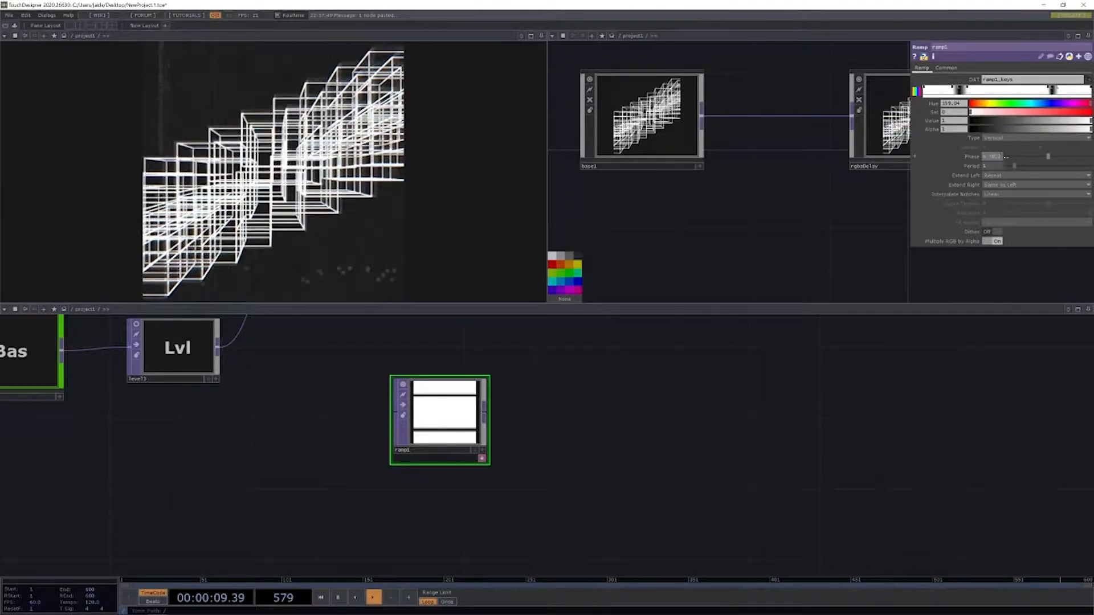
pyautogui.press('Return')
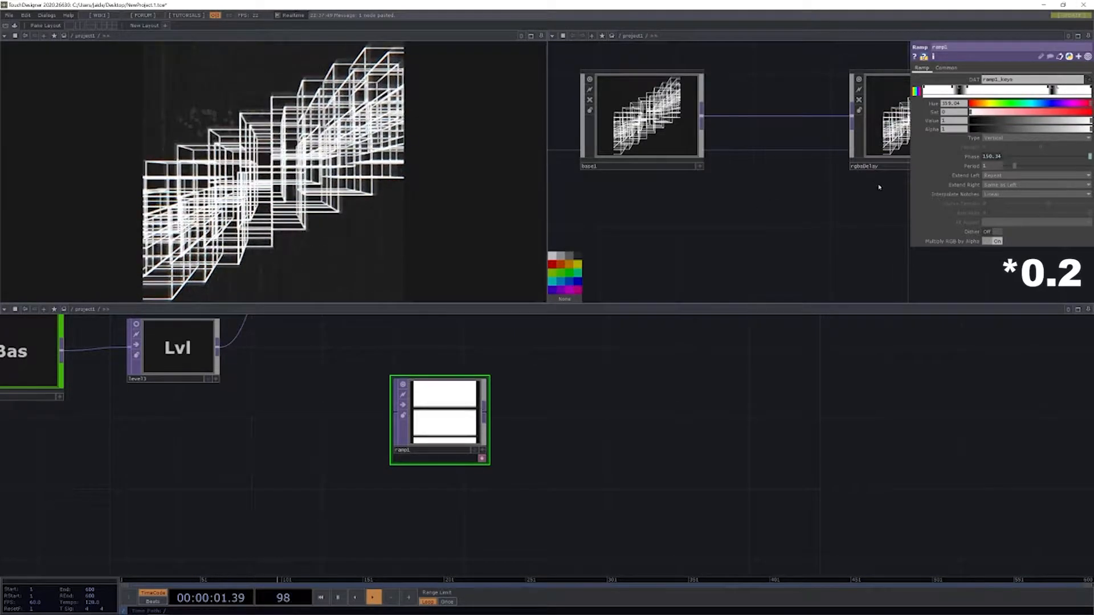
# - Examine the moving bands of the Ramp and its place beside the TV branch in the network
pyautogui.moveTo(828, 184); pyautogui.dragTo(740, 182)
pyautogui.scroll(-5, 740, 181)
pyautogui.moveTo(855, 240); pyautogui.dragTo(655, 227)
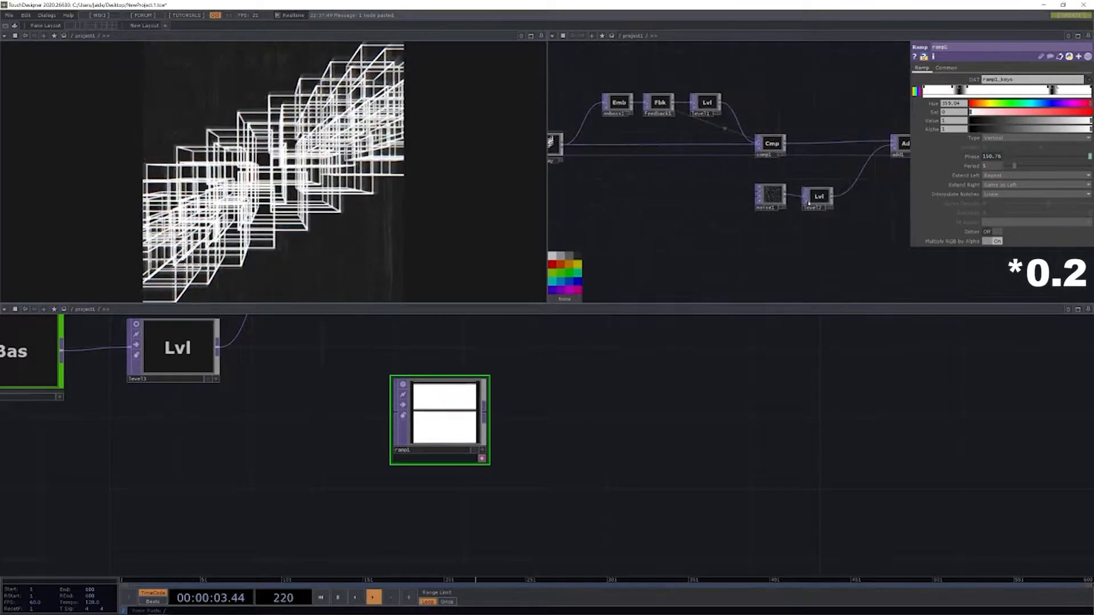
pyautogui.moveTo(801, 236); pyautogui.dragTo(771, 207)
pyautogui.scroll(-2, 765, 211)
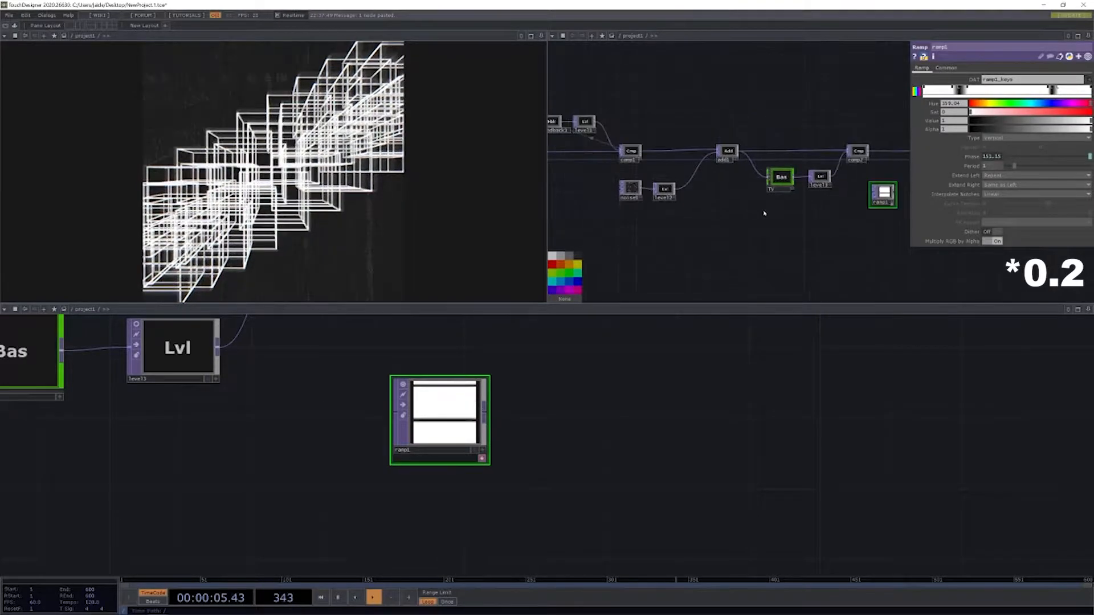
pyautogui.scroll(2, 487, 434)
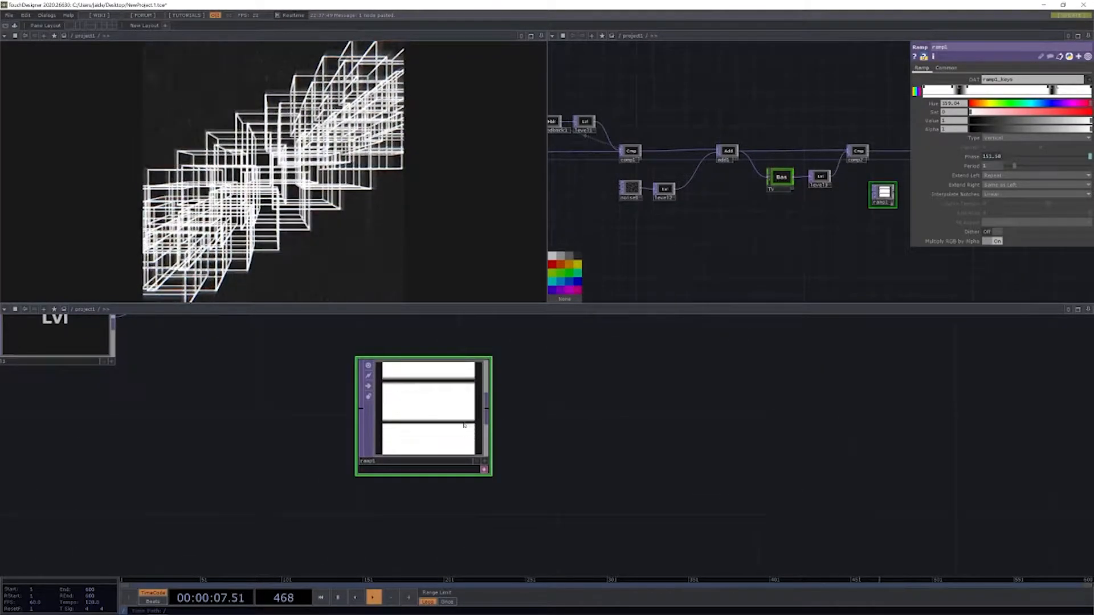
pyautogui.scroll(-3, 546, 396)
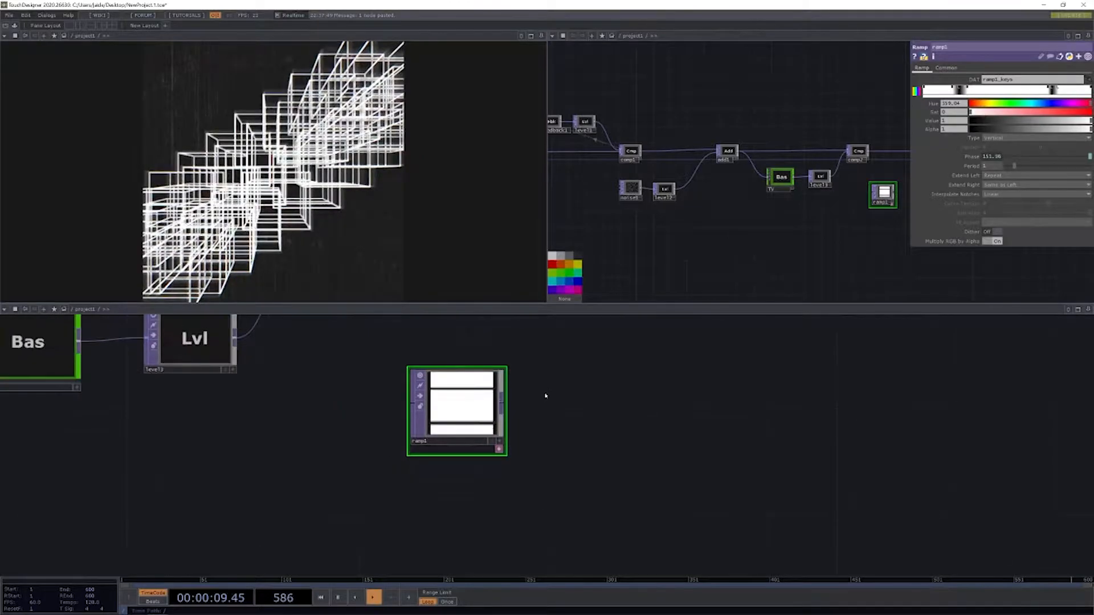
pyautogui.scroll(-2, 539, 400)
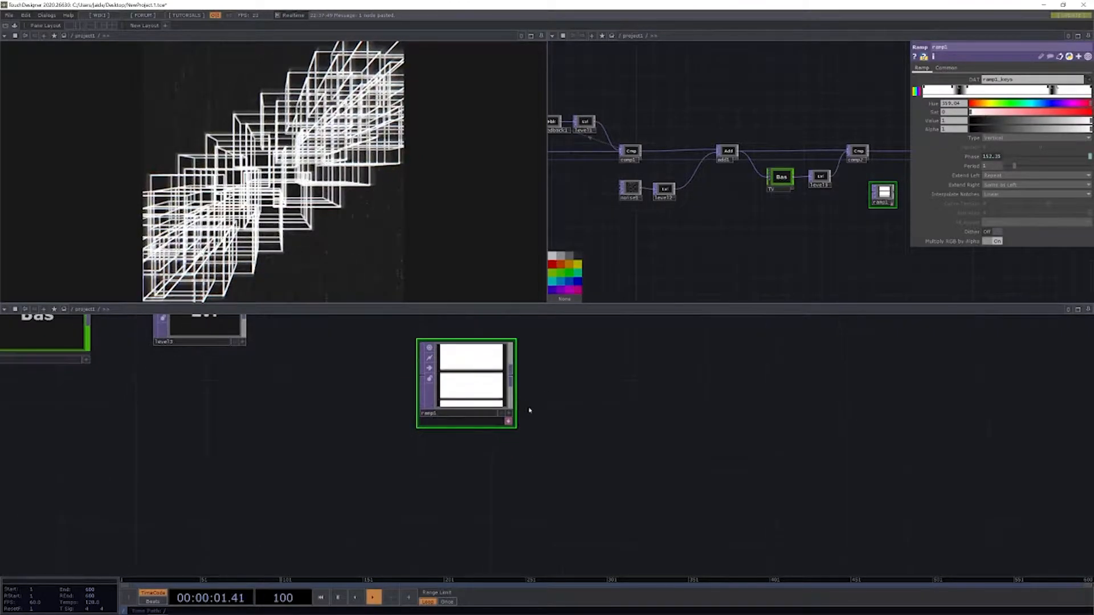
pyautogui.scroll(-2, 533, 404)
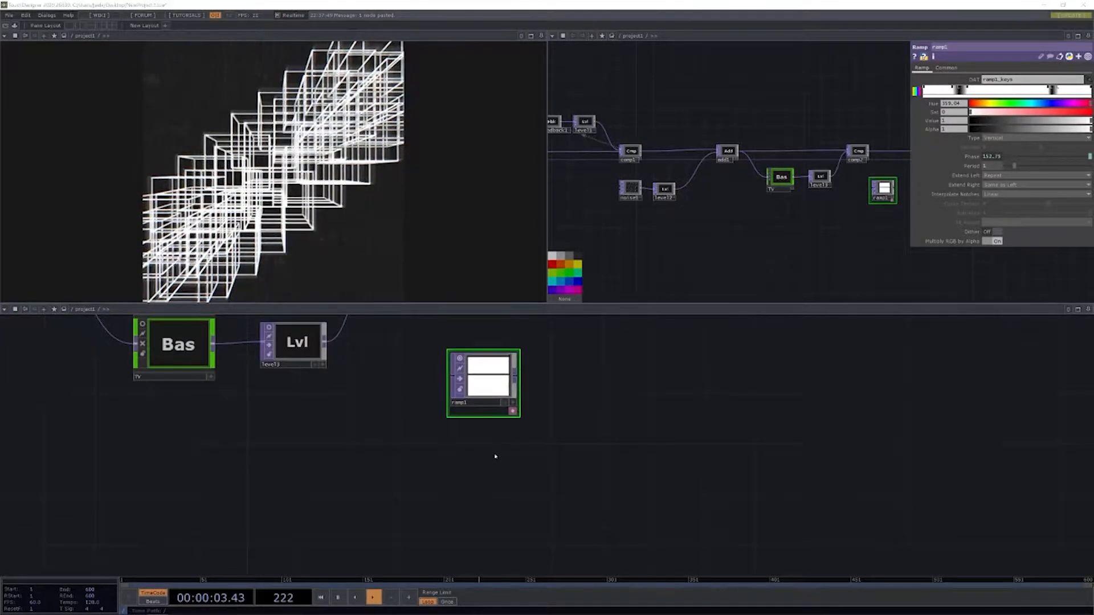
pyautogui.press('Tab')
pyautogui.write('noi')
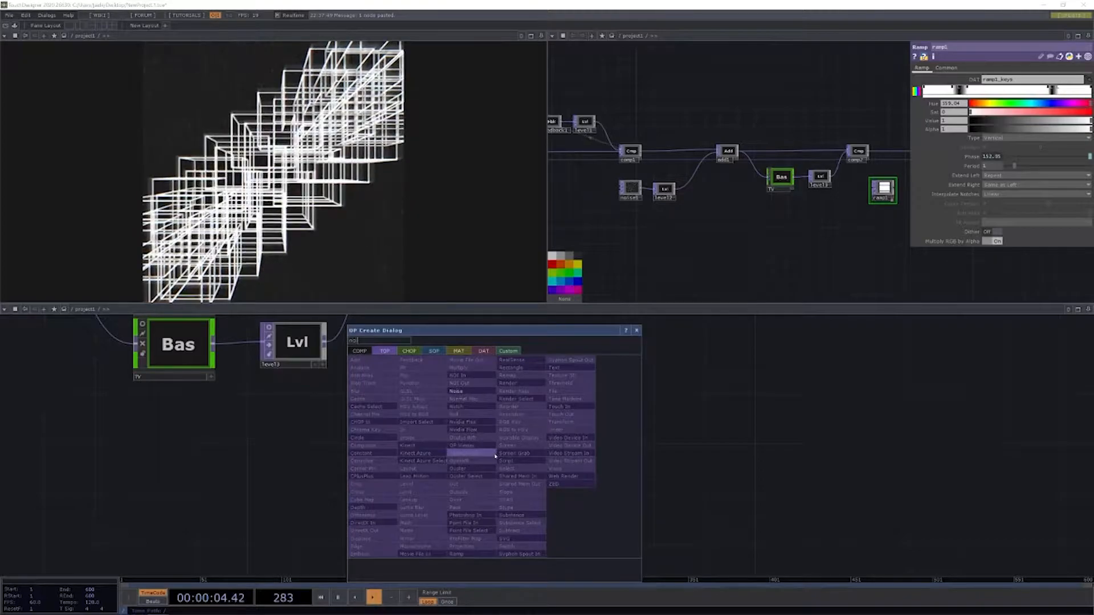
pyautogui.click(463, 389)
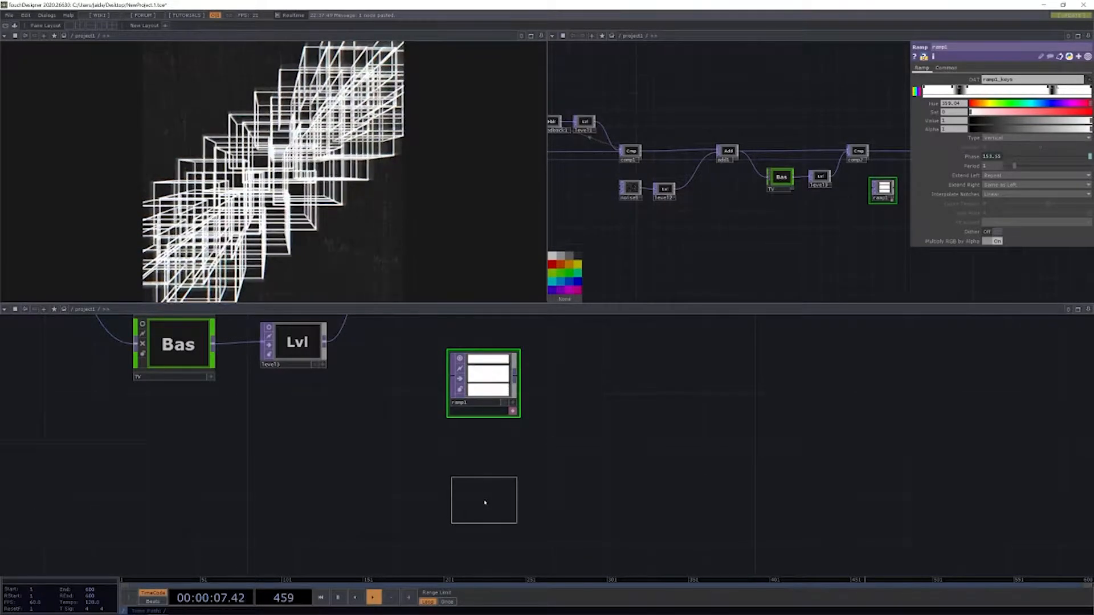
pyautogui.click(506, 494)
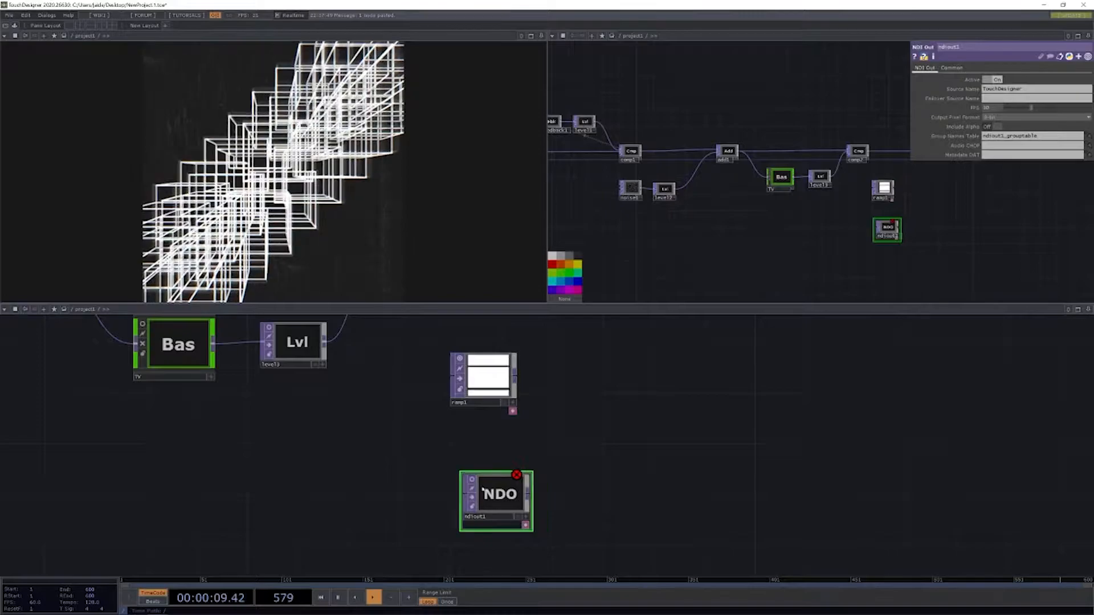
pyautogui.press('Delete')
# - Add a new Noise TOP and place it directly below the Ramp
pyautogui.press('Tab')
pyautogui.write('n')
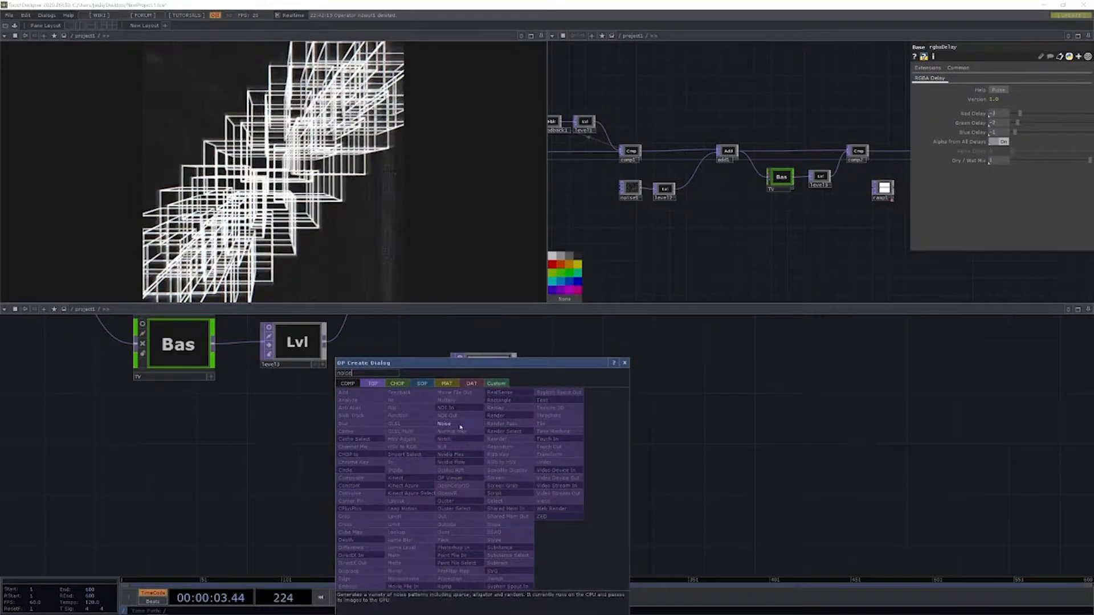
pyautogui.click(450, 424)
pyautogui.click(496, 472)
pyautogui.moveTo(476, 477); pyautogui.dragTo(463, 477)
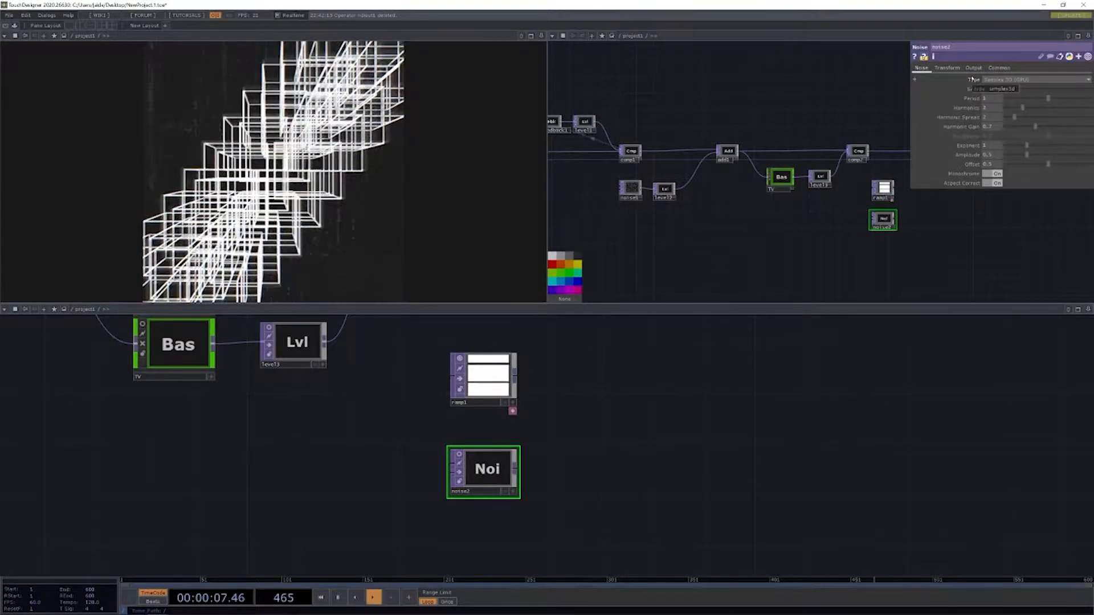
# - Duplicate the existing animated random Noise and put the copy below the Ramp in place of the newly added default Noise
pyautogui.scroll(-2, 608, 413)
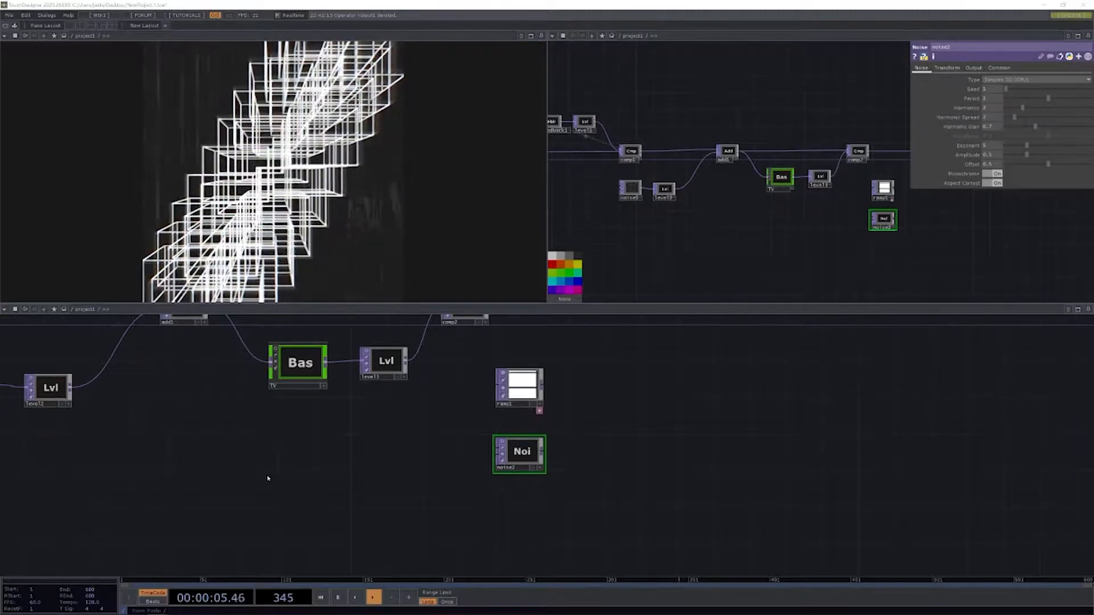
pyautogui.scroll(-3, 256, 457)
pyautogui.moveTo(293, 449); pyautogui.dragTo(381, 441)
pyautogui.click(149, 399)
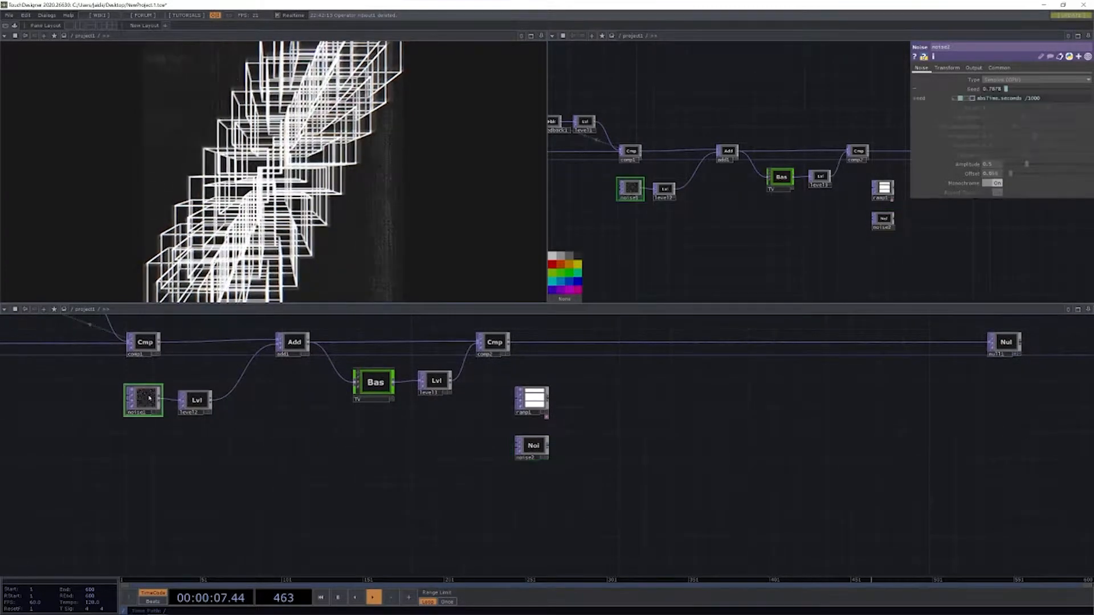
pyautogui.hotkey('ctrl', 'c')
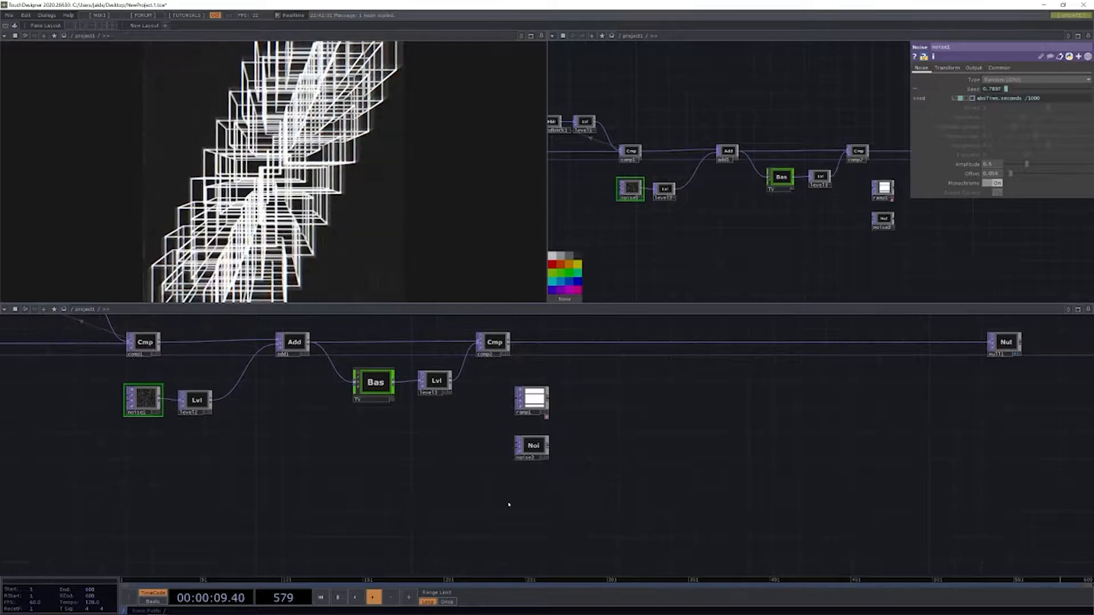
pyautogui.hotkey('ctrl', 'v')
pyautogui.click(531, 446)
pyautogui.press('Delete')
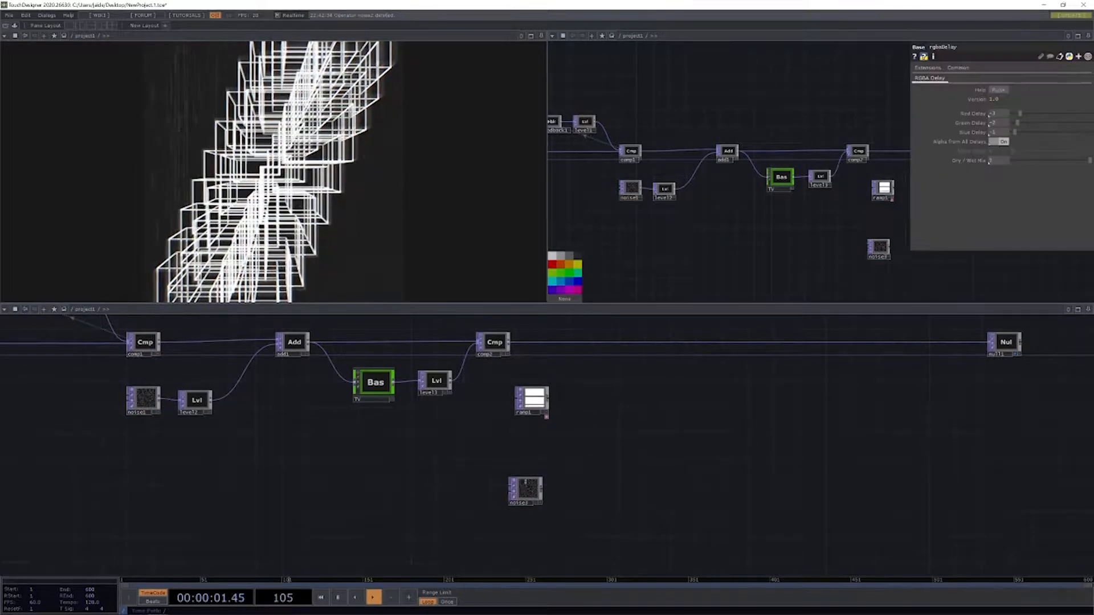
pyautogui.moveTo(534, 495); pyautogui.dragTo(536, 435)
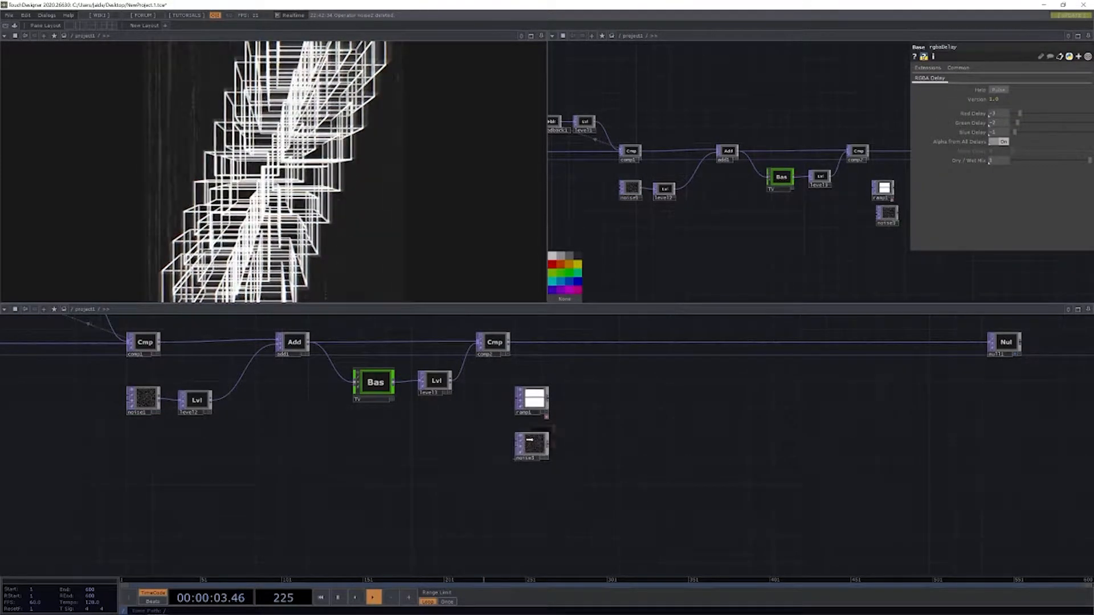
# - Set the duplicated Noise's offset to 0 and its amplitude to 0.04, and check its common output settings
pyautogui.click(536, 439)
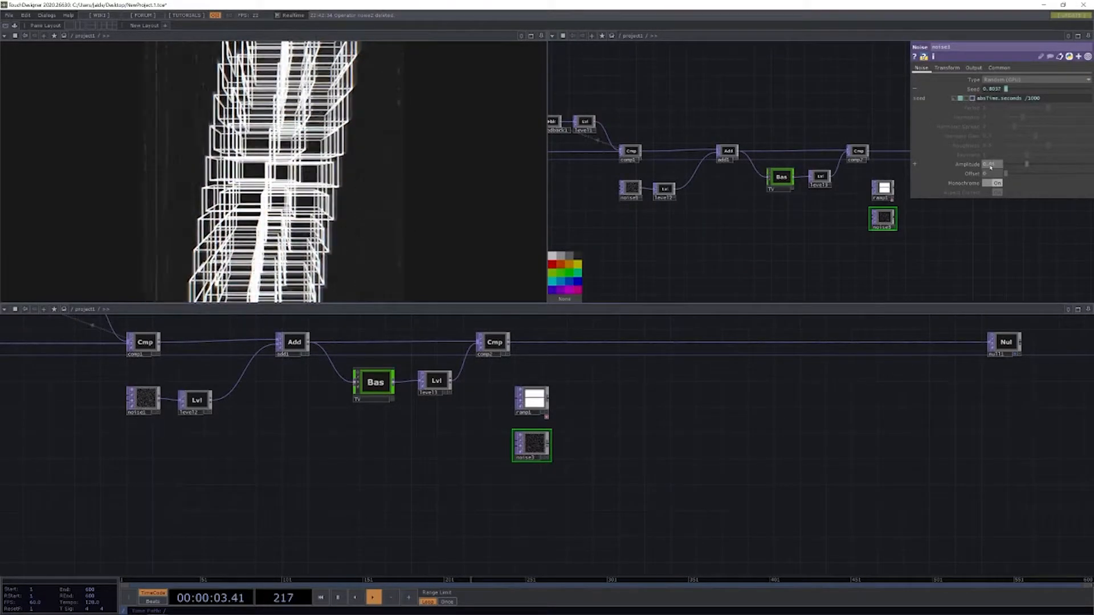
pyautogui.press('Return')
pyautogui.moveTo(747, 239); pyautogui.dragTo(687, 245)
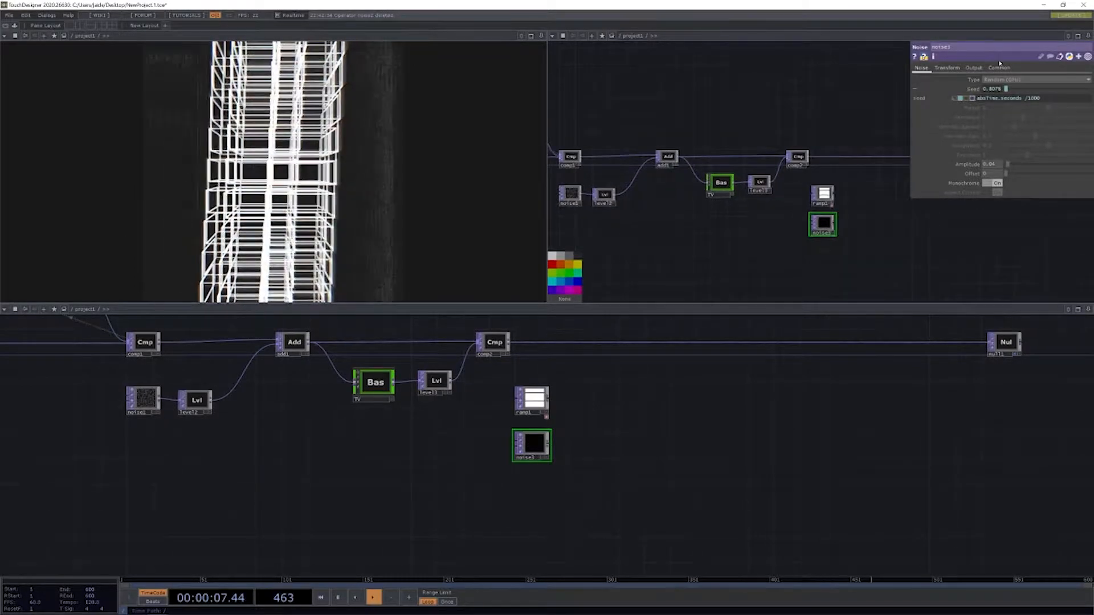
pyautogui.click(999, 67)
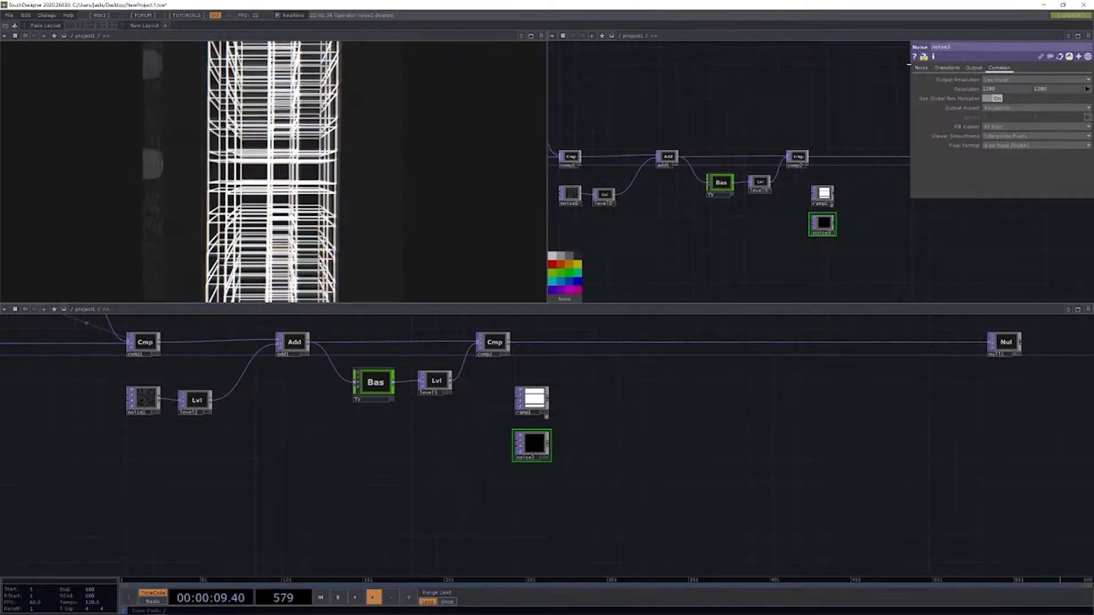
pyautogui.click(922, 67)
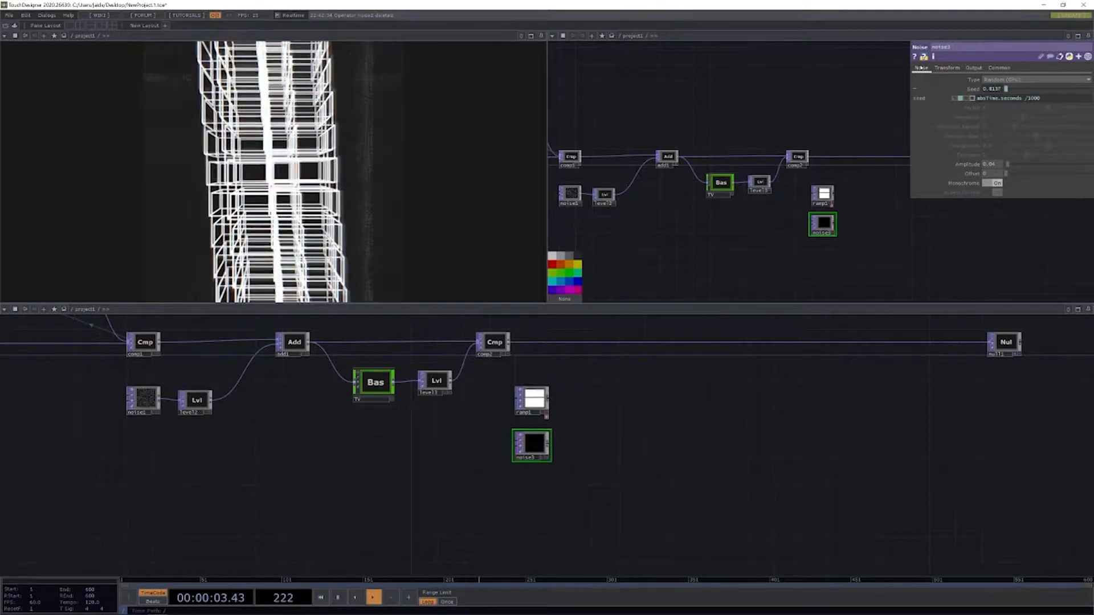
# - Combine the Ramp and the duplicated Noise in a Composite TOP using the Add operation and inspect the result
pyautogui.moveTo(745, 266); pyautogui.dragTo(684, 268)
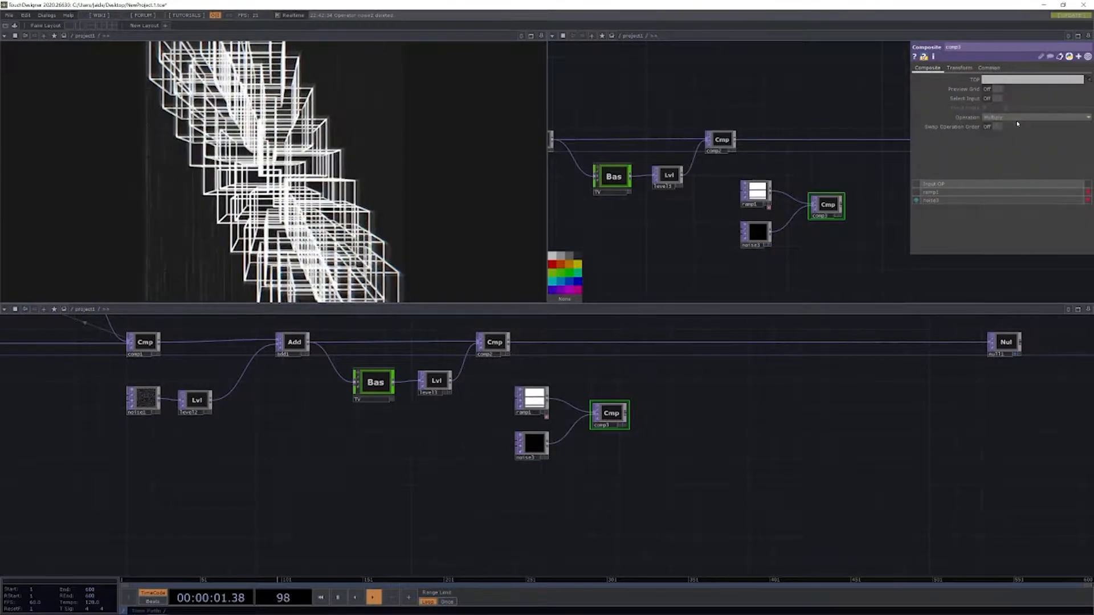
pyautogui.click(1014, 119)
pyautogui.click(1006, 126)
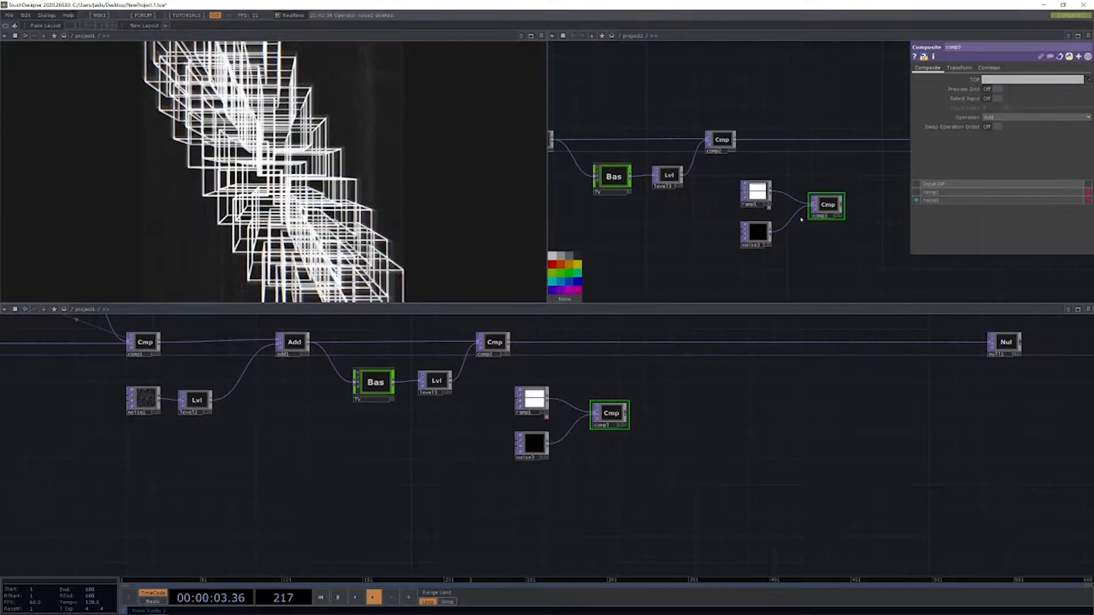
pyautogui.moveTo(820, 207); pyautogui.dragTo(813, 213)
pyautogui.scroll(3, 813, 213)
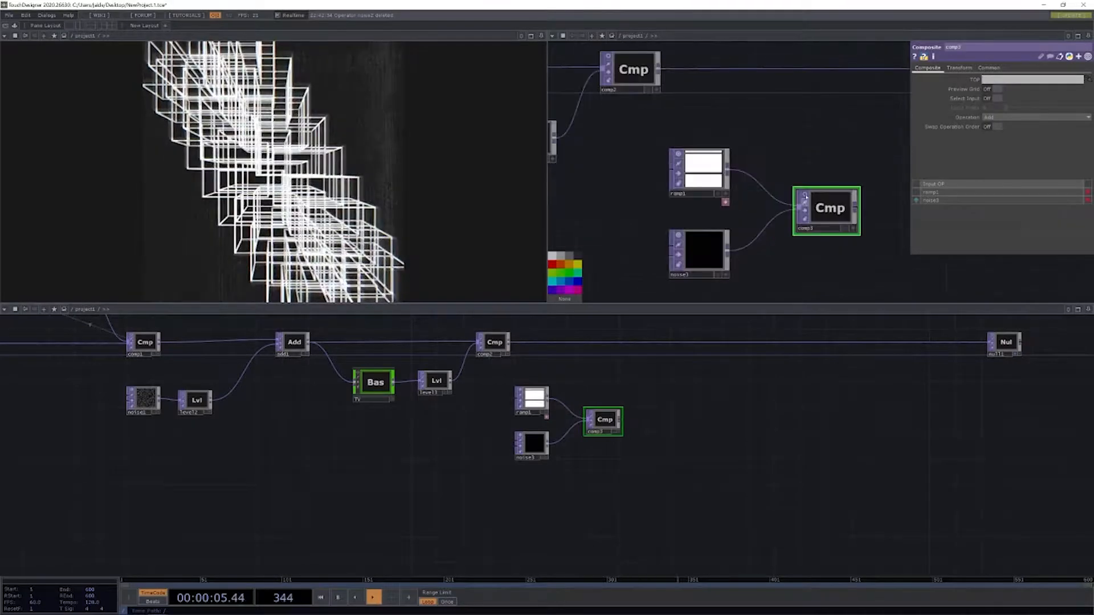
pyautogui.scroll(3, 819, 210)
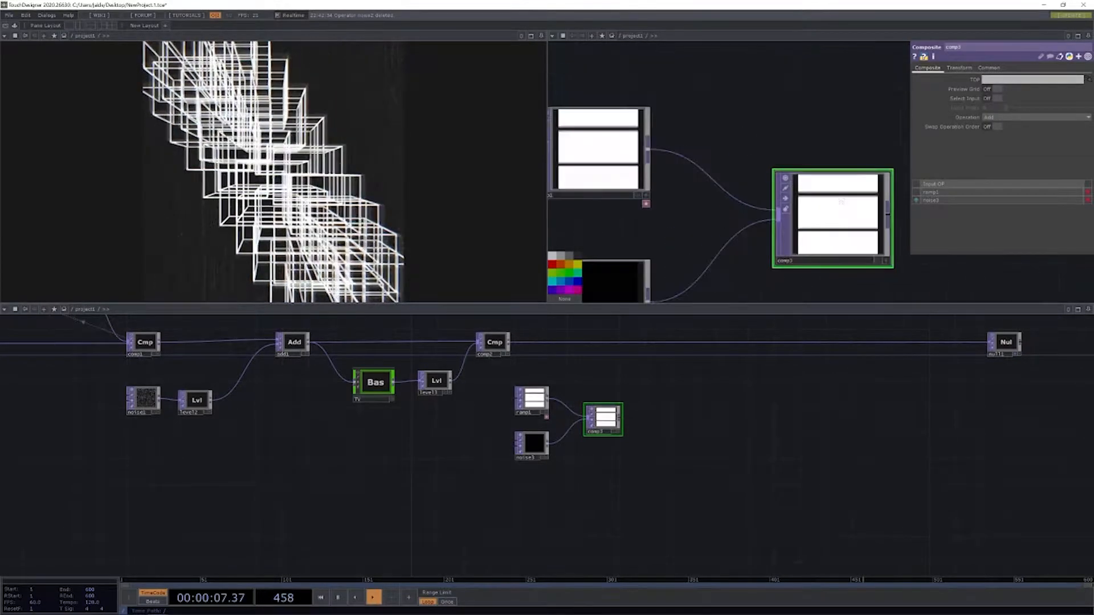
pyautogui.scroll(3, 842, 200)
pyautogui.scroll(-5, 832, 206)
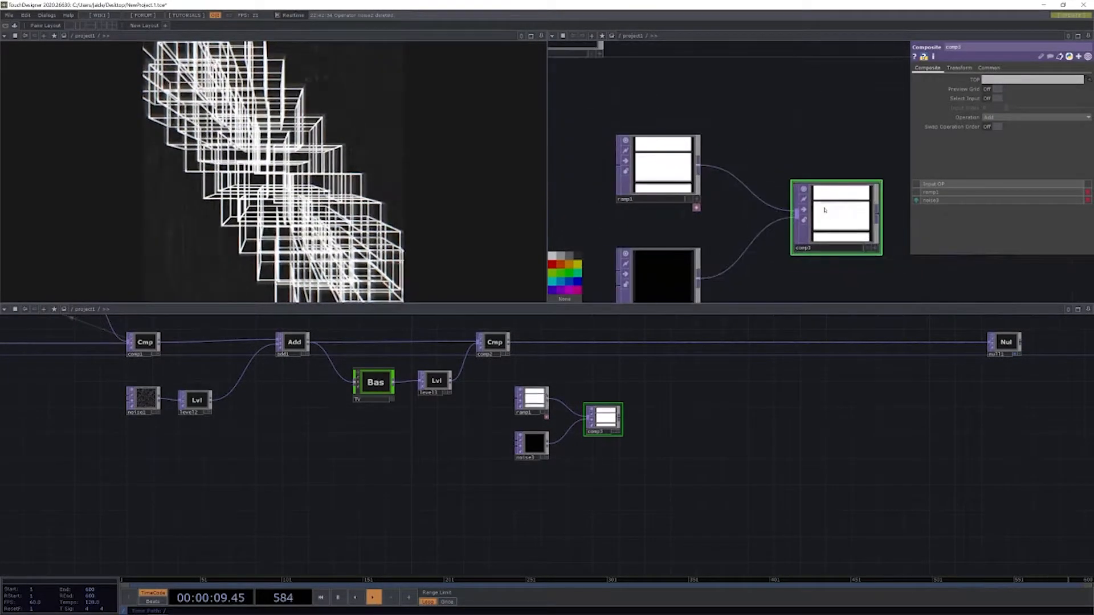
pyautogui.moveTo(786, 110); pyautogui.dragTo(799, 49)
pyautogui.click(701, 220)
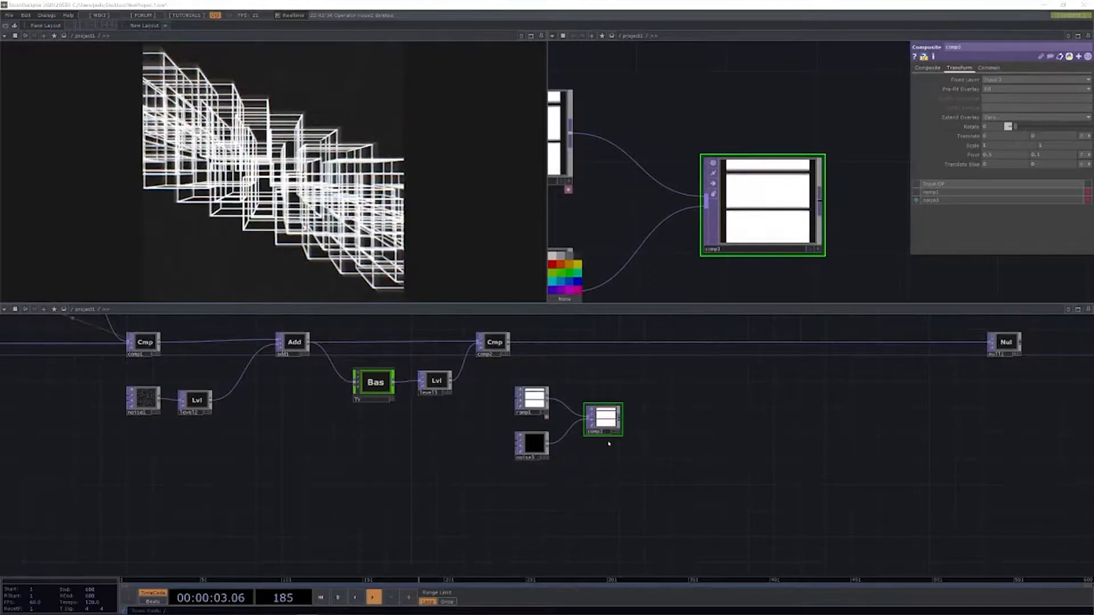
# - Replace the Composite with a Displace TOP that takes the Ramp as first input and the duplicated Noise as second
pyautogui.moveTo(607, 422); pyautogui.dragTo(614, 395)
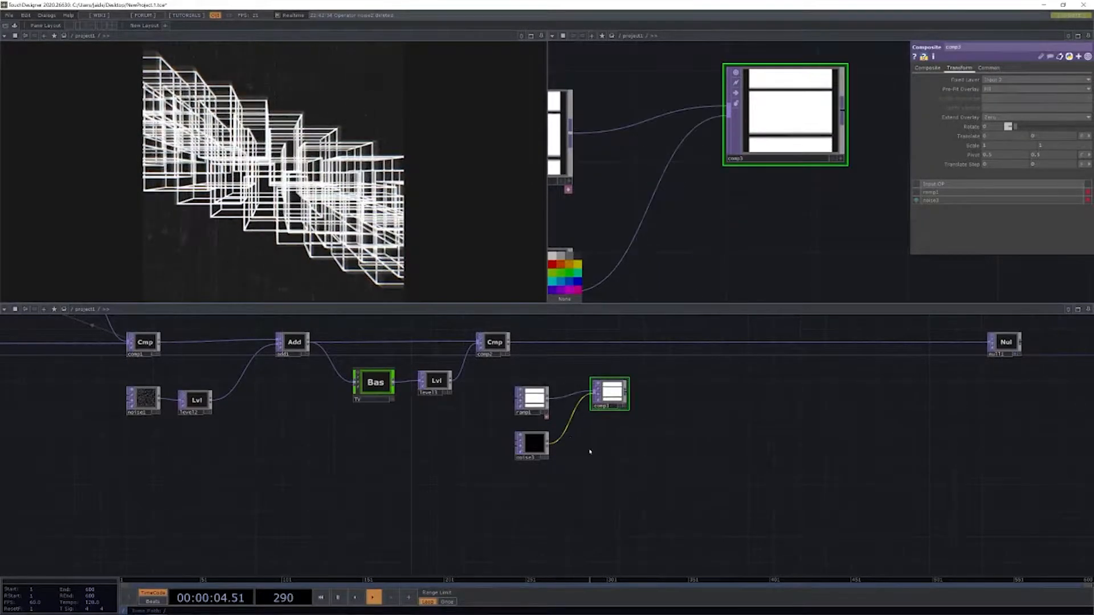
pyautogui.press('Tab')
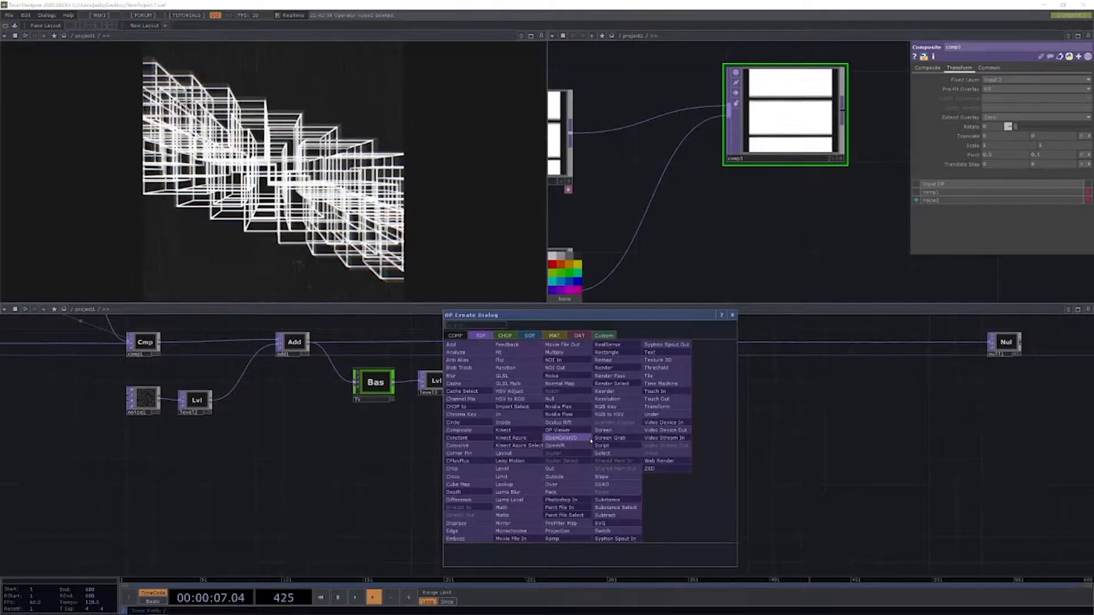
pyautogui.press('Escape')
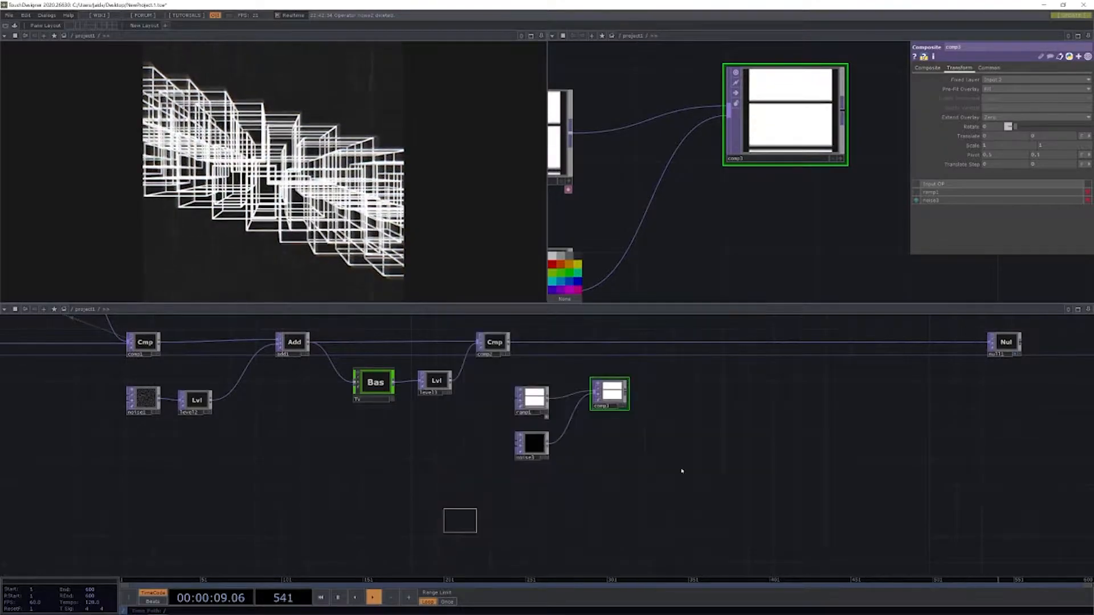
pyautogui.click(618, 458)
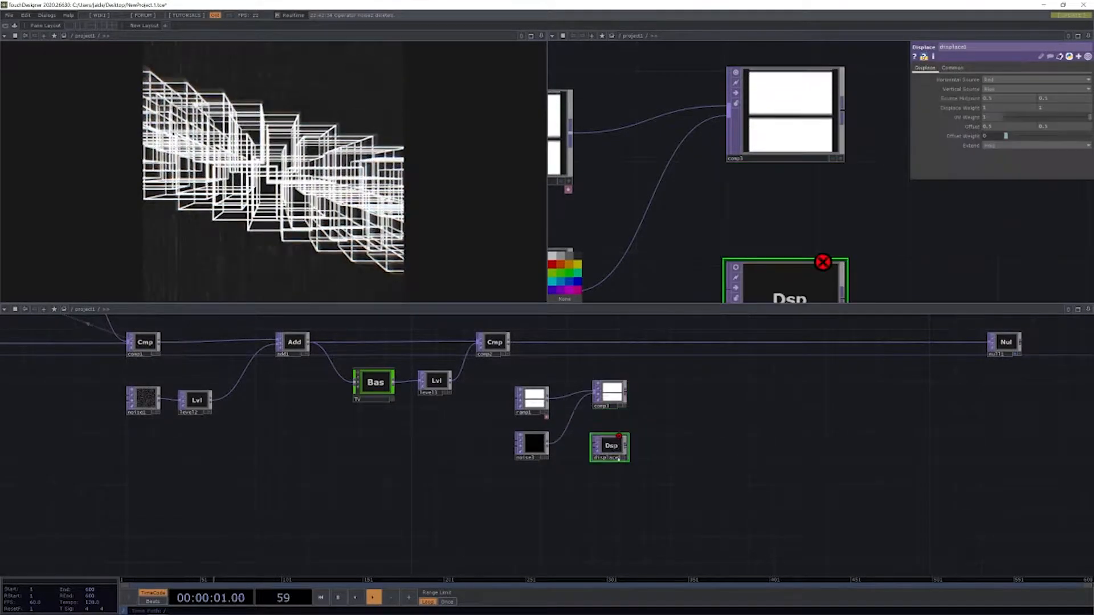
pyautogui.click(535, 401)
pyautogui.moveTo(551, 405); pyautogui.dragTo(610, 412)
pyautogui.click(611, 390)
pyautogui.press('Delete')
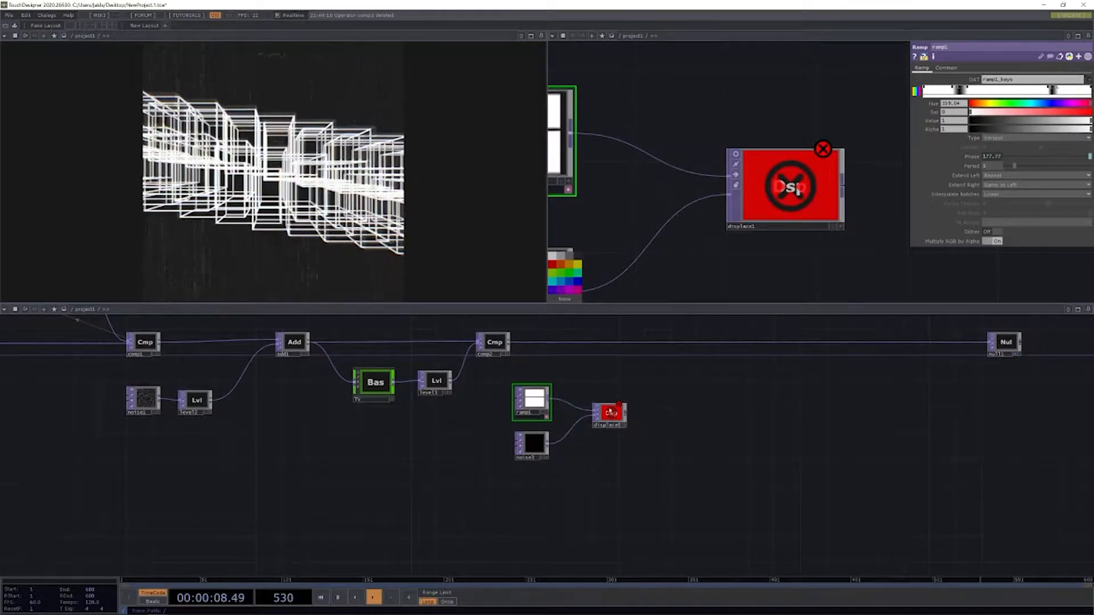
pyautogui.moveTo(613, 496); pyautogui.dragTo(591, 502)
pyautogui.moveTo(587, 431); pyautogui.dragTo(593, 456)
# - Inspect the Displace output up close and set its second displace weight to -0.487
pyautogui.scroll(8, 588, 449)
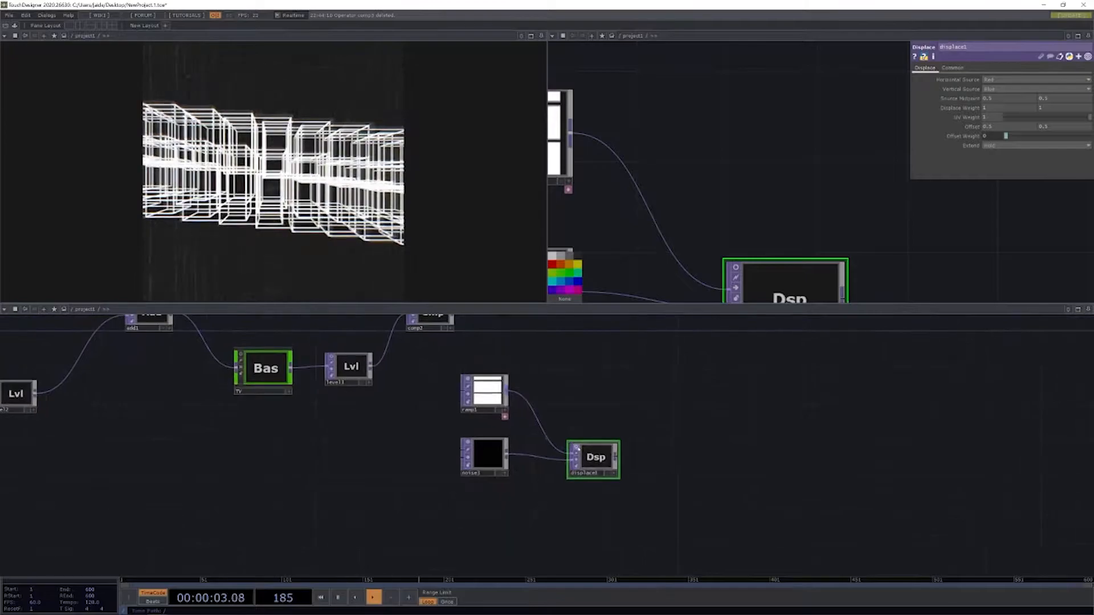
pyautogui.scroll(-4, 594, 452)
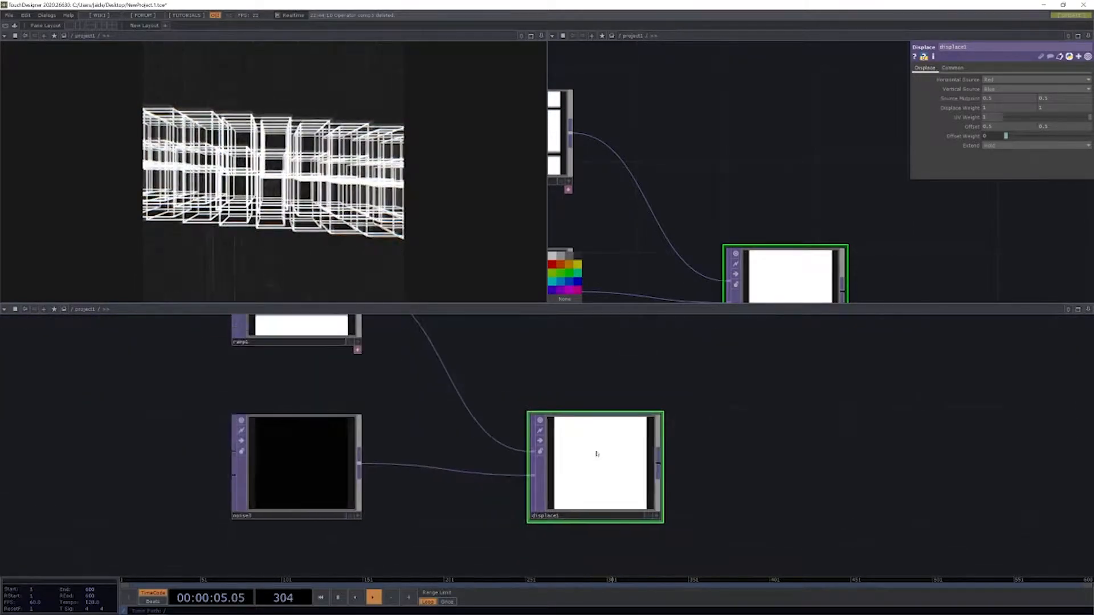
pyautogui.scroll(4, 557, 409)
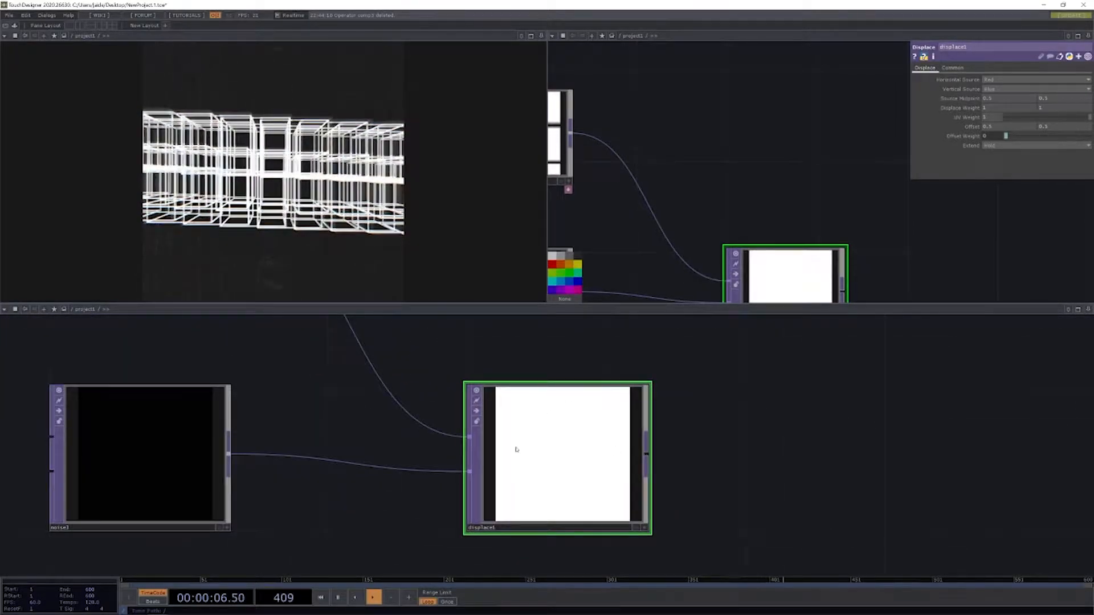
pyautogui.scroll(-2, 561, 468)
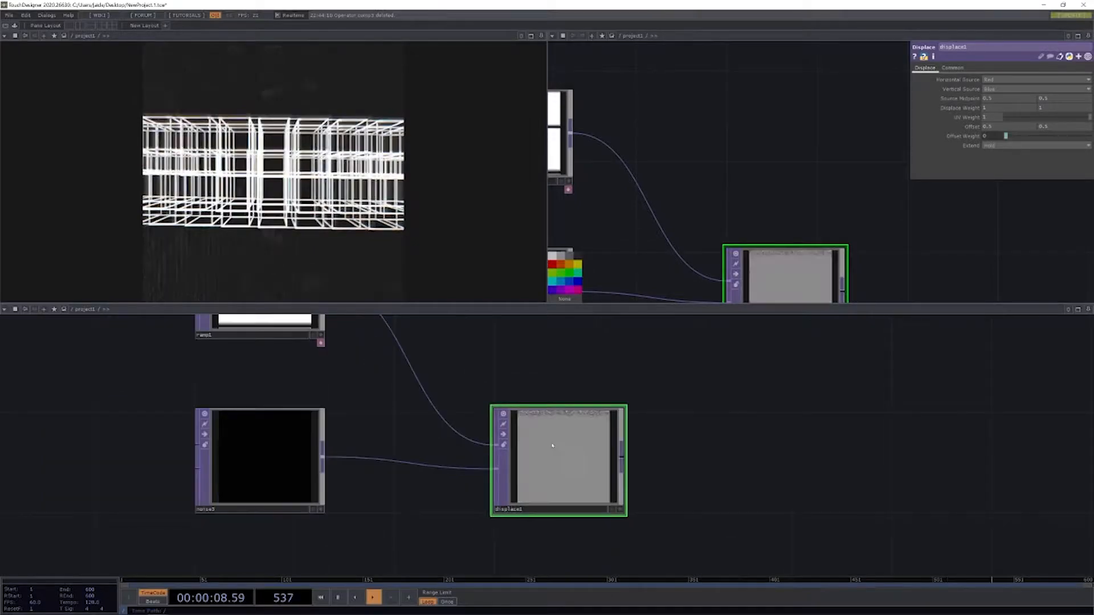
pyautogui.scroll(-3, 552, 446)
pyautogui.scroll(-2, 544, 427)
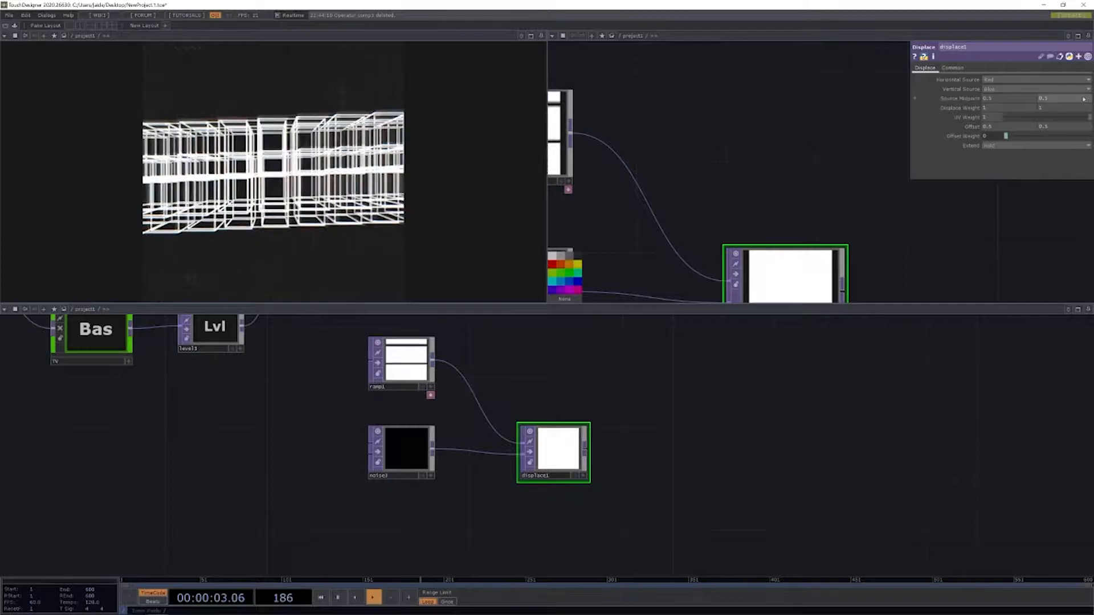
pyautogui.click(1041, 108)
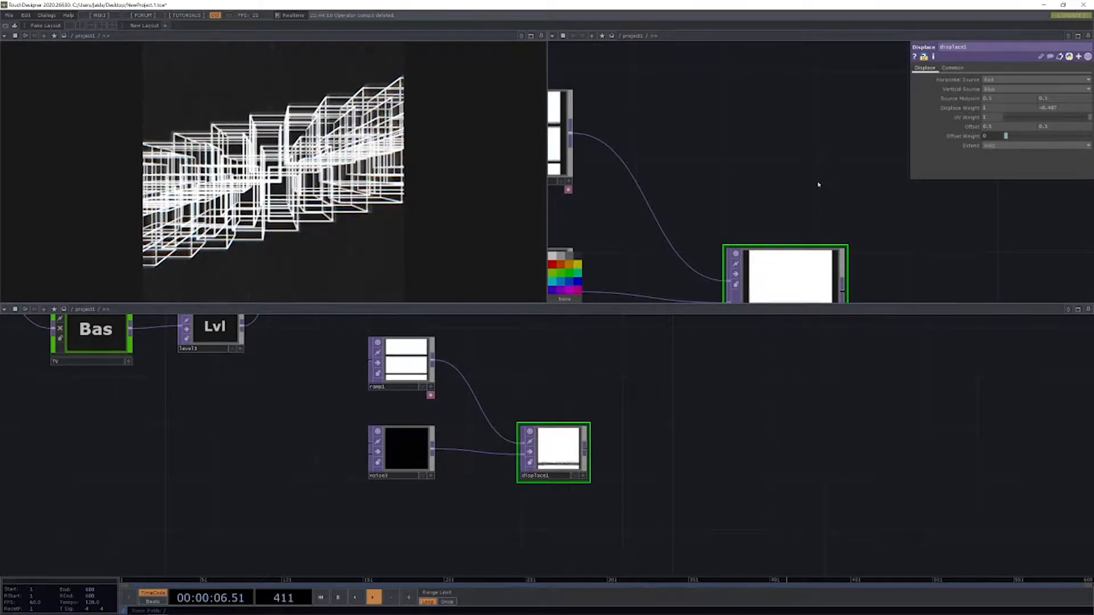
# - Set the extend mode of displace1 to Repeat and inspect the displaced ramp bands
pyautogui.scroll(3, 781, 245)
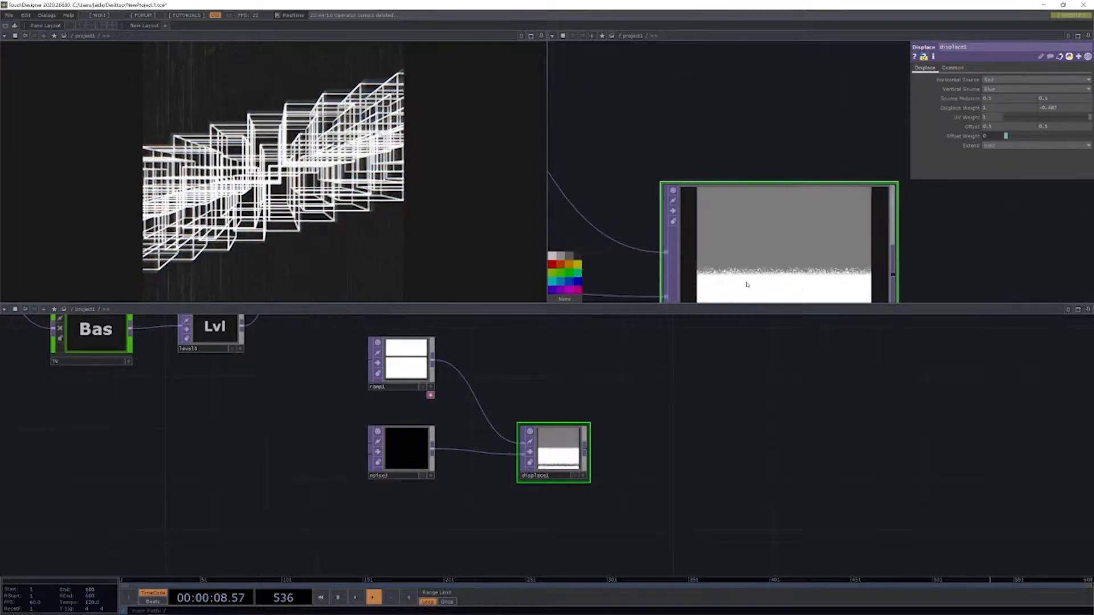
pyautogui.scroll(-2, 748, 284)
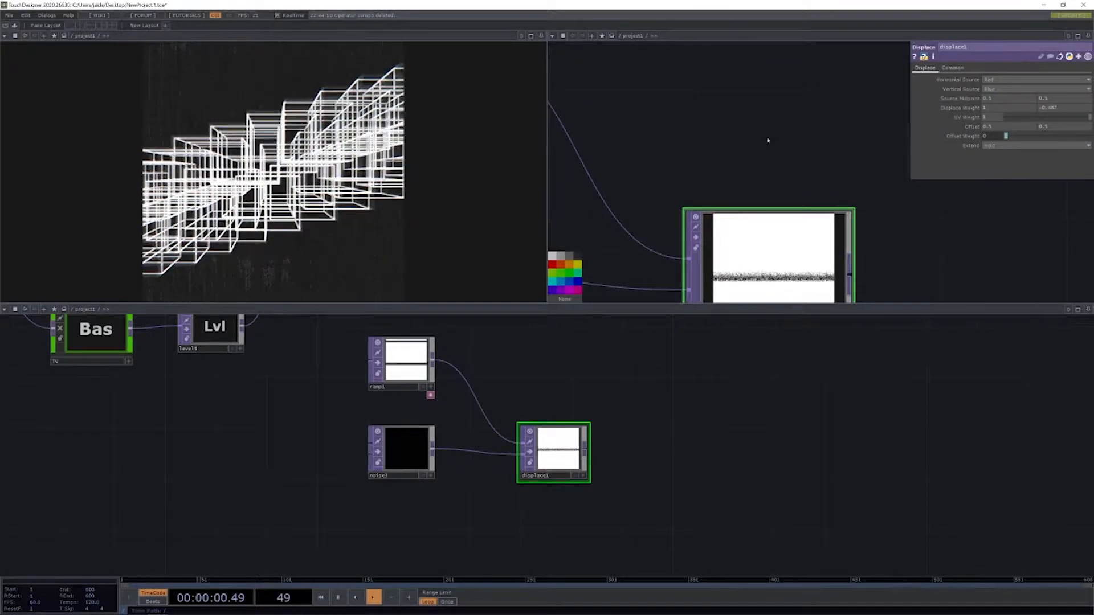
pyautogui.moveTo(767, 141); pyautogui.dragTo(764, 105)
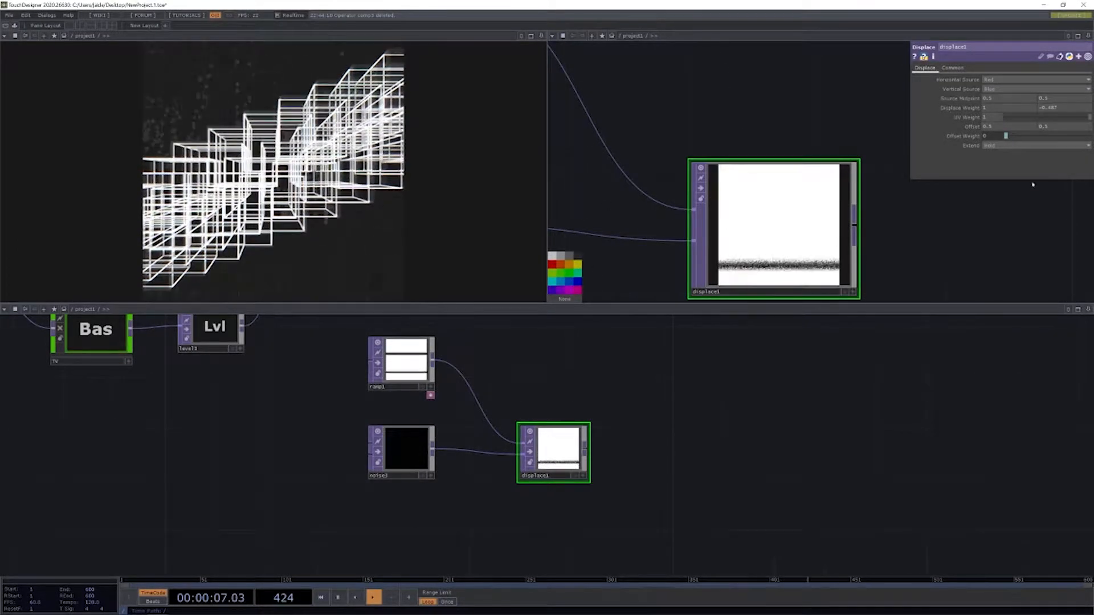
pyautogui.click(1012, 146)
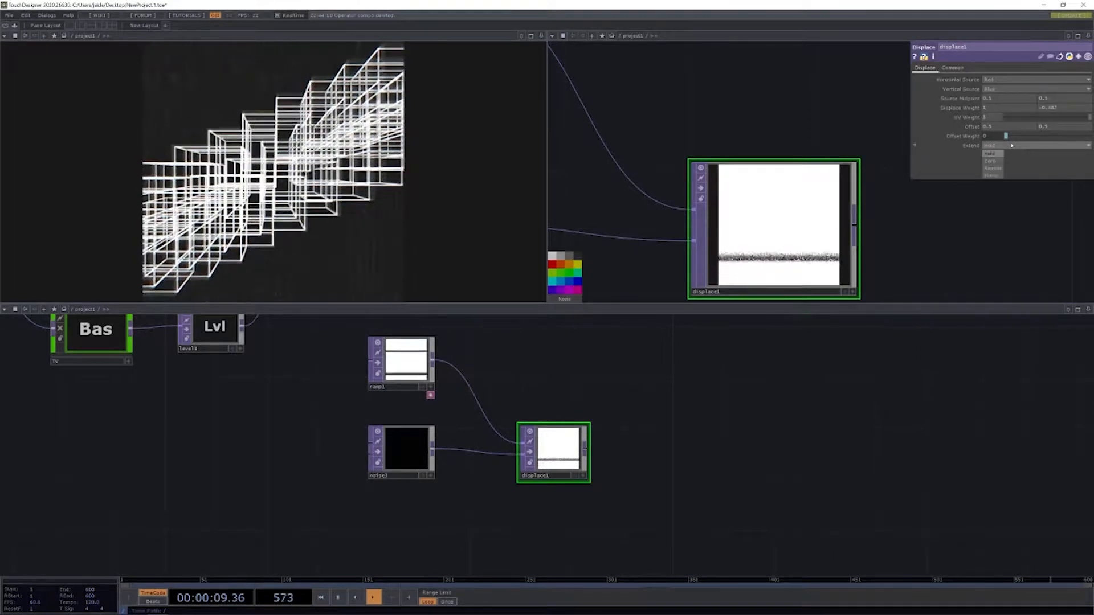
pyautogui.click(994, 168)
pyautogui.scroll(3, 753, 229)
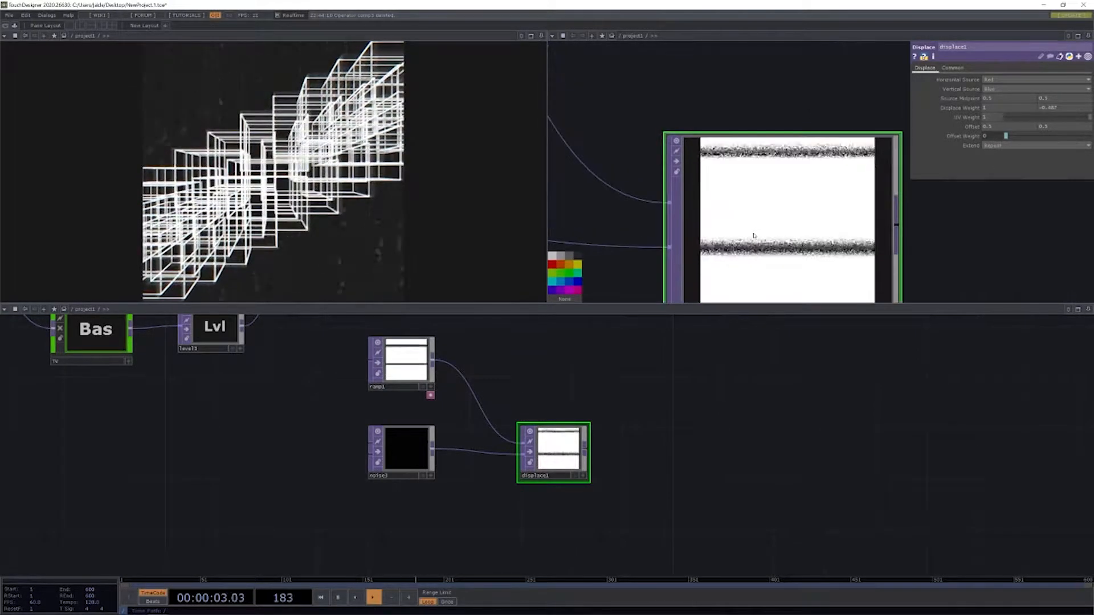
pyautogui.scroll(-3, 756, 238)
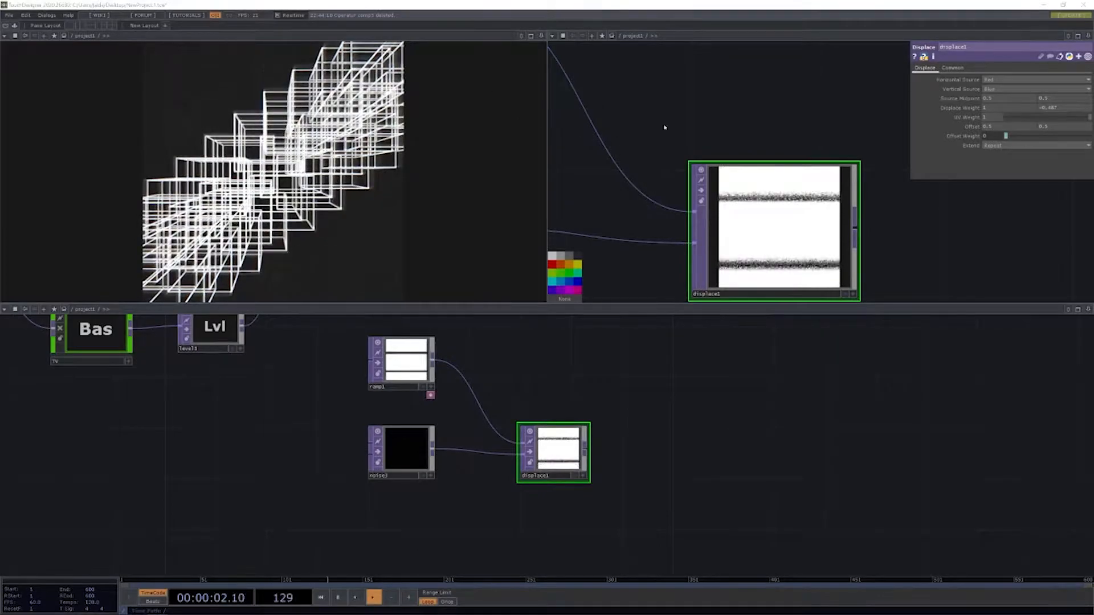
# - Move displace1 between the ramp and noise nodes, and add a Level TOP fed by its output
pyautogui.scroll(-3, 711, 109)
pyautogui.scroll(-2, 710, 109)
pyautogui.moveTo(712, 194); pyautogui.dragTo(712, 171)
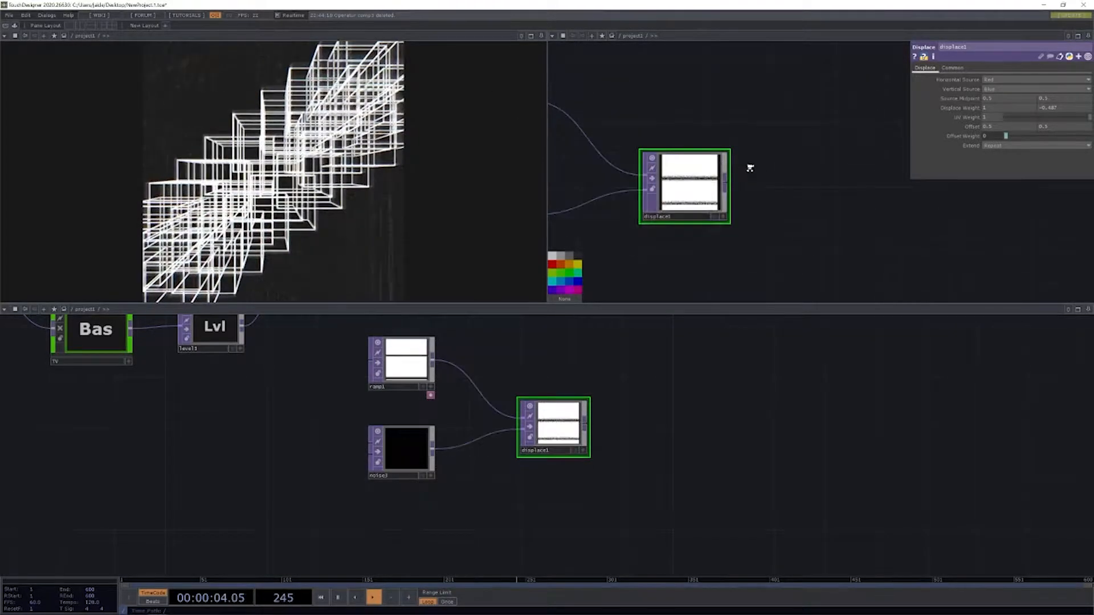
pyautogui.click(730, 176)
pyautogui.write('leve')
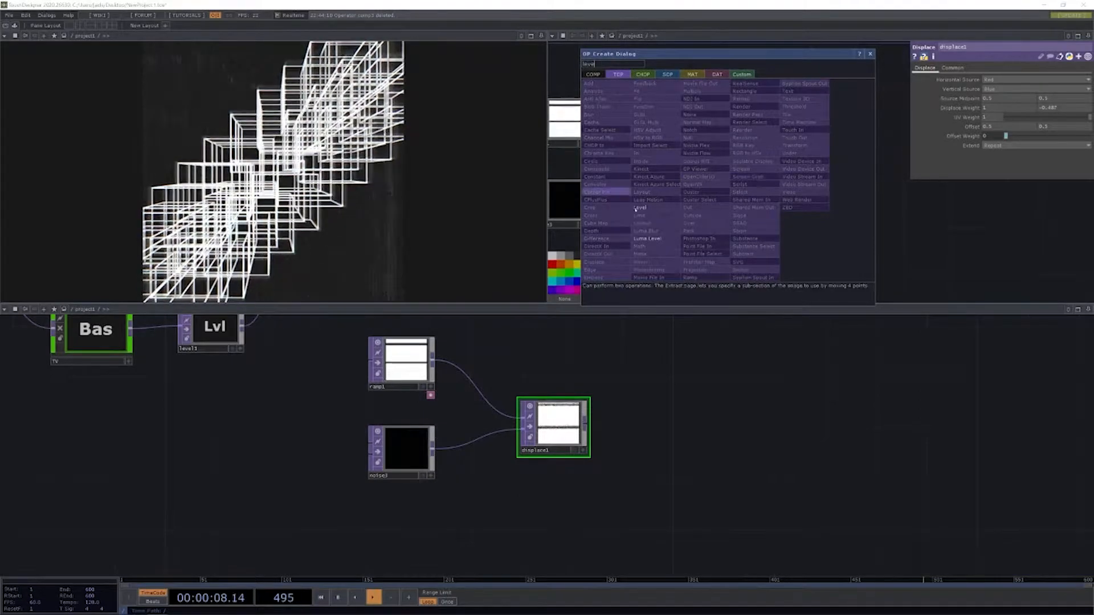
pyautogui.click(645, 208)
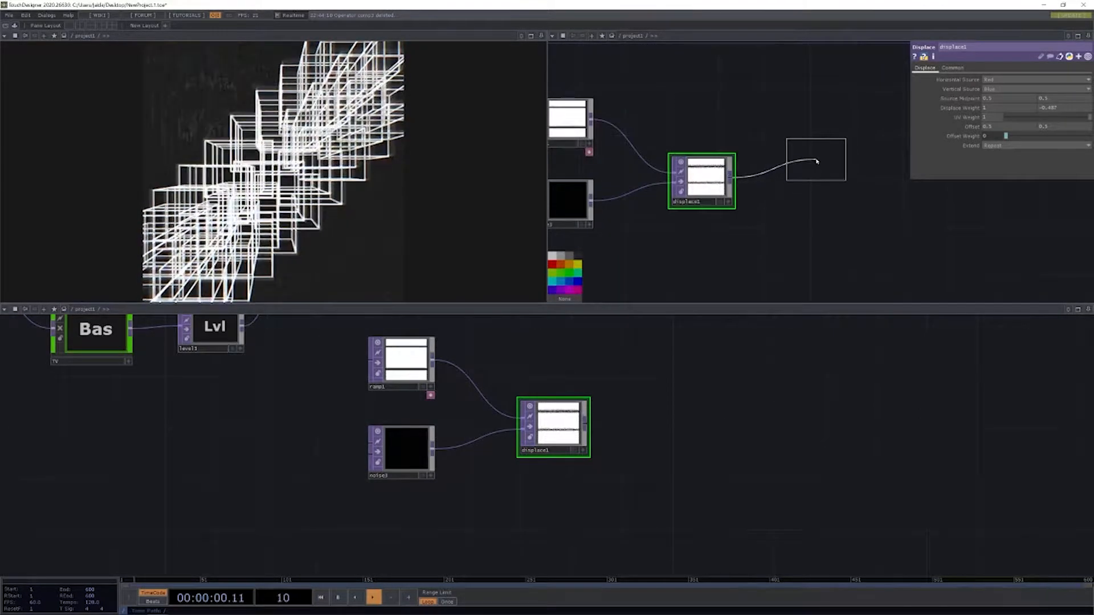
pyautogui.click(815, 162)
pyautogui.moveTo(828, 221); pyautogui.dragTo(748, 218)
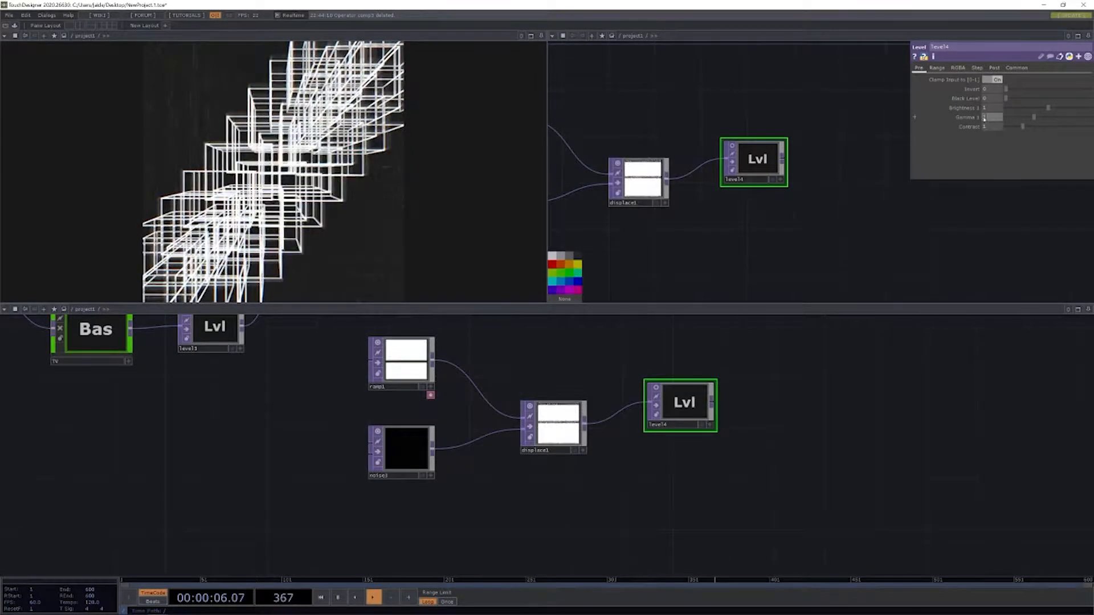
# - Set level4's gamma to 2.47 with slightly more contrast, and move the node closer to displace1
pyautogui.moveTo(984, 119); pyautogui.dragTo(989, 121, button='middle')
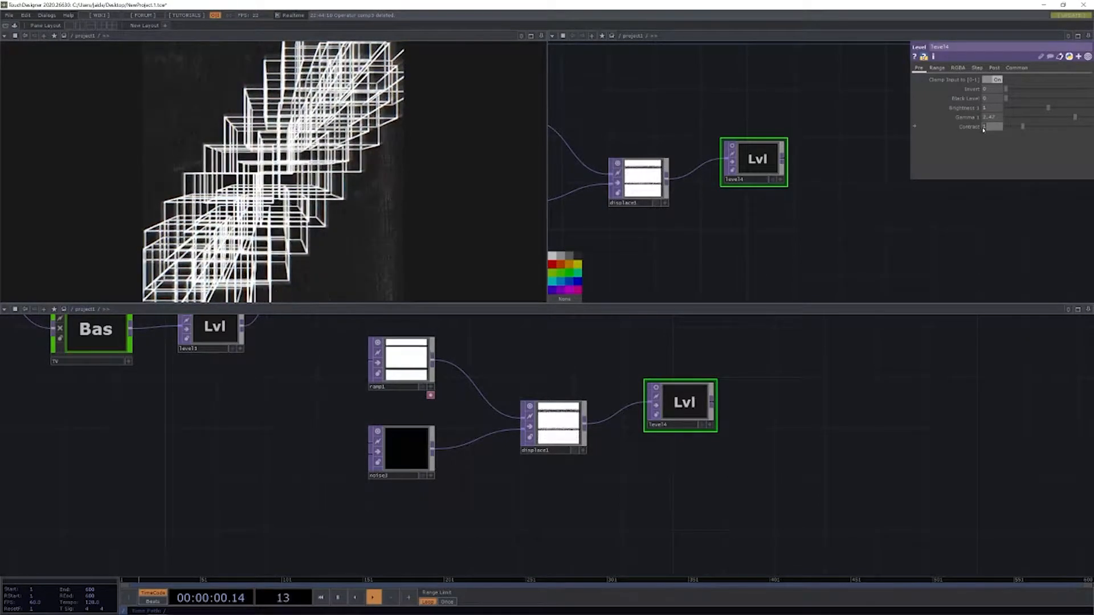
pyautogui.moveTo(983, 130); pyautogui.dragTo(983, 130, button='middle')
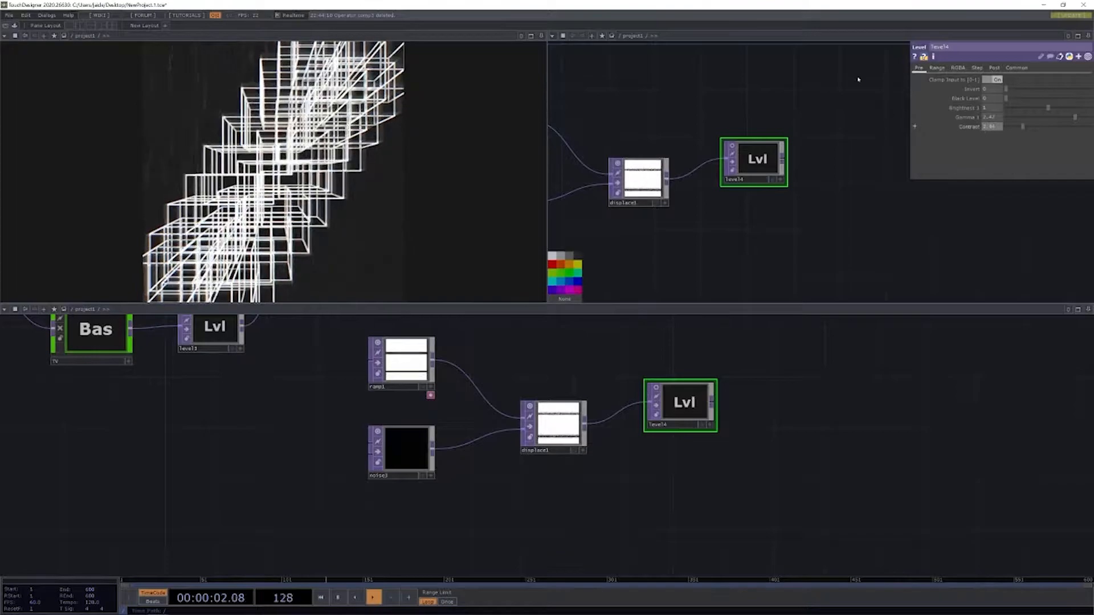
pyautogui.click(1001, 68)
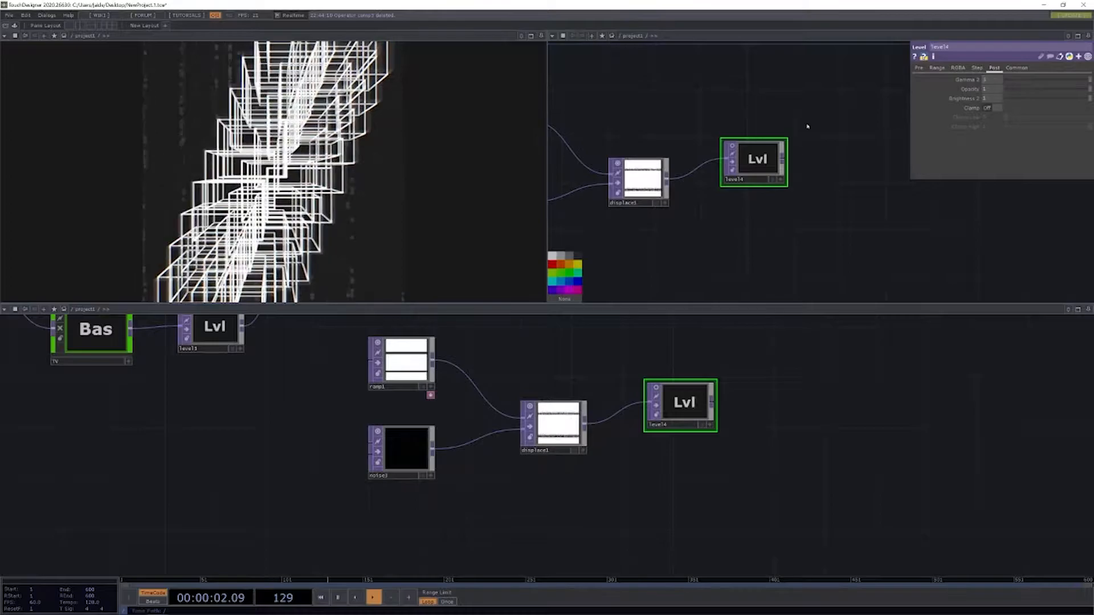
pyautogui.scroll(2, 732, 134)
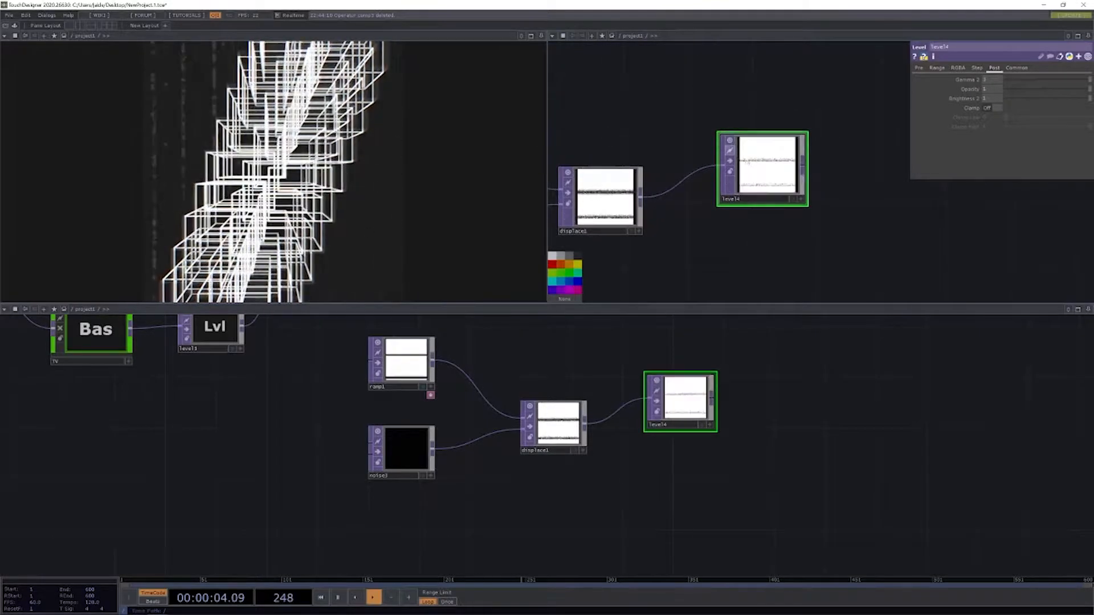
pyautogui.scroll(4, 757, 165)
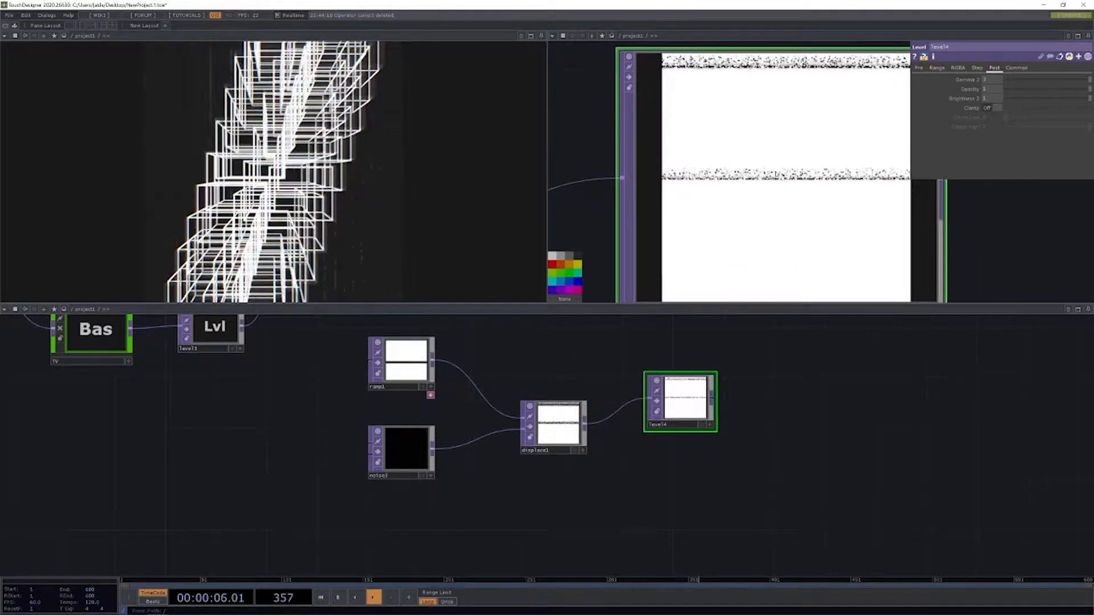
pyautogui.scroll(-5, 770, 171)
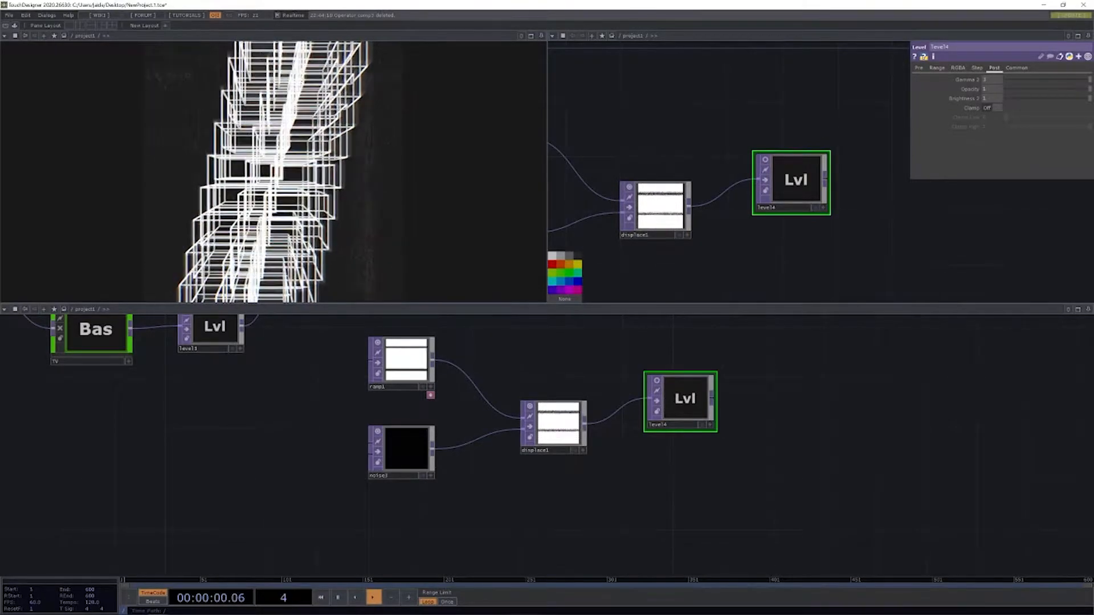
pyautogui.moveTo(774, 172); pyautogui.dragTo(722, 212)
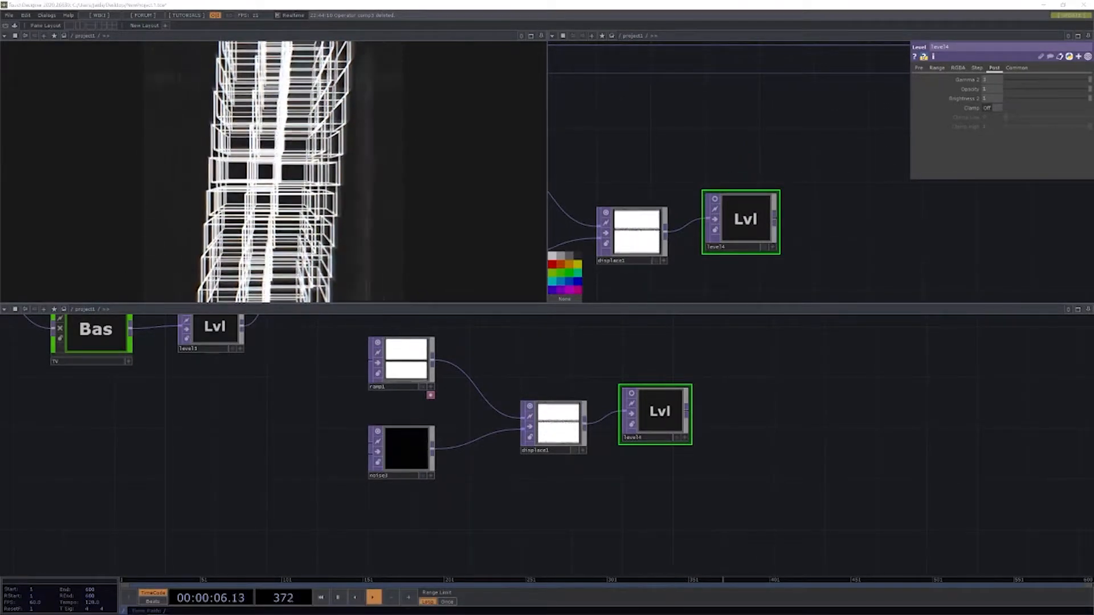
# - Insert a Displace TOP into the wire between the Composite node and the Null
pyautogui.scroll(-3, 684, 155)
pyautogui.moveTo(688, 152); pyautogui.dragTo(715, 155)
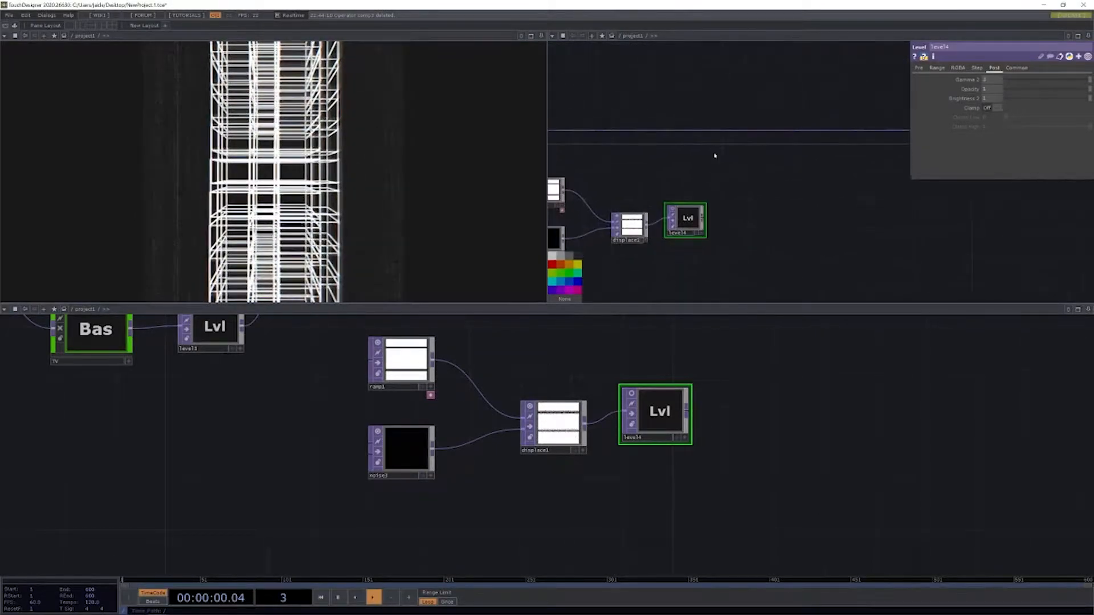
pyautogui.scroll(-2, 666, 150)
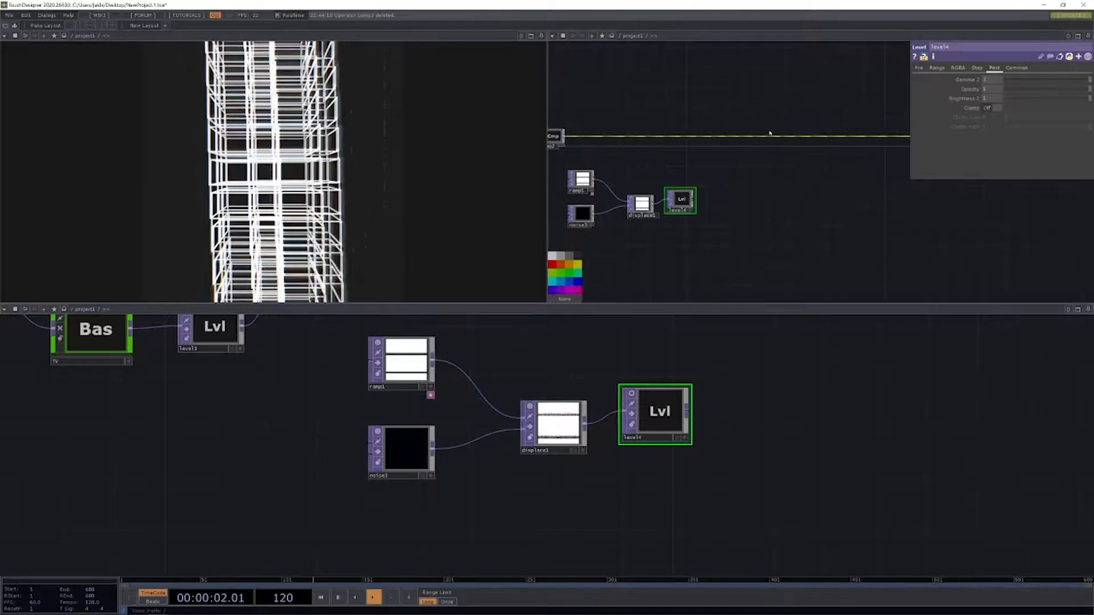
pyautogui.rightClick(769, 134)
pyautogui.click(771, 131)
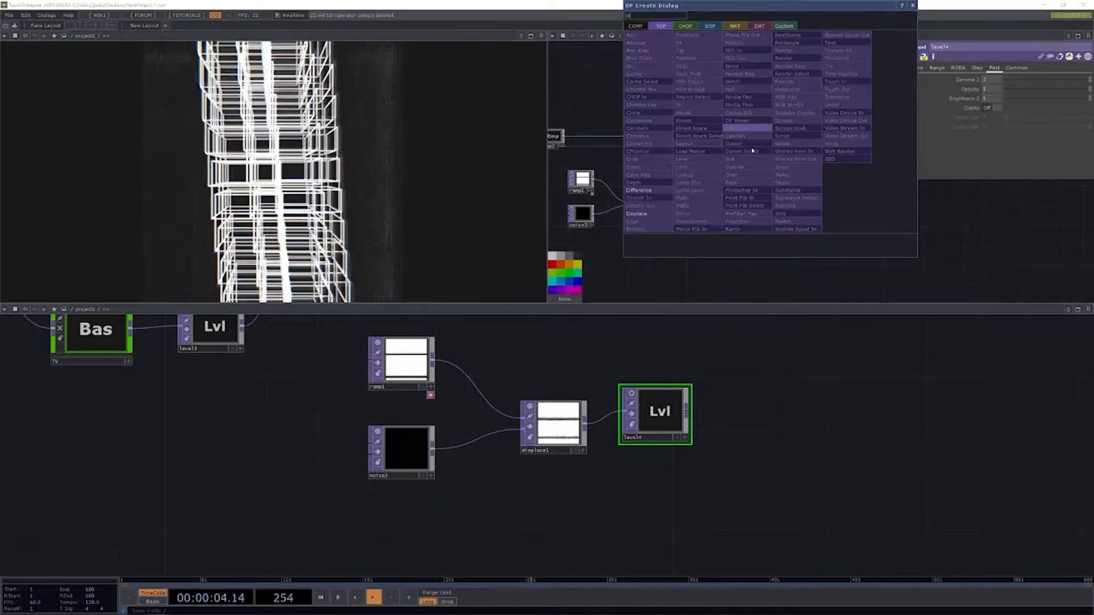
pyautogui.press('Escape')
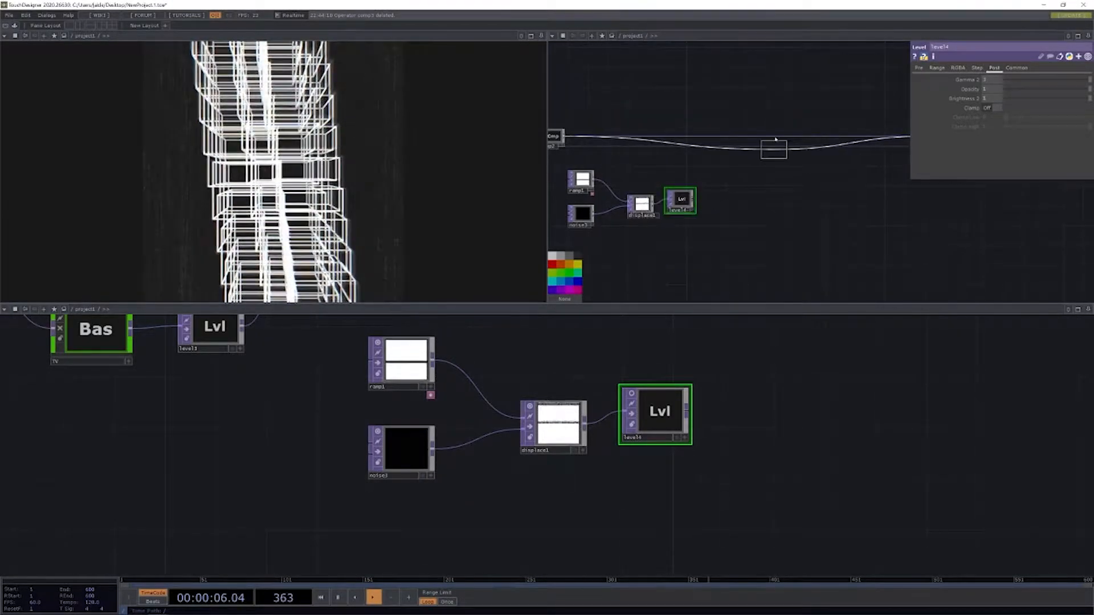
pyautogui.click(774, 136)
# - Connect level4's output to the second input of displace2 and reposition the ramp, noise, displace and level group
pyautogui.moveTo(693, 199); pyautogui.dragTo(762, 141)
pyautogui.moveTo(576, 156); pyautogui.dragTo(673, 227, button='right')
pyautogui.moveTo(684, 200); pyautogui.dragTo(693, 185)
pyautogui.click(657, 230)
pyautogui.moveTo(785, 207); pyautogui.dragTo(753, 234)
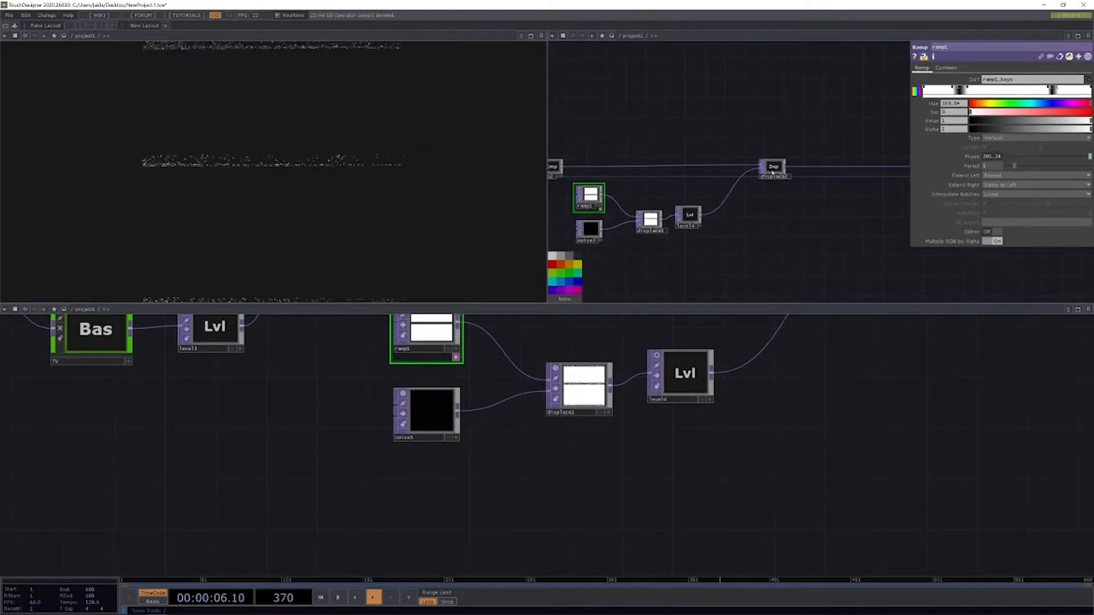
# - Set displace2's displace weight to 0 horizontally and 0.072 vertically, UV weight to 0.934 and offset weight to 0.066
pyautogui.click(773, 171)
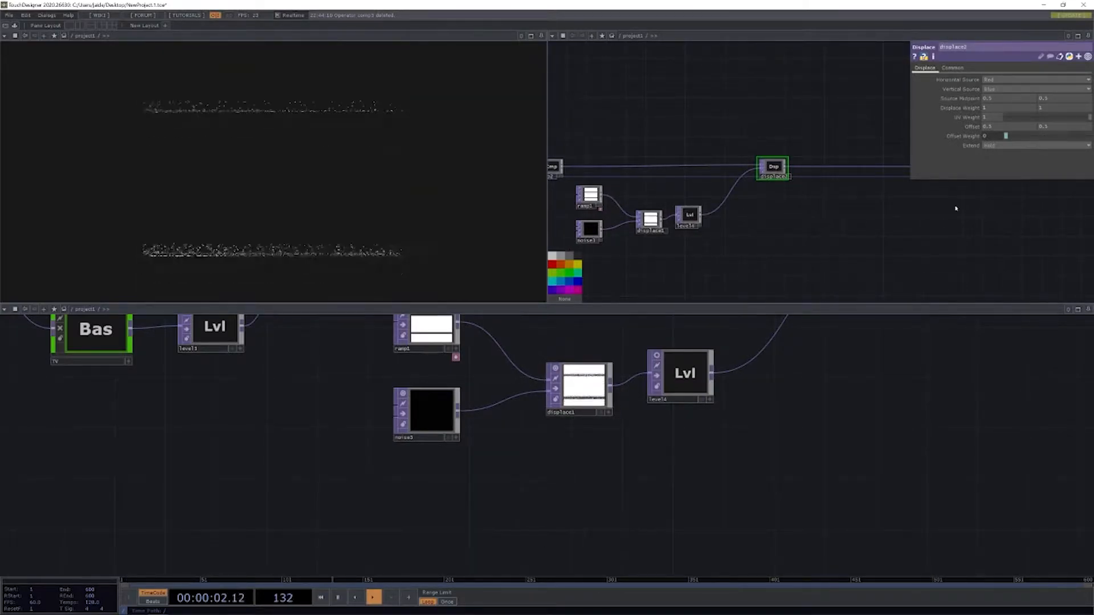
pyautogui.click(981, 108)
pyautogui.write('0')
pyautogui.press('Return')
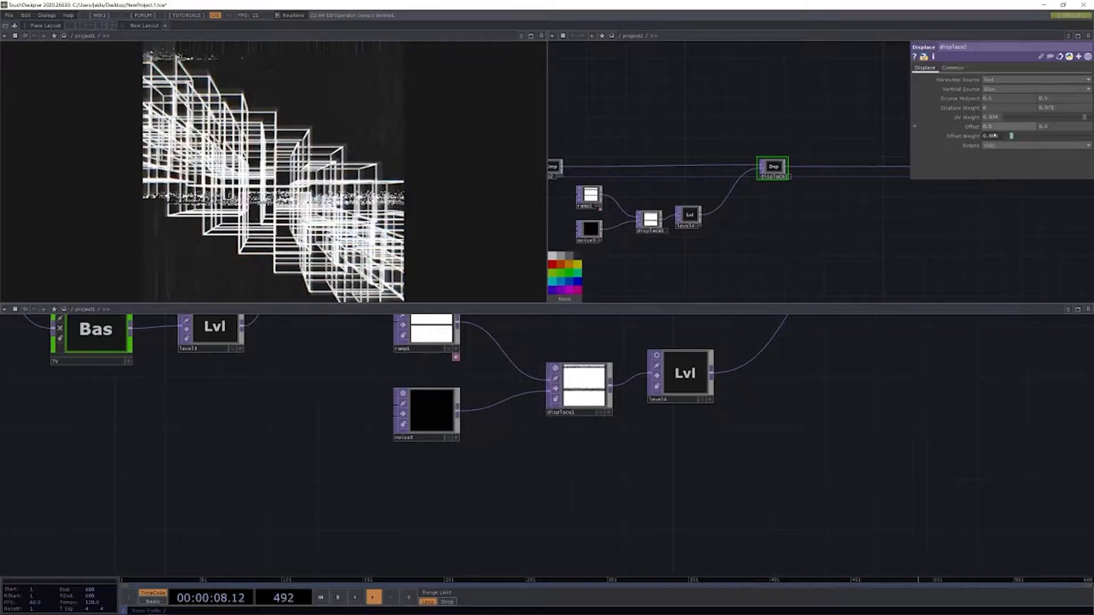
# - Try the Zero extend mode on displace2 and undo it
pyautogui.click(992, 145)
pyautogui.click(988, 163)
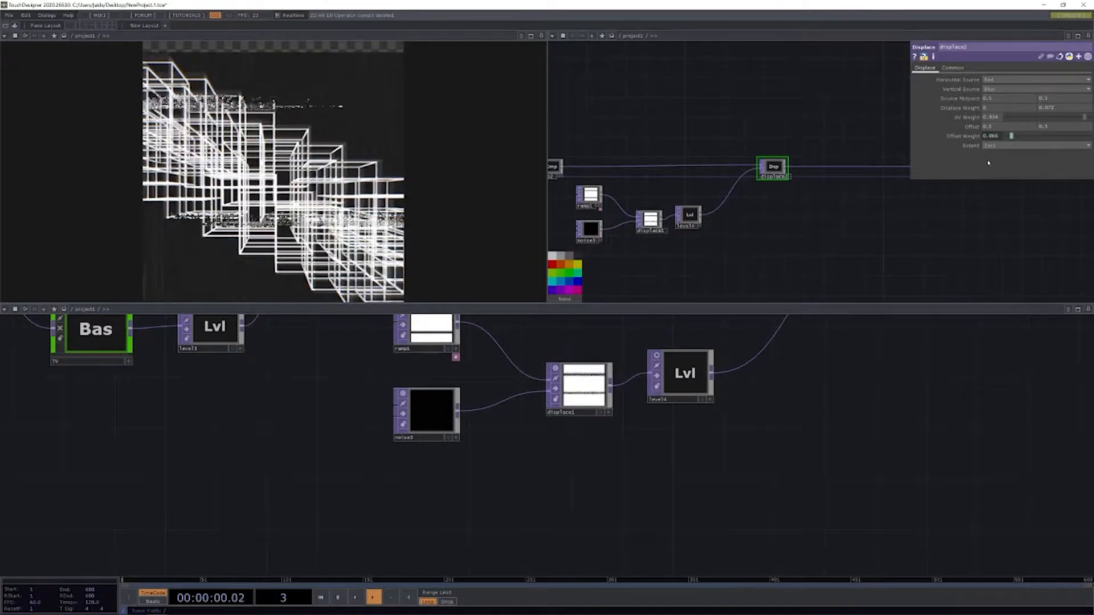
pyautogui.hotkey('ctrl', 'z')
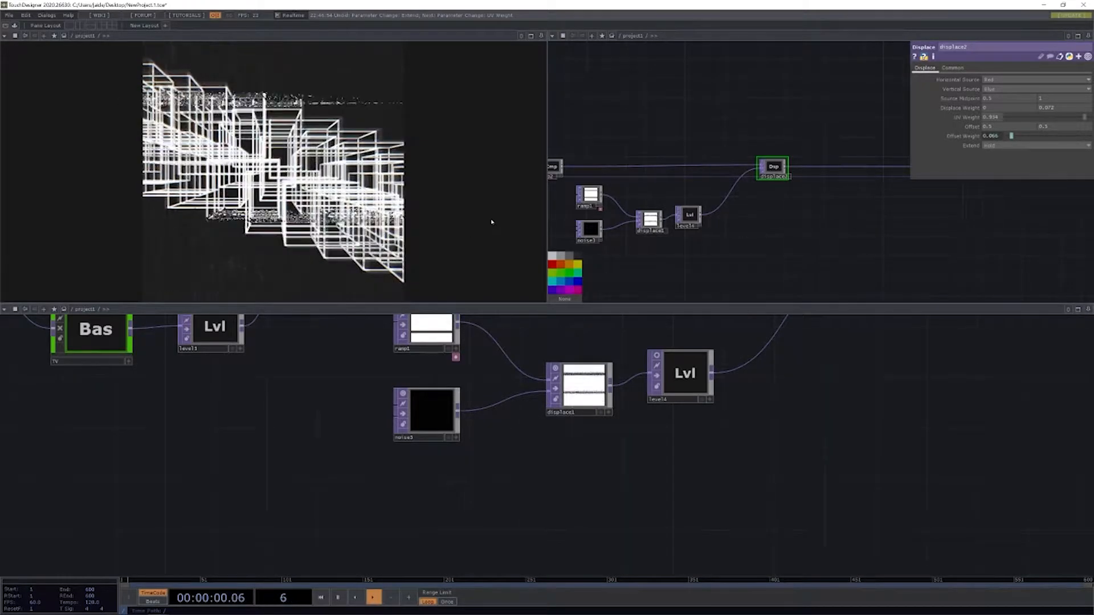
# - Lower the opacity of the Level node following the TV component to 0.153
pyautogui.scroll(-3, 815, 238)
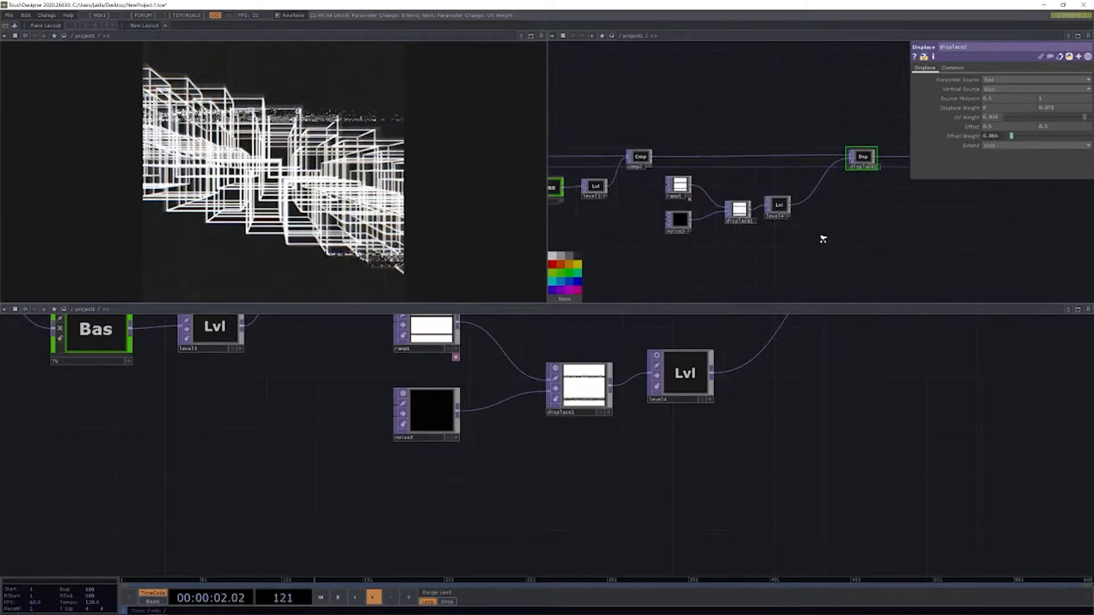
pyautogui.scroll(3, 661, 205)
pyautogui.click(665, 199)
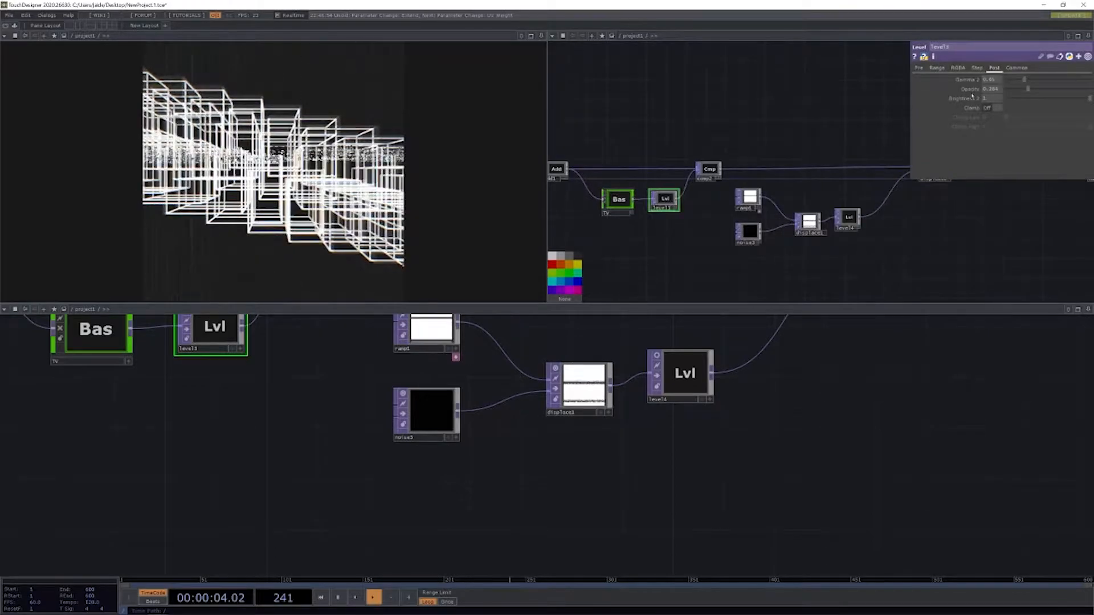
pyautogui.moveTo(1024, 90); pyautogui.dragTo(1018, 90)
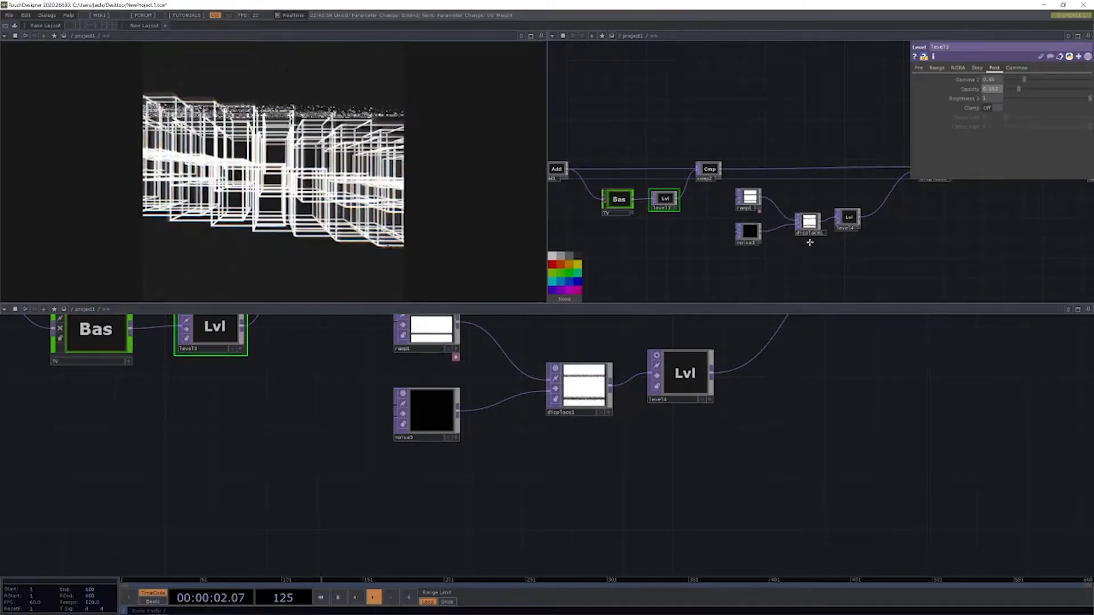
# - Move the Null node farther from displace2 to make room in the network
pyautogui.moveTo(806, 240); pyautogui.dragTo(753, 241)
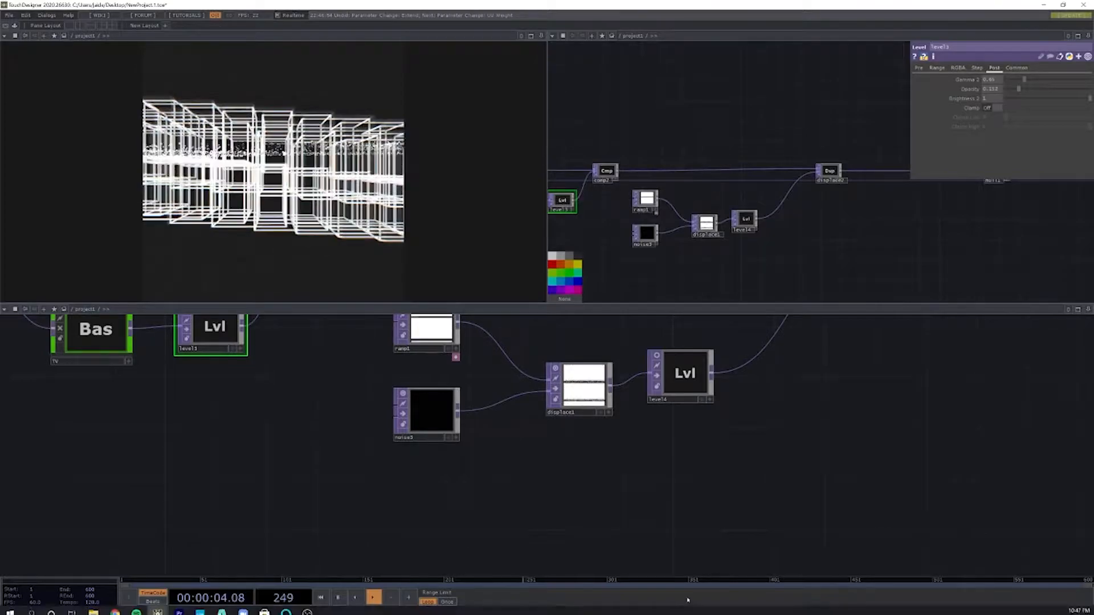
pyautogui.moveTo(849, 242); pyautogui.dragTo(629, 217)
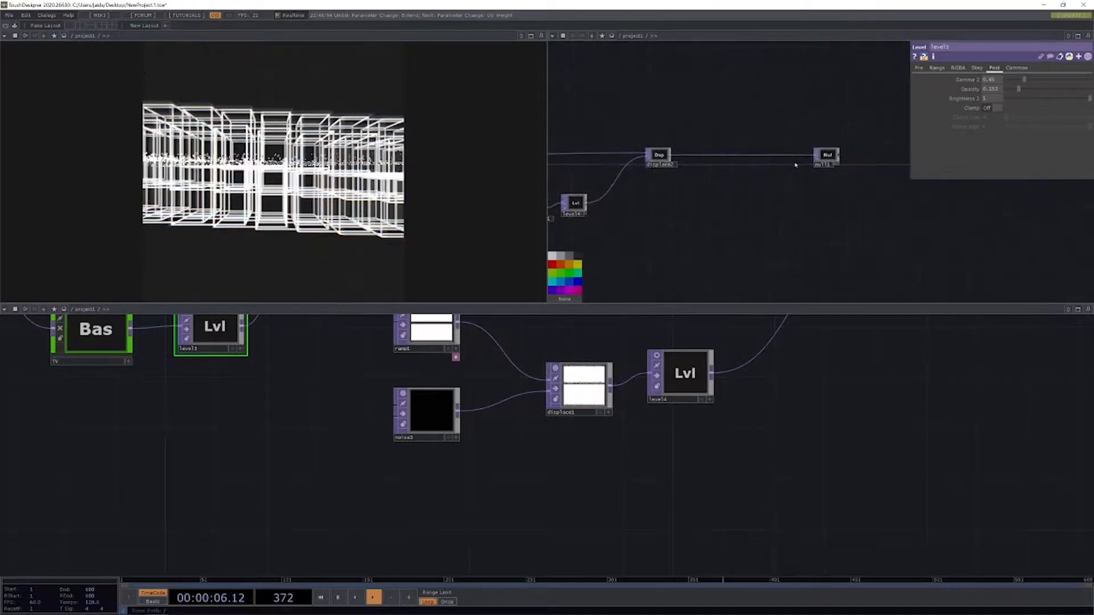
pyautogui.moveTo(895, 154); pyautogui.dragTo(899, 155)
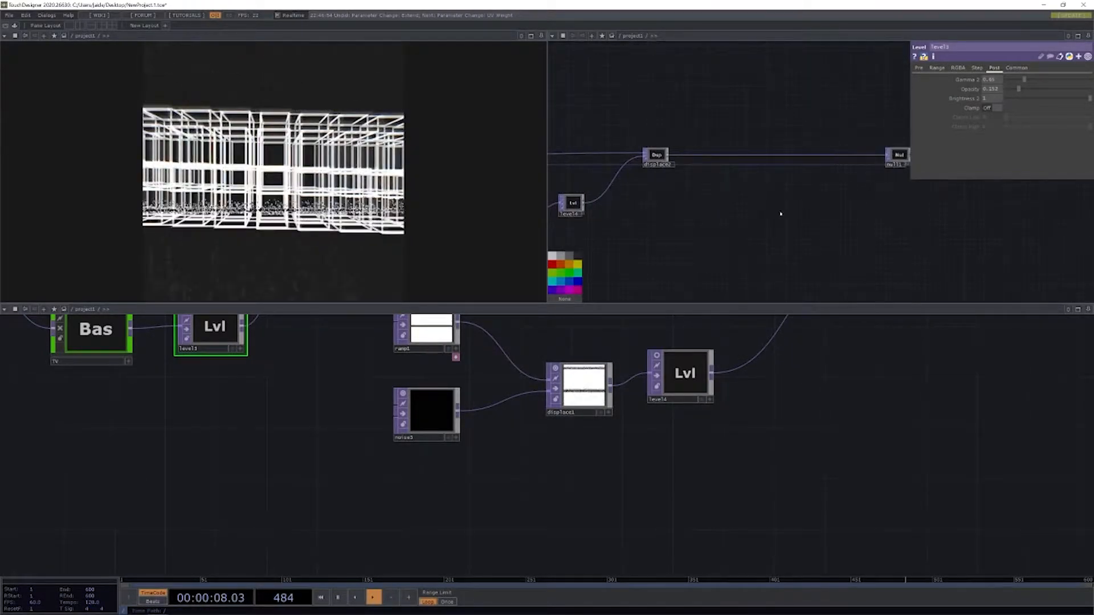
# - Paste the copied Movie File In node below the noise node
pyautogui.moveTo(783, 196); pyautogui.dragTo(807, 178)
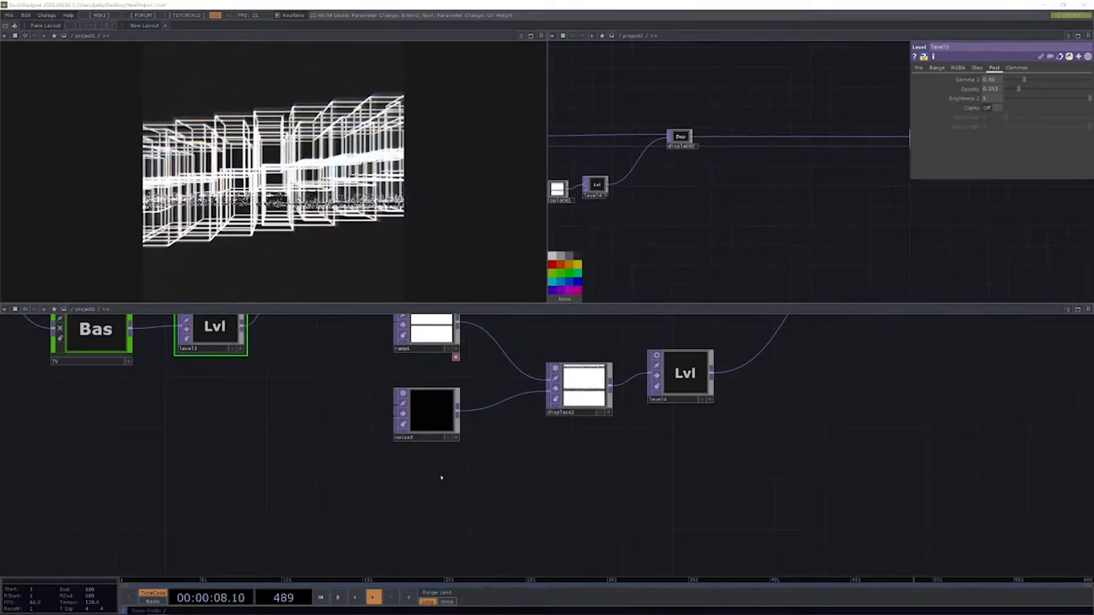
pyautogui.press('h')
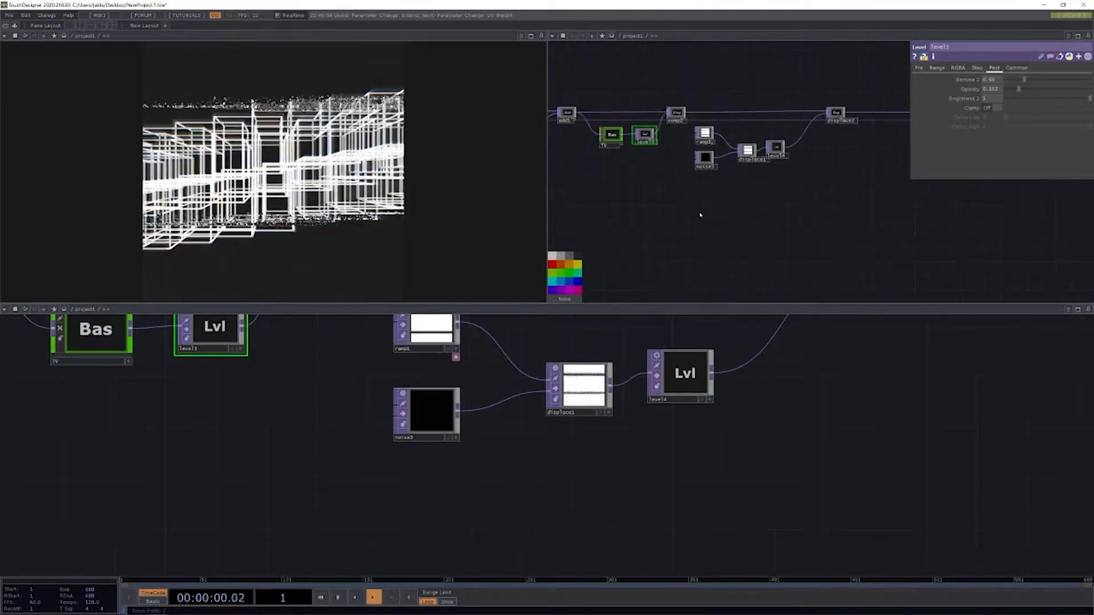
pyautogui.hotkey('ctrl', 'v')
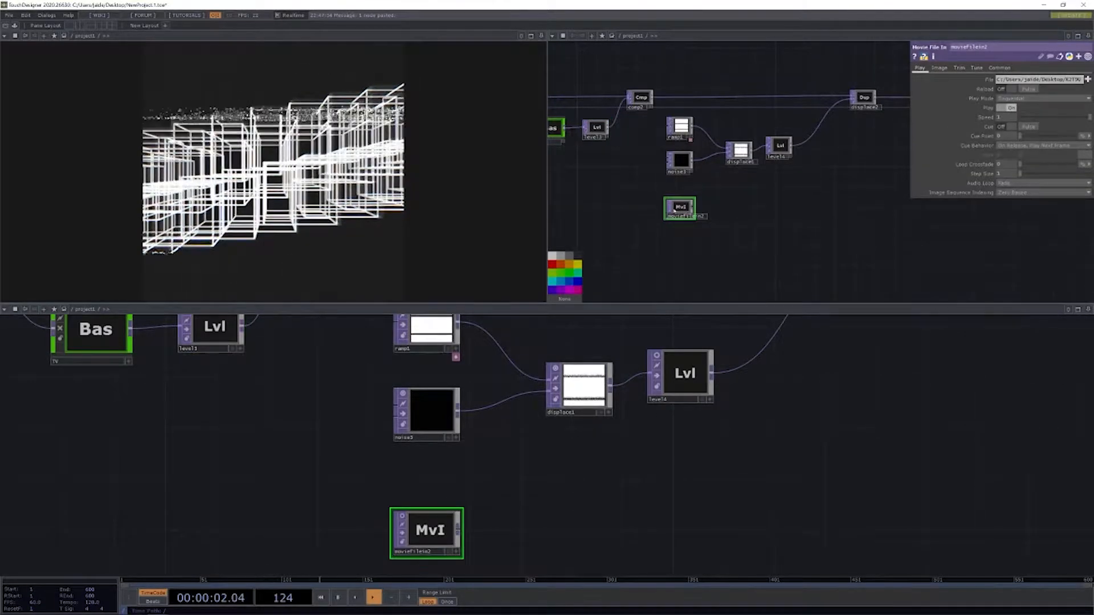
# - Examine the vertical RGB stripe pattern in the pasted Movie File In node at close range
pyautogui.scroll(3, 673, 197)
pyautogui.scroll(3, 673, 195)
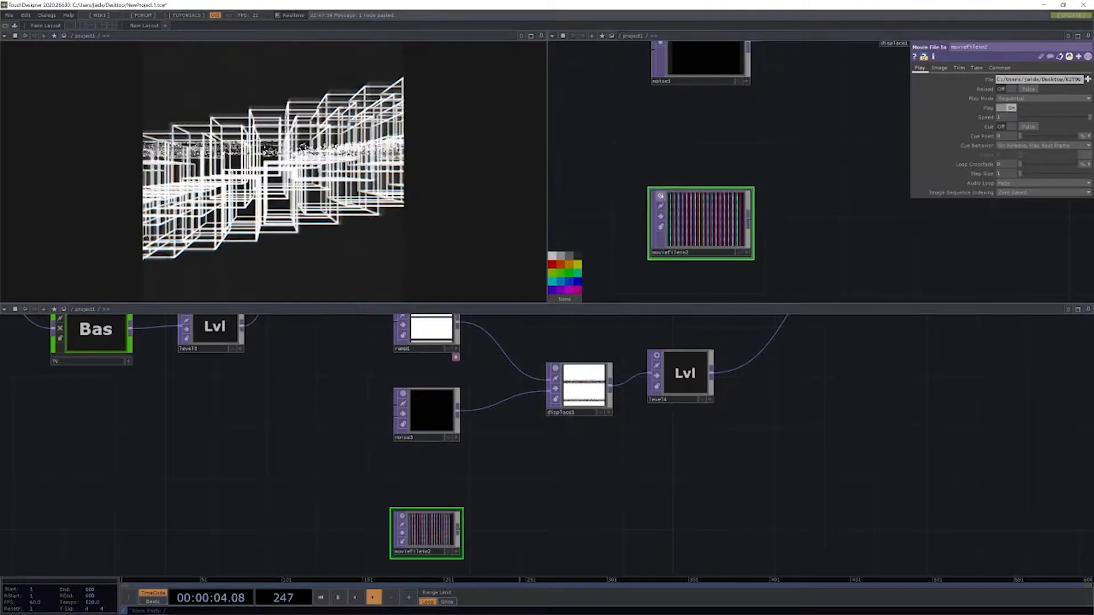
pyautogui.scroll(2, 717, 240)
pyautogui.scroll(-3, 712, 225)
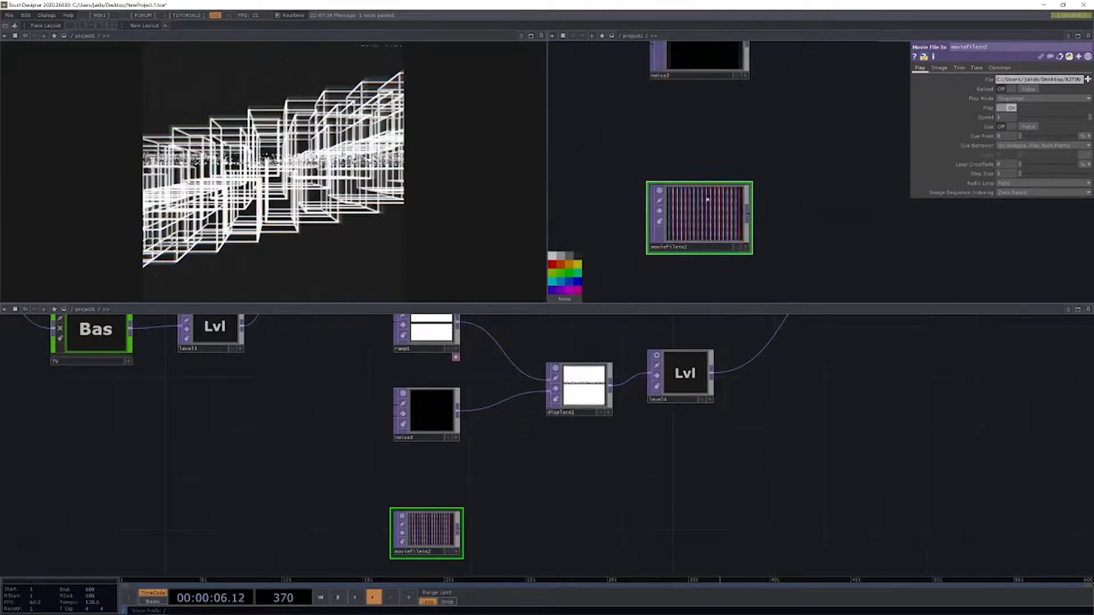
pyautogui.moveTo(726, 126); pyautogui.dragTo(796, 171)
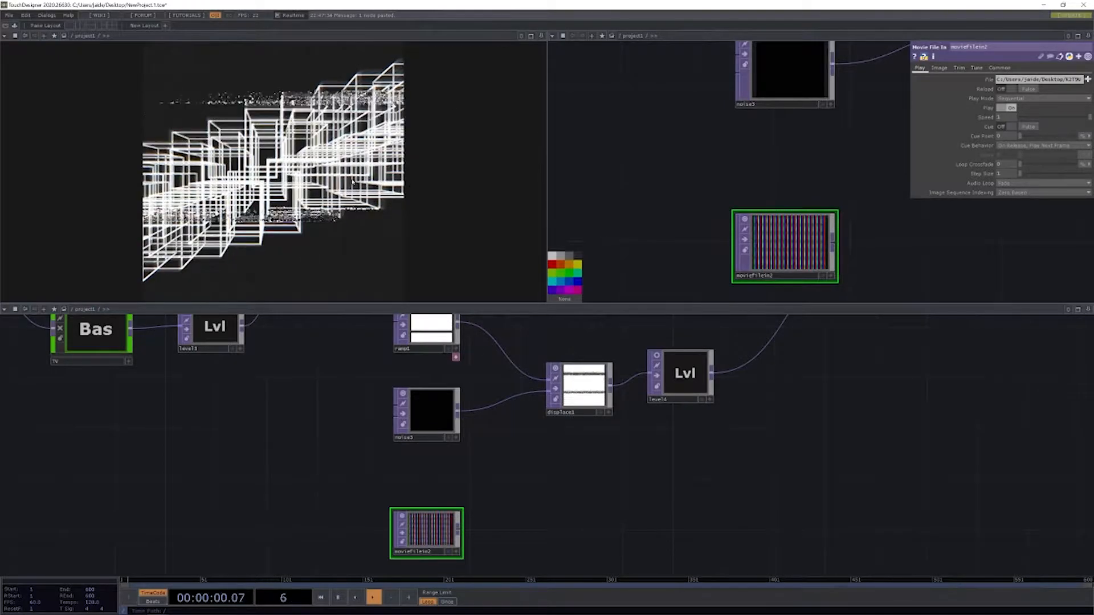
pyautogui.scroll(2, 789, 235)
pyautogui.scroll(2, 803, 260)
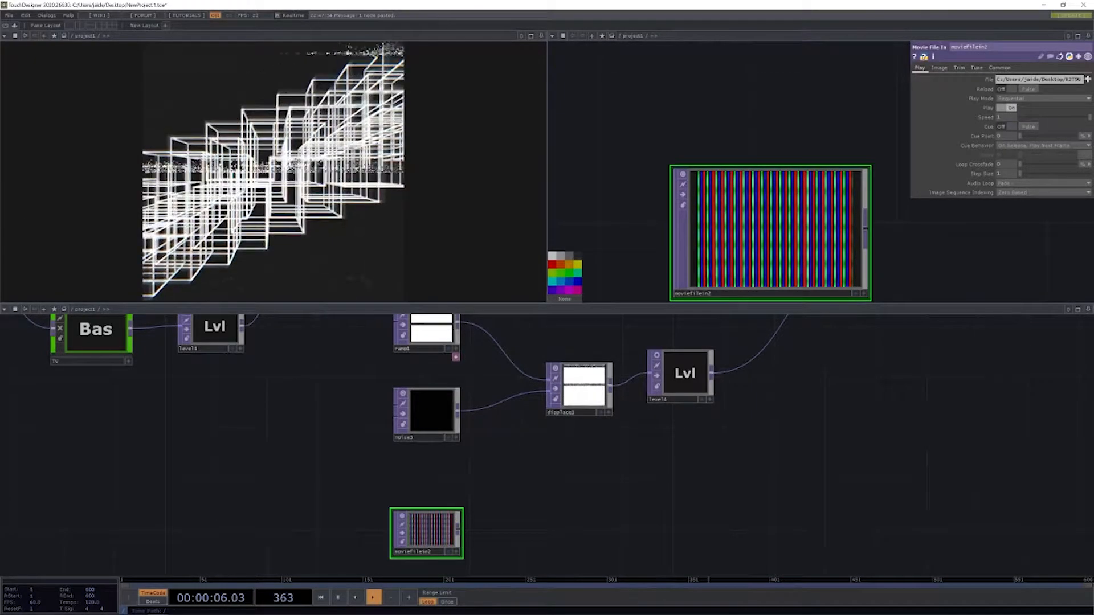
# - Switch to the browser to view the Google image results for "crt rgb", and return to the TouchDesigner network
pyautogui.hotkey('alt', 'Tab')
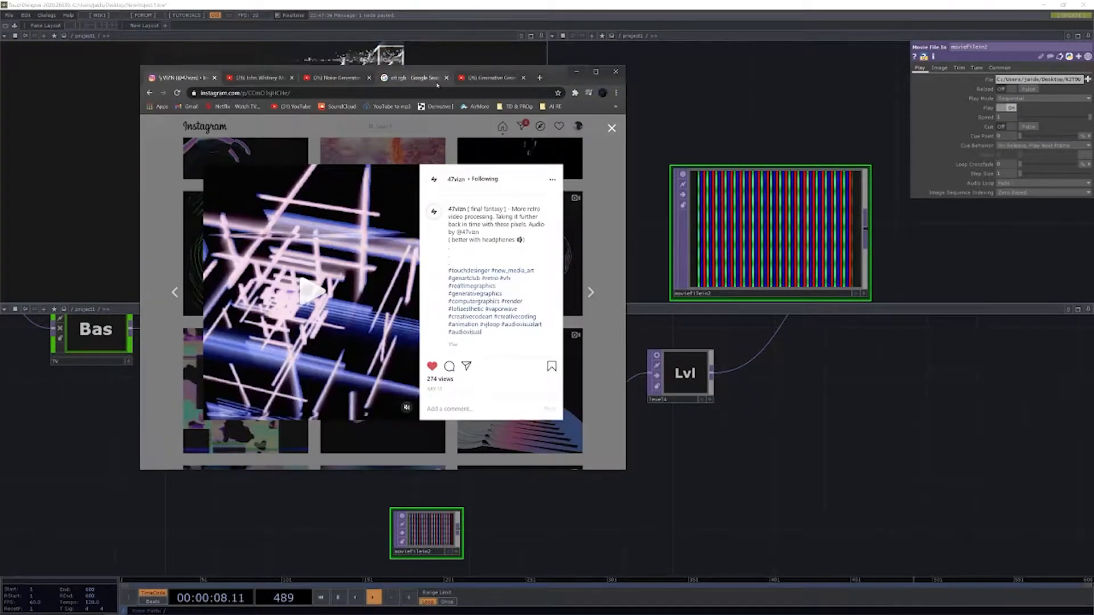
pyautogui.click(422, 78)
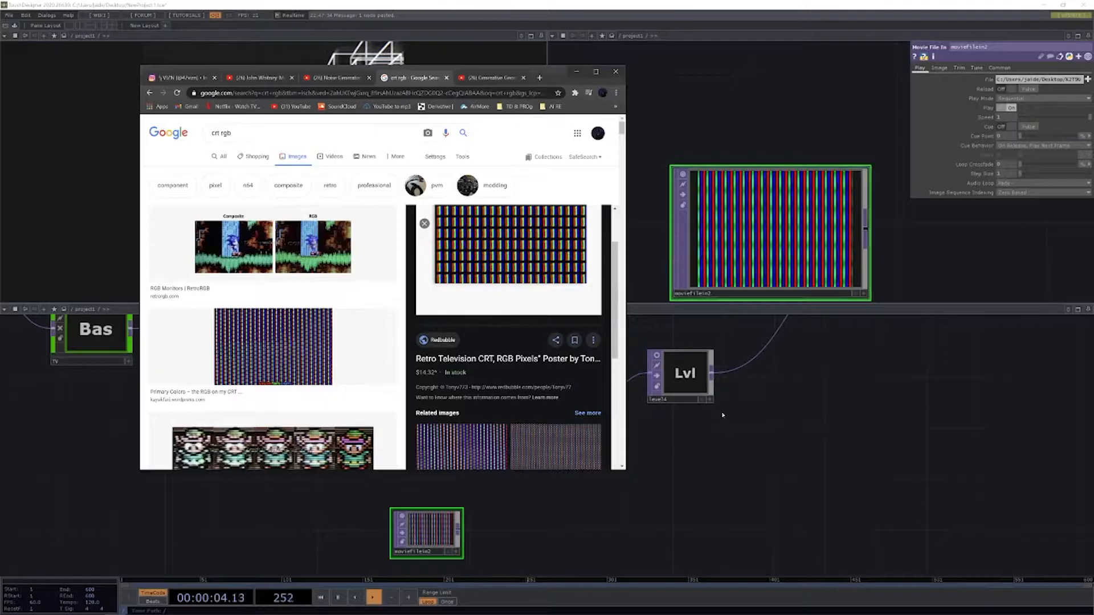
pyautogui.hotkey('alt', 'Tab')
pyautogui.scroll(-5, 259, 434)
pyautogui.scroll(3, 323, 391)
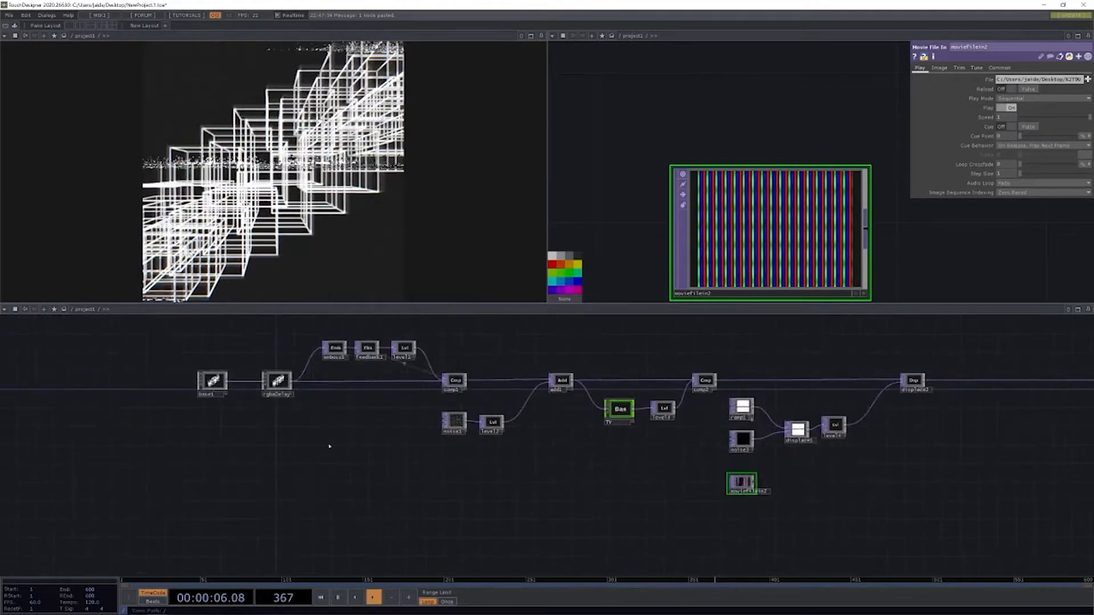
pyautogui.moveTo(593, 498); pyautogui.dragTo(452, 405)
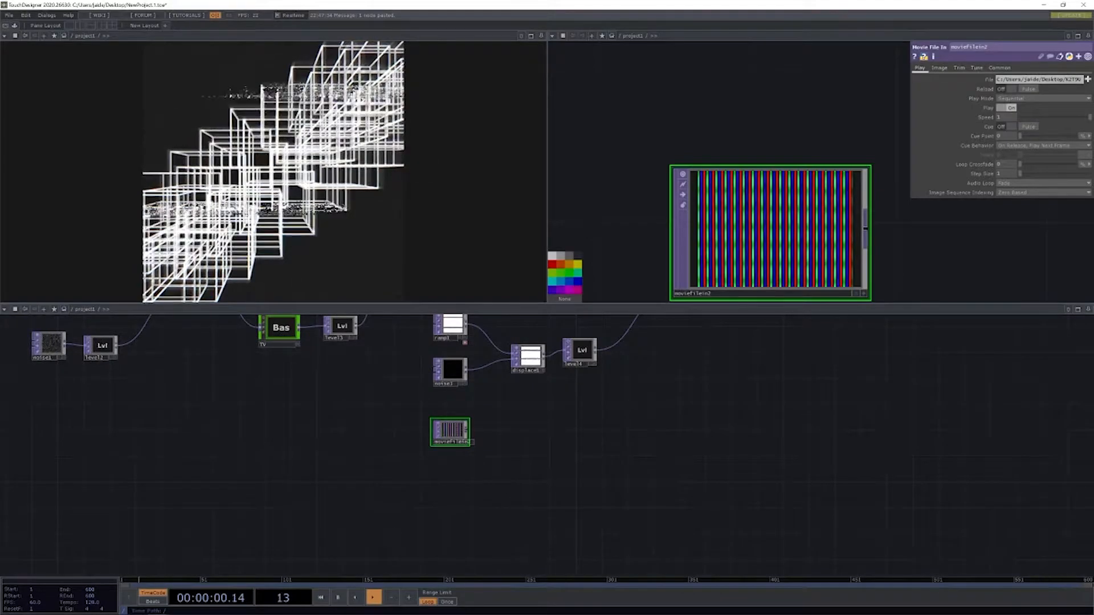
# - Look through the related CRT RGB images in the browser and view the CertBlaster dot-pattern image
pyautogui.hotkey('alt', 'Tab')
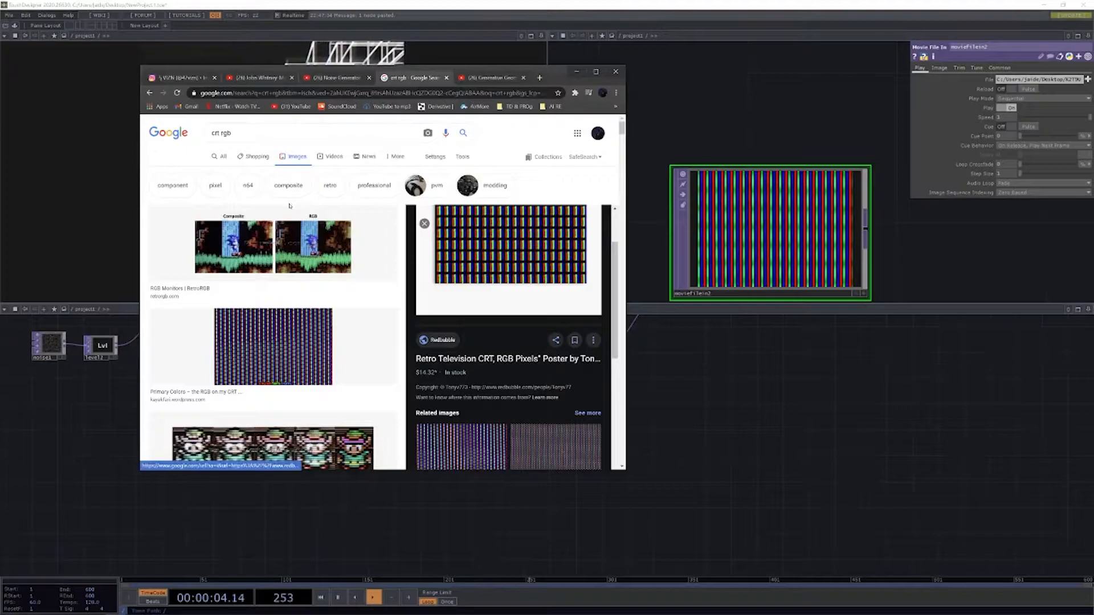
pyautogui.scroll(-3, 287, 211)
pyautogui.scroll(1, 248, 271)
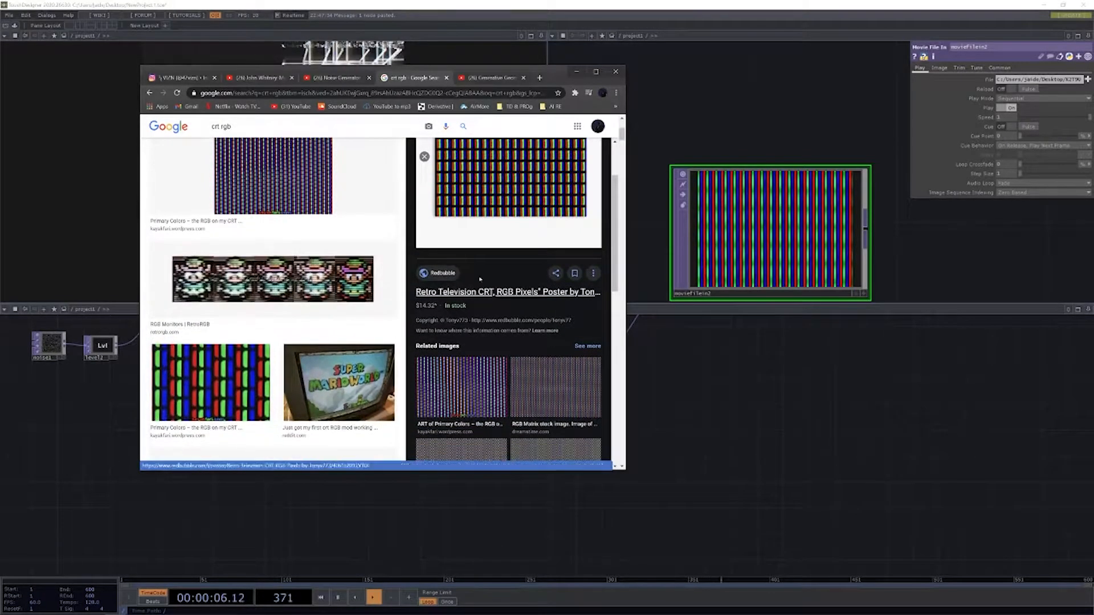
pyautogui.scroll(-1, 712, 385)
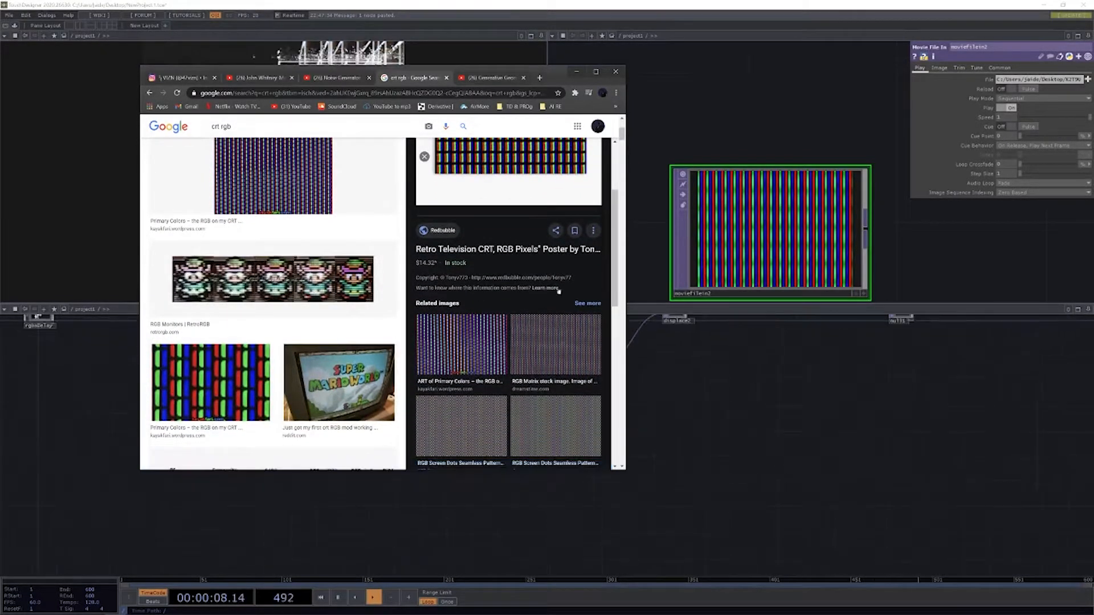
pyautogui.scroll(-4, 523, 405)
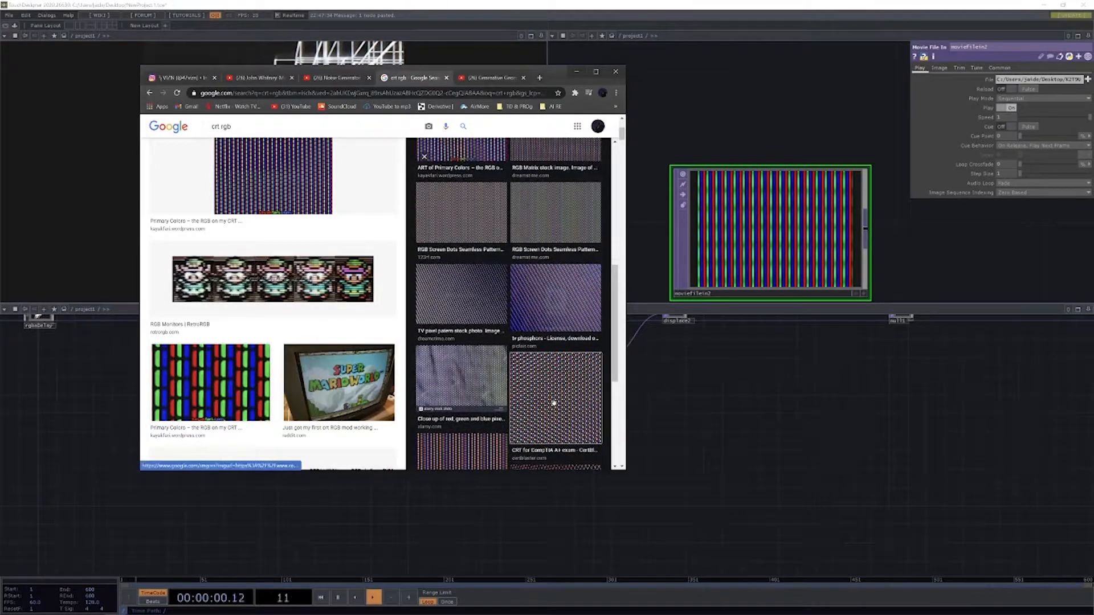
pyautogui.click(523, 404)
pyautogui.scroll(5, 532, 308)
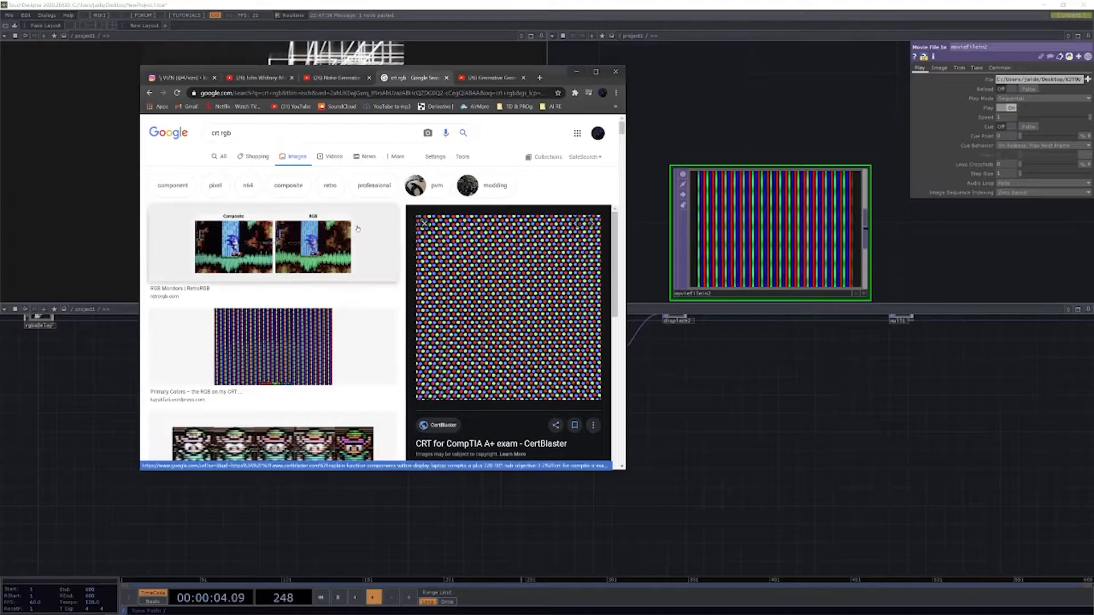
# - View the old CRT television photo and the CRT screen-text close-up in the image results, and return to TouchDesigner
pyautogui.click(424, 223)
pyautogui.scroll(-3, 358, 361)
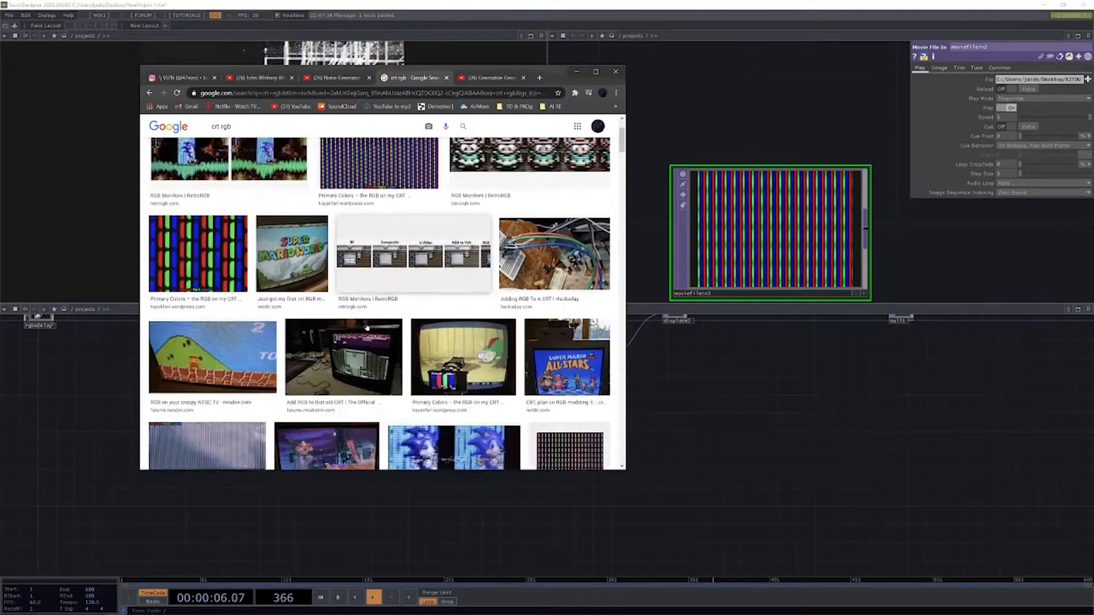
pyautogui.click(352, 266)
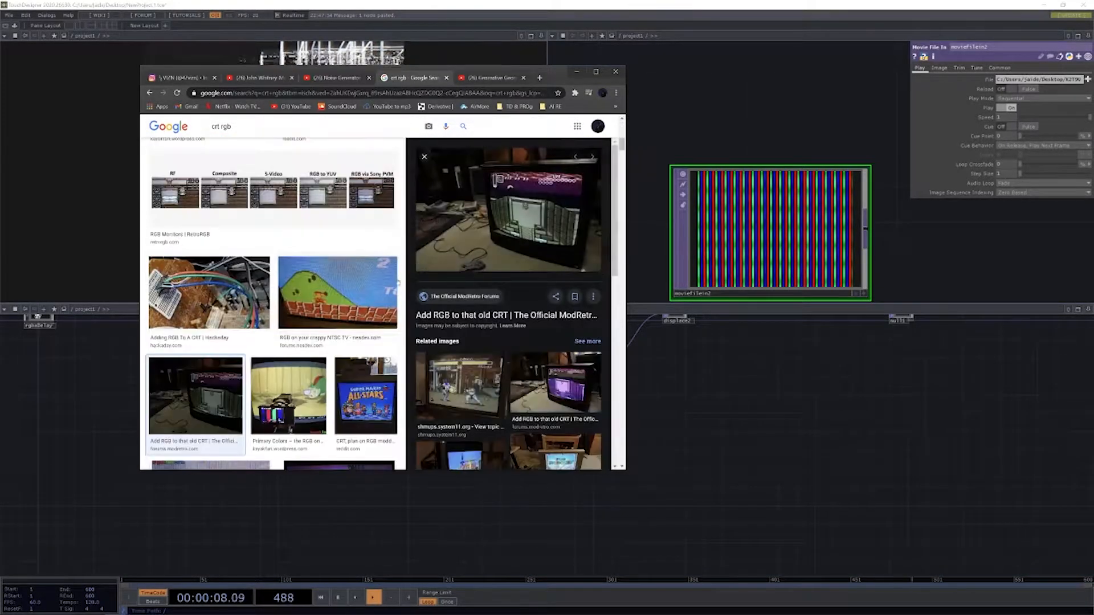
pyautogui.click(424, 156)
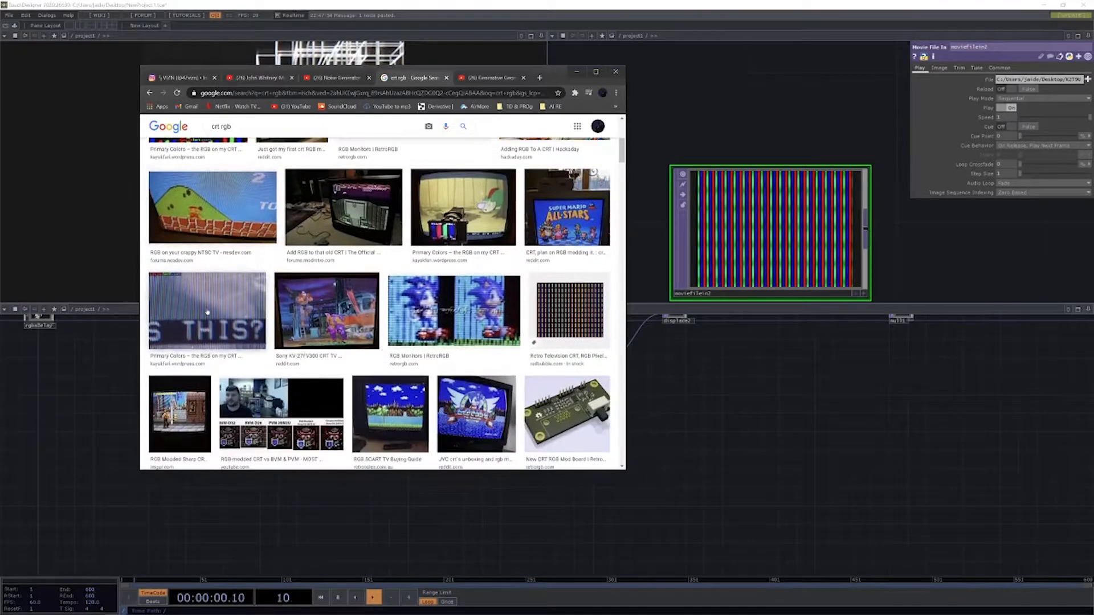
pyautogui.click(208, 314)
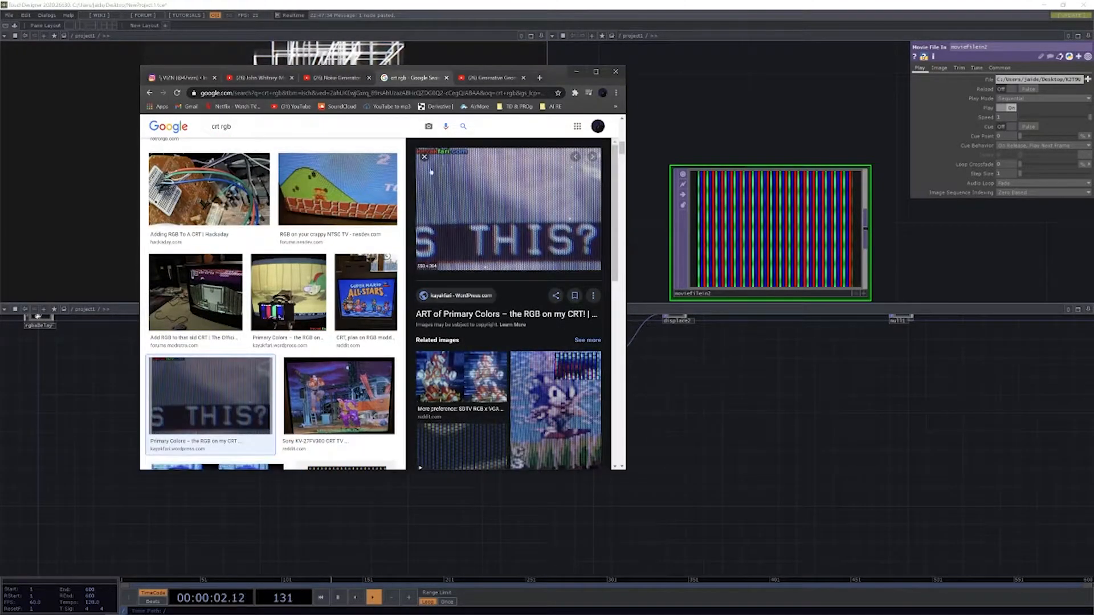
pyautogui.click(724, 380)
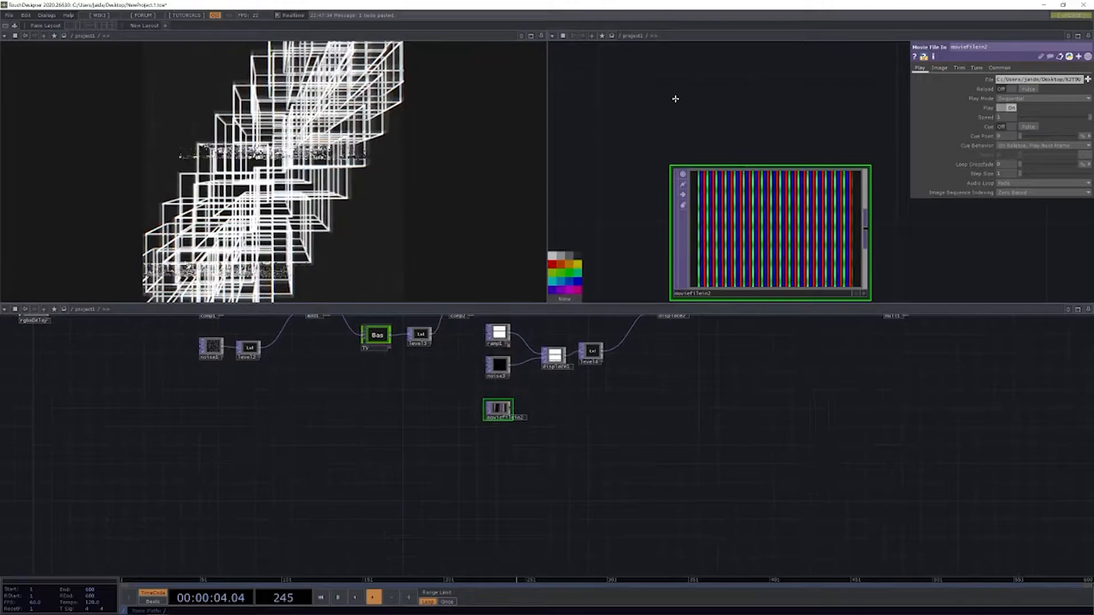
# - Add a Noise TOP connected to the output of the RGB stripe Movie File In node
pyautogui.moveTo(754, 195); pyautogui.dragTo(699, 182)
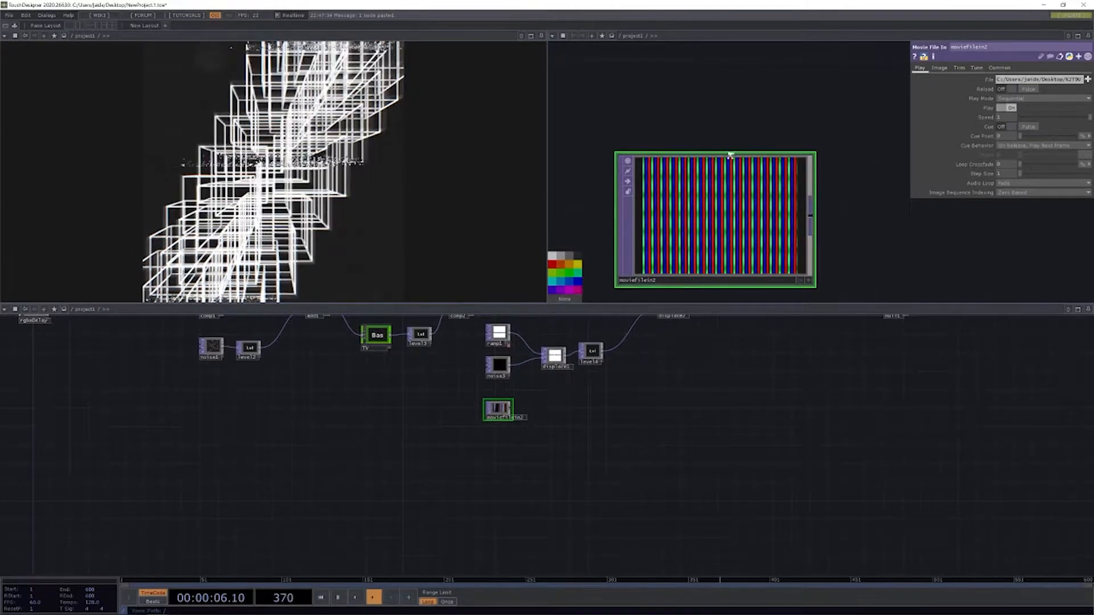
pyautogui.scroll(-2, 709, 108)
pyautogui.moveTo(708, 108); pyautogui.dragTo(638, 142)
pyautogui.scroll(-3, 647, 171)
pyautogui.moveTo(688, 186); pyautogui.dragTo(692, 189)
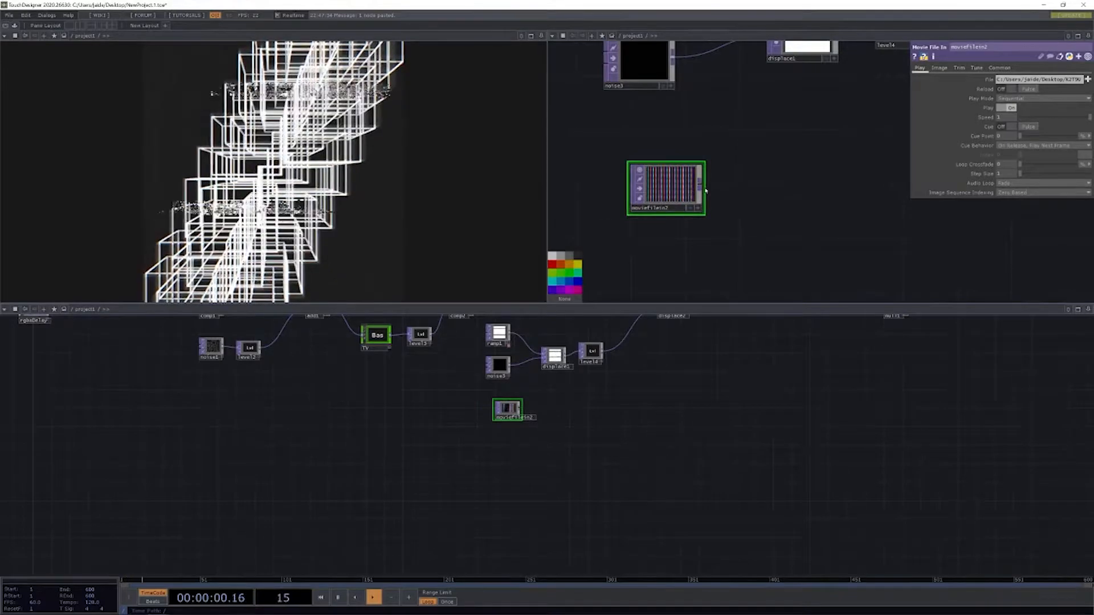
pyautogui.rightClick(700, 190)
pyautogui.write('noi')
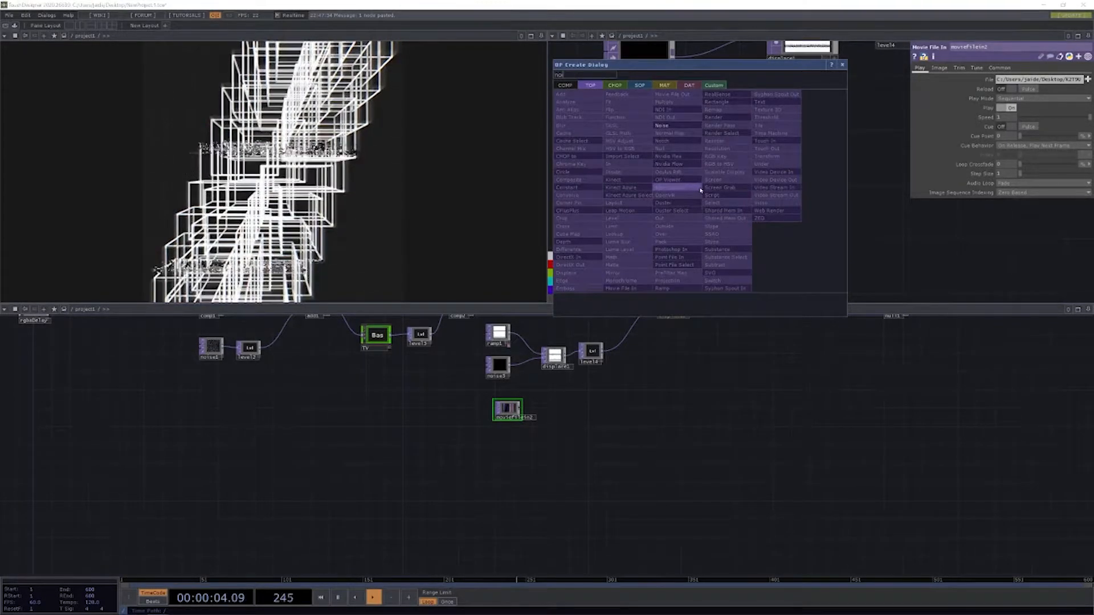
pyautogui.click(670, 125)
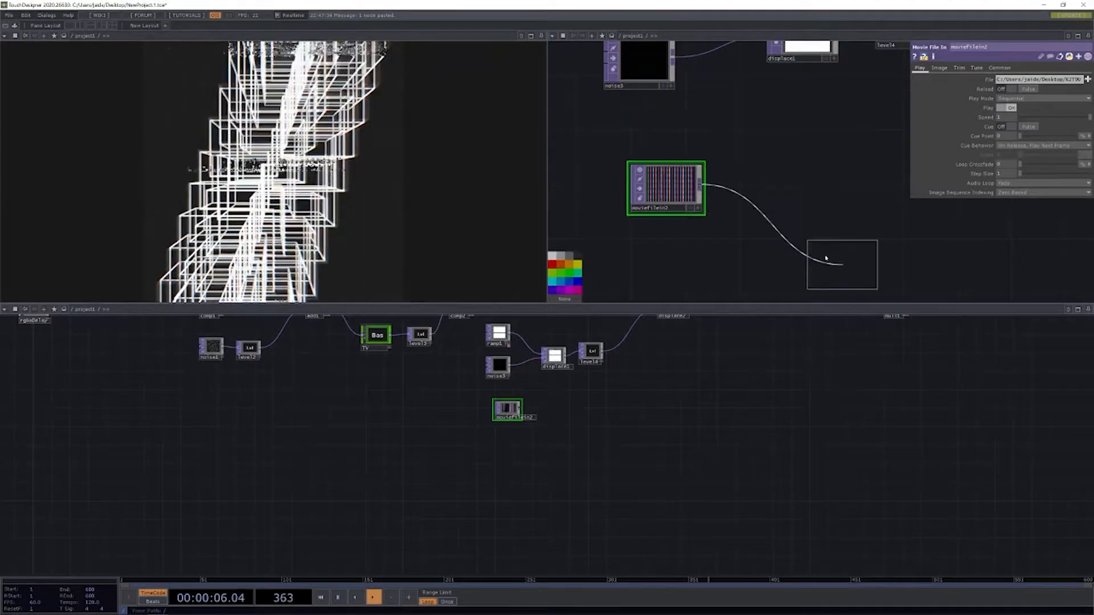
pyautogui.click(826, 258)
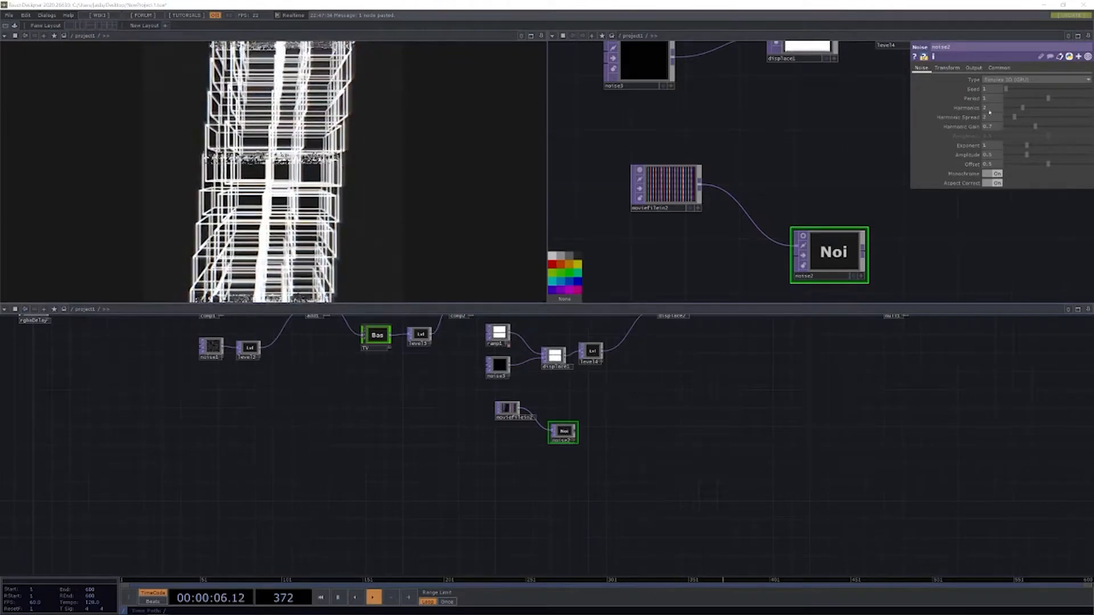
# - Set the new Noise node's type to Random (GPU) and give its seed noise3's expression absTime.seconds/1000
pyautogui.click(1009, 80)
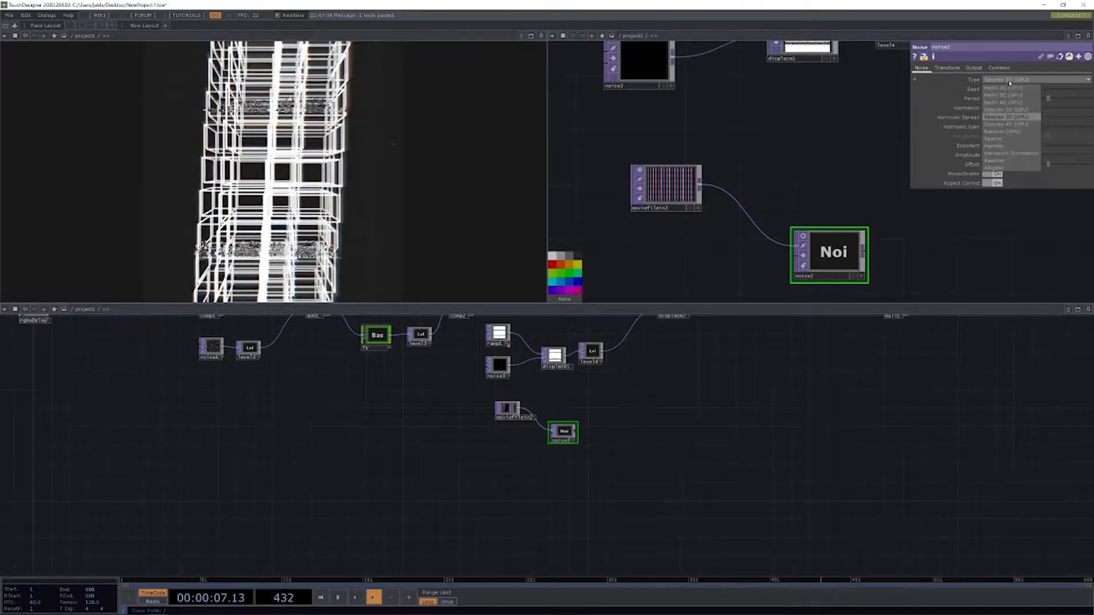
pyautogui.click(1006, 132)
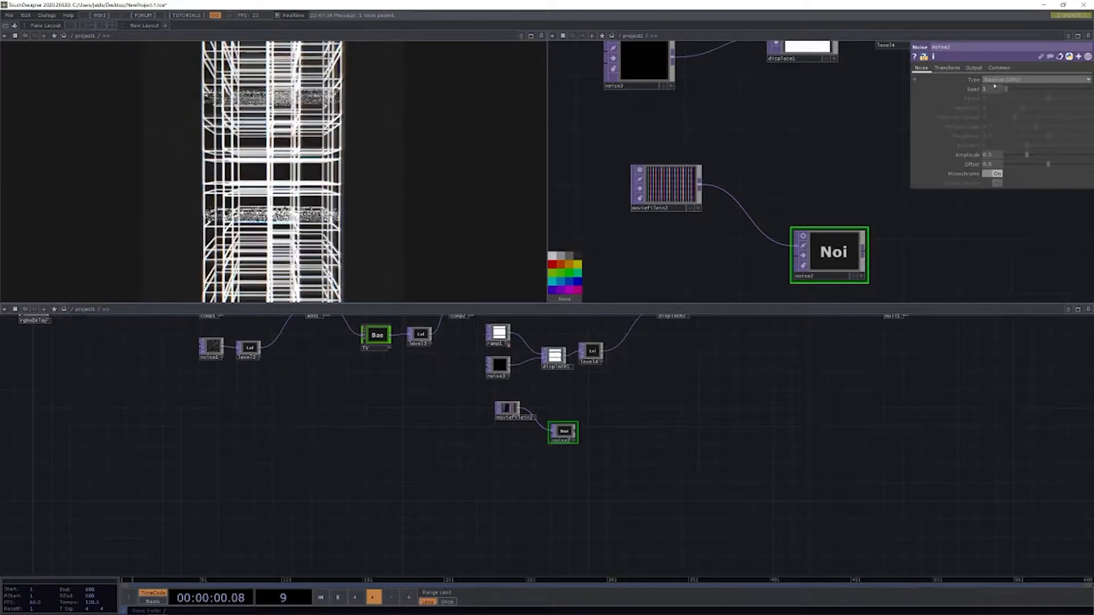
pyautogui.scroll(-2, 704, 144)
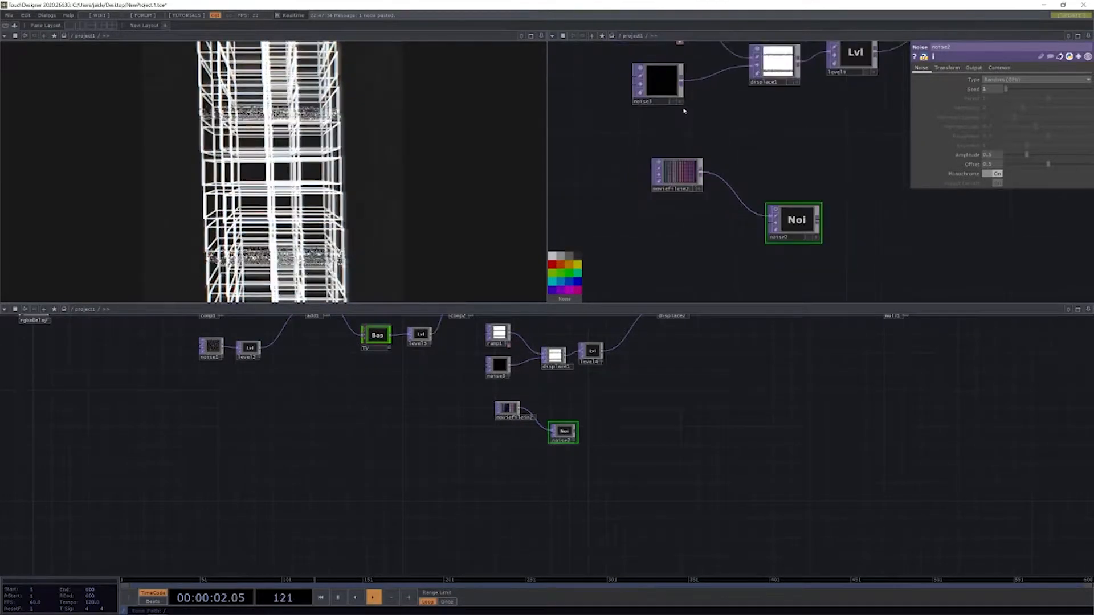
pyautogui.click(658, 80)
pyautogui.click(1015, 99)
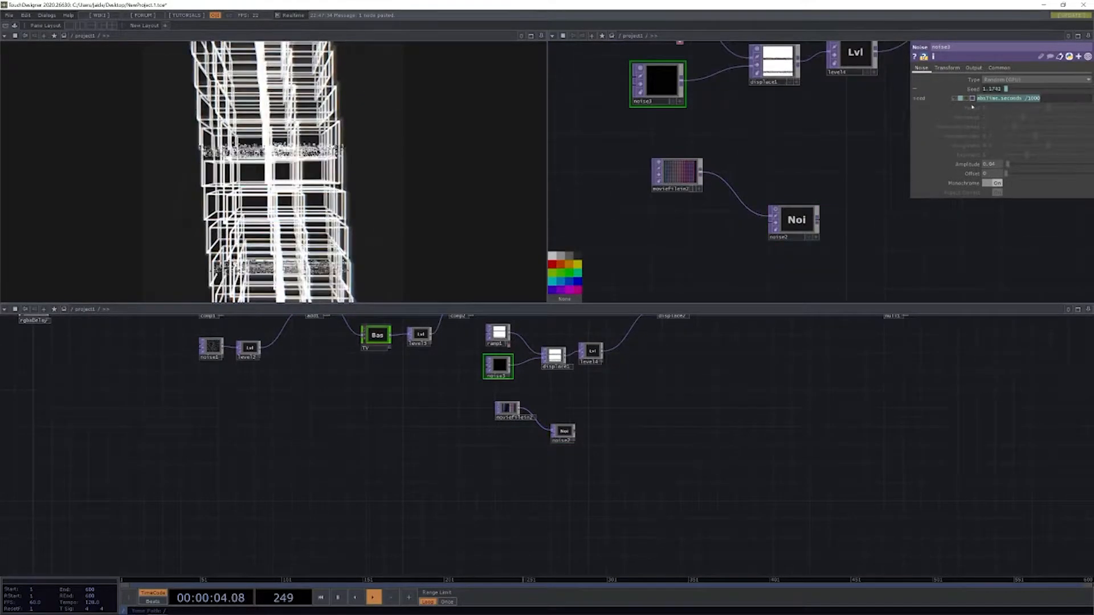
pyautogui.click(787, 228)
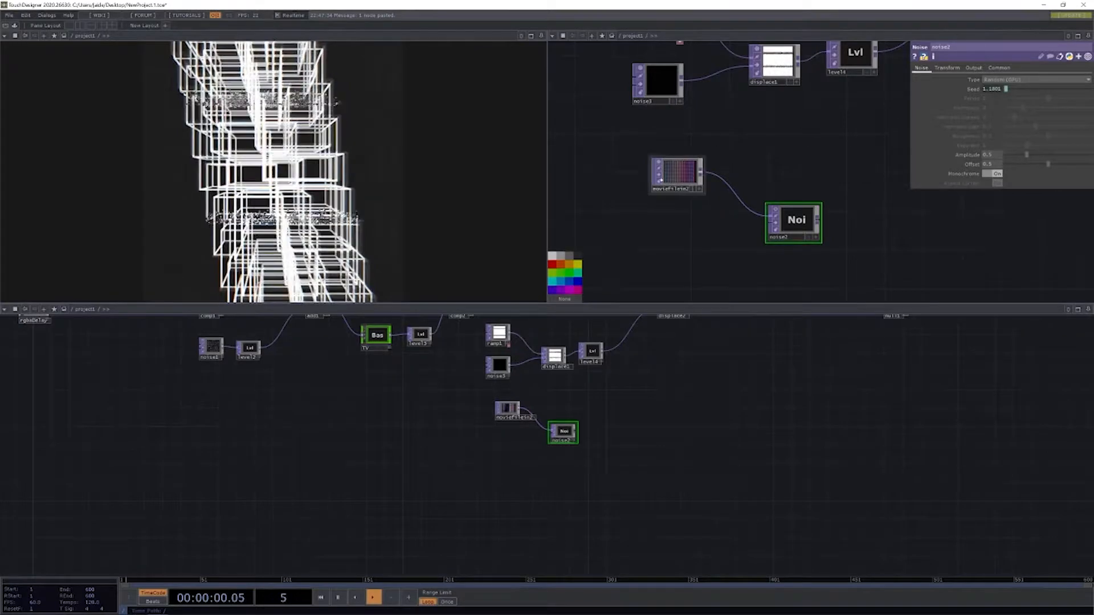
# - Set the new Noise node's amplitude to 0.47 and its offset to 0
pyautogui.scroll(3, 693, 182)
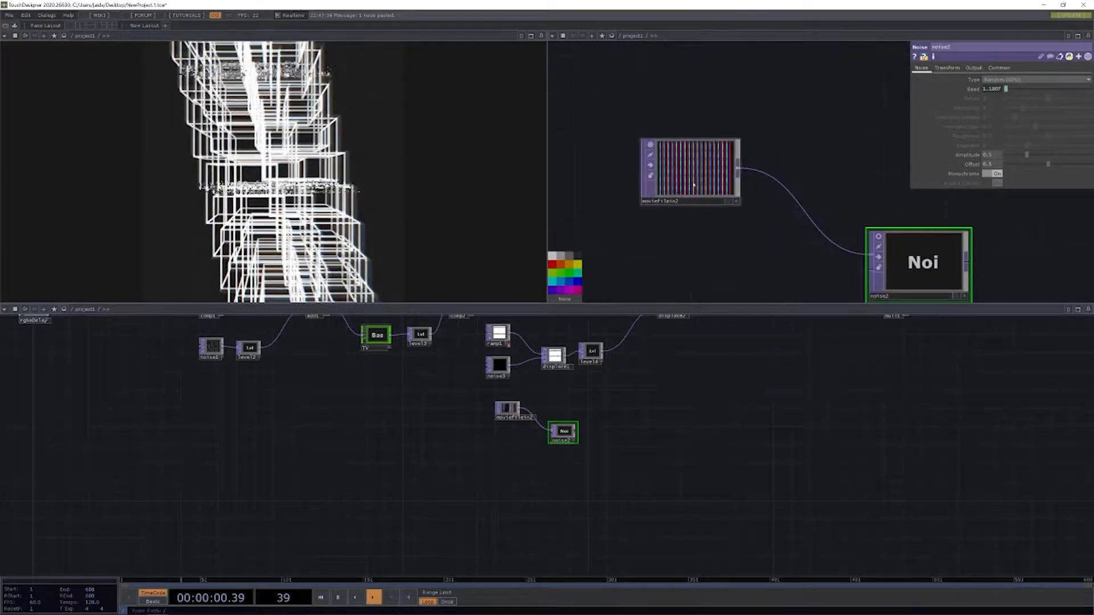
pyautogui.click(971, 89)
pyautogui.click(971, 90)
pyautogui.scroll(-3, 904, 196)
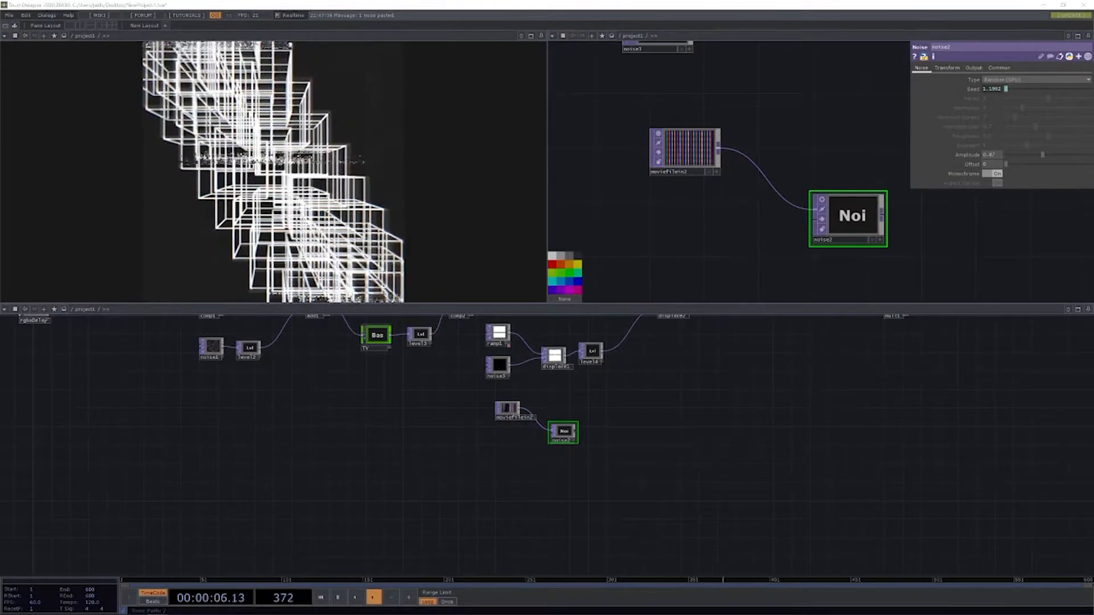
# - Examine the grain over the RGB stripes in the new Noise node's output at different magnifications
pyautogui.moveTo(761, 134); pyautogui.dragTo(678, 137)
pyautogui.scroll(5, 767, 200)
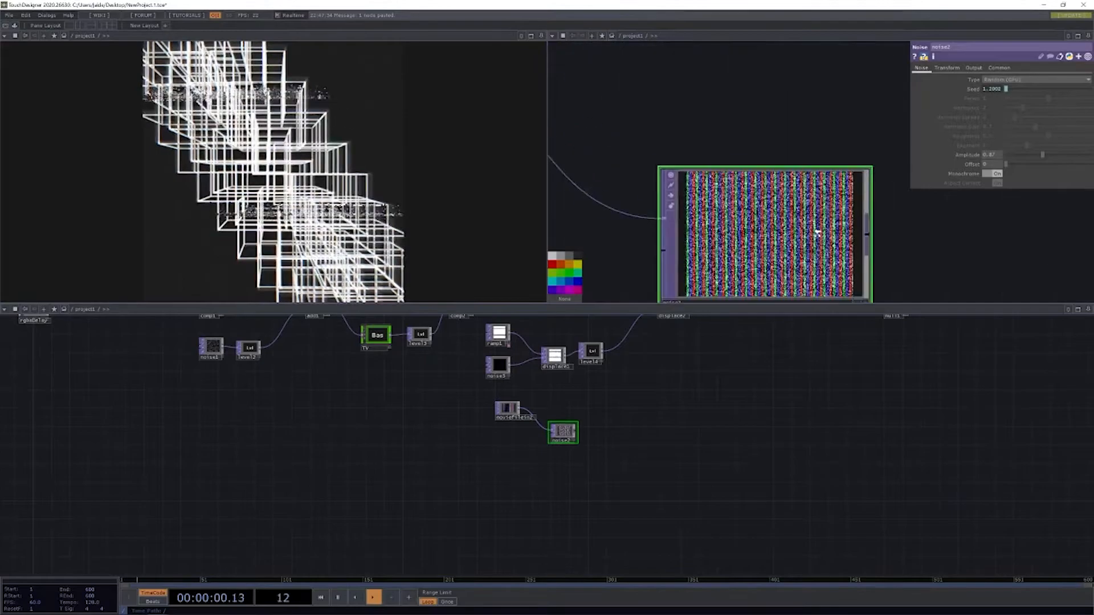
pyautogui.scroll(3, 817, 233)
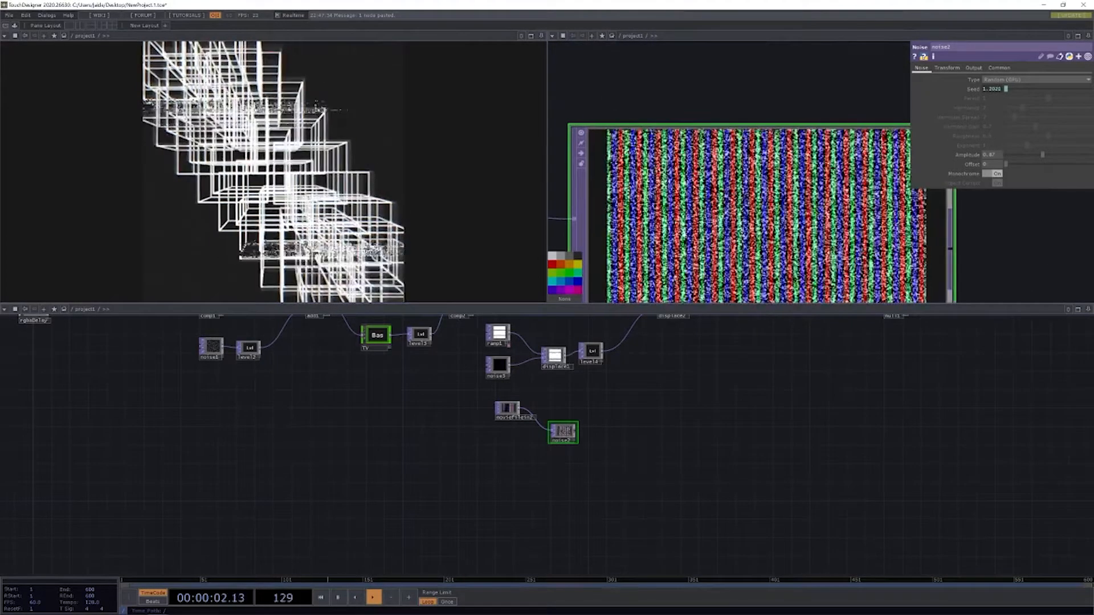
pyautogui.scroll(-5, 740, 227)
pyautogui.scroll(3, 792, 222)
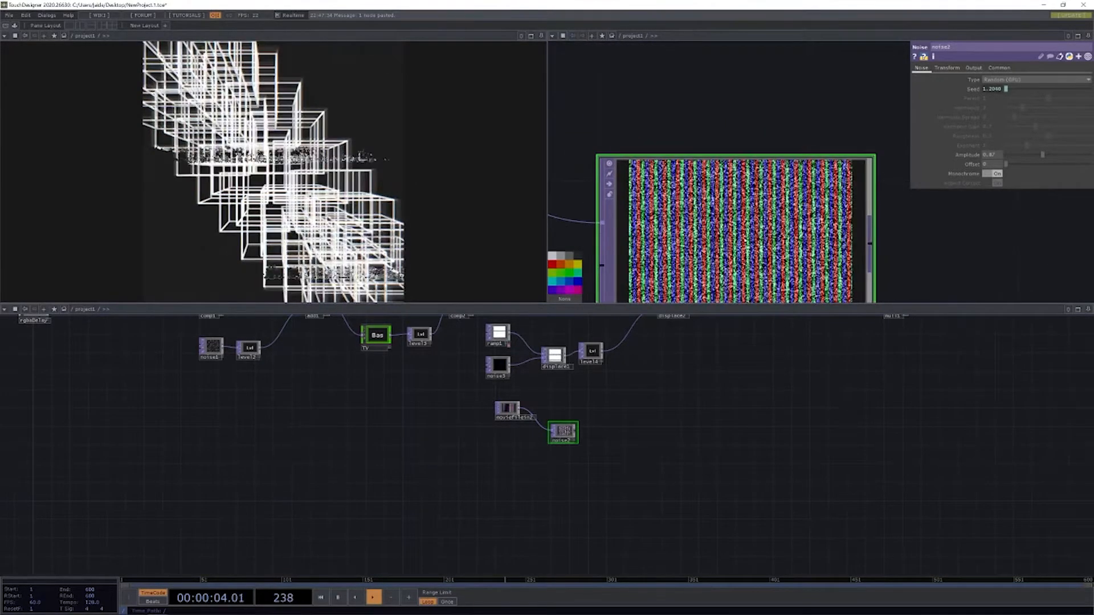
pyautogui.scroll(5, 740, 227)
pyautogui.scroll(-5, 740, 228)
pyautogui.scroll(-4, 730, 222)
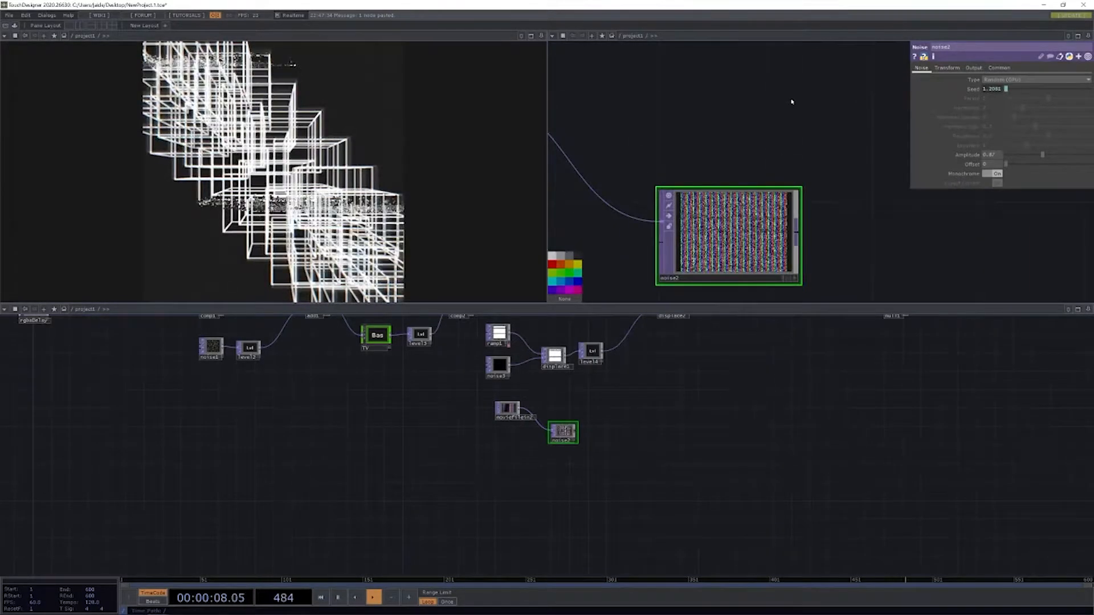
pyautogui.scroll(-3, 732, 152)
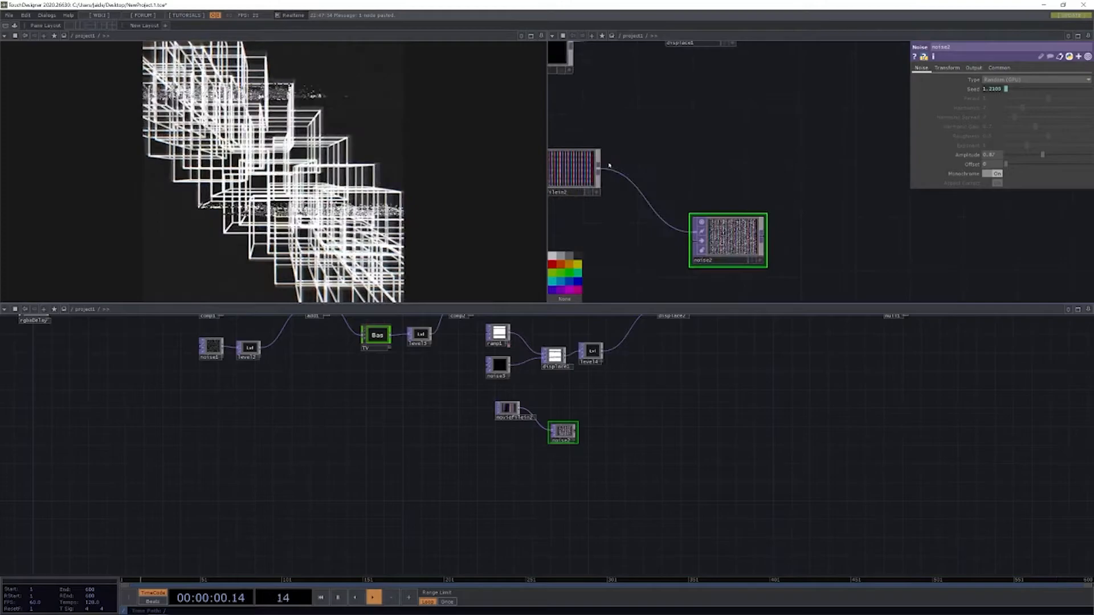
# - Add a Composite TOP as a second branch off the RGB stripe Movie File In node's output, alongside noise2
pyautogui.rightClick(600, 168)
pyautogui.write('co')
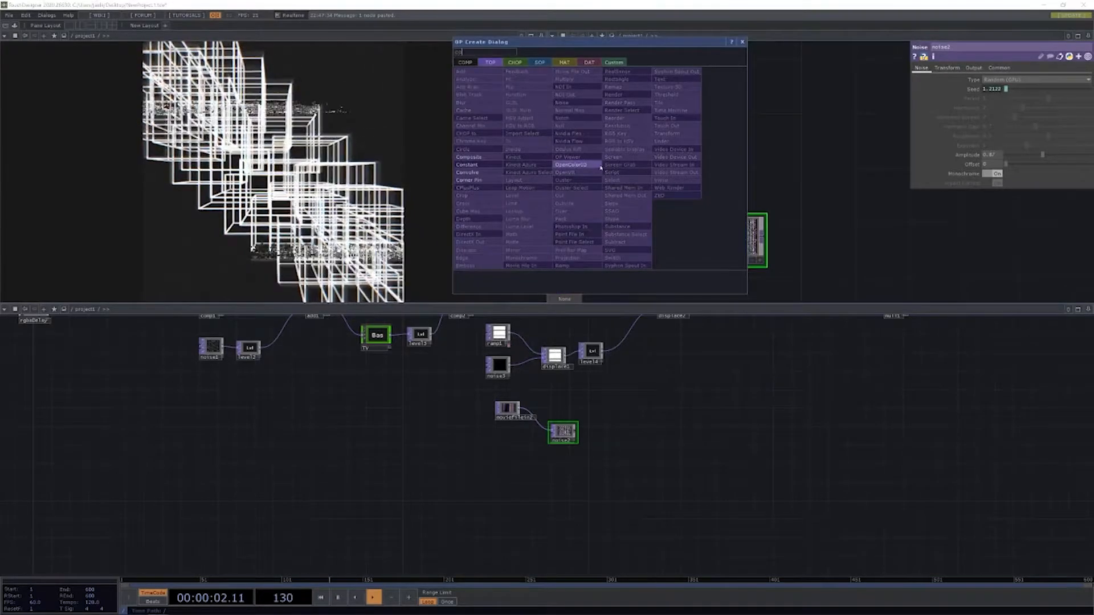
pyautogui.click(468, 156)
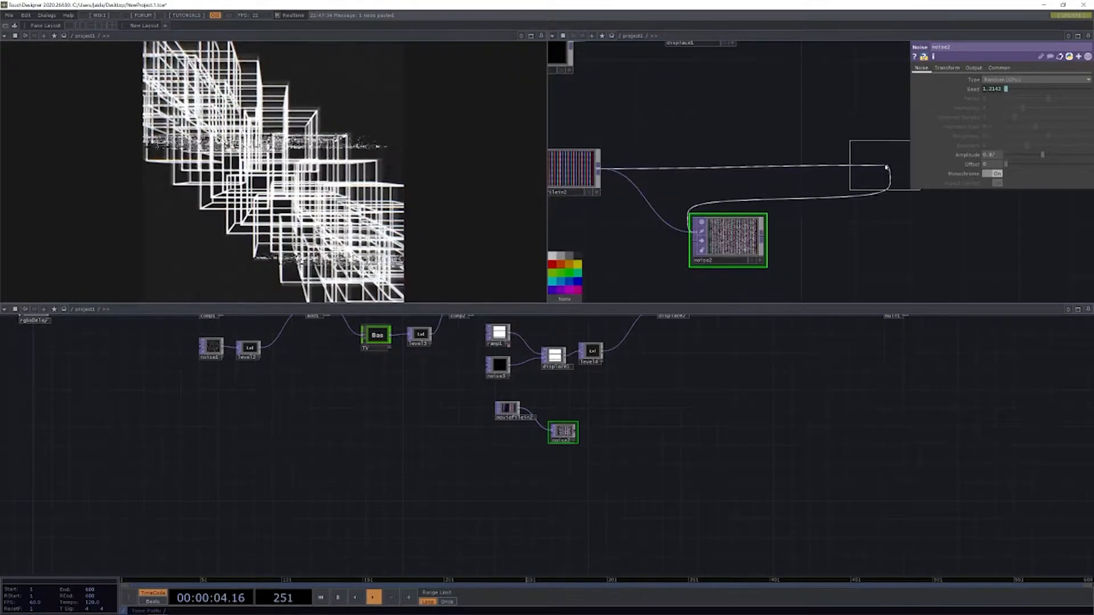
pyautogui.click(759, 178)
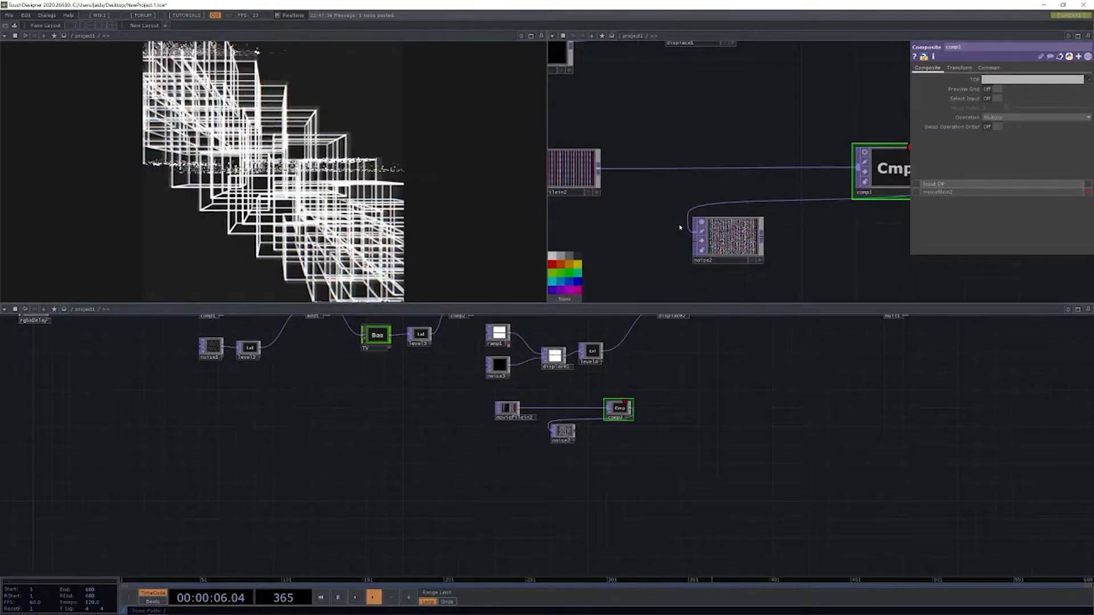
pyautogui.scroll(-2, 659, 220)
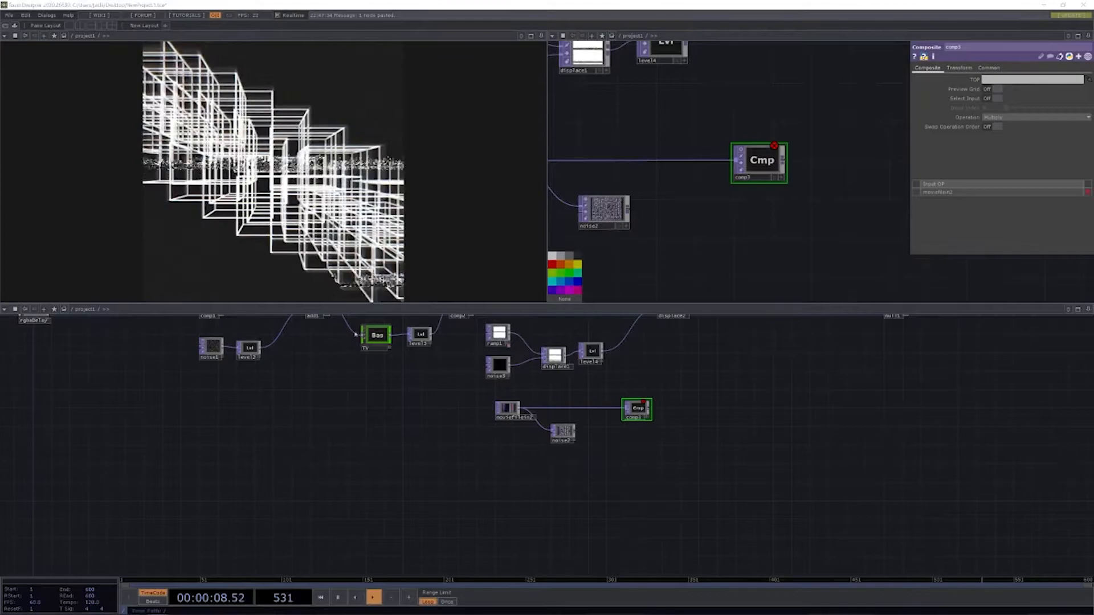
# - Set the new Composite's operation to Y Film and connect noise2's output as its second input
pyautogui.click(1037, 117)
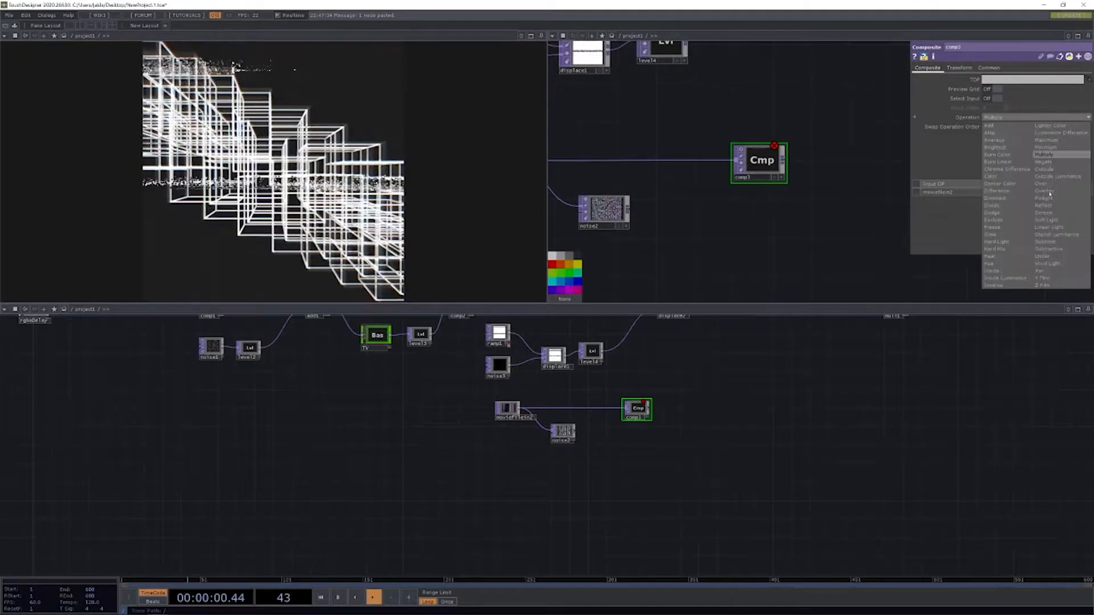
pyautogui.click(1051, 277)
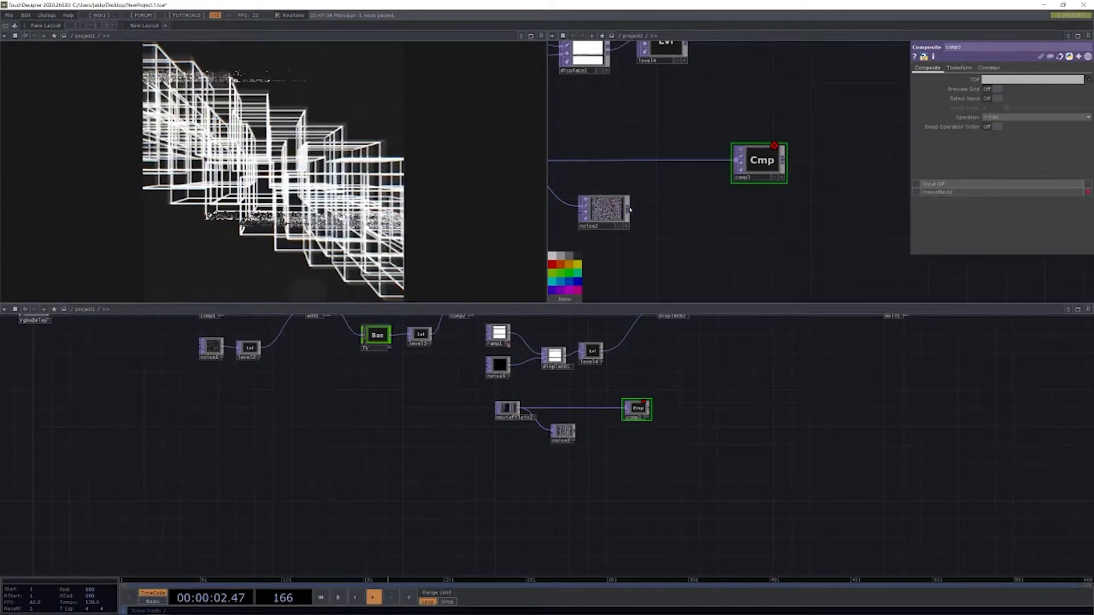
pyautogui.moveTo(720, 164); pyautogui.dragTo(723, 159)
pyautogui.moveTo(685, 115); pyautogui.dragTo(601, 128)
pyautogui.scroll(-3, 745, 137)
pyautogui.moveTo(752, 163); pyautogui.dragTo(805, 170)
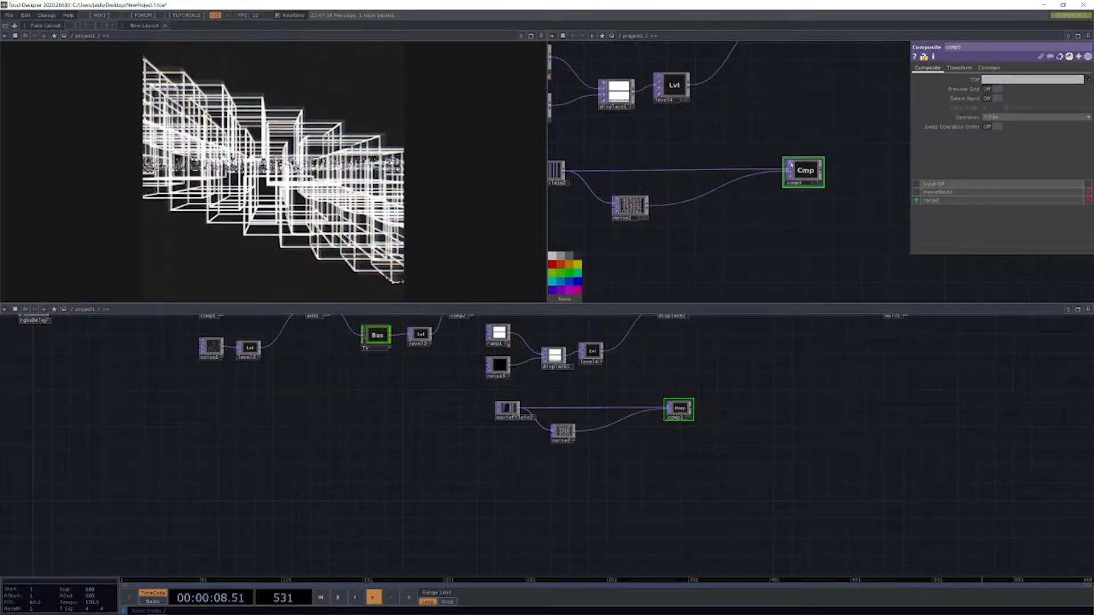
# - Try noise3's output as a third input of the Y Film Composite and undo the accidental resizing of that node
pyautogui.scroll(5, 792, 165)
pyautogui.scroll(-3, 795, 167)
pyautogui.scroll(-2, 795, 166)
pyautogui.moveTo(689, 130); pyautogui.dragTo(814, 129)
pyautogui.scroll(-3, 647, 128)
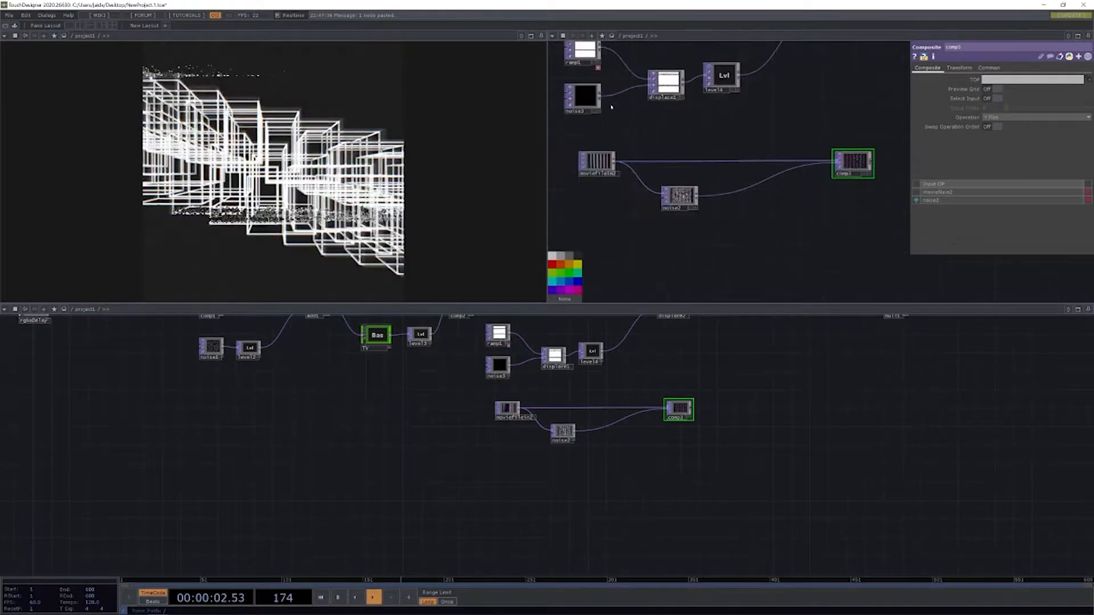
pyautogui.moveTo(601, 98); pyautogui.dragTo(769, 225)
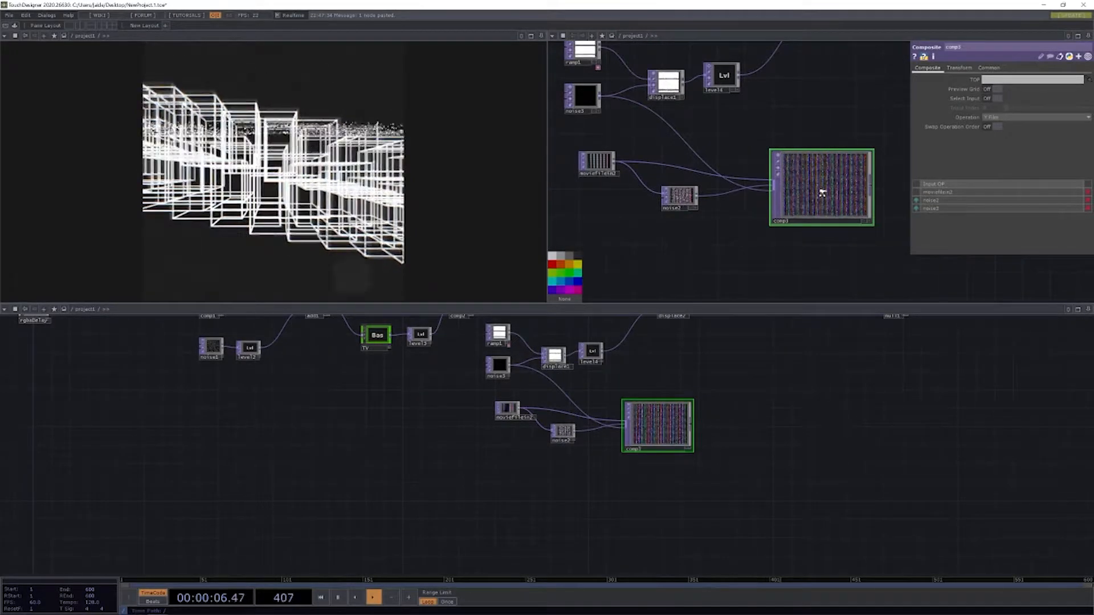
pyautogui.scroll(5, 821, 192)
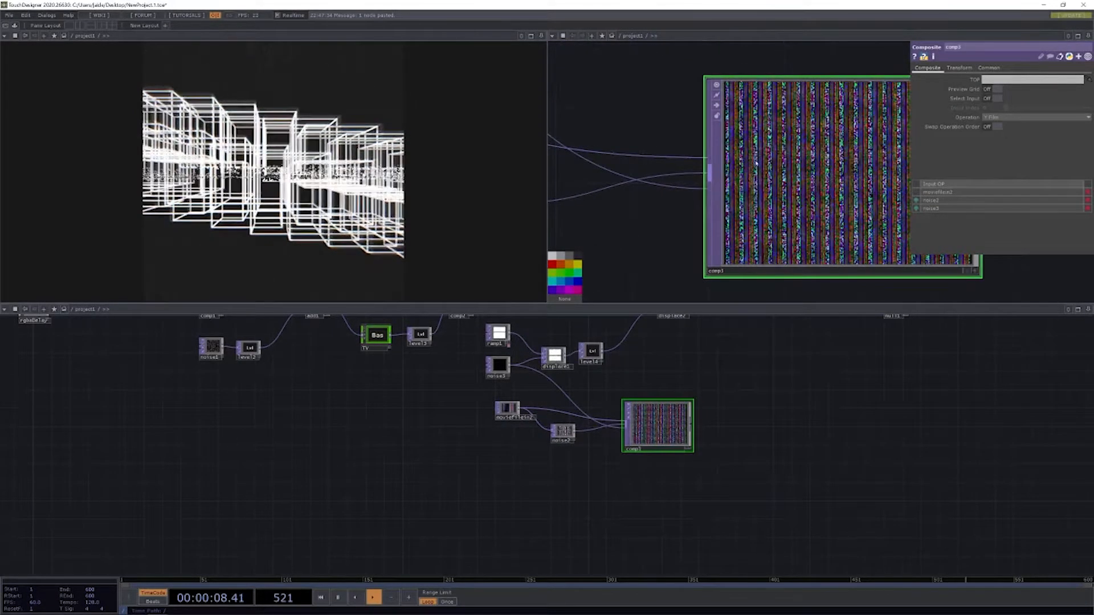
pyautogui.scroll(5, 797, 136)
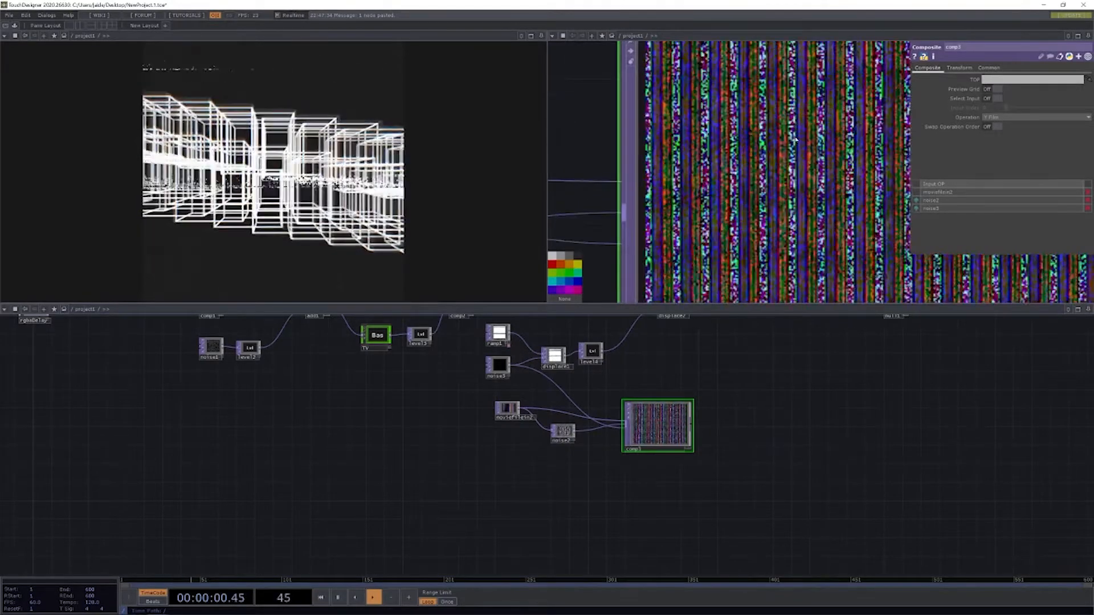
pyautogui.hotkey('ctrl', 'z')
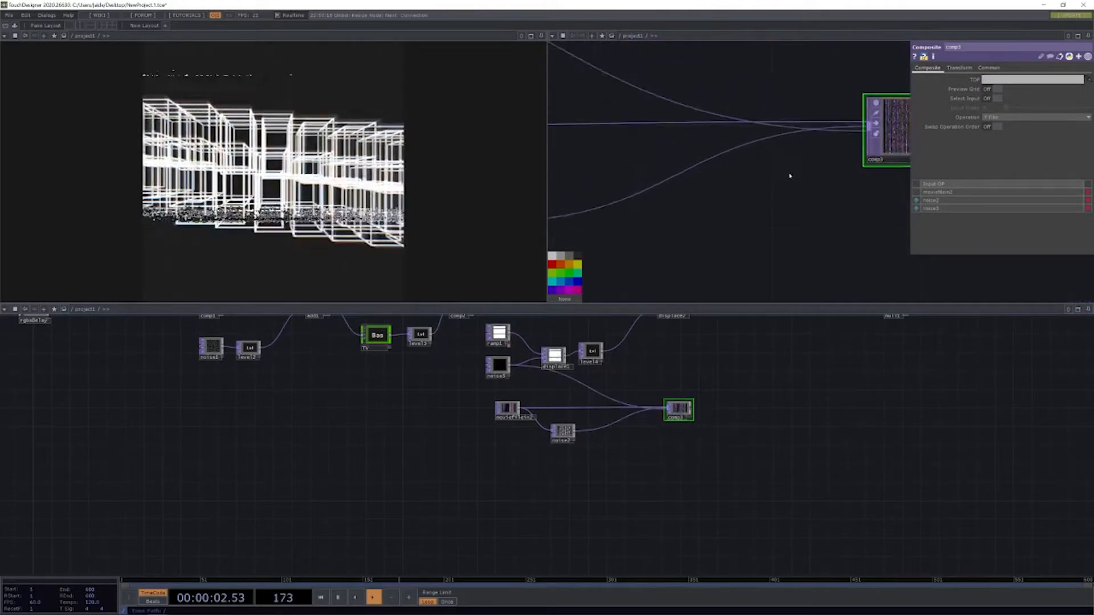
# - Use displace1's output as the Y Film Composite's third input in place of noise3
pyautogui.scroll(-5, 743, 195)
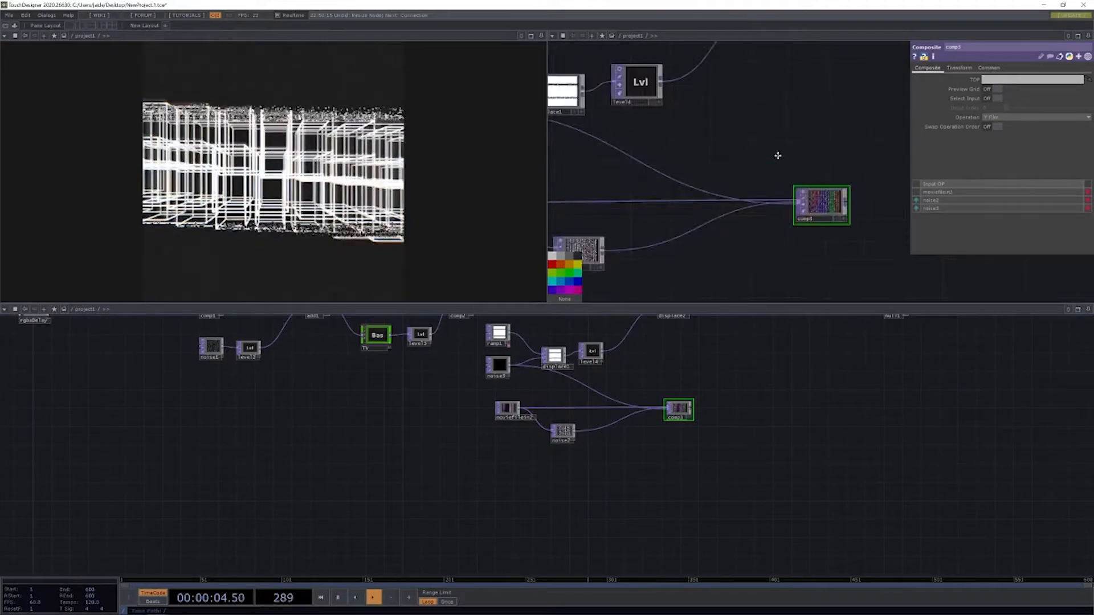
pyautogui.moveTo(778, 155); pyautogui.dragTo(799, 161)
pyautogui.moveTo(606, 97); pyautogui.dragTo(621, 148)
pyautogui.click(621, 148)
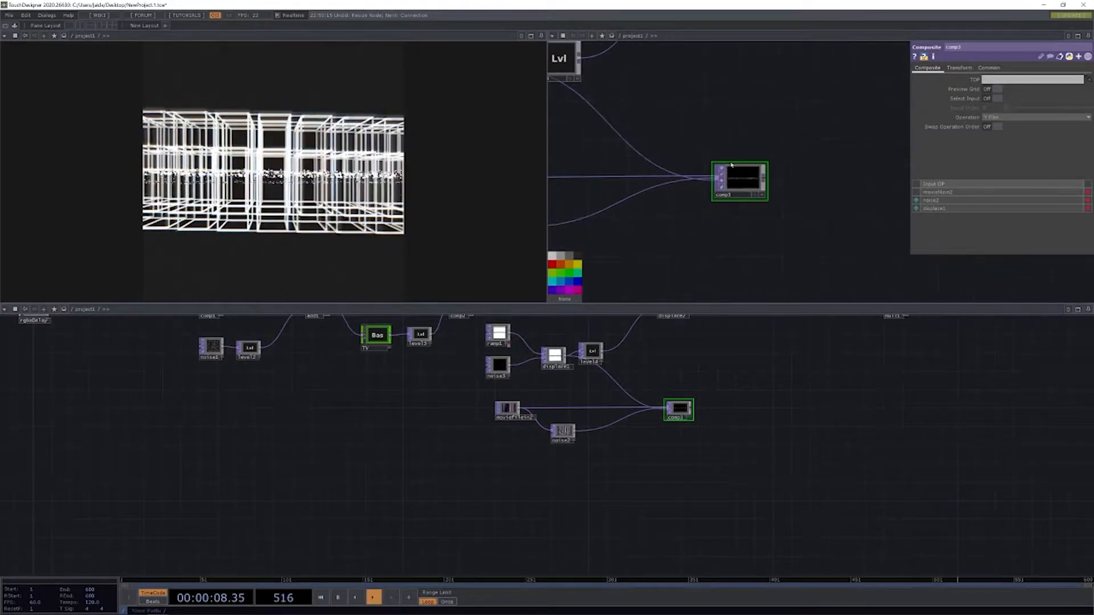
# - Add a Level TOP connected to the output of the Y Film Composite
pyautogui.scroll(5, 731, 171)
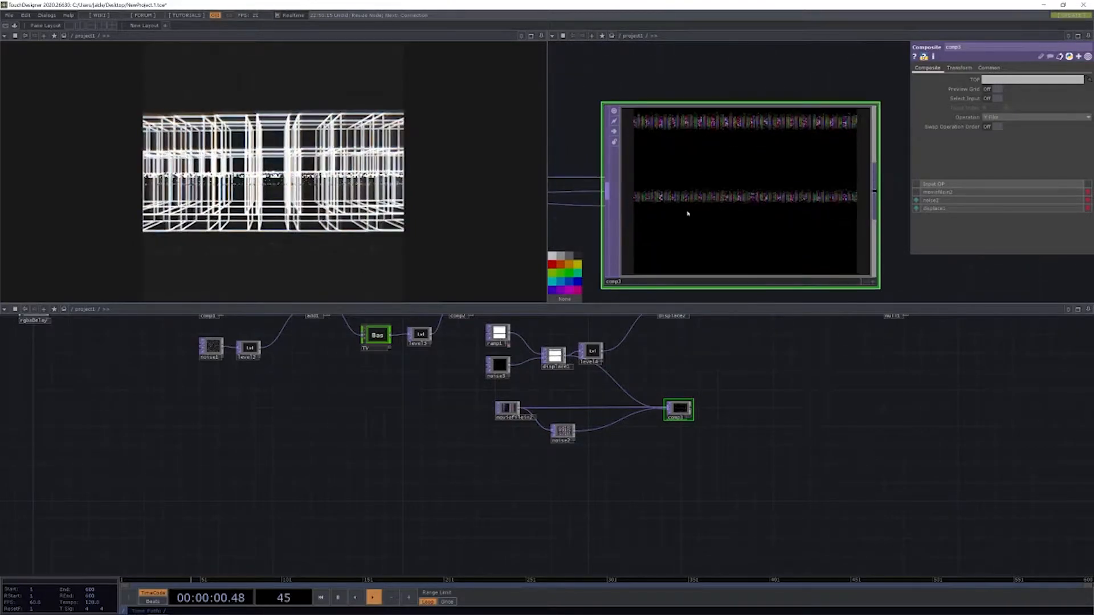
pyautogui.scroll(2, 688, 213)
pyautogui.scroll(-3, 692, 215)
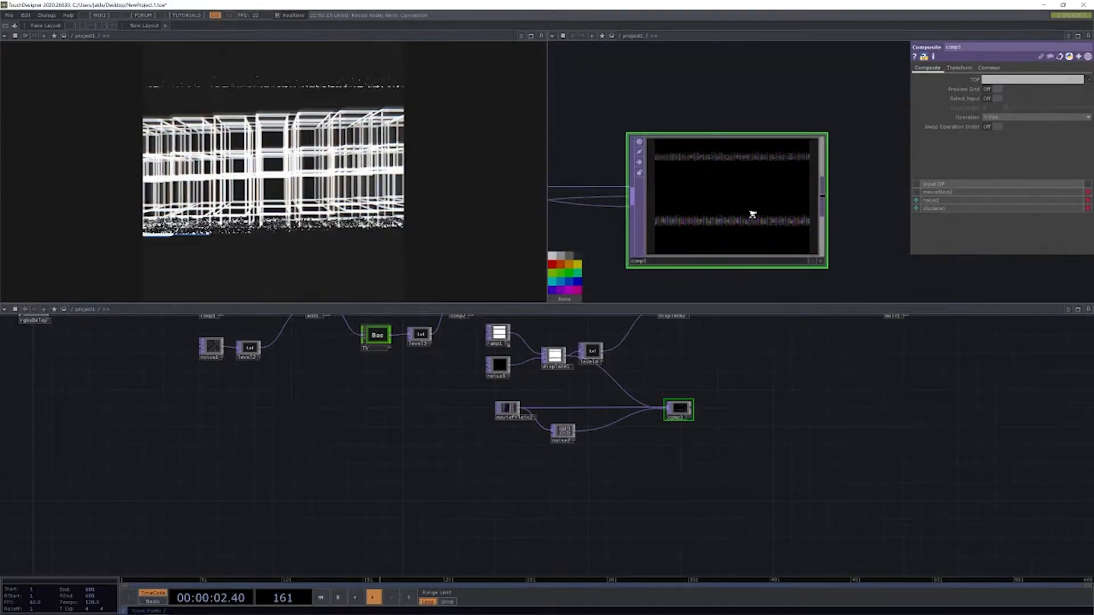
pyautogui.scroll(-3, 751, 214)
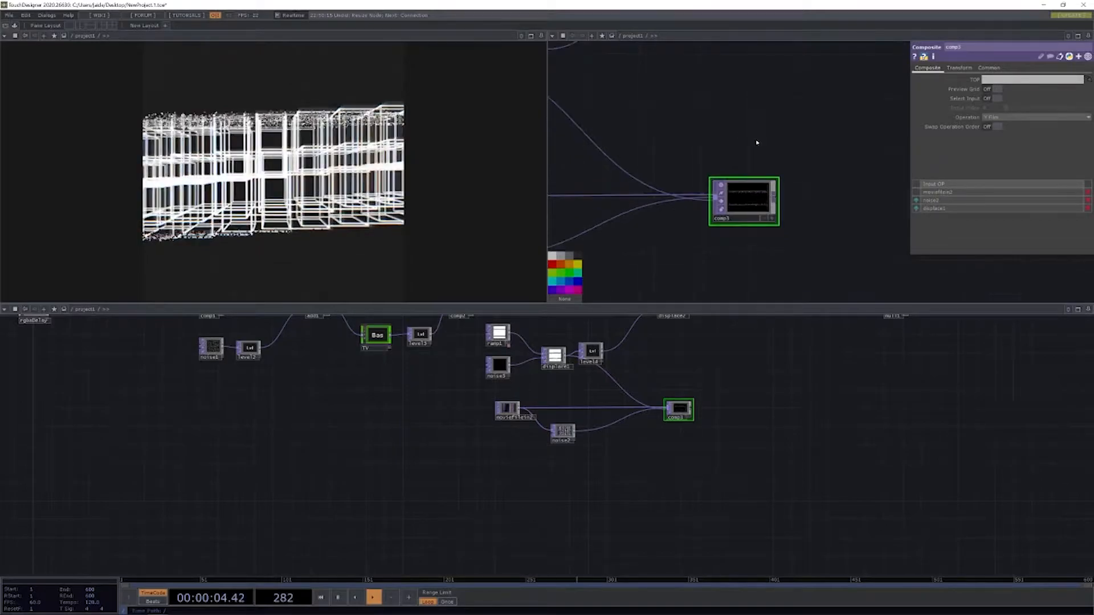
pyautogui.scroll(-1, 757, 143)
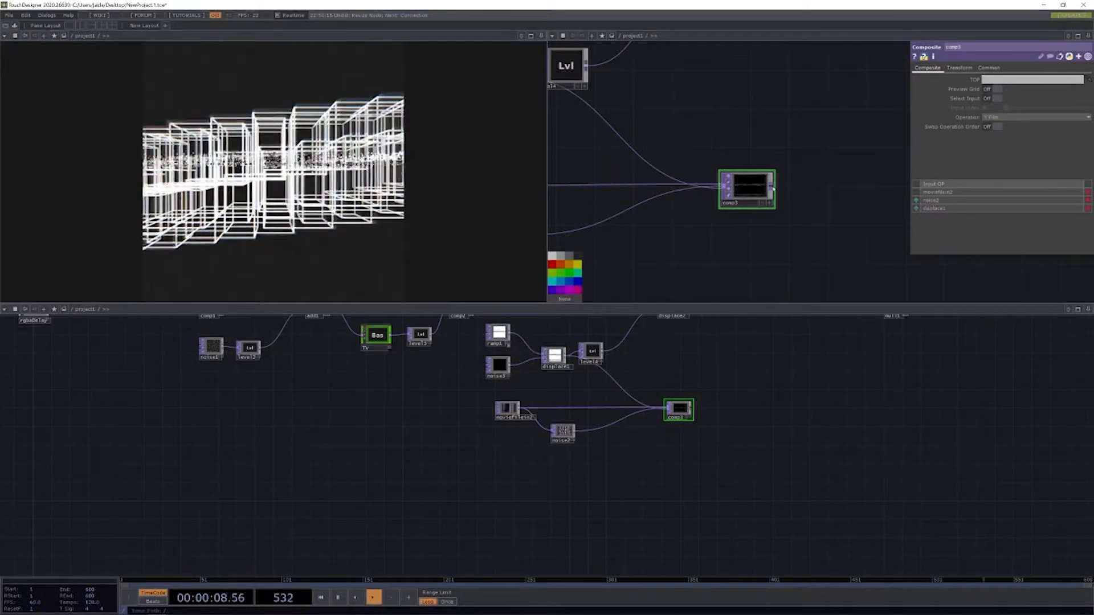
pyautogui.rightClick(773, 188)
pyautogui.write('l')
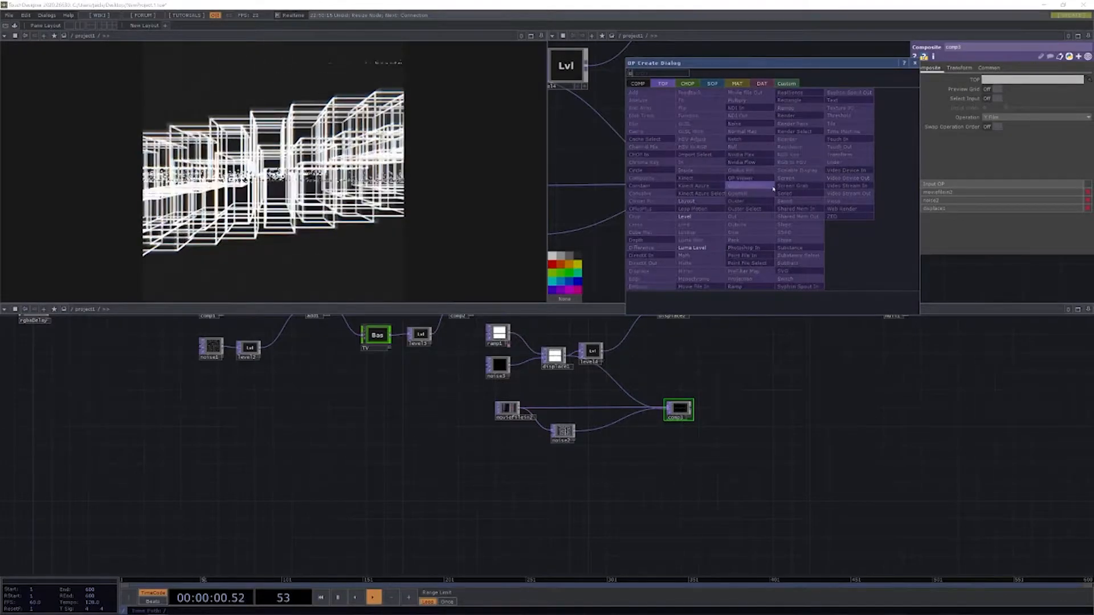
pyautogui.click(687, 216)
pyautogui.click(842, 188)
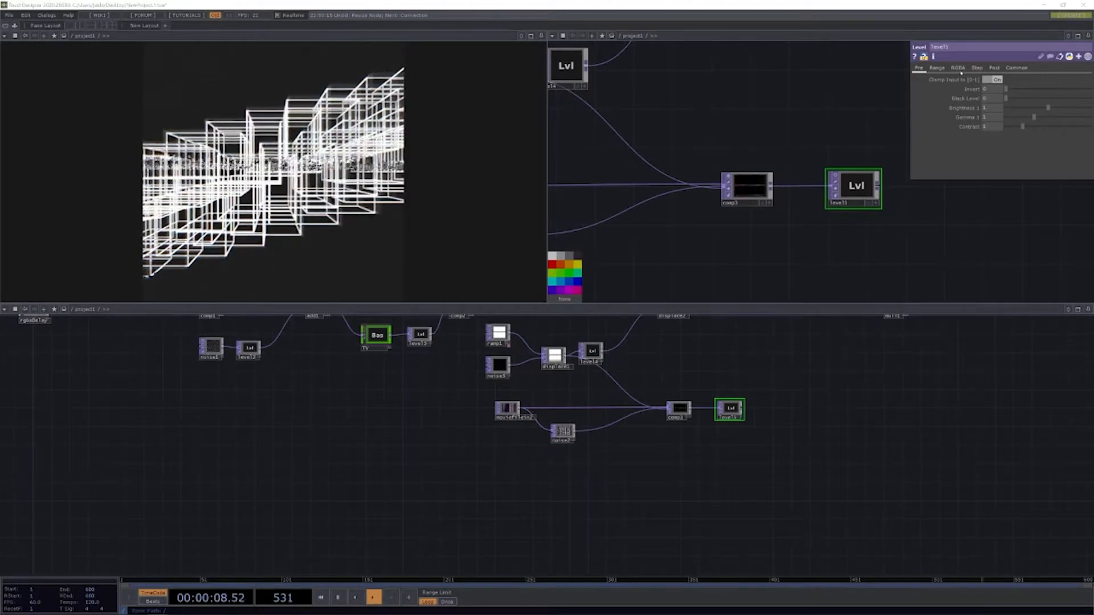
# - Raise the new Level node's Gamma 2 to the high end of its range and reduce its Brightness 2 to below 0.1
pyautogui.moveTo(754, 90); pyautogui.dragTo(687, 102)
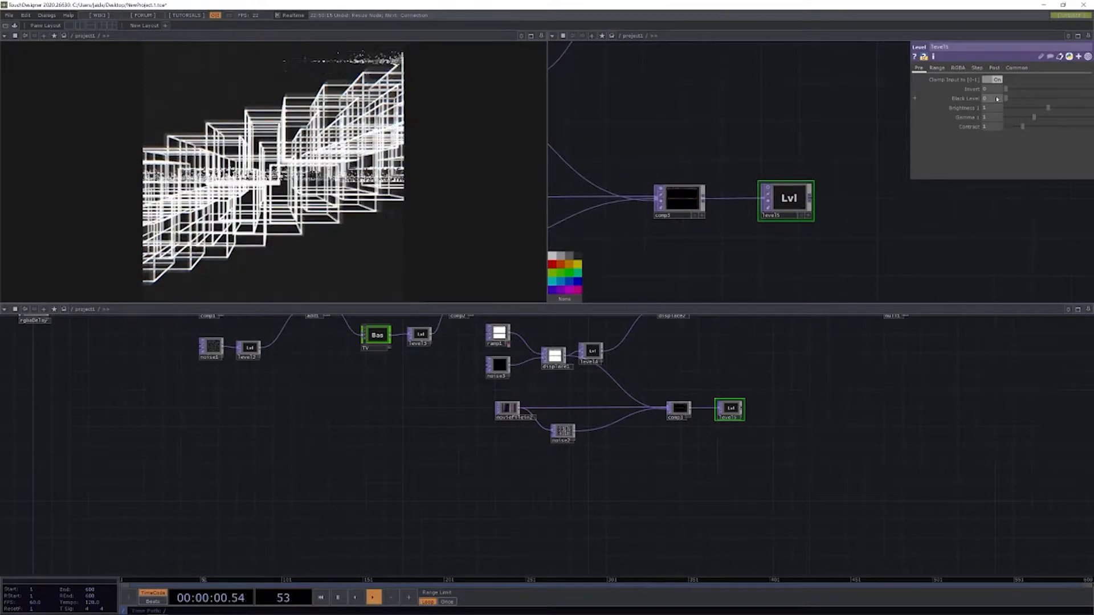
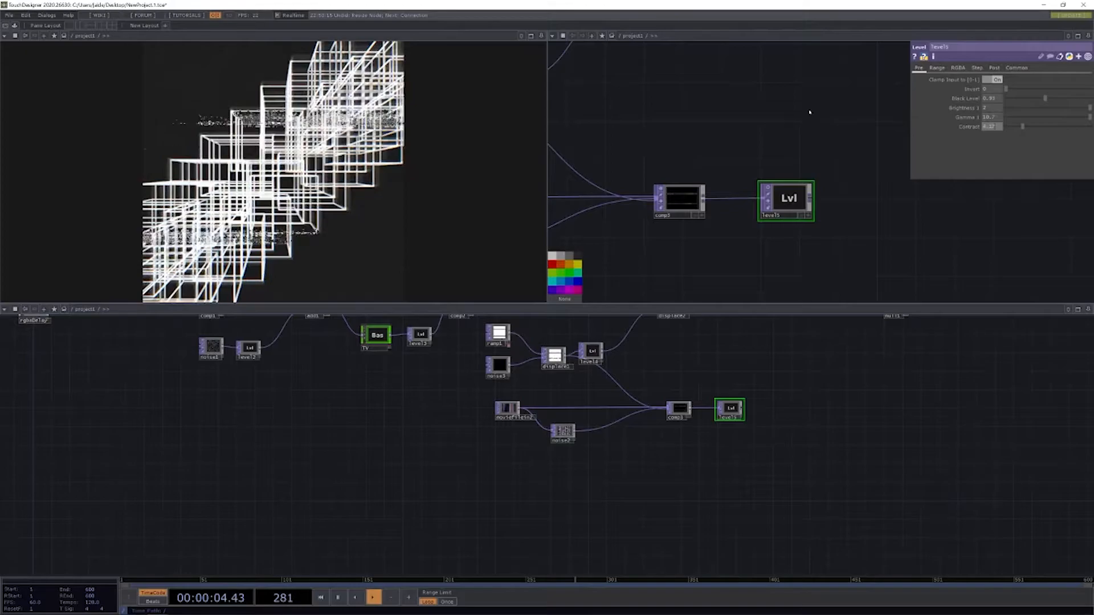
pyautogui.click(994, 67)
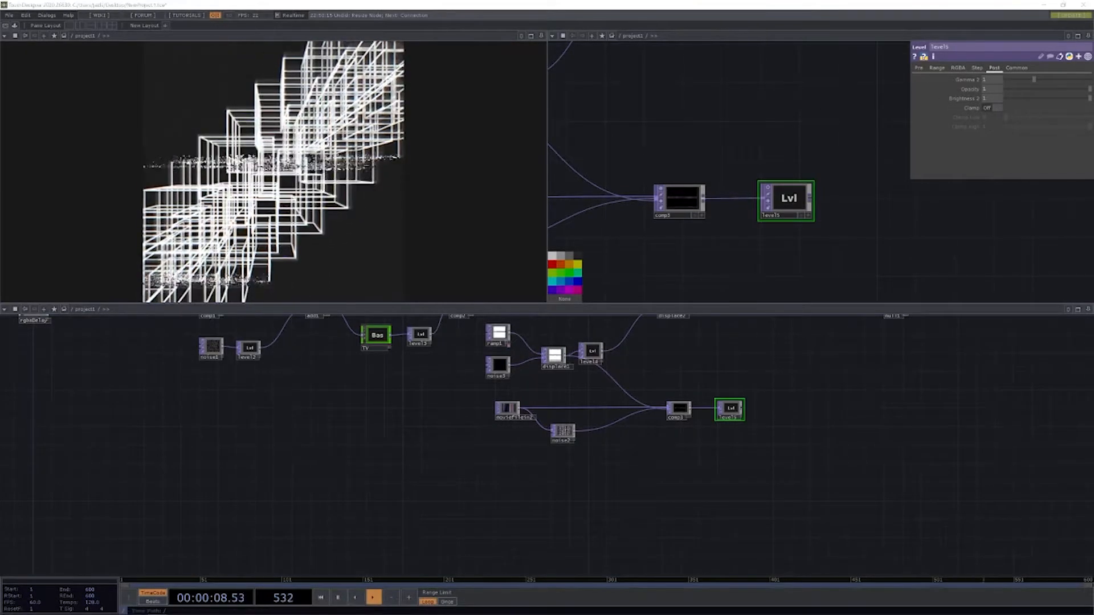
pyautogui.click(982, 80)
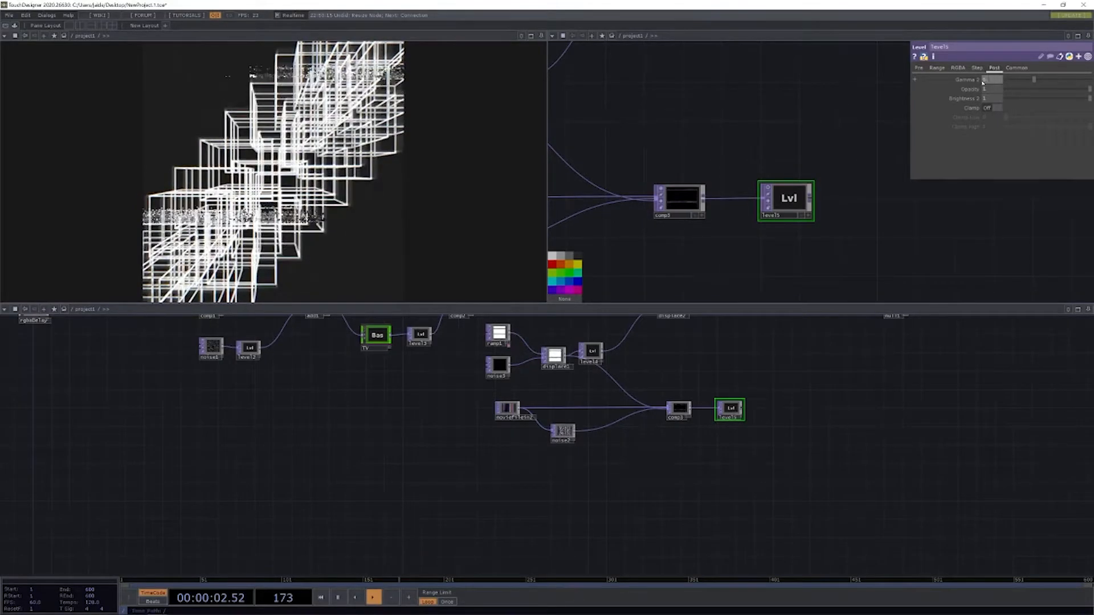
pyautogui.write('0.8')
pyautogui.press('Return')
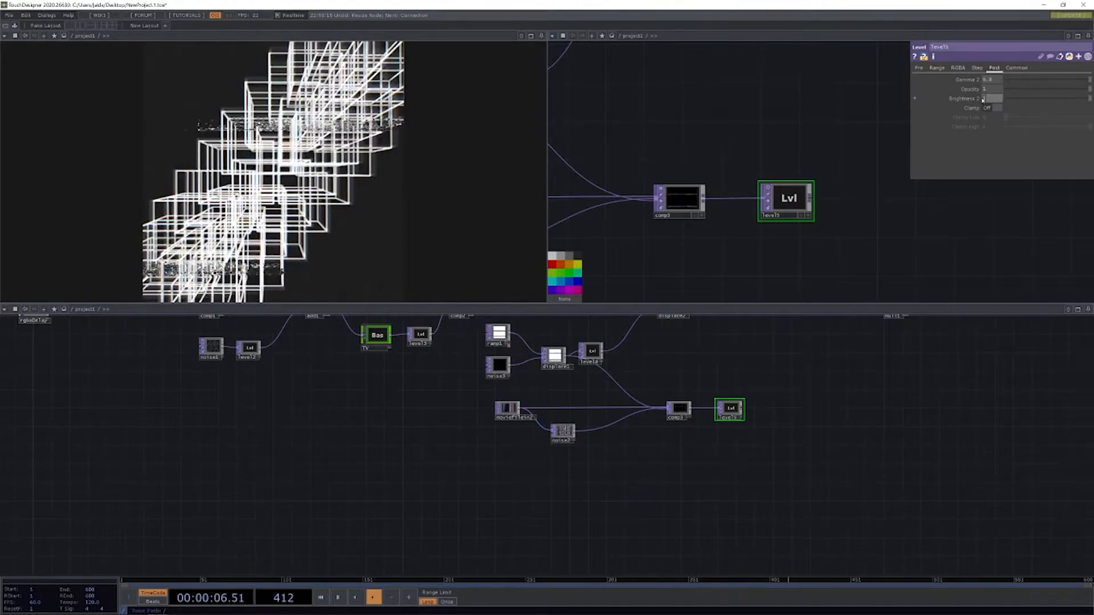
pyautogui.click(984, 99)
pyautogui.write('2')
pyautogui.press('Return')
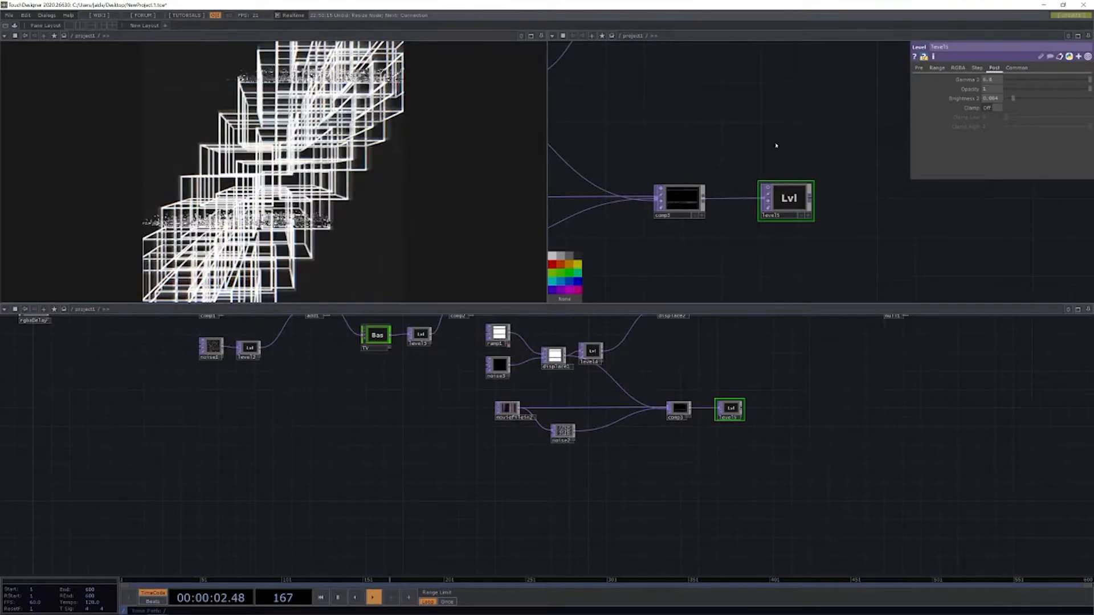
# - Examine the striped bands in the new Level node's output at different magnifications
pyautogui.scroll(5, 776, 146)
pyautogui.scroll(-4, 775, 154)
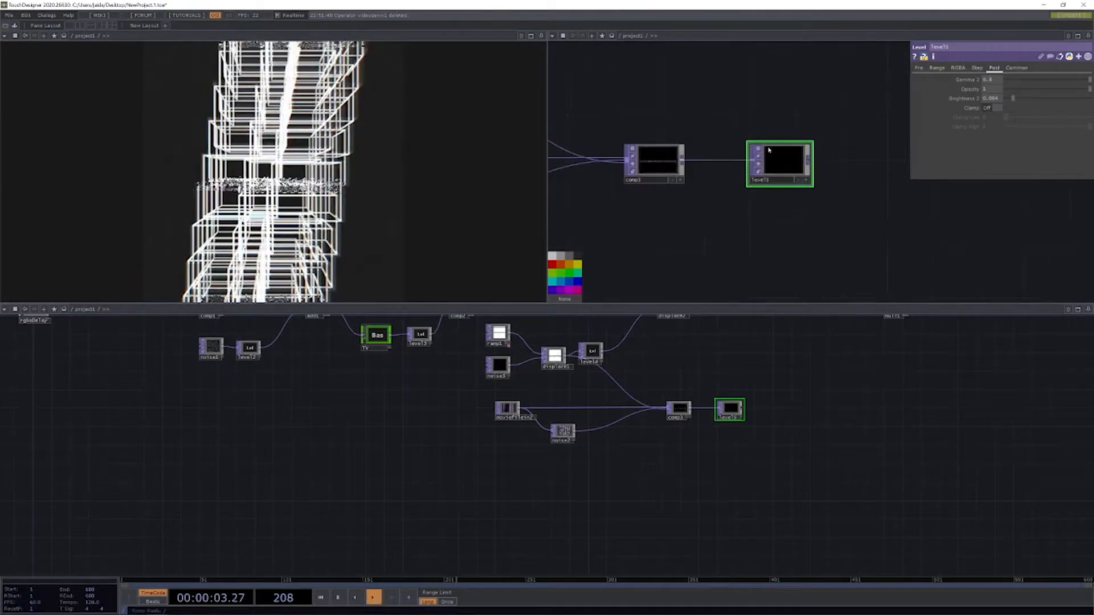
pyautogui.scroll(3, 774, 153)
pyautogui.scroll(-4, 768, 151)
pyautogui.scroll(-3, 769, 152)
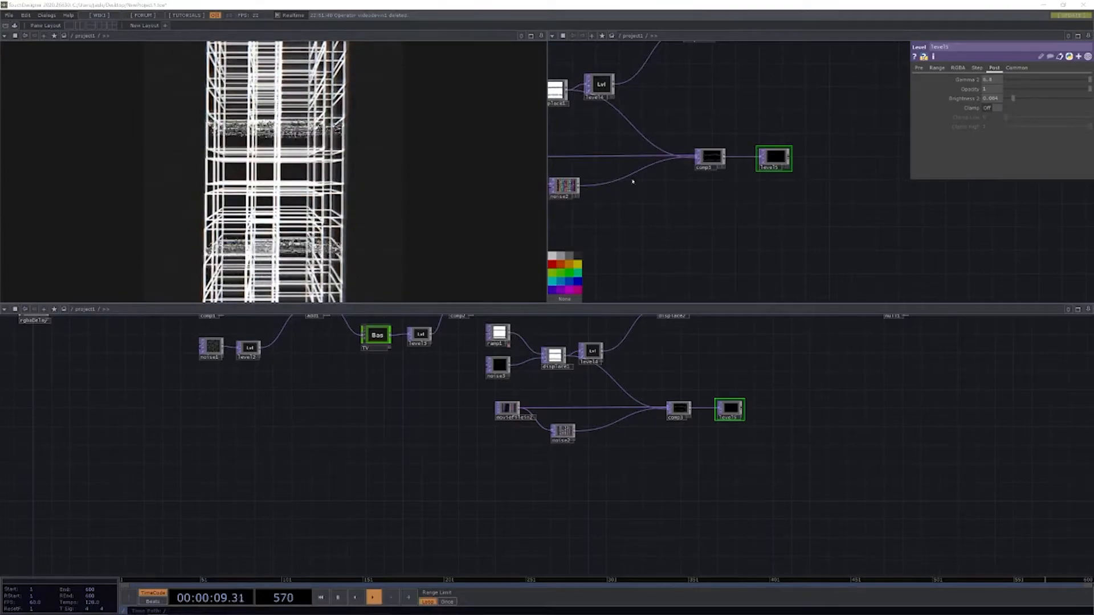
pyautogui.moveTo(760, 122); pyautogui.dragTo(735, 154)
pyautogui.scroll(-2, 722, 120)
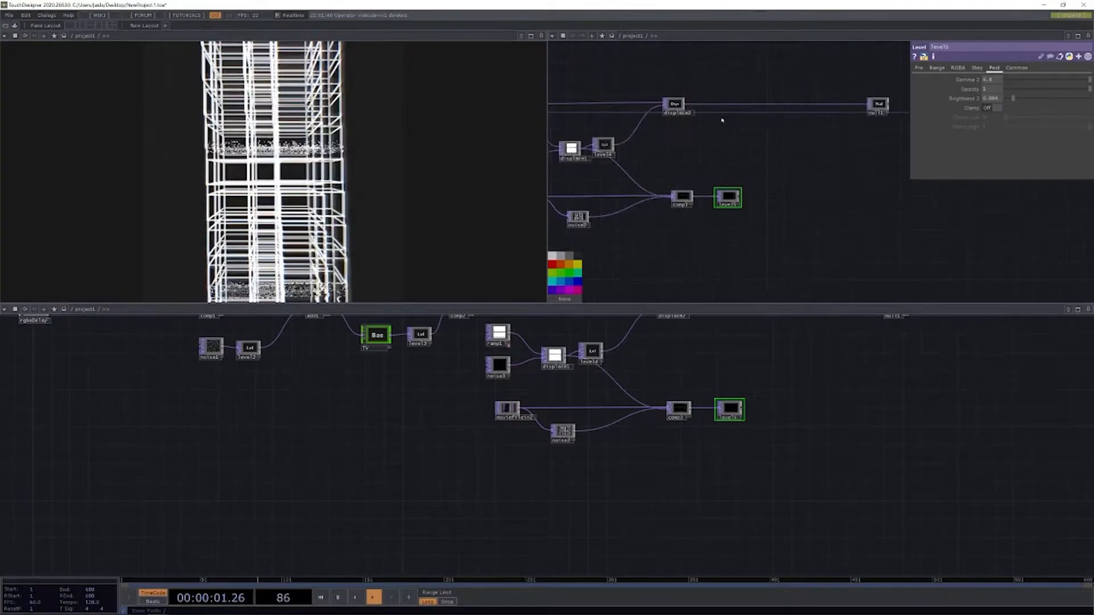
# - Insert a Composite TOP between displace2 and null1 and connect the new Level node's output as its second input
pyautogui.click(768, 107)
pyautogui.rightClick(772, 104)
pyautogui.click(788, 95)
pyautogui.write('a')
pyautogui.press('BackSpace')
pyautogui.write('co')
pyautogui.click(673, 120)
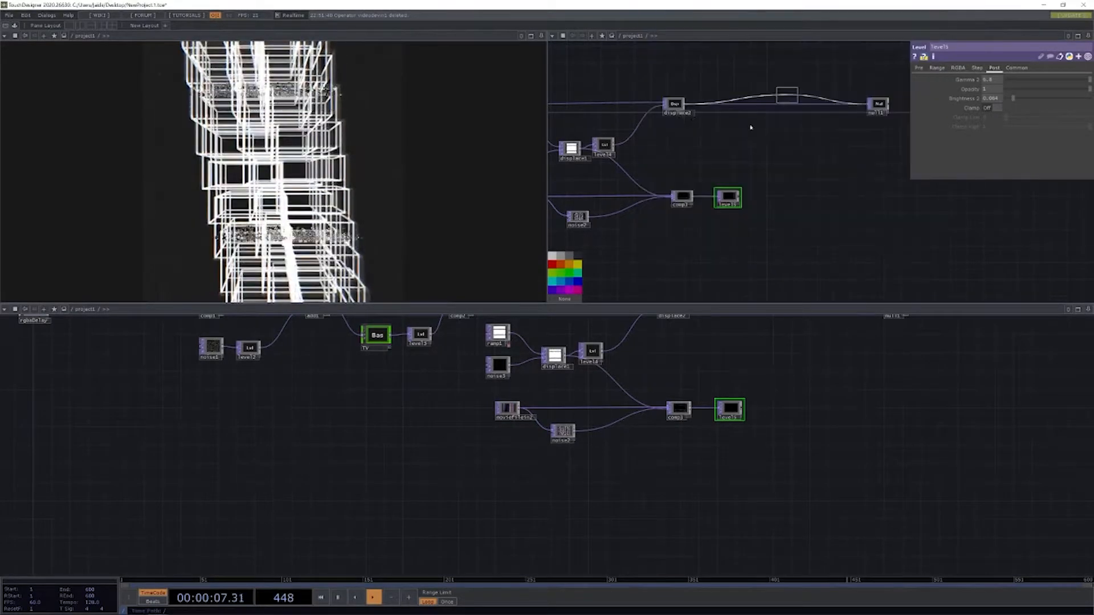
pyautogui.click(795, 105)
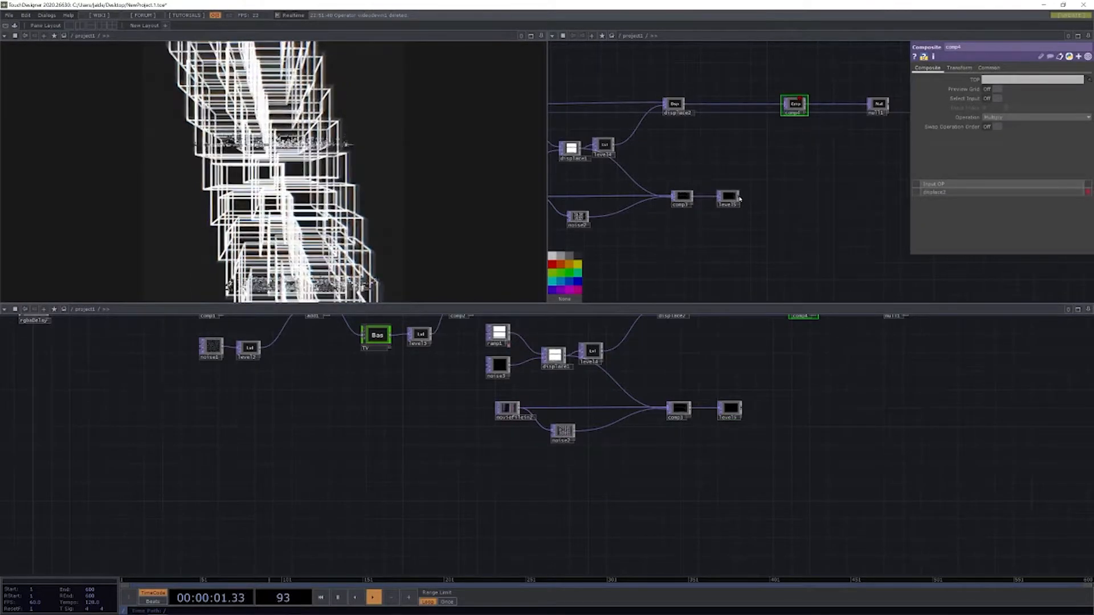
pyautogui.moveTo(771, 155); pyautogui.dragTo(783, 106)
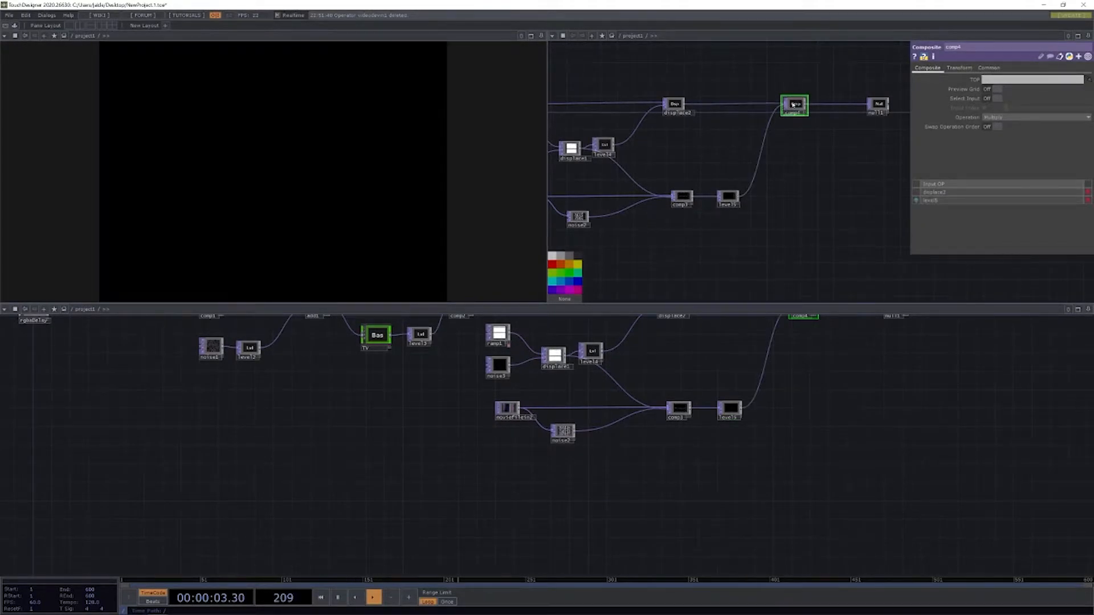
# - Set the inserted Composite's operation to Add and its fixed layer to Input 1
pyautogui.click(1000, 117)
pyautogui.click(998, 121)
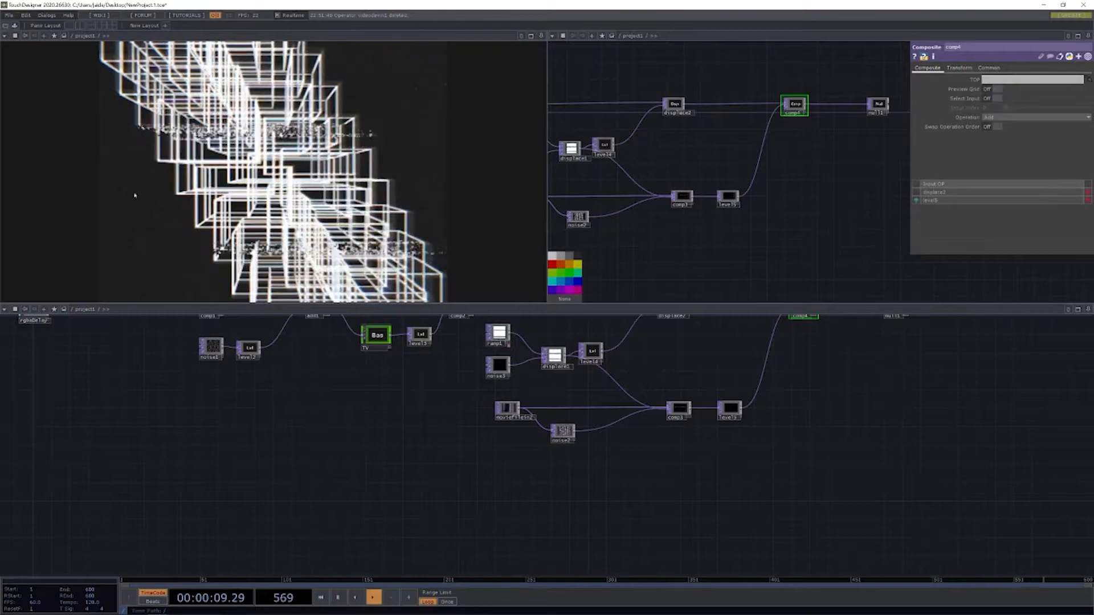
pyautogui.click(959, 67)
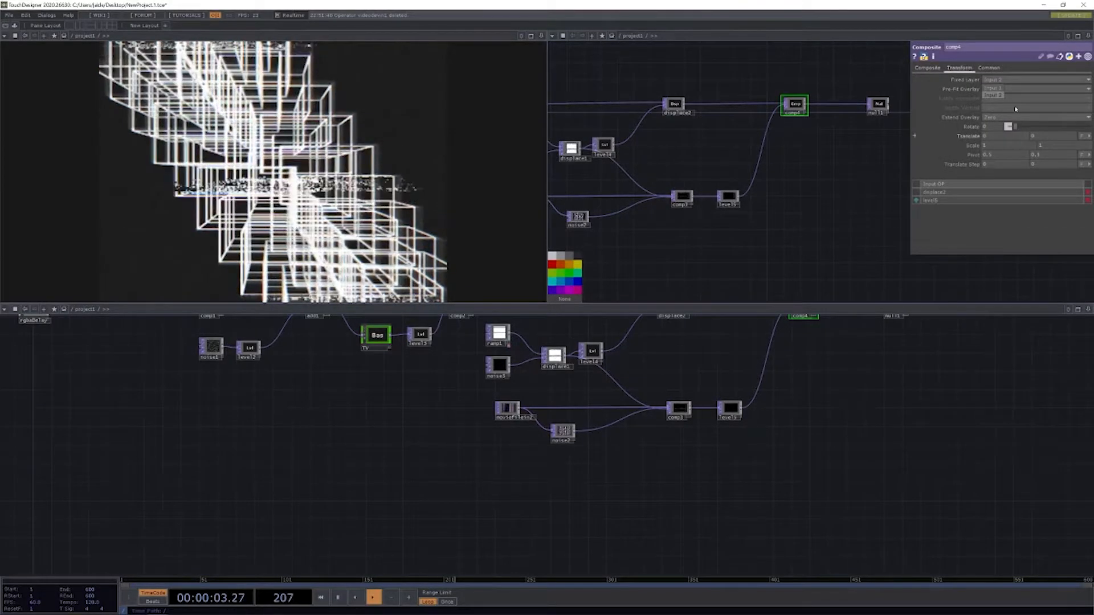
pyautogui.click(995, 89)
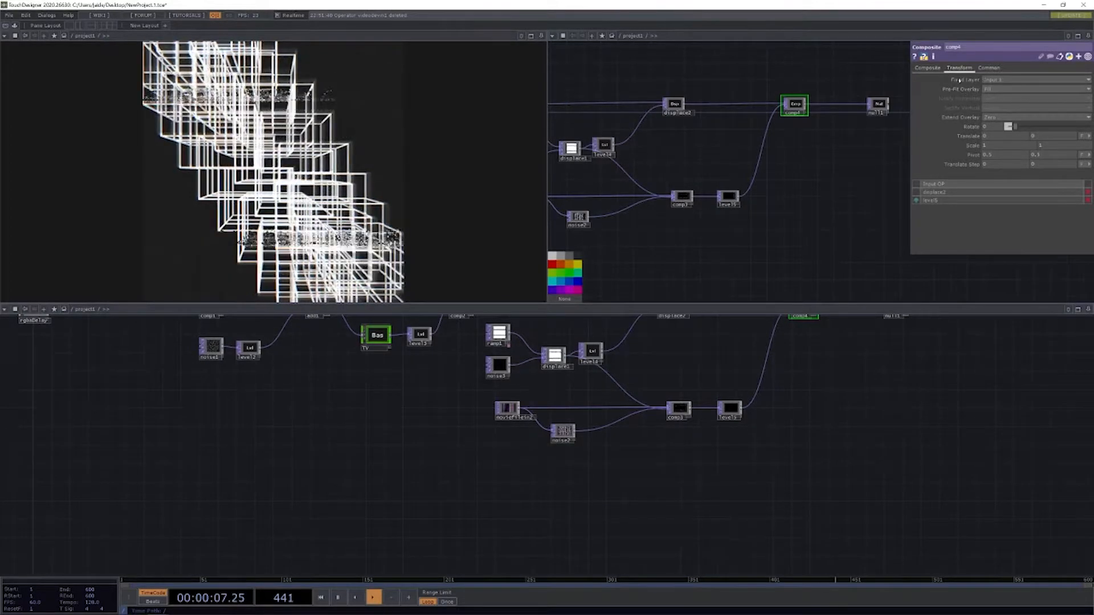
# - Set the fixed layer of the comp2 Composite node to Input 1
pyautogui.moveTo(561, 149); pyautogui.dragTo(685, 148)
pyautogui.moveTo(571, 127); pyautogui.dragTo(595, 132)
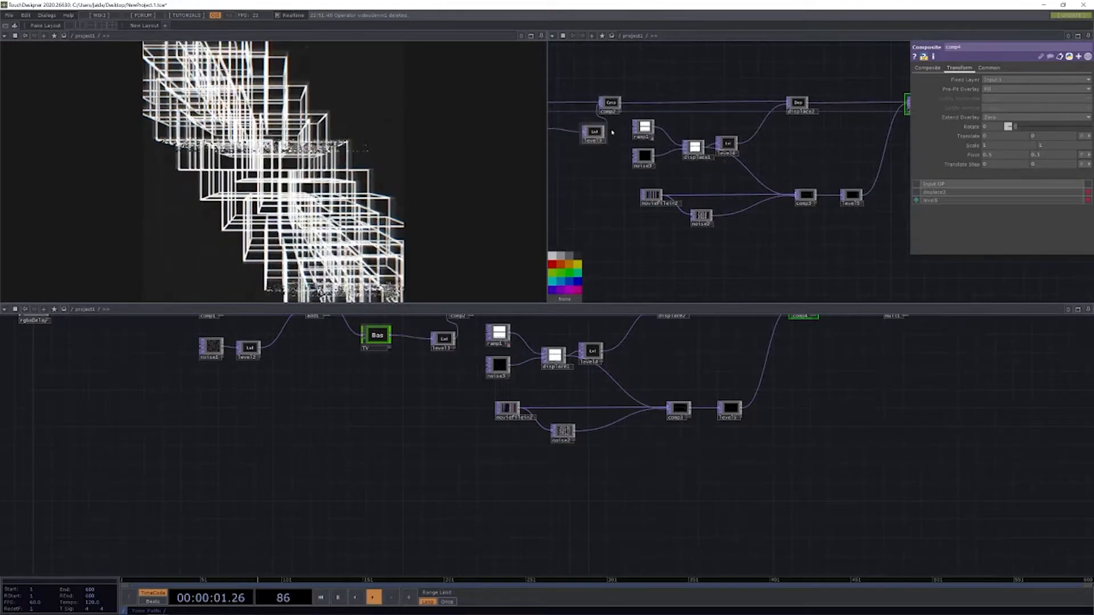
pyautogui.hotkey('ctrl', 'z')
pyautogui.click(610, 103)
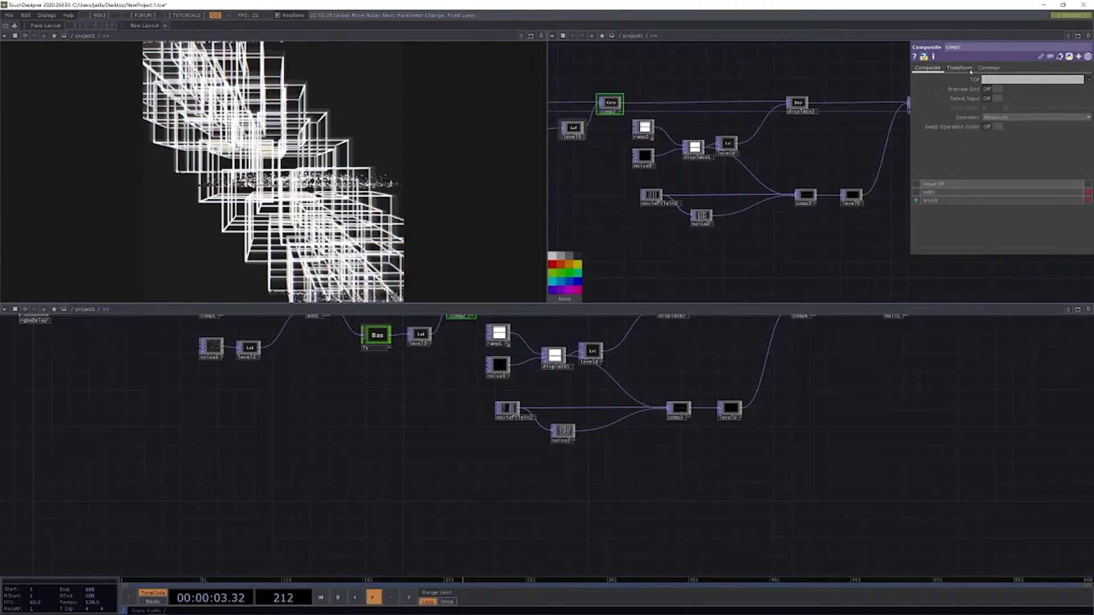
pyautogui.click(1009, 78)
pyautogui.click(998, 87)
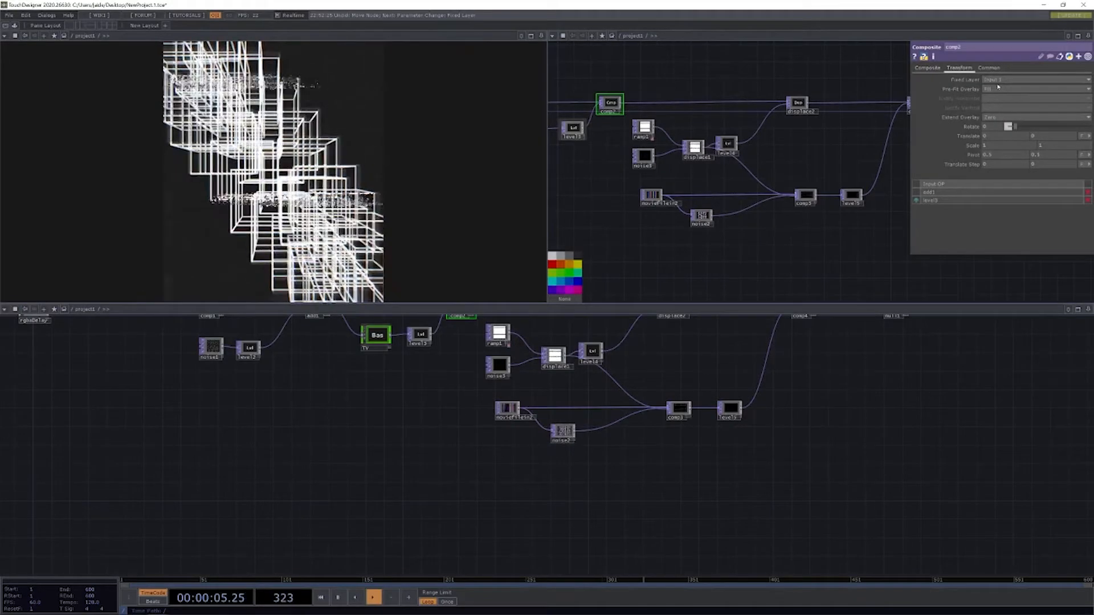
# - Set the fixed layer of the Add node feeding the TV component to Input 1
pyautogui.moveTo(646, 189); pyautogui.dragTo(900, 189)
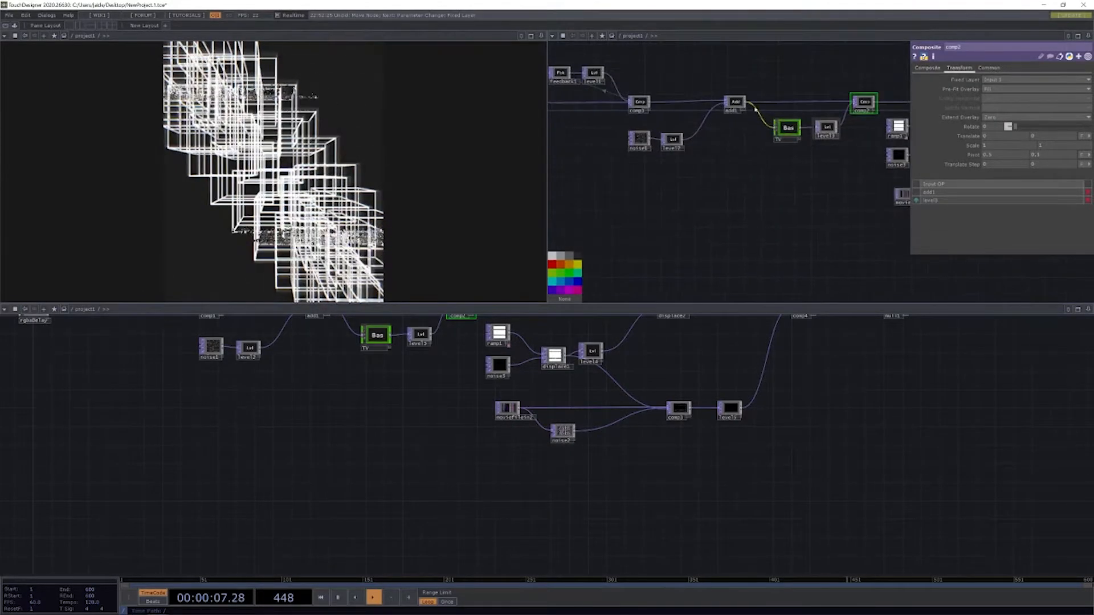
pyautogui.click(735, 103)
pyautogui.moveTo(855, 147); pyautogui.dragTo(827, 153)
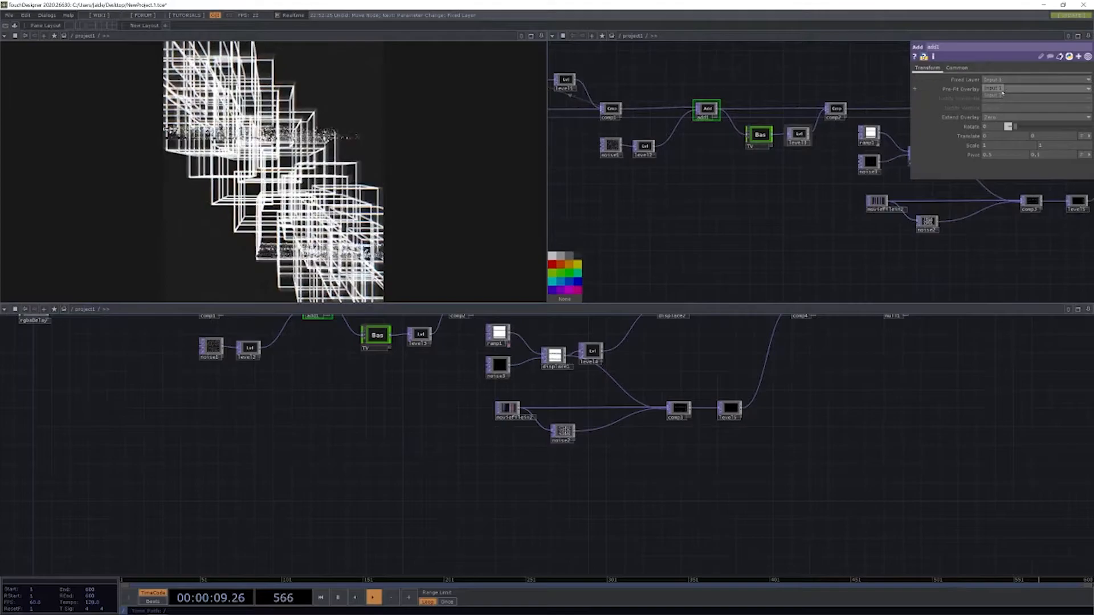
# - Examine displace2's parameters and review the node chain through to null1 at different magnifications
pyautogui.moveTo(912, 197); pyautogui.dragTo(706, 192)
pyautogui.click(814, 110)
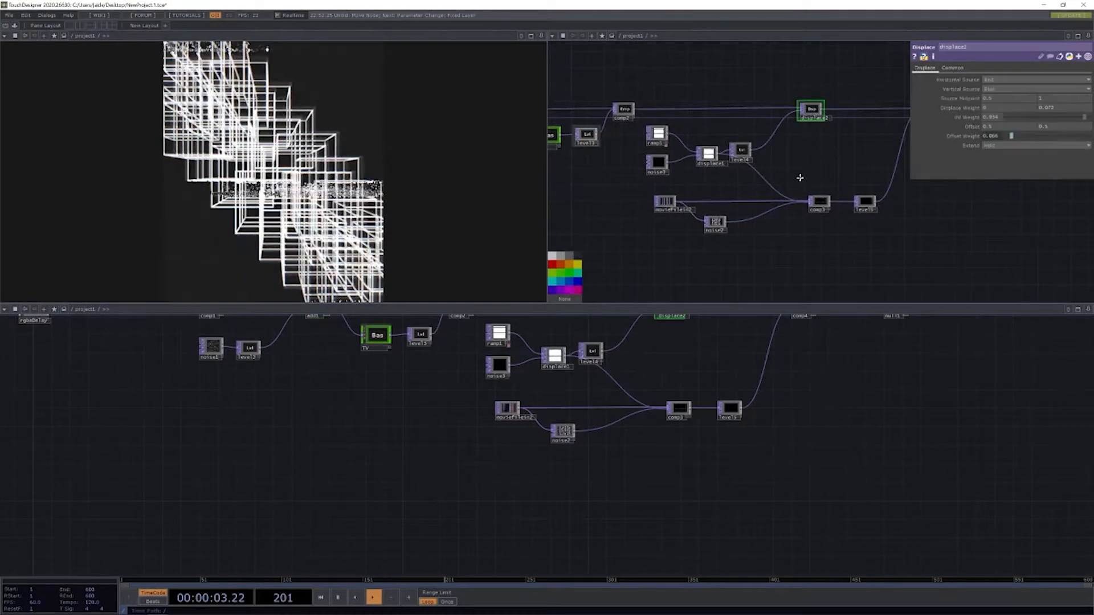
pyautogui.moveTo(800, 178); pyautogui.dragTo(717, 195)
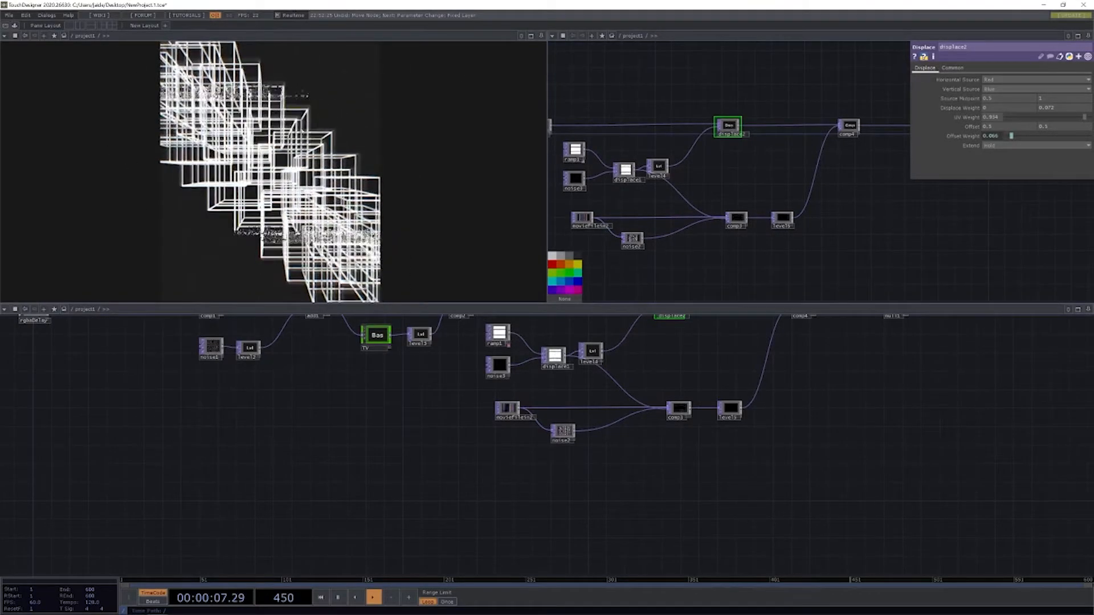
pyautogui.moveTo(807, 155); pyautogui.dragTo(809, 183)
pyautogui.scroll(5, 678, 197)
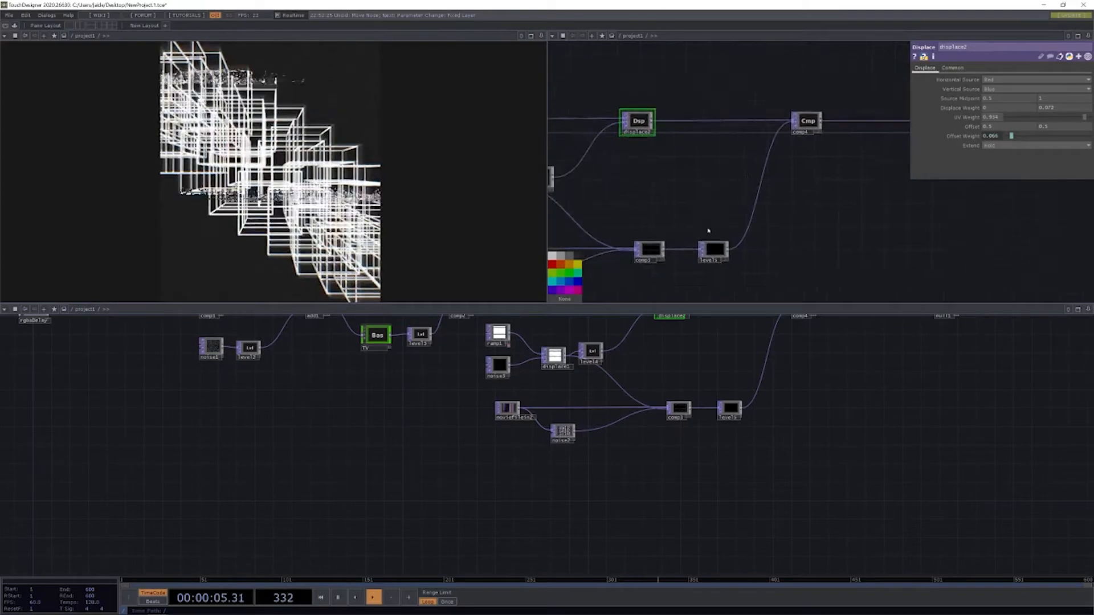
pyautogui.scroll(-10, 682, 210)
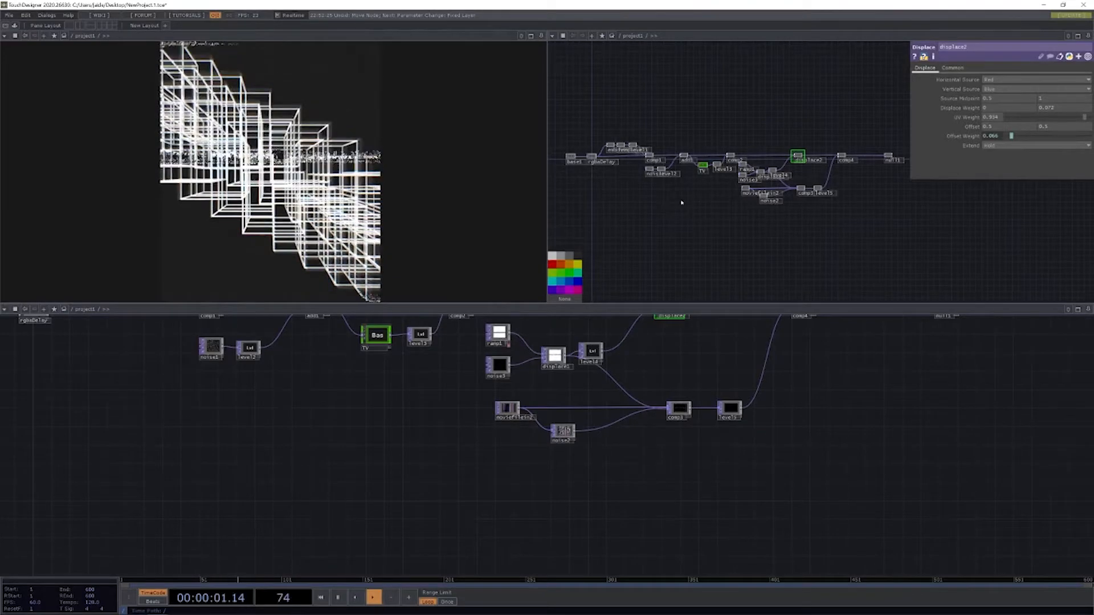
pyautogui.moveTo(691, 204); pyautogui.dragTo(615, 217)
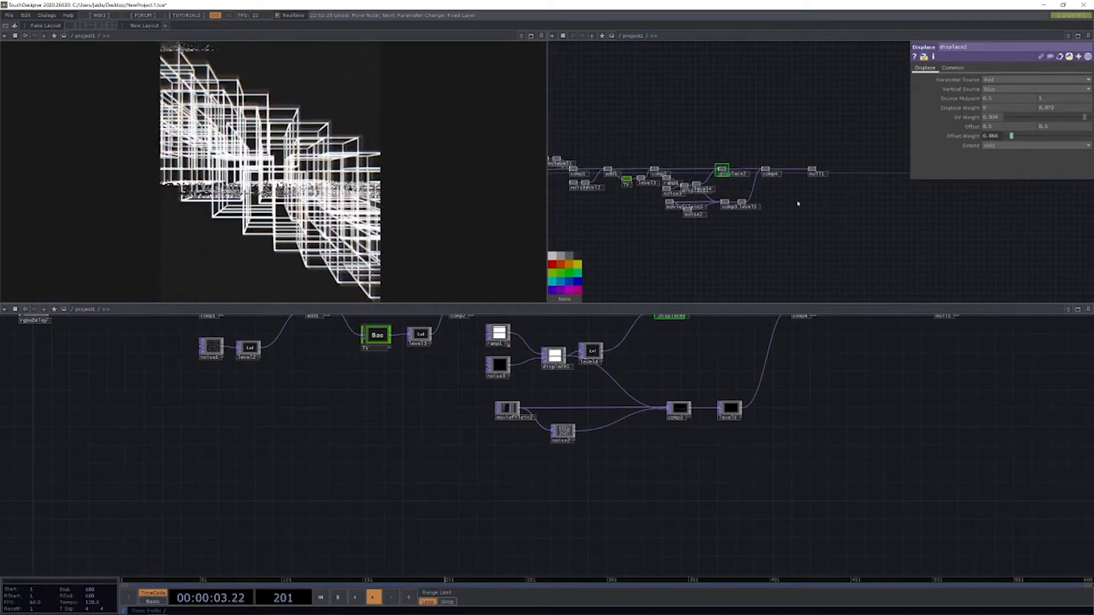
pyautogui.scroll(2, 809, 189)
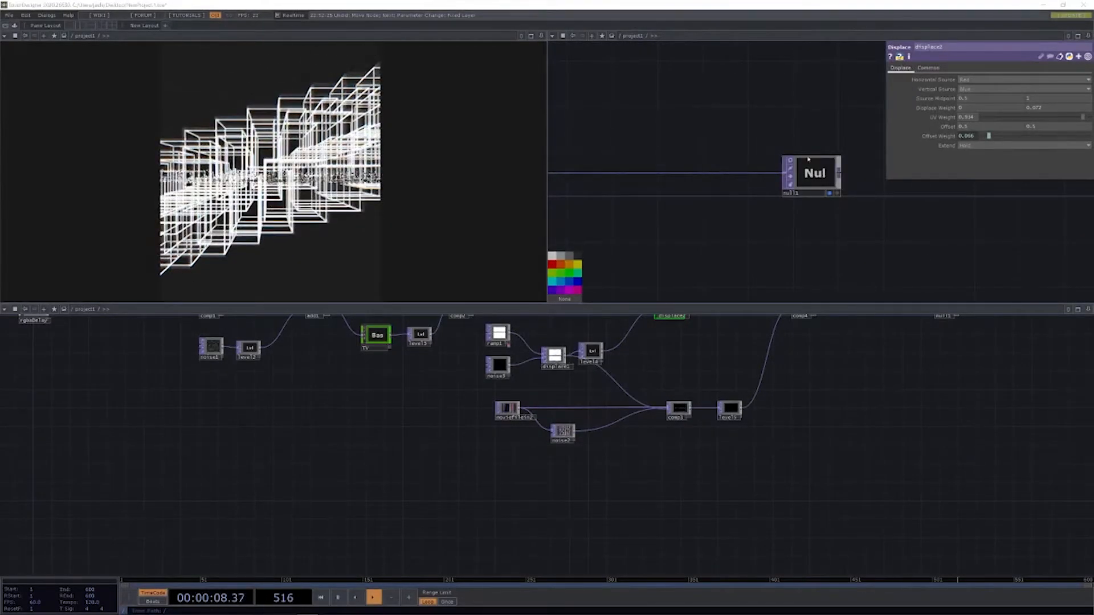
pyautogui.press('h')
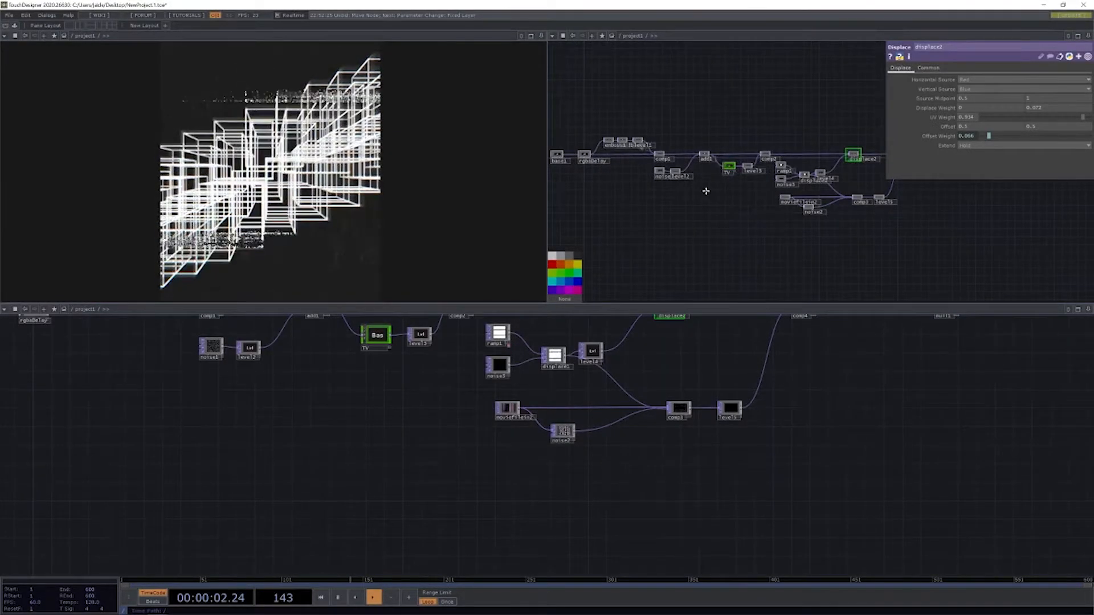
pyautogui.moveTo(706, 191); pyautogui.dragTo(706, 193)
pyautogui.scroll(10, 786, 212)
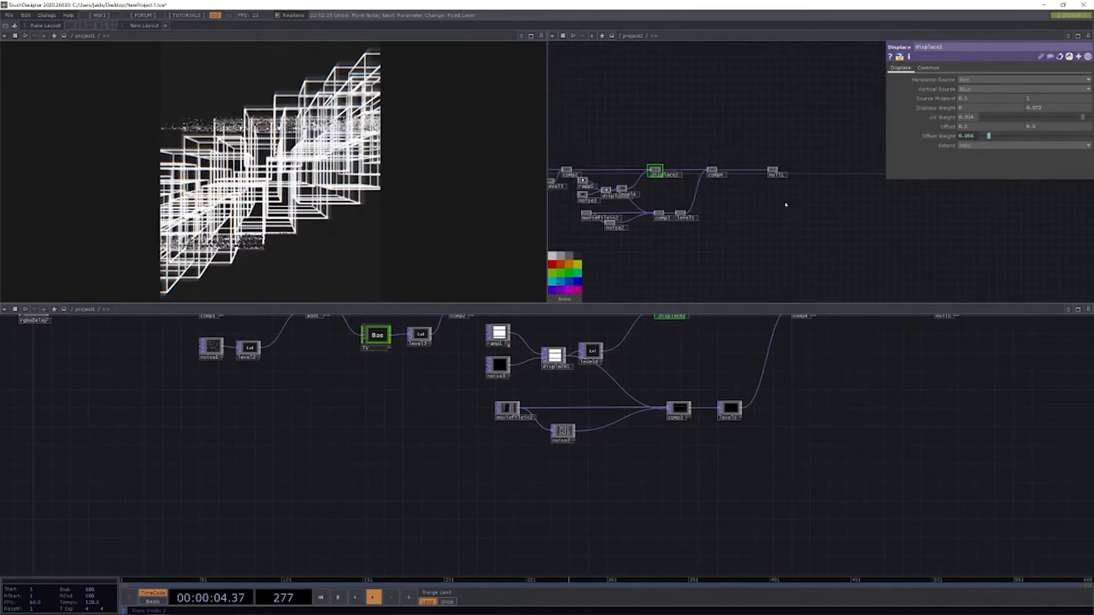
pyautogui.scroll(4, 695, 182)
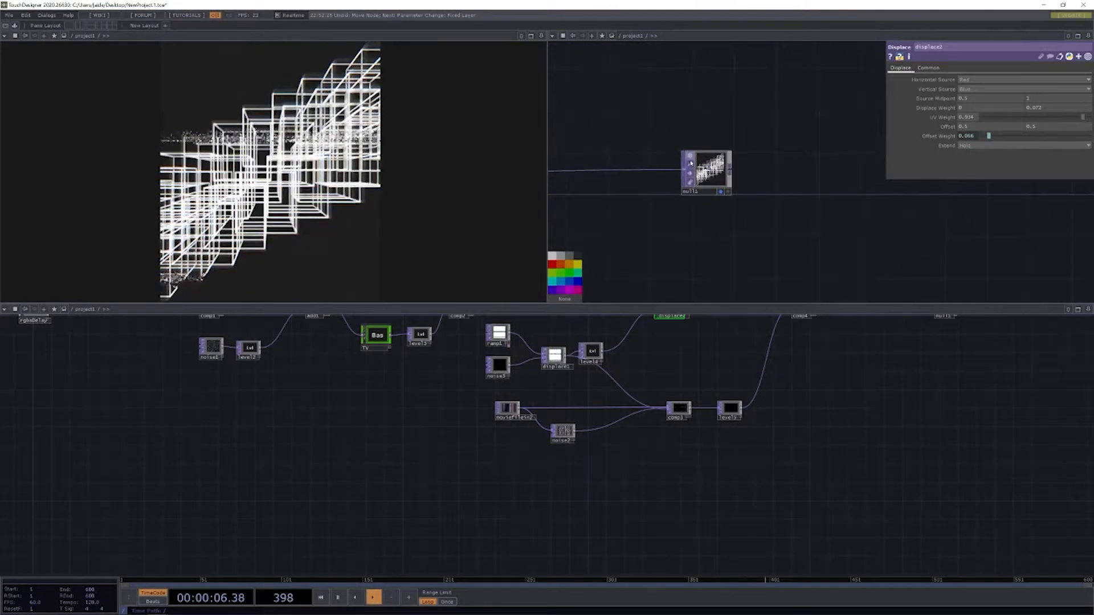
pyautogui.scroll(-4, 709, 170)
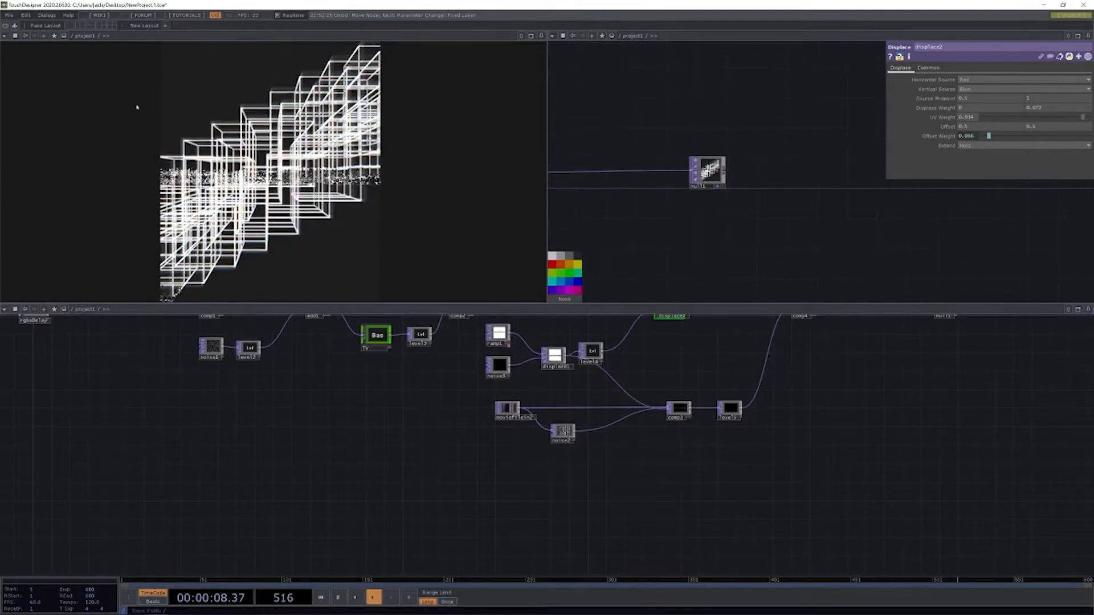
# - Add the saved VHS_FX component from the custom FX palette folder to the network above the comp4 and null1 nodes
pyautogui.hotkey('alt', 'l')
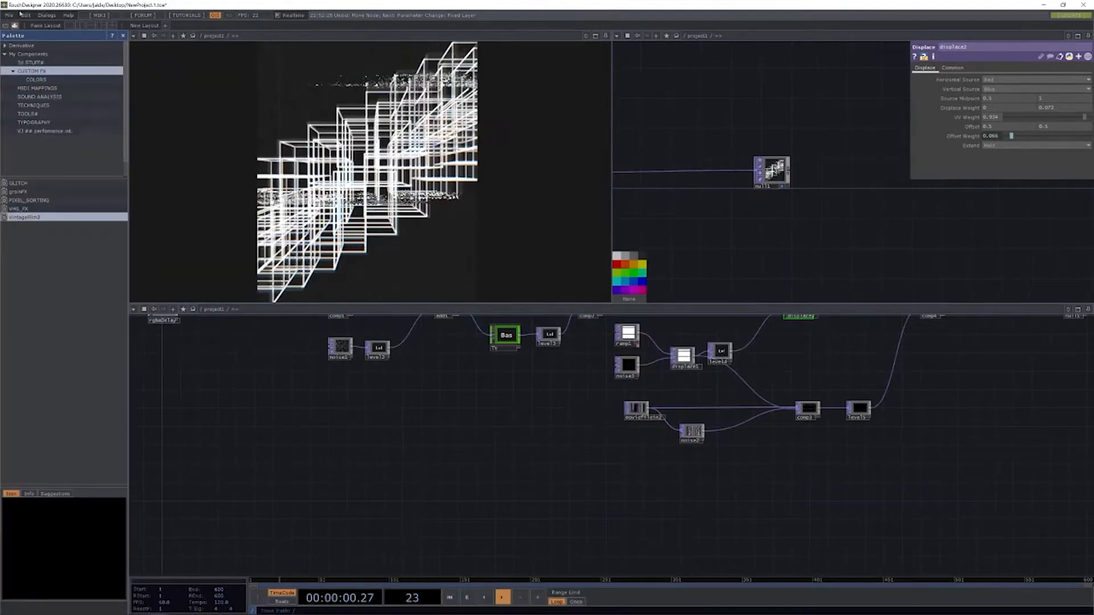
pyautogui.moveTo(716, 181); pyautogui.dragTo(709, 118)
pyautogui.click(123, 35)
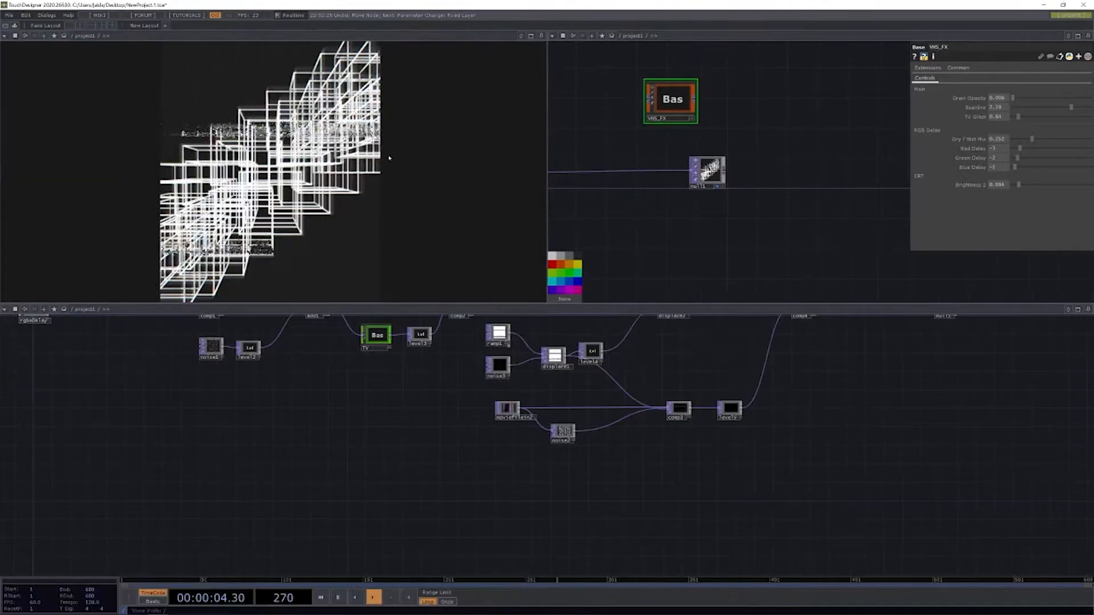
pyautogui.moveTo(659, 211); pyautogui.dragTo(831, 251)
pyautogui.moveTo(821, 128); pyautogui.dragTo(720, 90)
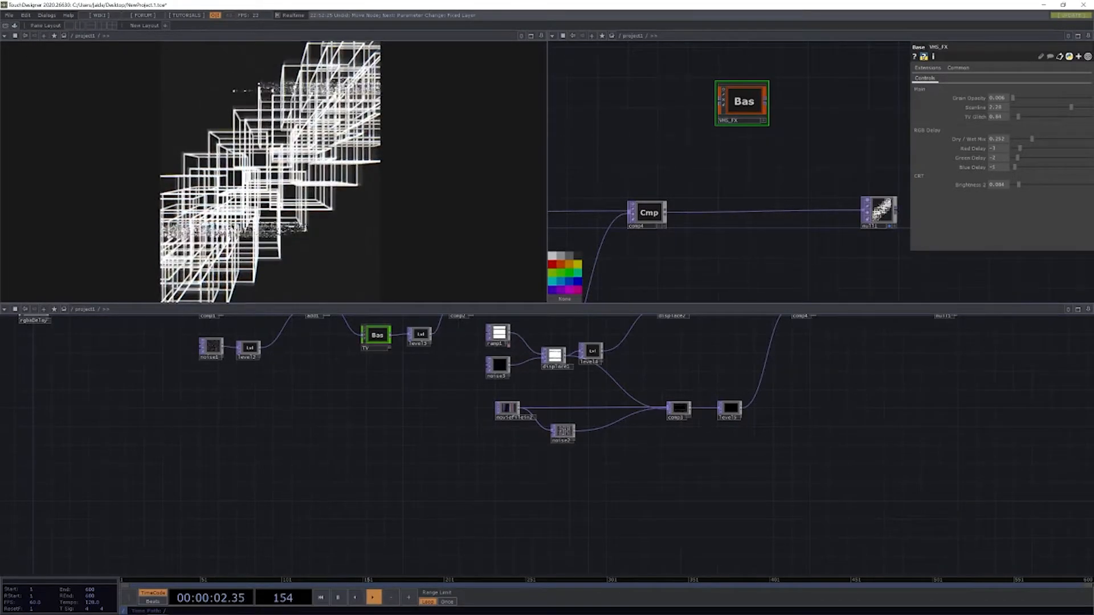
# - Switch to the web browser, check the Noise Generator tutorial video and its description, and return to TouchDesigner
pyautogui.hotkey('alt', 'Tab')
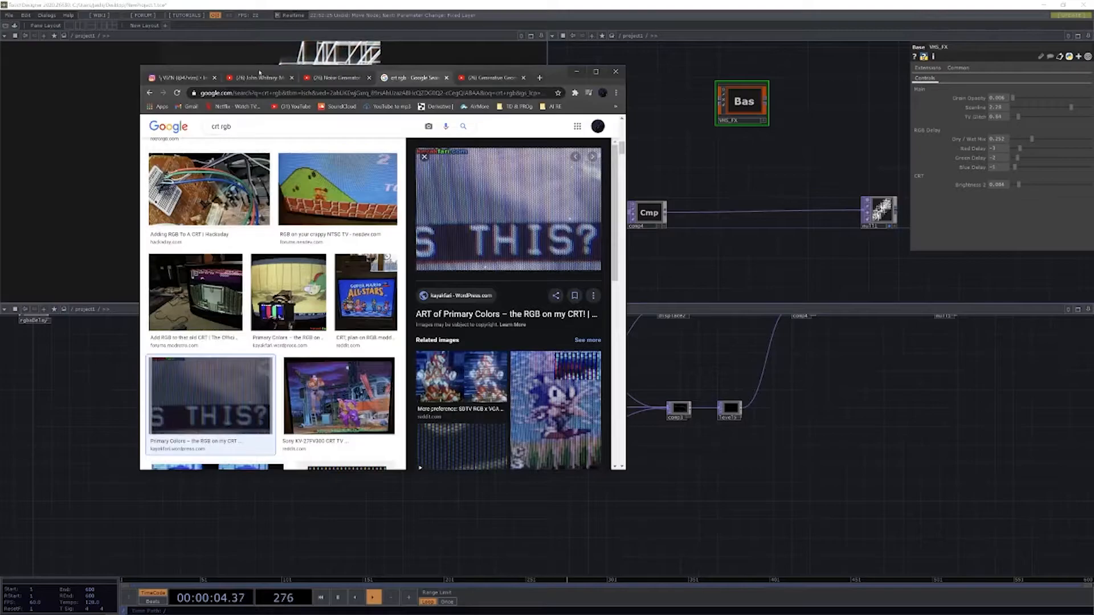
pyautogui.click(342, 80)
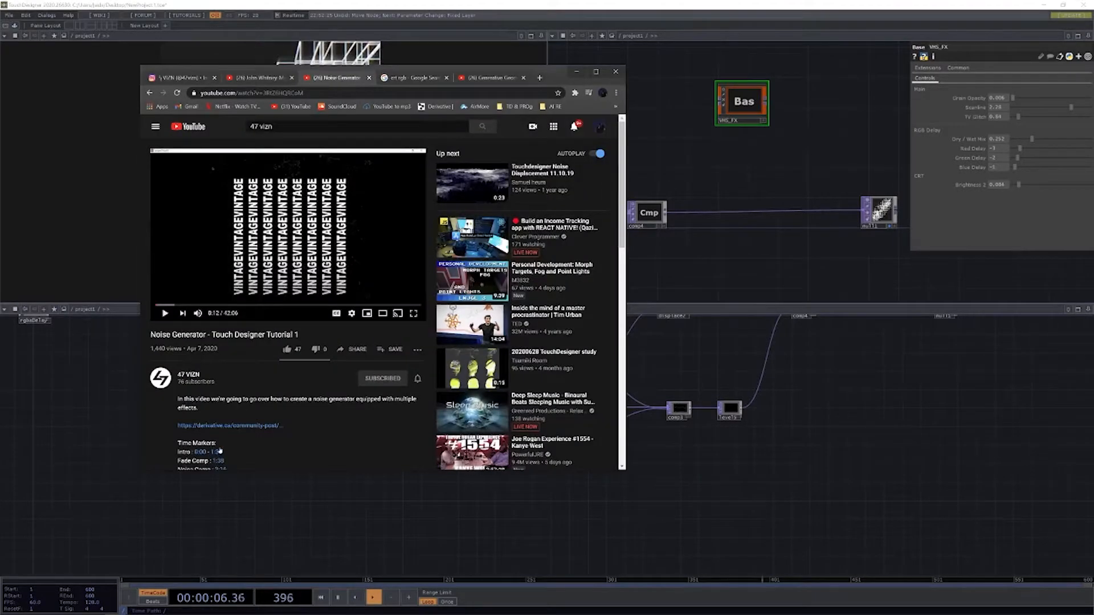
pyautogui.scroll(-2, 218, 452)
pyautogui.click(258, 420)
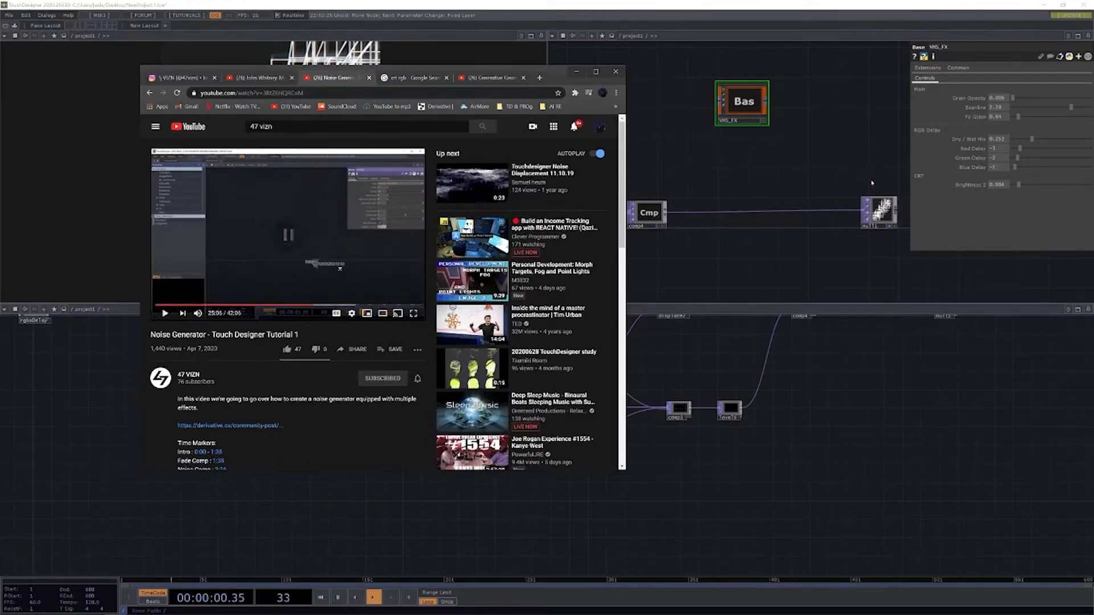
pyautogui.click(692, 45)
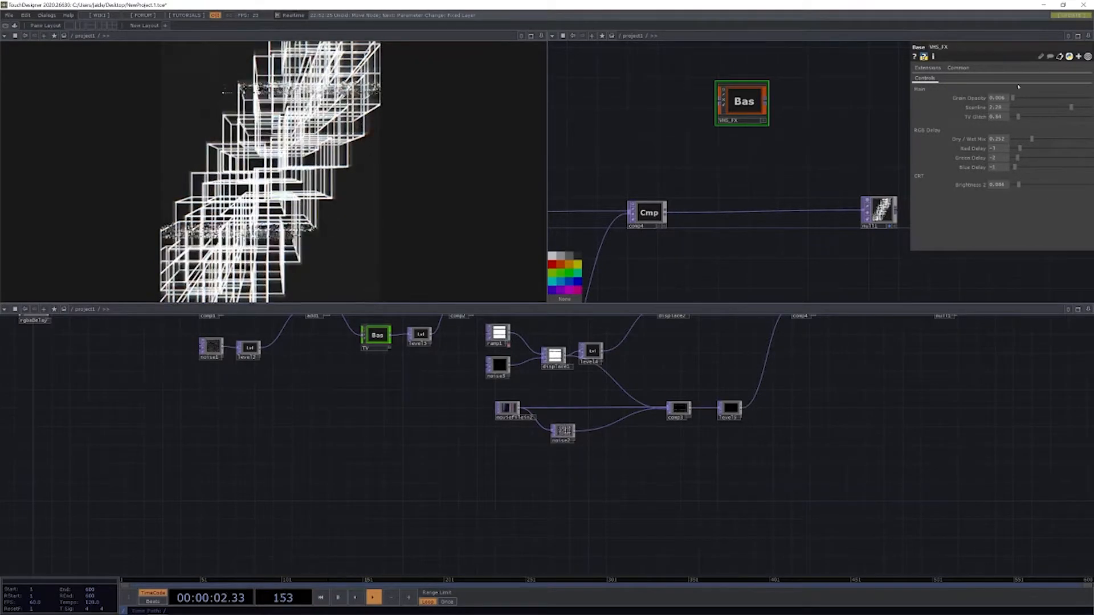
# - Enter the VHS_FX component, examine its internal node network, and return to the project network
pyautogui.scroll(-3, 724, 209)
pyautogui.press('i')
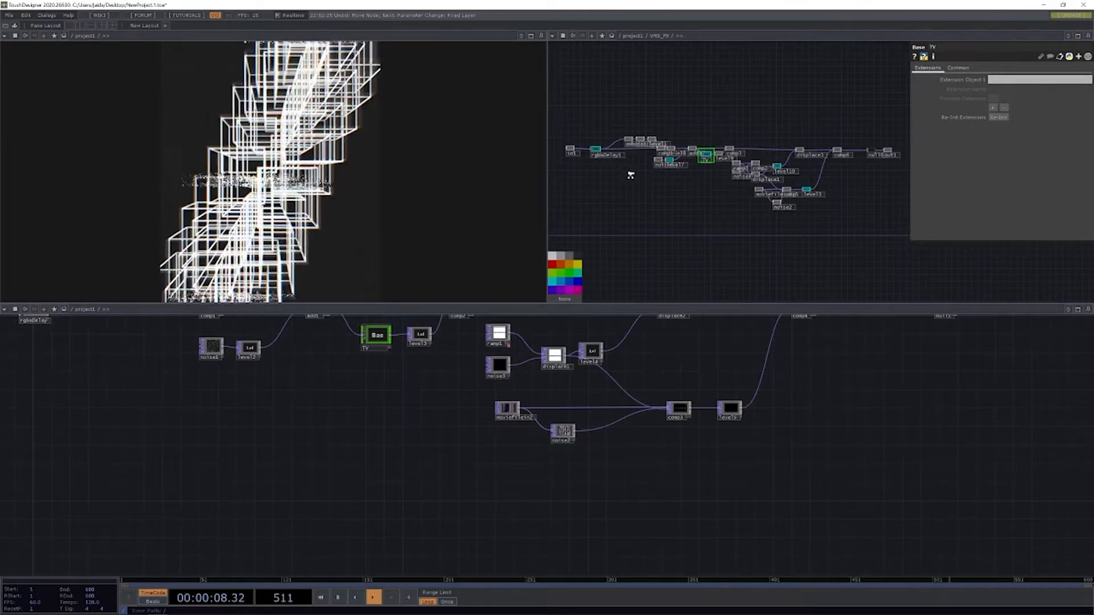
pyautogui.scroll(3, 747, 177)
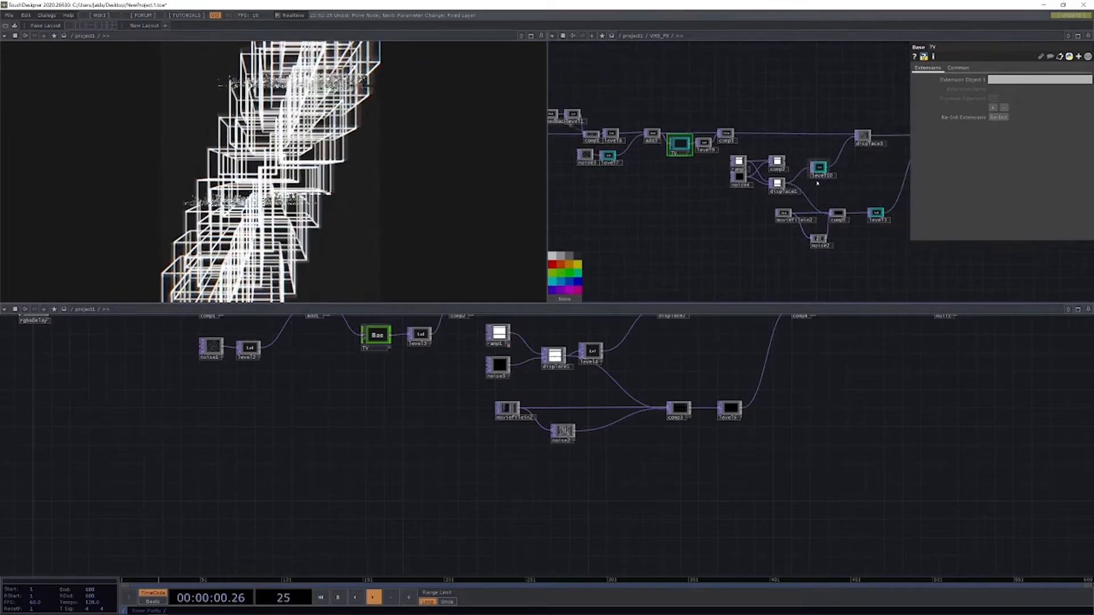
pyautogui.moveTo(863, 181); pyautogui.dragTo(694, 176)
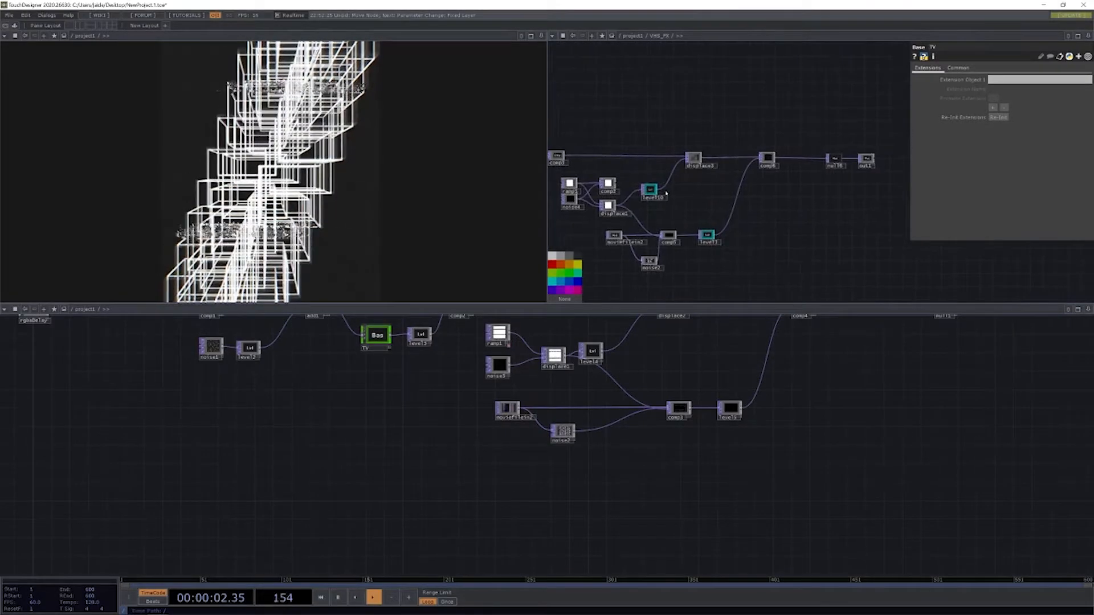
pyautogui.scroll(3, 659, 191)
pyautogui.press('u')
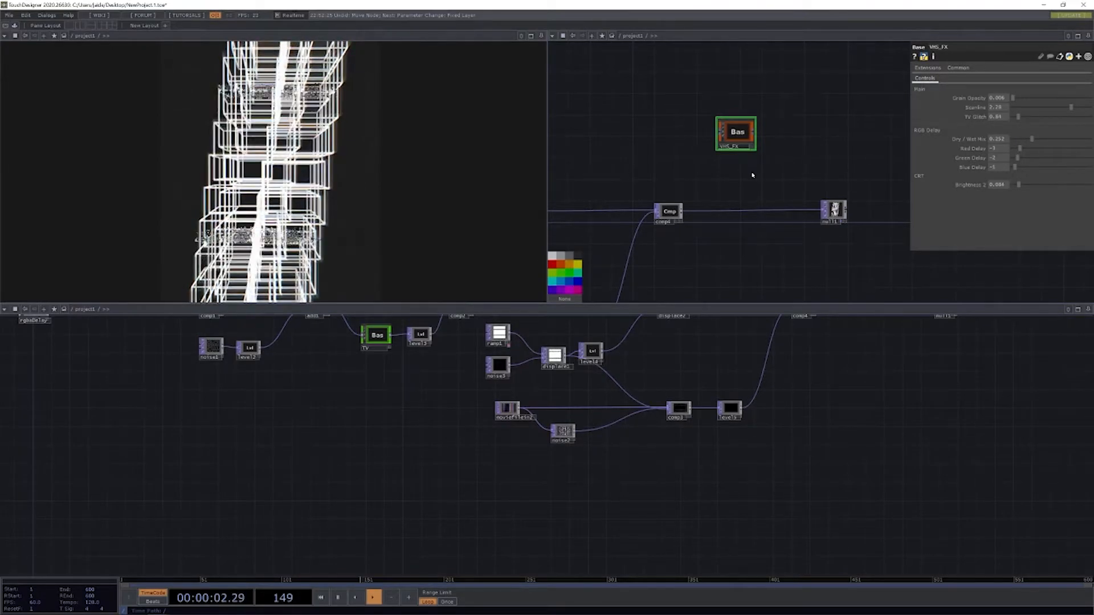
# - Move the VHS_FX component to the empty area below null1
pyautogui.moveTo(752, 176); pyautogui.dragTo(796, 160)
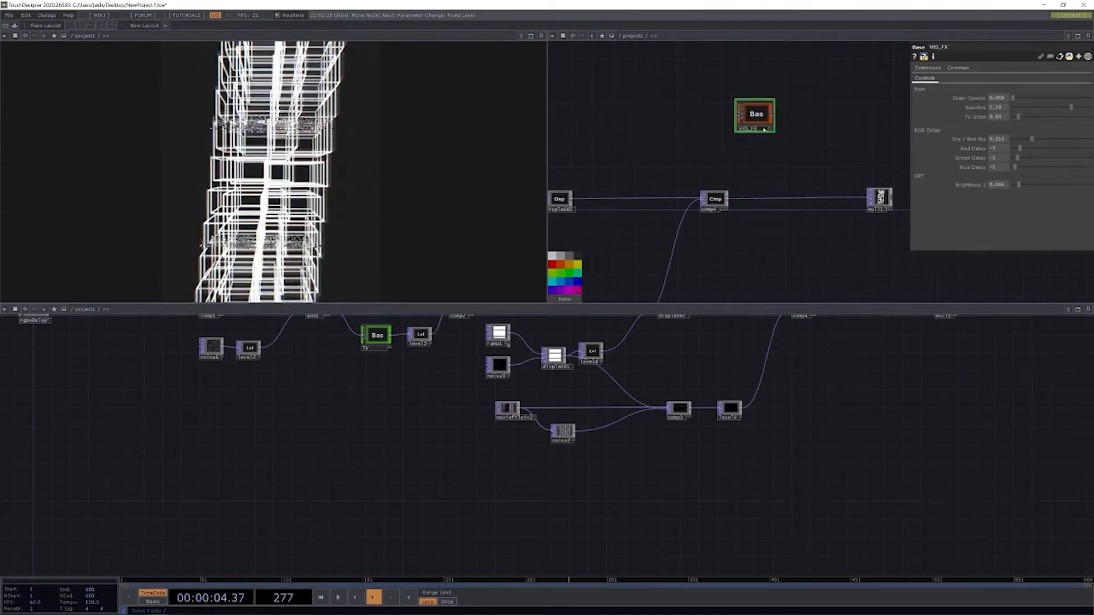
pyautogui.scroll(-2, 809, 153)
pyautogui.moveTo(800, 152); pyautogui.dragTo(767, 143)
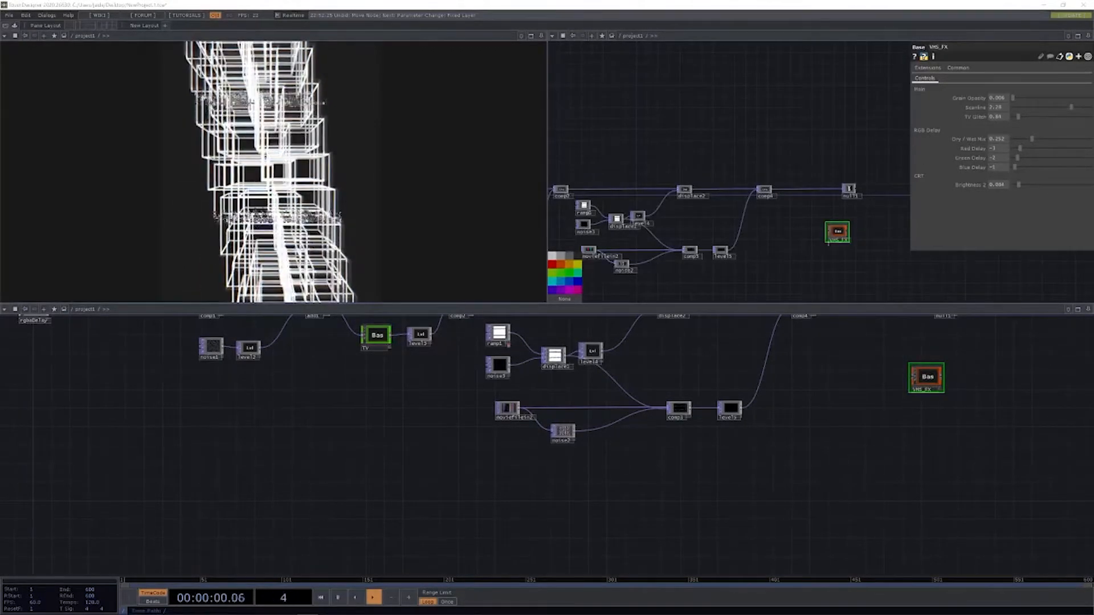
pyautogui.moveTo(837, 232)
pyautogui.mouseDown()
pyautogui.moveTo(843, 260)
pyautogui.moveTo(818, 241)
pyautogui.mouseUp()
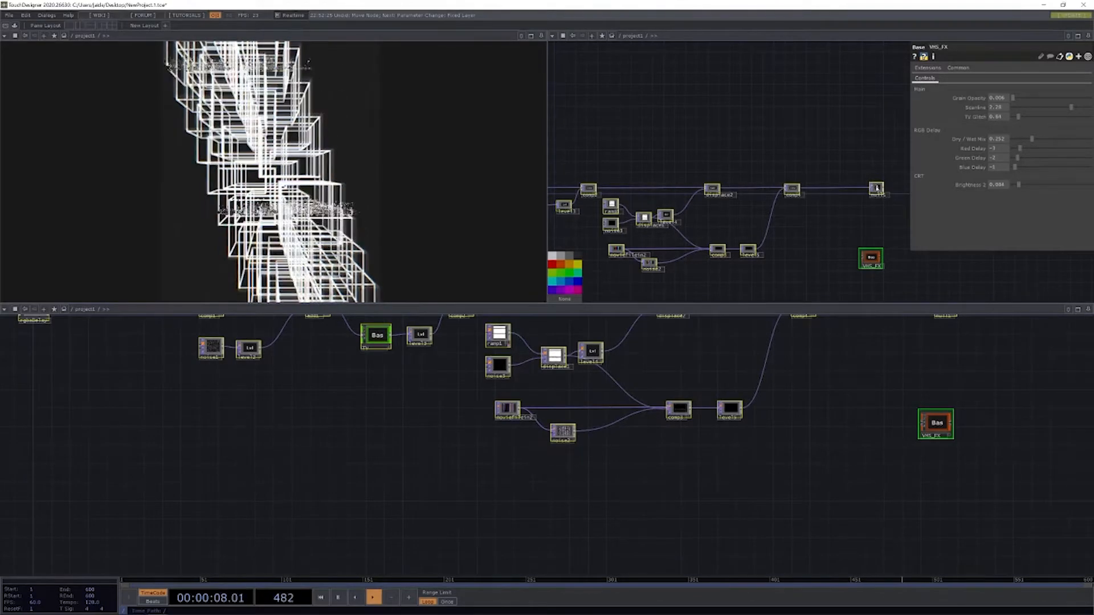
# - Try collapsing the effect nodes from rgbaDelay through comp4 into a sub-network, leaving out base1 and null1
pyautogui.scroll(4, 876, 188)
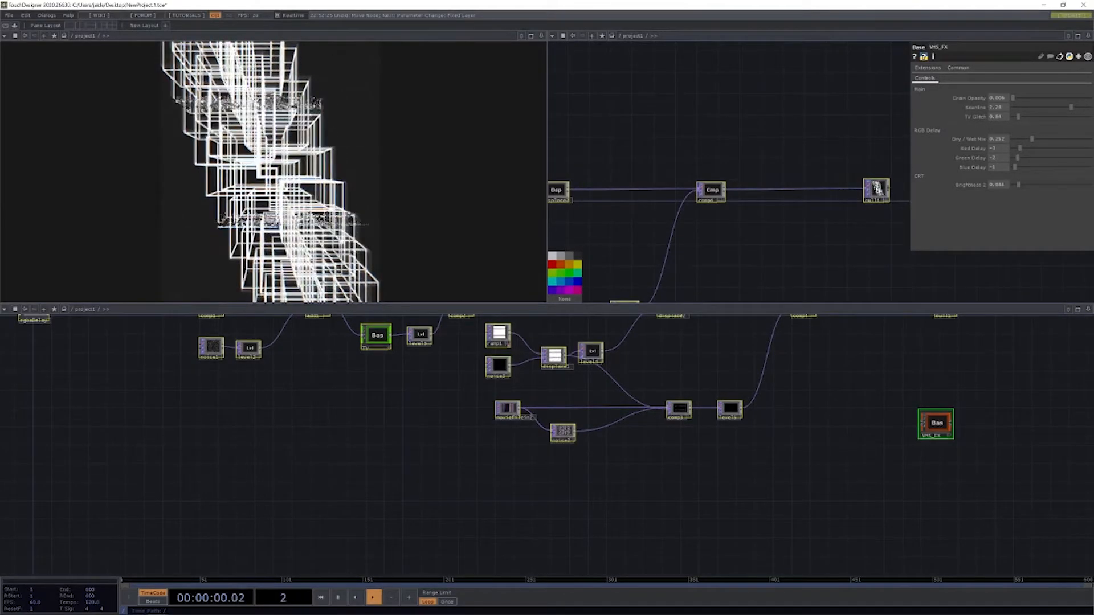
pyautogui.scroll(-5, 876, 191)
pyautogui.press('h')
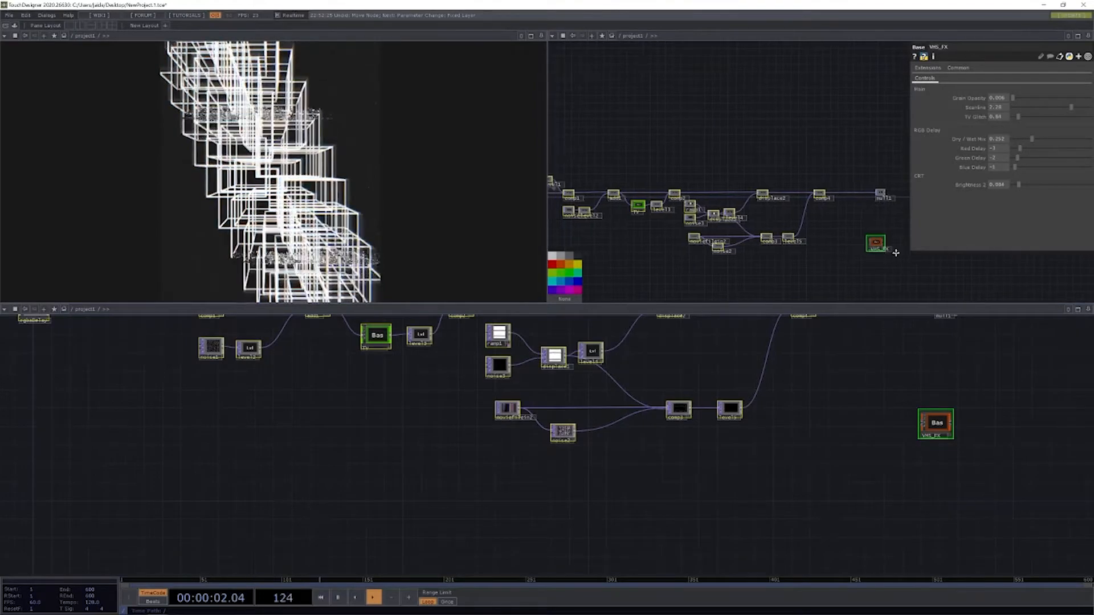
pyautogui.moveTo(635, 219); pyautogui.dragTo(673, 222)
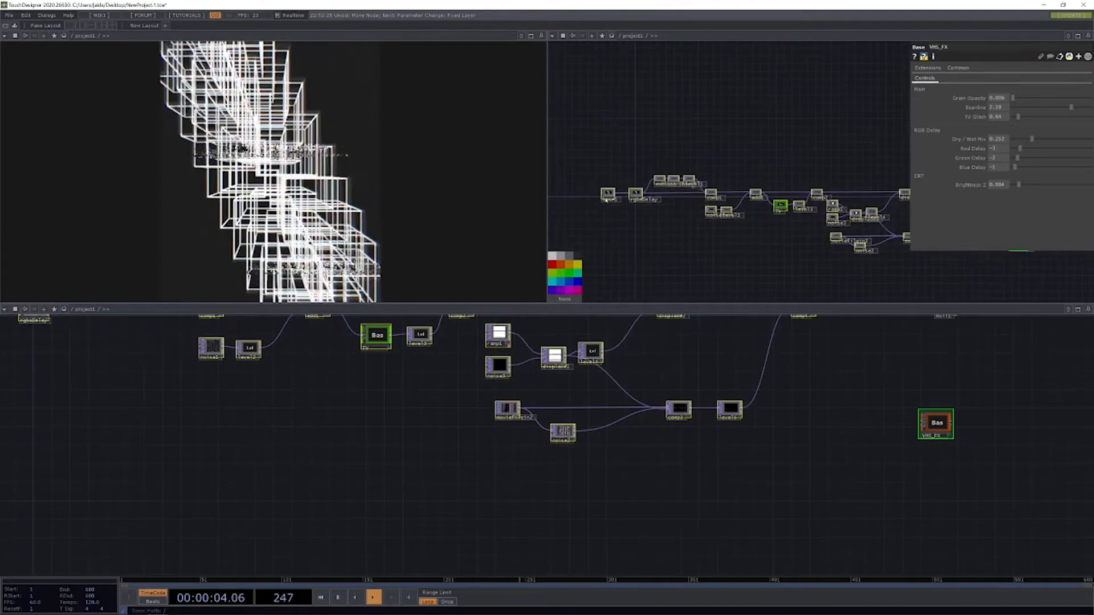
pyautogui.scroll(-3, 661, 239)
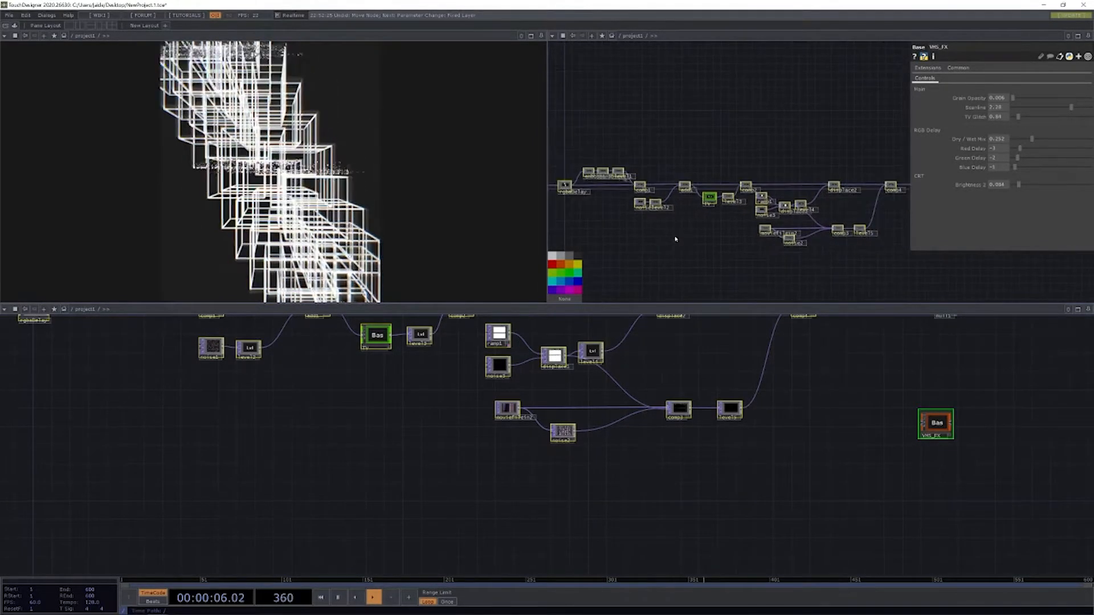
pyautogui.rightClick(785, 261)
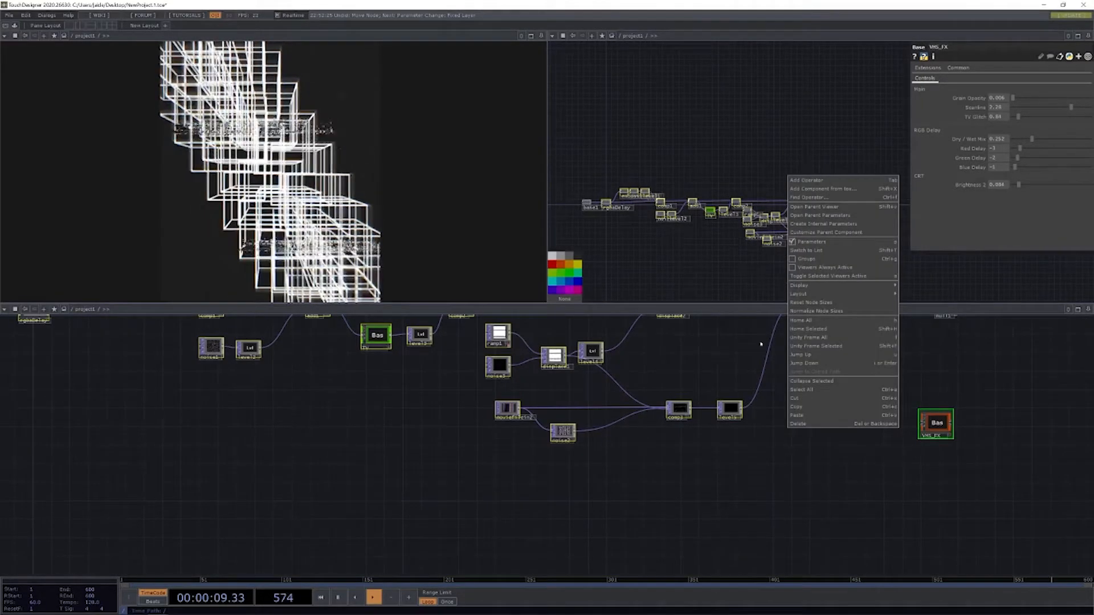
pyautogui.click(841, 381)
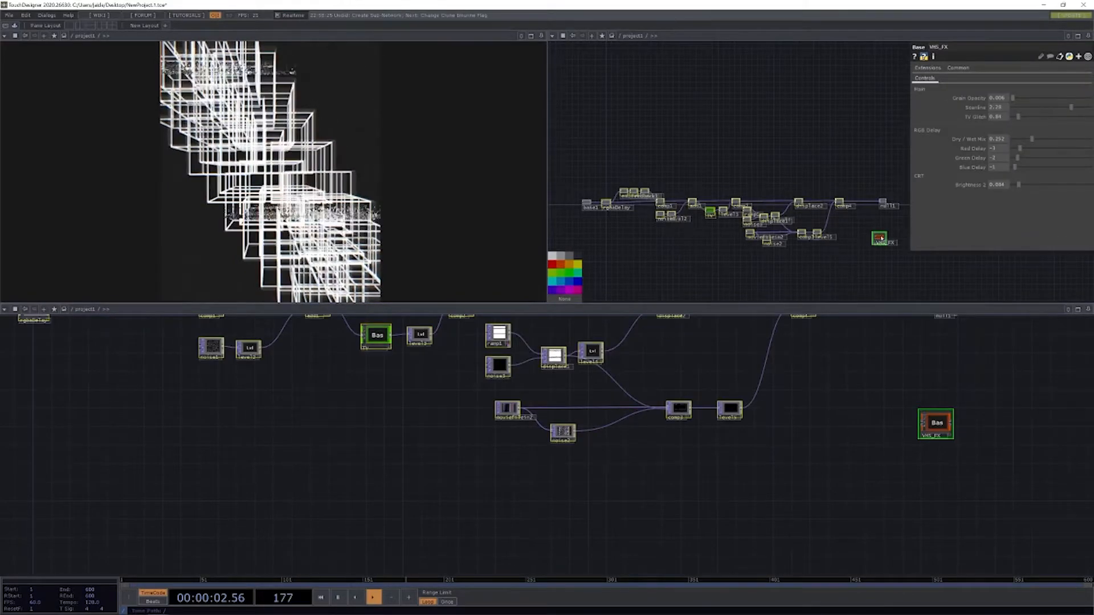
# - Undo the last accidental node changes and move the VHS_FX component farther away from the effect nodes
pyautogui.hotkey('ctrl', 'z')
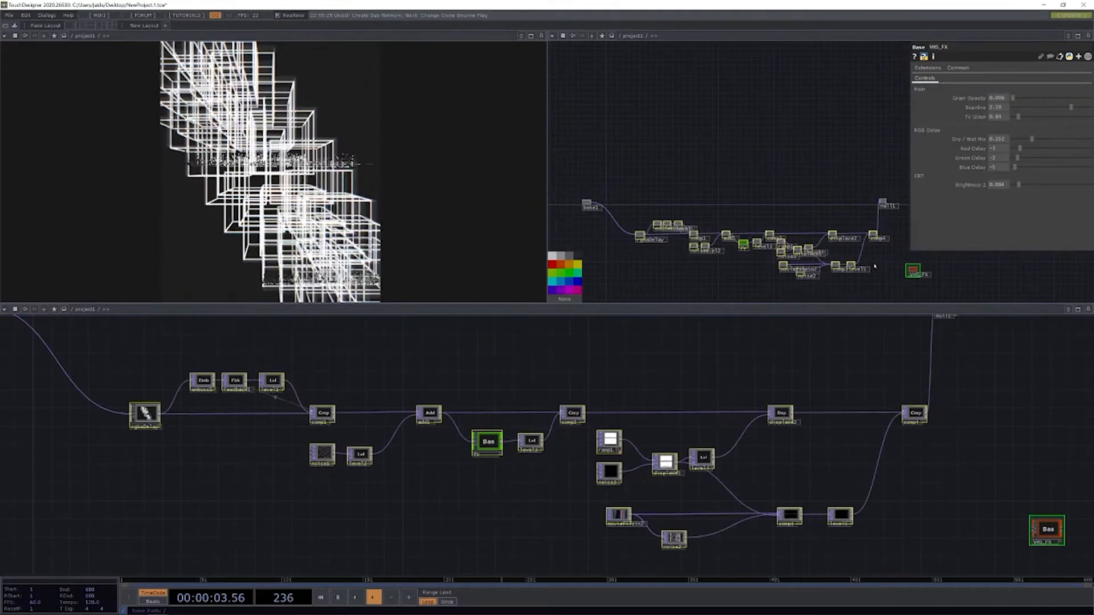
pyautogui.hotkey('ctrl', 'z')
pyautogui.moveTo(879, 239); pyautogui.dragTo(929, 279)
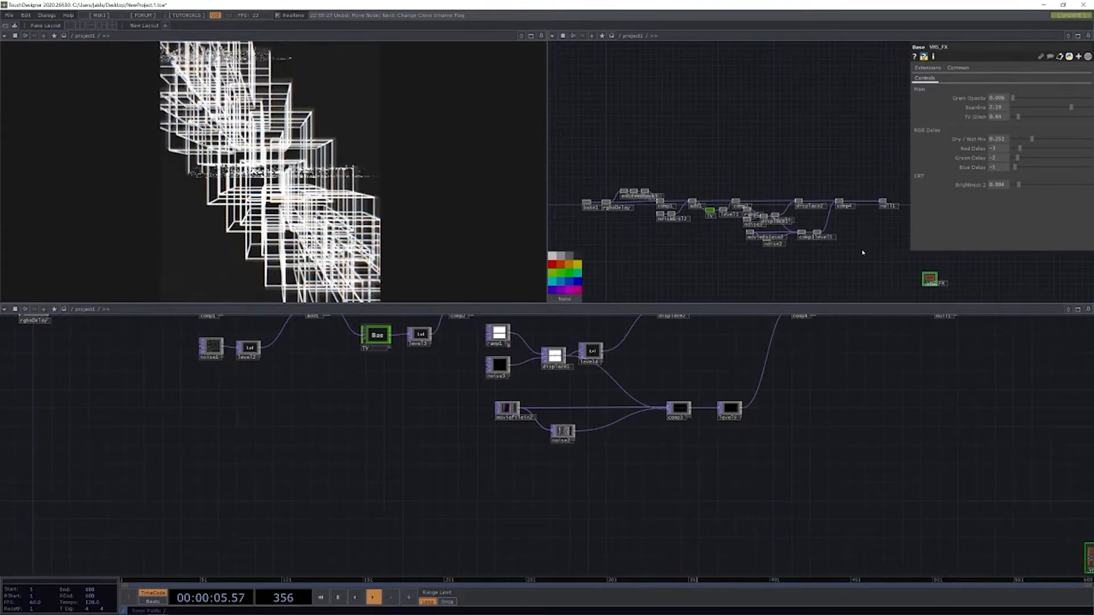
# - Collapse the effect nodes from rgbaDelay through comp4 into one Base component, leaving out base1, null1 and VHS_FX
pyautogui.moveTo(608, 150); pyautogui.dragTo(867, 264)
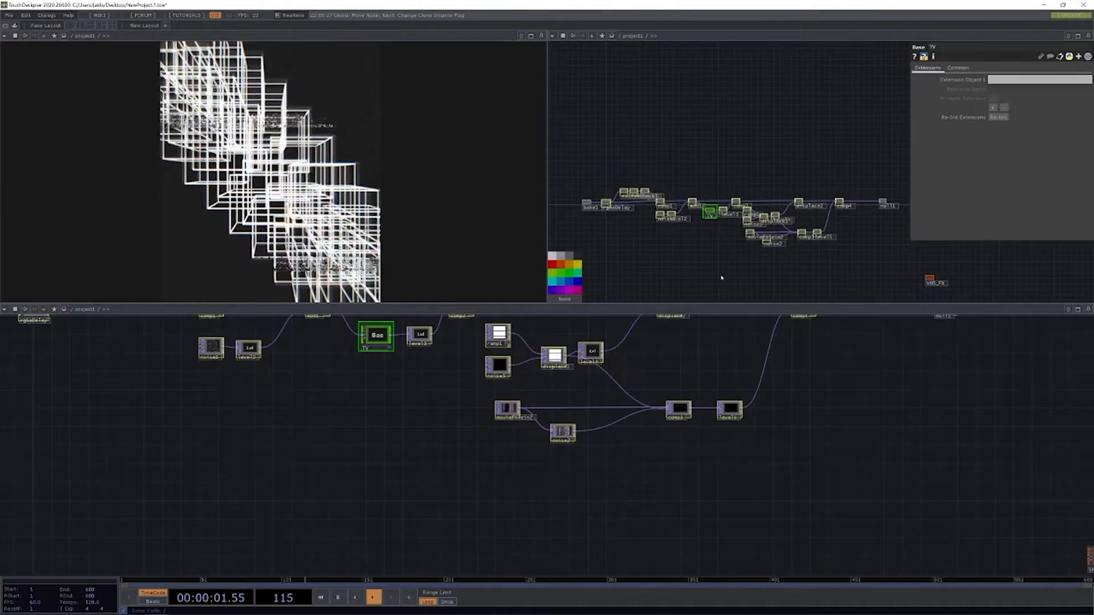
pyautogui.scroll(2, 719, 276)
pyautogui.rightClick(708, 244)
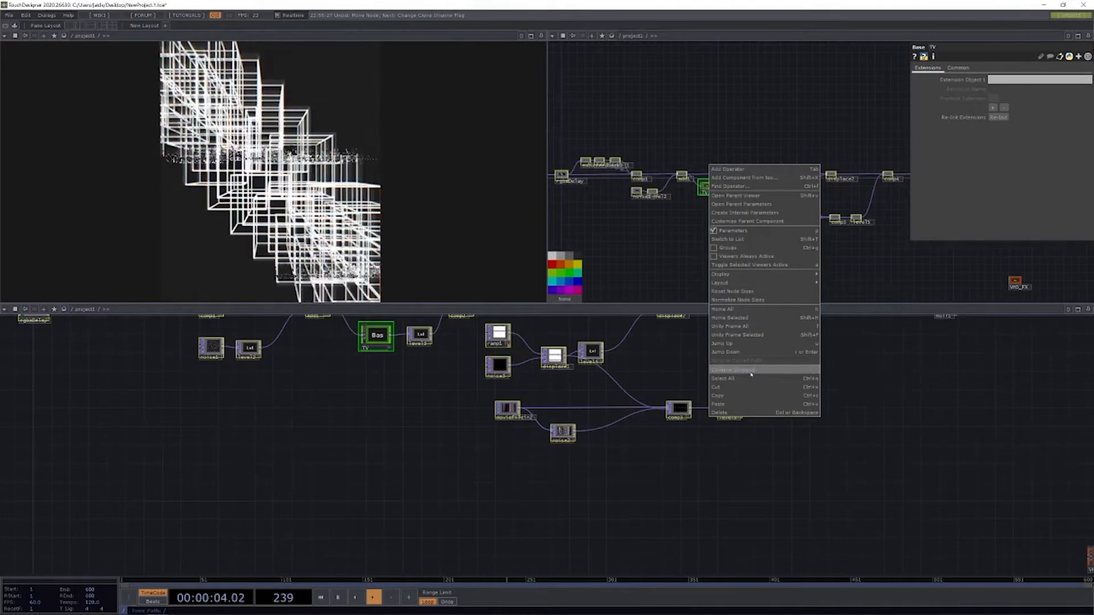
pyautogui.click(733, 370)
# - Arrange the collapsed component and null1 in a compact row beside base1, with VHS_FX below the row
pyautogui.moveTo(723, 206); pyautogui.dragTo(638, 200)
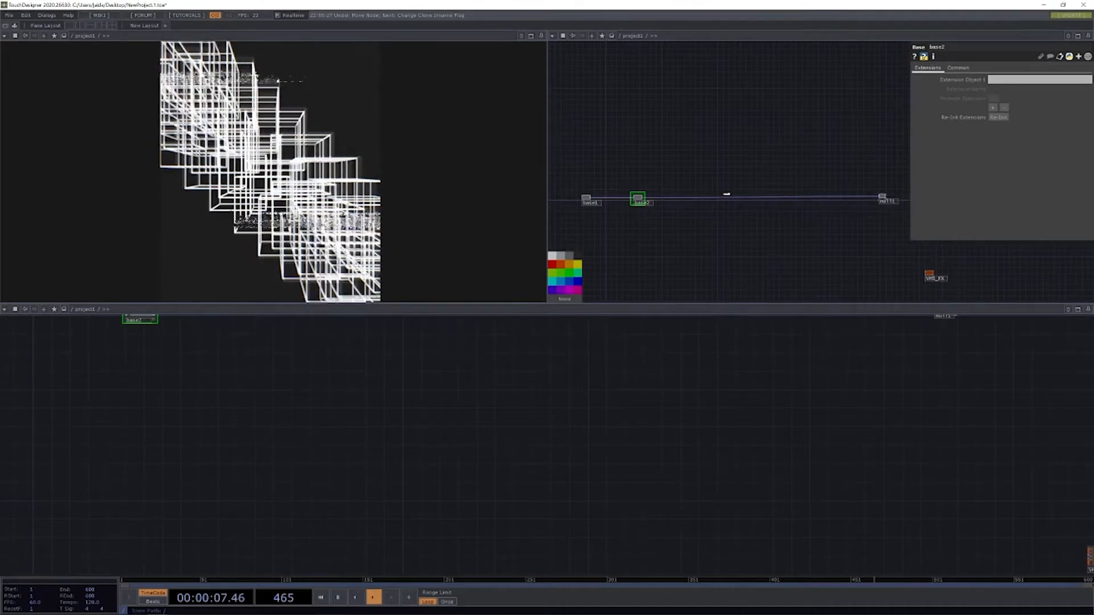
pyautogui.moveTo(881, 200); pyautogui.dragTo(693, 198)
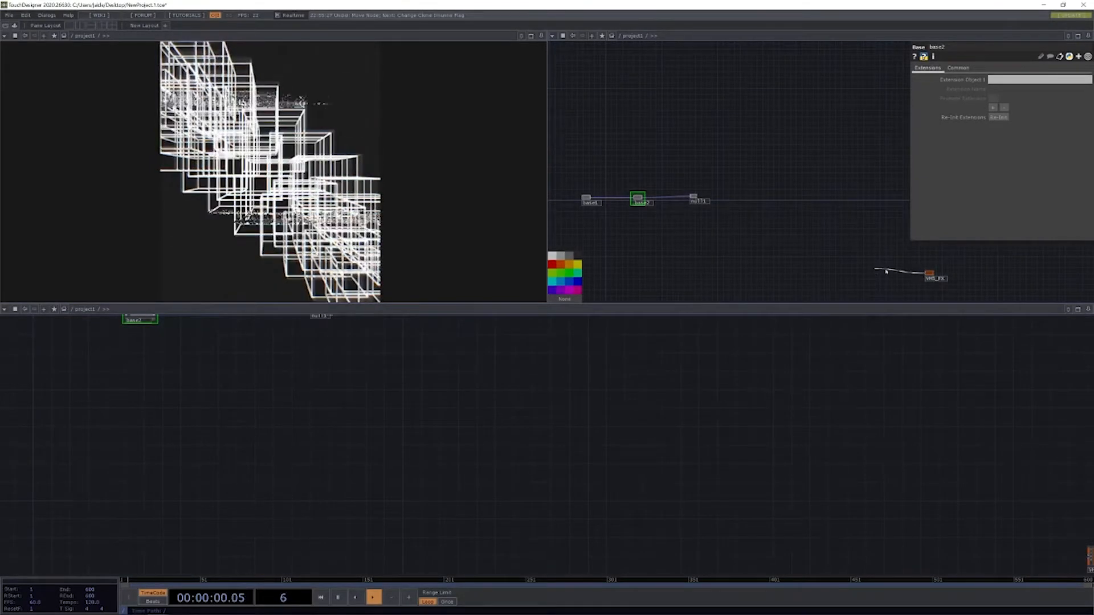
pyautogui.moveTo(929, 276); pyautogui.dragTo(623, 229)
pyautogui.scroll(5, 642, 222)
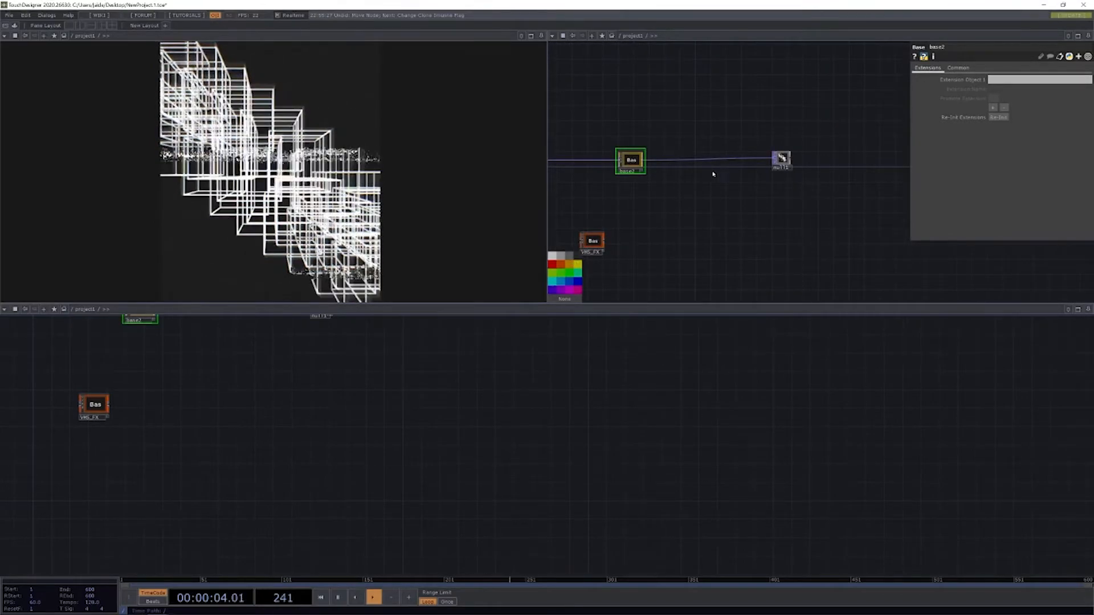
pyautogui.scroll(2, 661, 178)
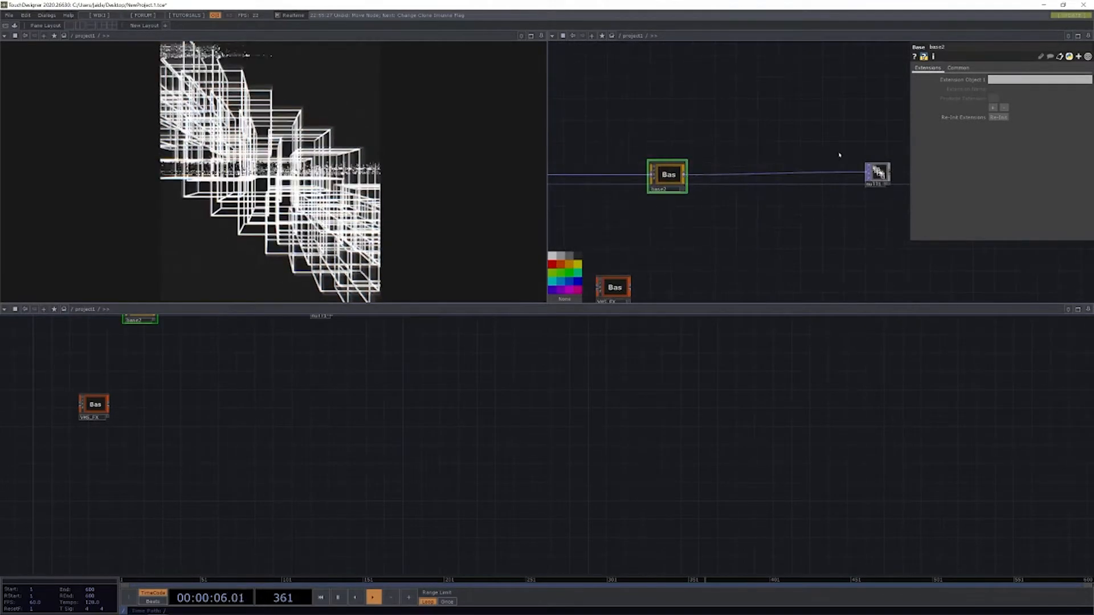
# - Rename the collapsed base2 component as vhs
pyautogui.click(876, 173)
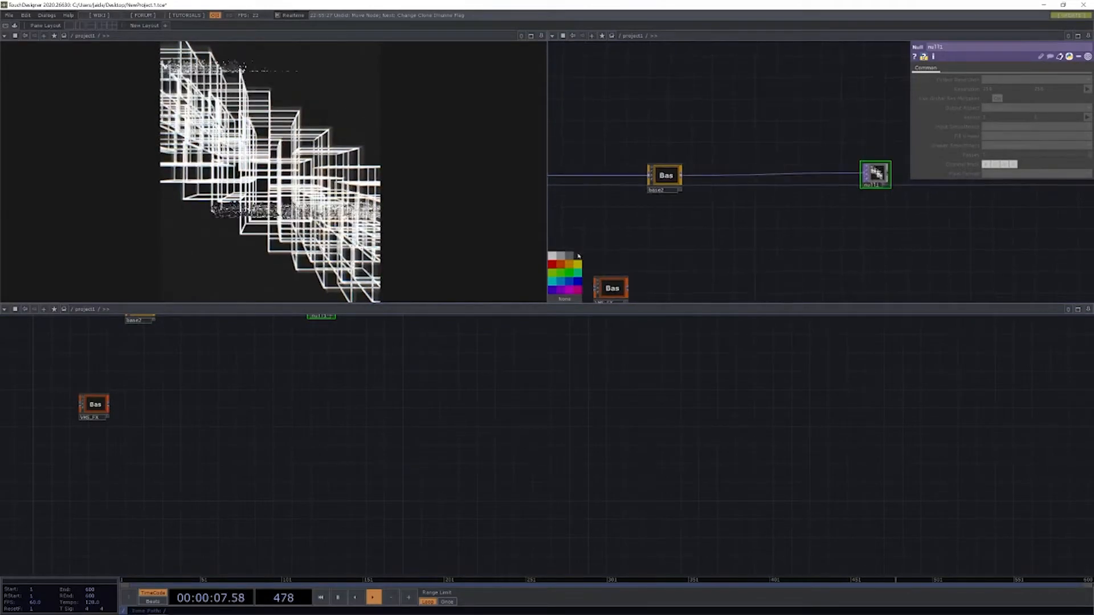
pyautogui.scroll(3, 665, 180)
pyautogui.click(664, 178)
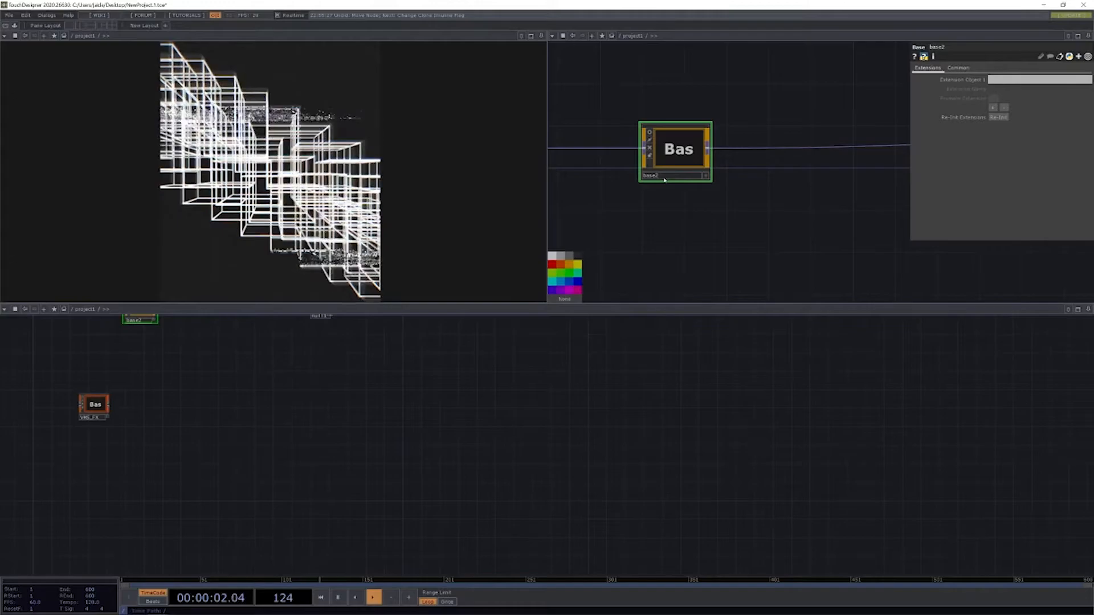
pyautogui.write('vhs')
pyautogui.press('Home')
pyautogui.press('Delete')
pyautogui.press('Delete')
pyautogui.press('Delete')
pyautogui.press('Delete')
pyautogui.press('Delete')
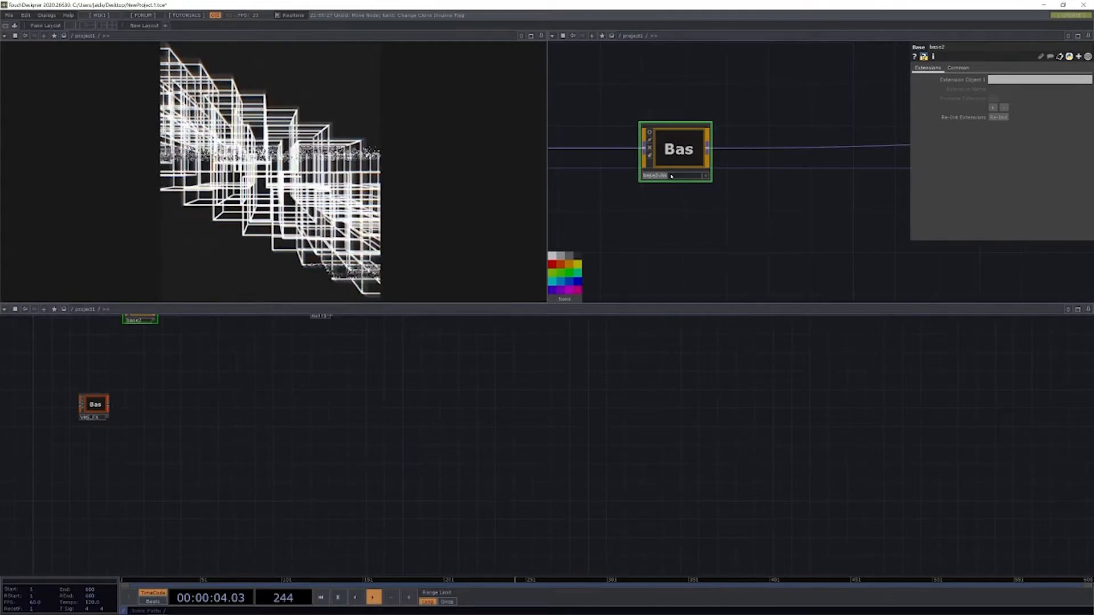
pyautogui.press('Return')
# - Place VHS_FX directly beneath vhs and wire base1 through VHS_FX into null1
pyautogui.scroll(-3, 657, 222)
pyautogui.moveTo(643, 278); pyautogui.dragTo(697, 213)
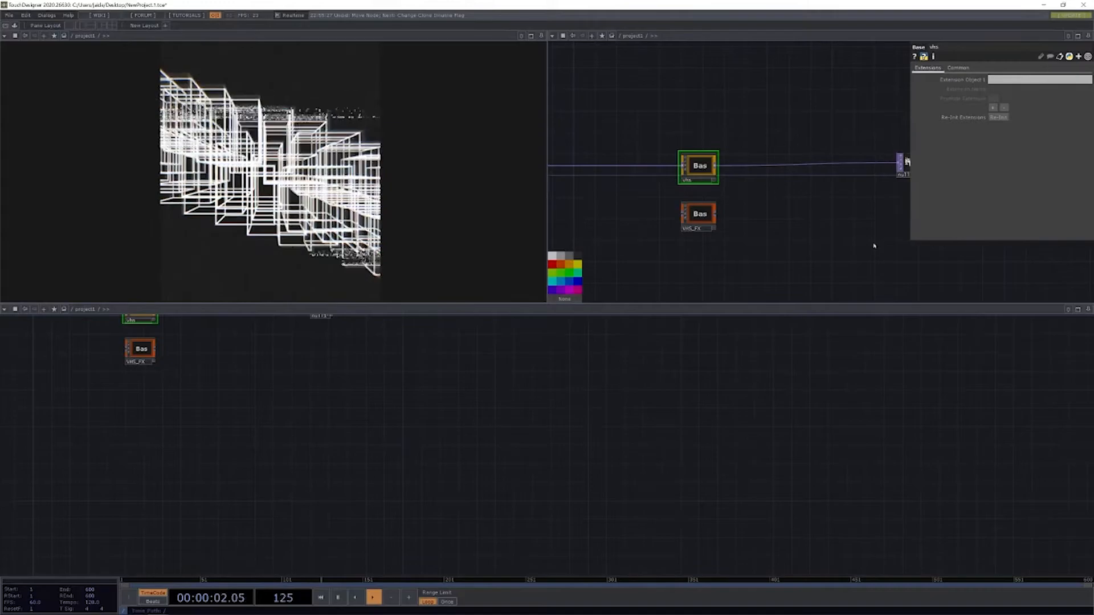
pyautogui.moveTo(719, 264); pyautogui.dragTo(582, 287)
pyautogui.scroll(5, 763, 191)
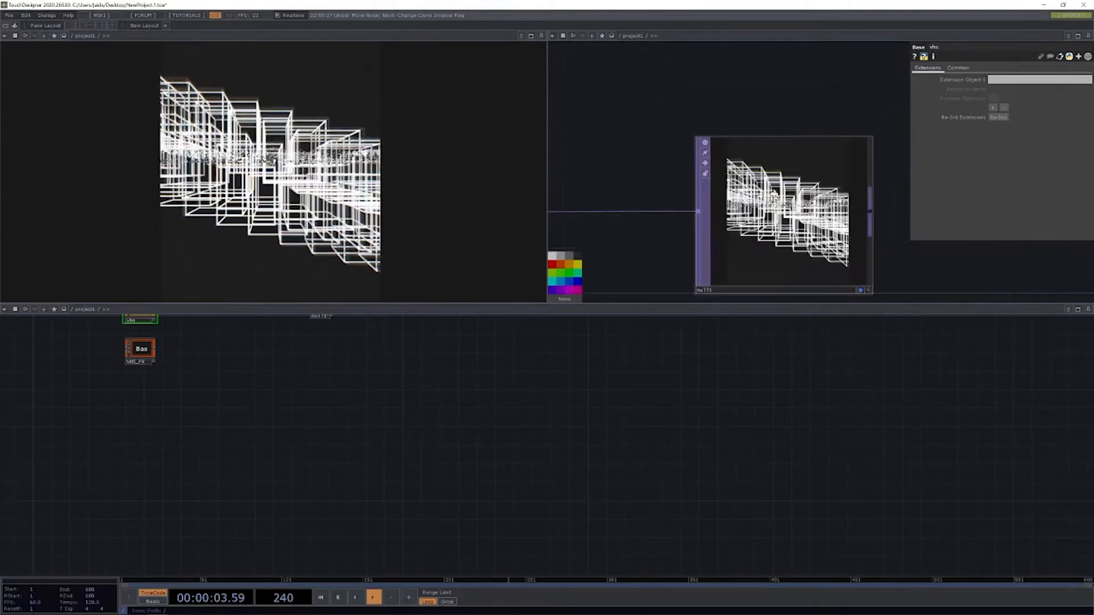
pyautogui.scroll(-4, 632, 258)
pyautogui.scroll(-5, 627, 259)
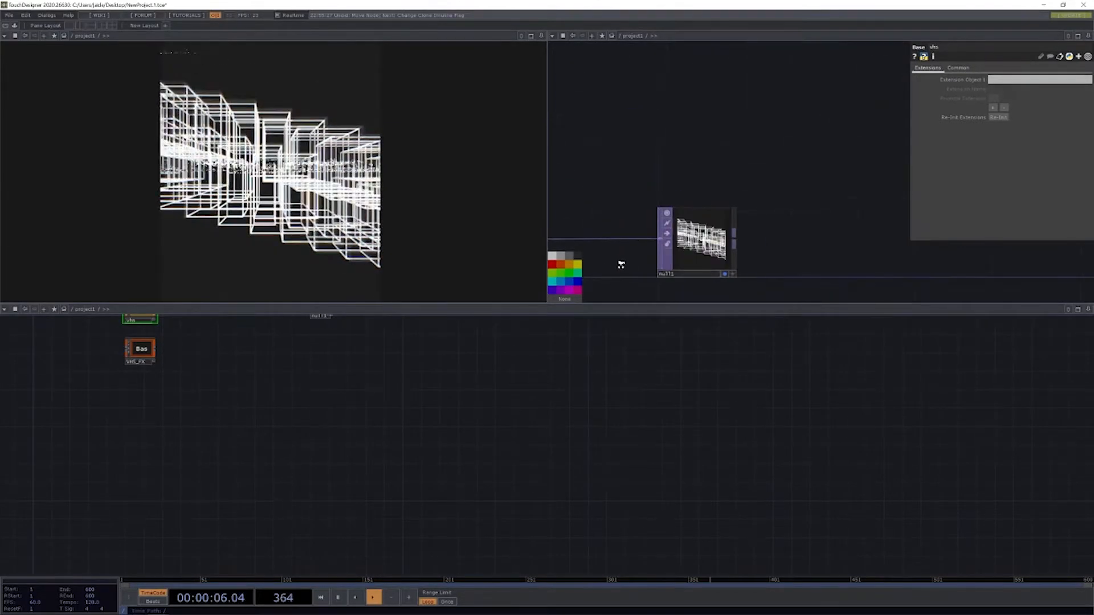
pyautogui.moveTo(759, 234)
pyautogui.mouseDown()
pyautogui.moveTo(677, 241)
pyautogui.moveTo(633, 215)
pyautogui.moveTo(715, 217)
pyautogui.moveTo(646, 203)
pyautogui.moveTo(829, 242)
pyautogui.moveTo(765, 231)
pyautogui.mouseUp()
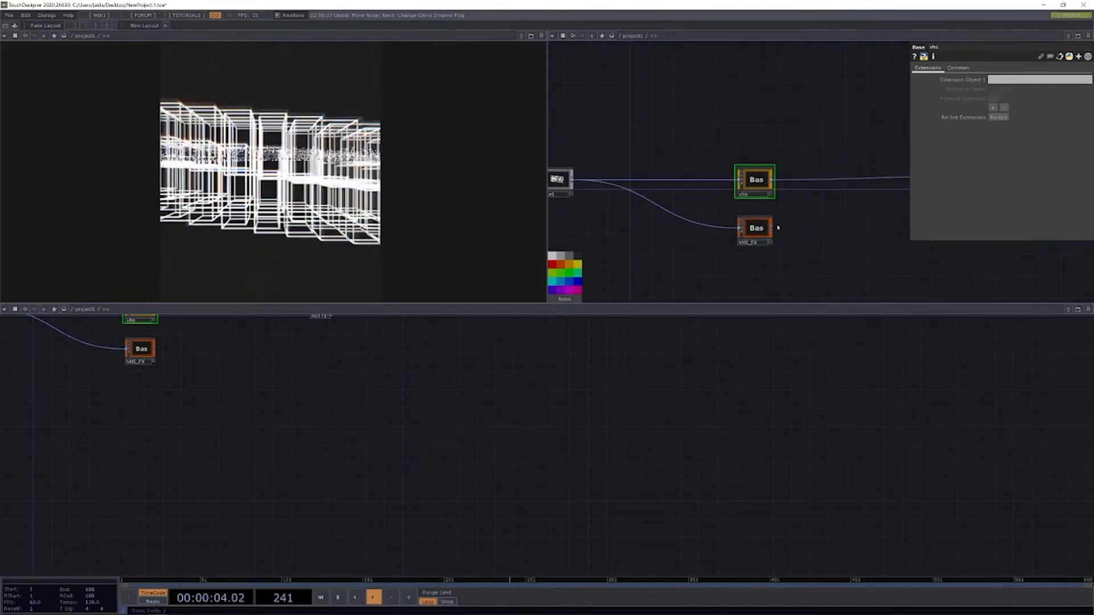
pyautogui.moveTo(808, 186); pyautogui.dragTo(829, 181)
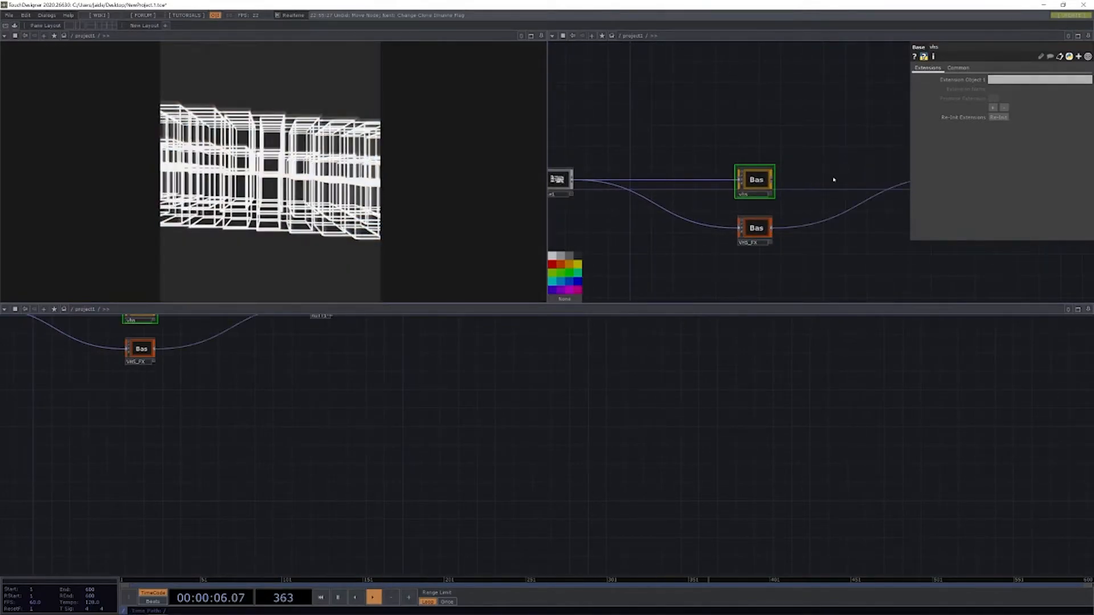
# - Try different strengths of Grain Opacity and Scanline on the VHS_FX component, returning them to their starting levels
pyautogui.click(757, 228)
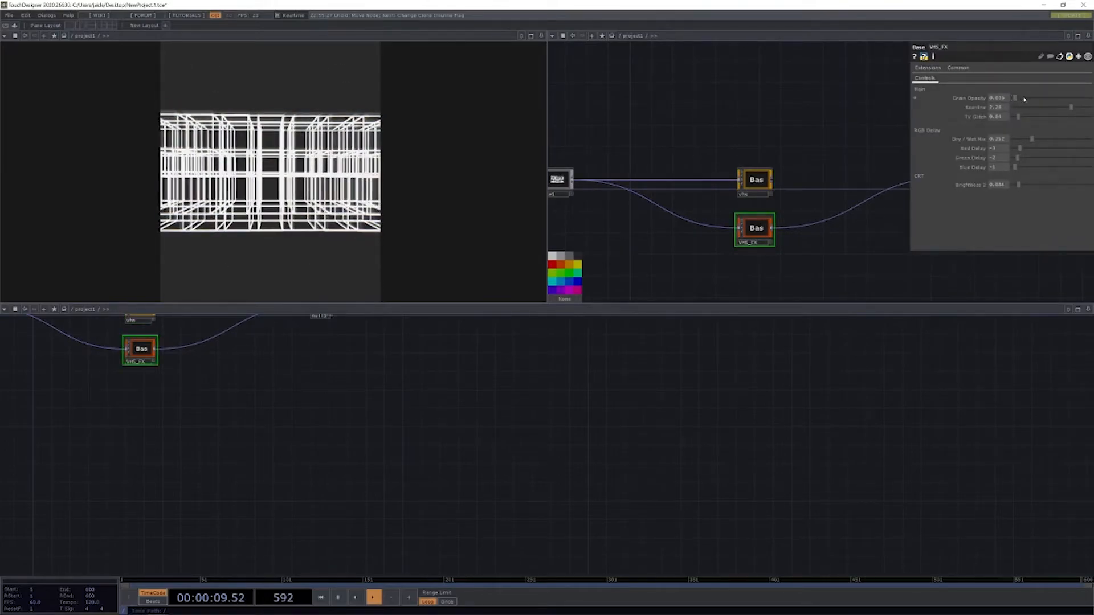
pyautogui.moveTo(1045, 102); pyautogui.dragTo(1060, 99)
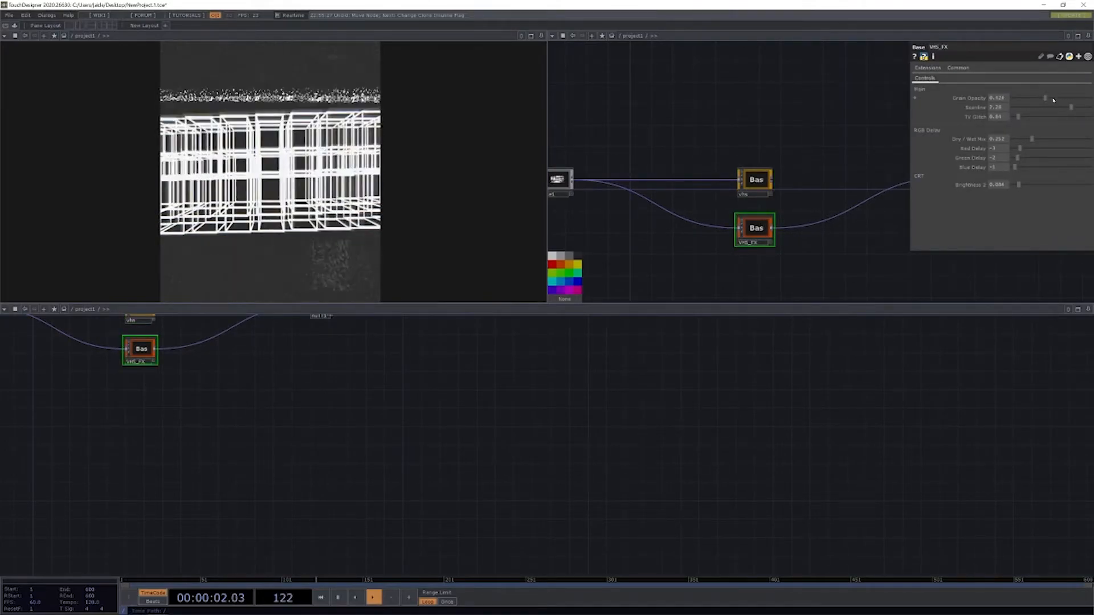
pyautogui.moveTo(1055, 101); pyautogui.dragTo(1013, 99)
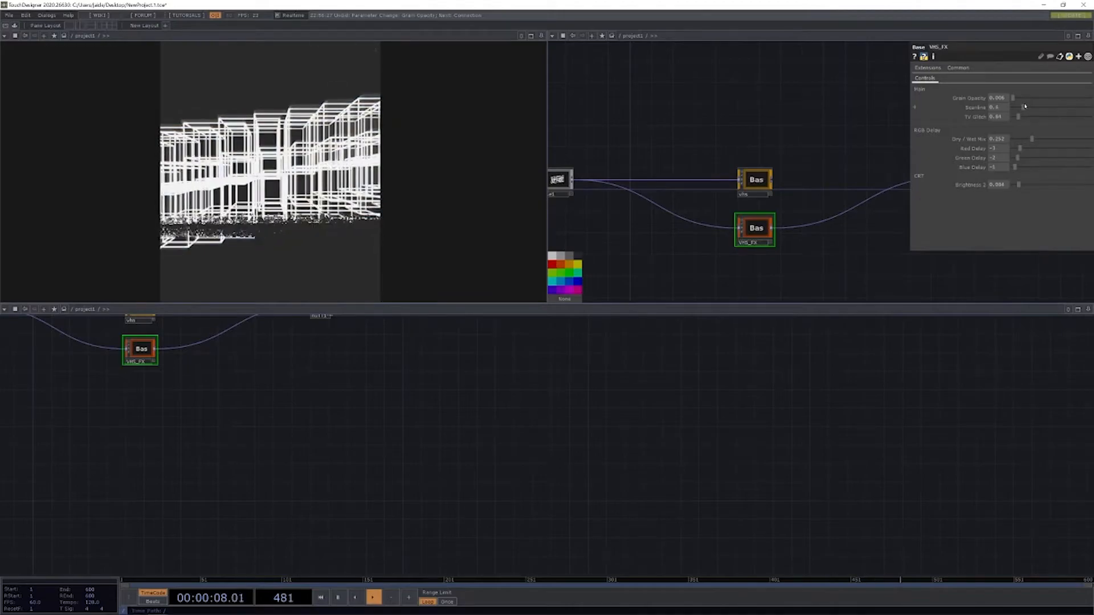
pyautogui.moveTo(1005, 106); pyautogui.dragTo(1071, 122)
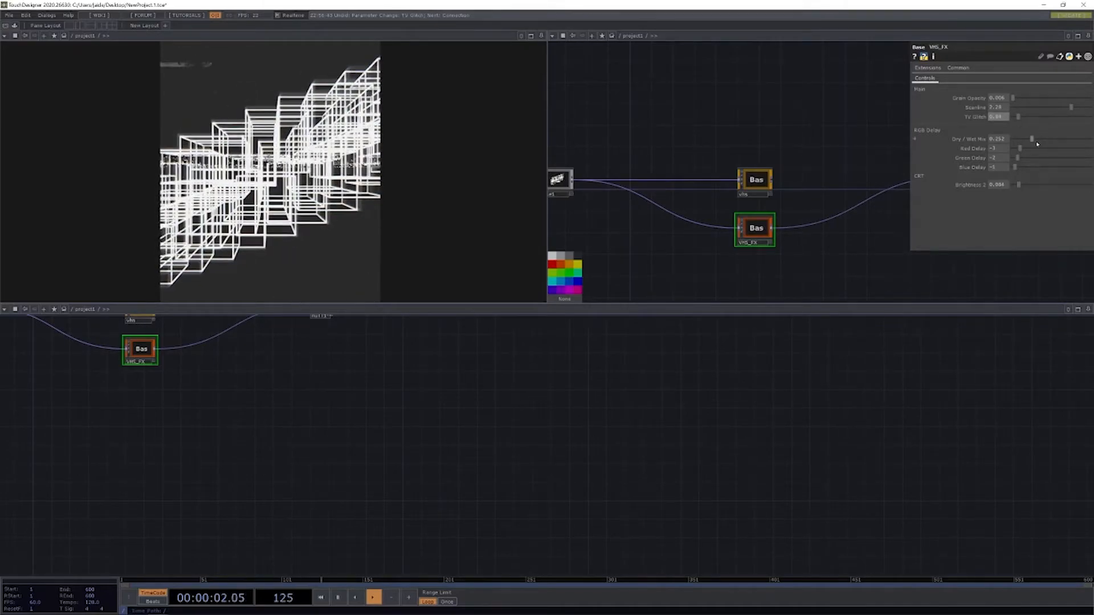
# - Try stronger RGB Delay offsets for the red and green channels of VHS_FX and undo each change
pyautogui.moveTo(1032, 138)
pyautogui.mouseDown()
pyautogui.moveTo(1077, 146)
pyautogui.moveTo(1038, 158)
pyautogui.mouseUp()
pyautogui.hotkey('ctrl', 'z')
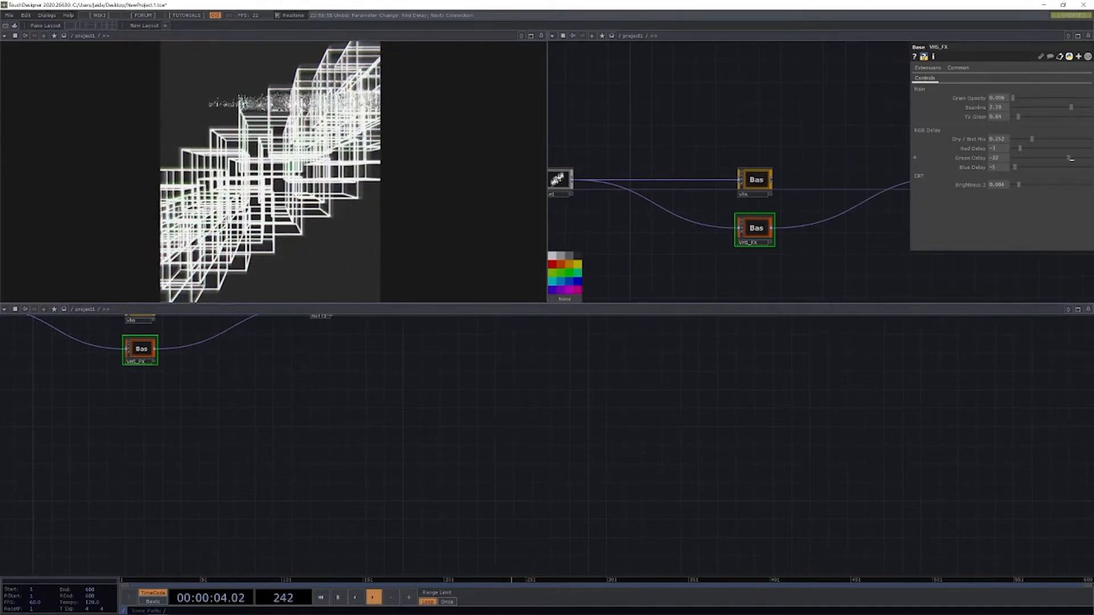
pyautogui.hotkey('ctrl', 'z')
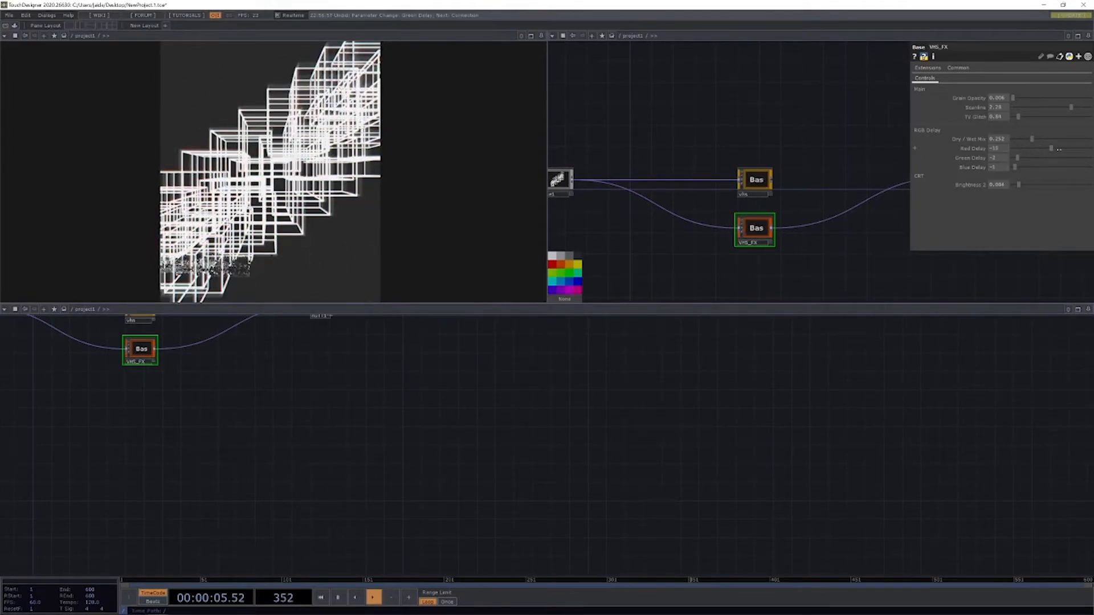
pyautogui.hotkey('ctrl', 'z')
pyautogui.hotkey('ctrl', 'z')
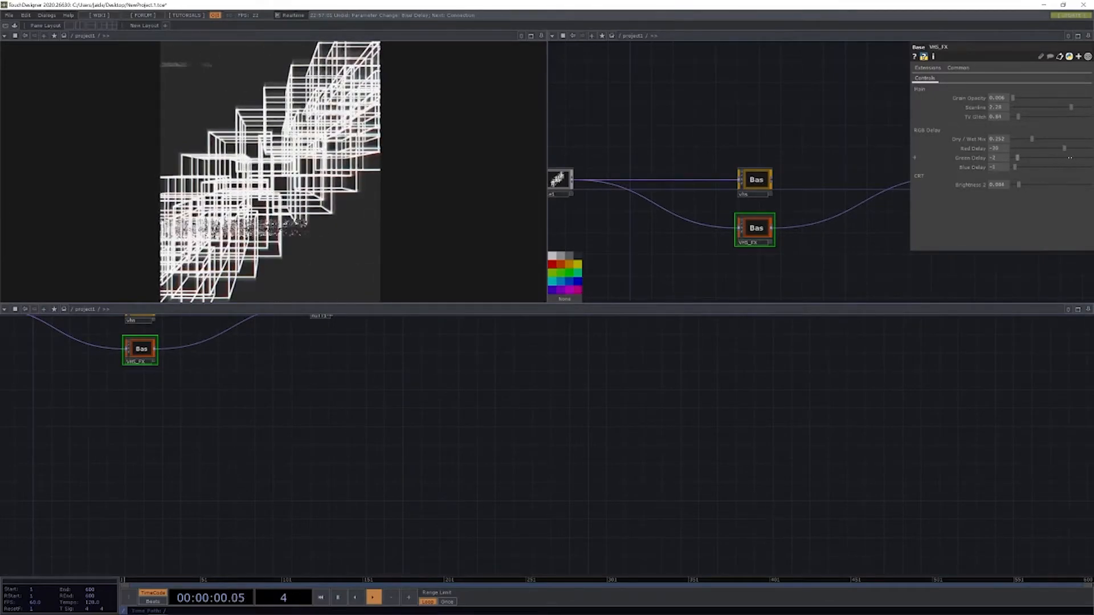
pyautogui.hotkey('ctrl', 'z')
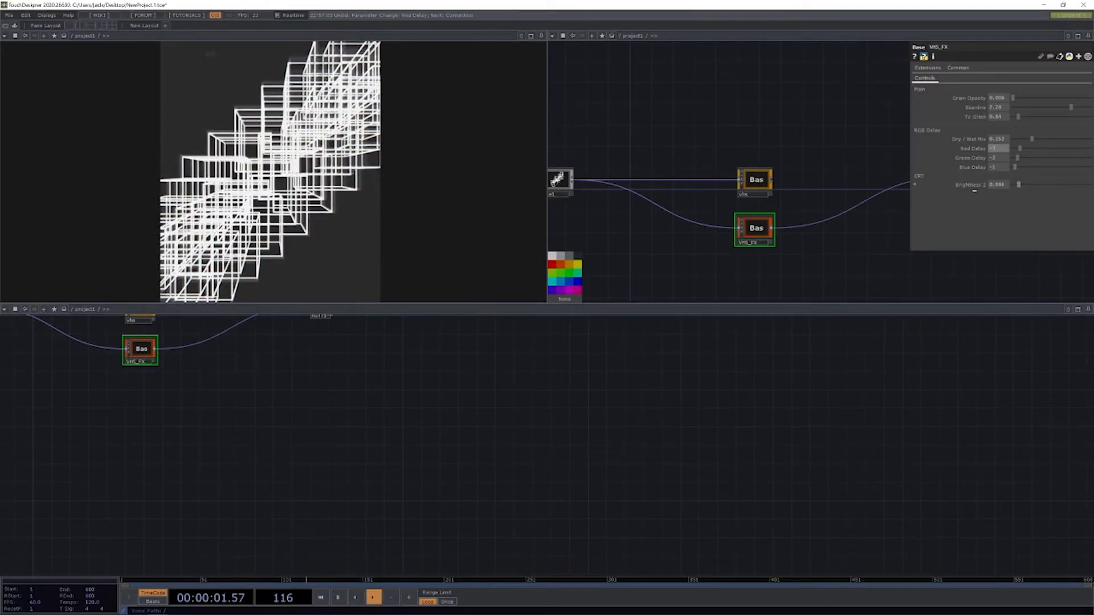
# - Try a Brightness 2 value of 1 in the CRT settings of VHS_FX
pyautogui.moveTo(1018, 185); pyautogui.dragTo(1090, 186)
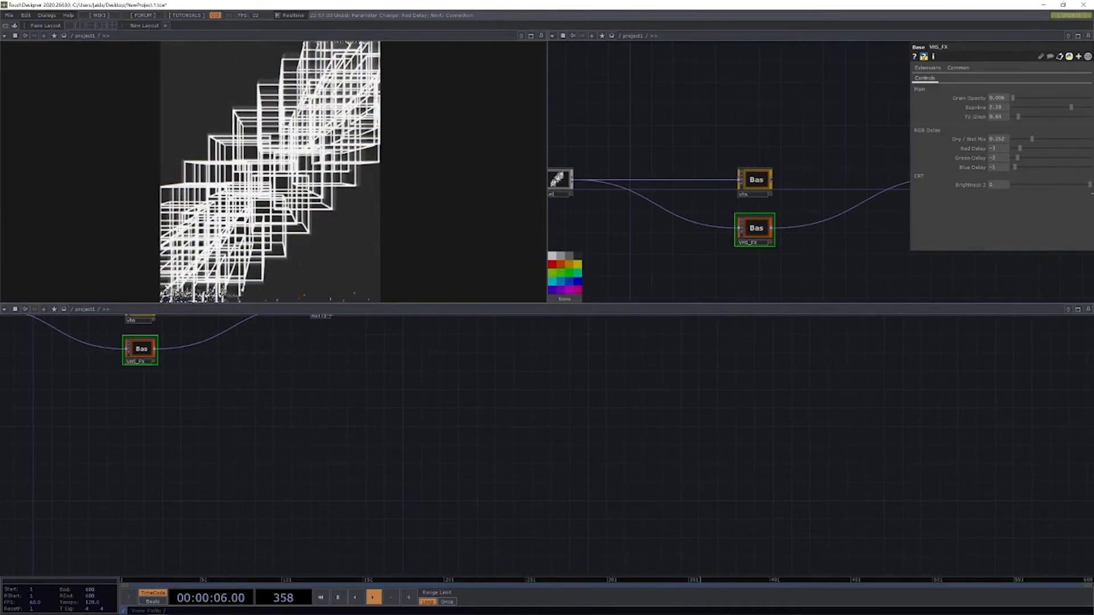
pyautogui.click(999, 184)
pyautogui.write('1')
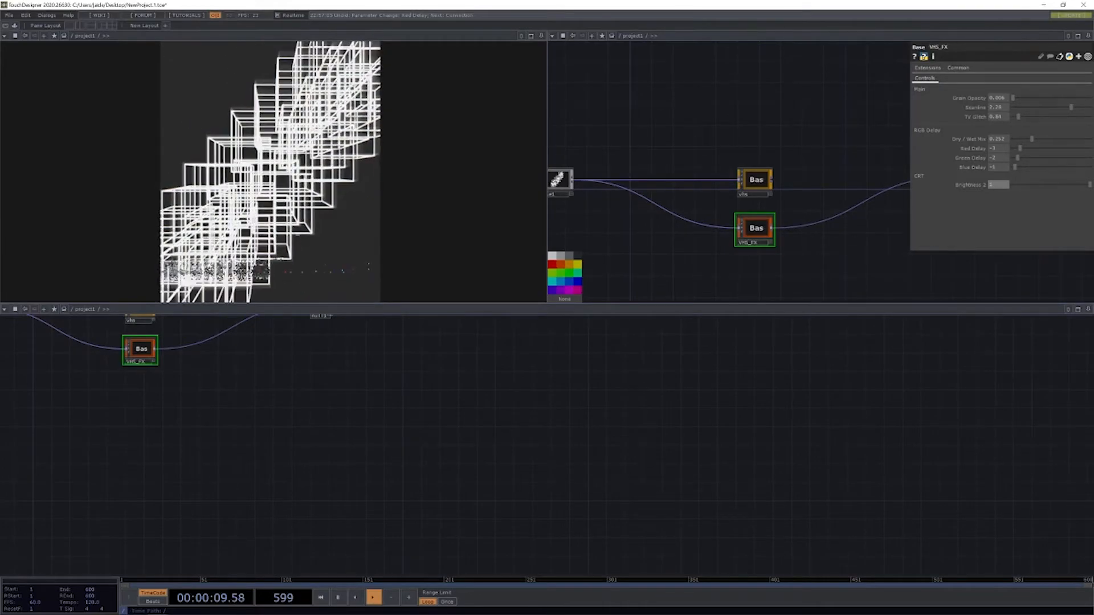
pyautogui.rightClick(278, 199)
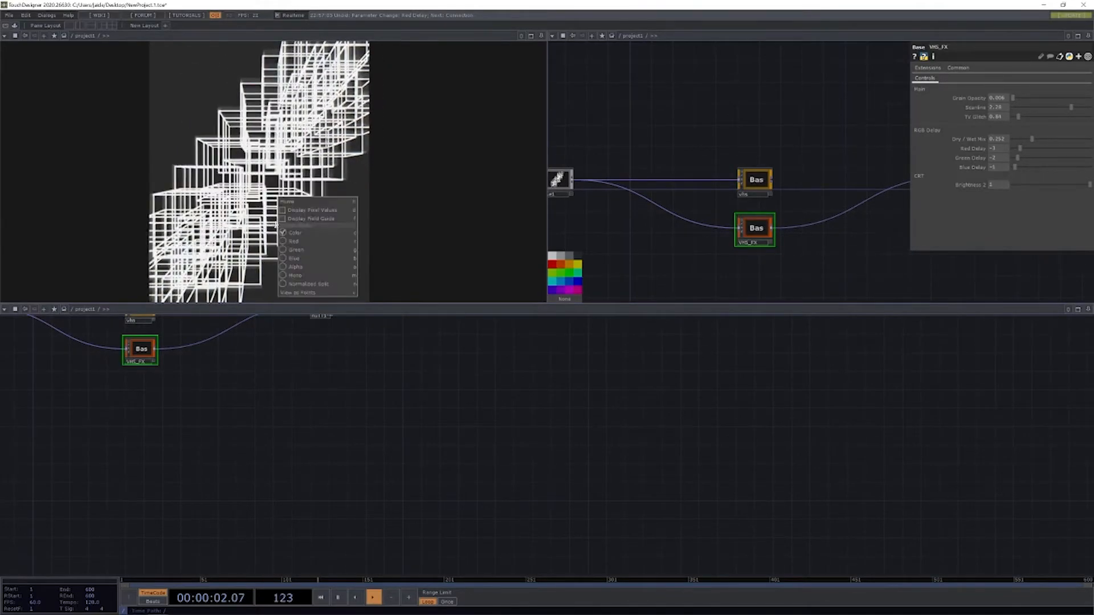
pyautogui.moveTo(330, 190); pyautogui.dragTo(345, 191)
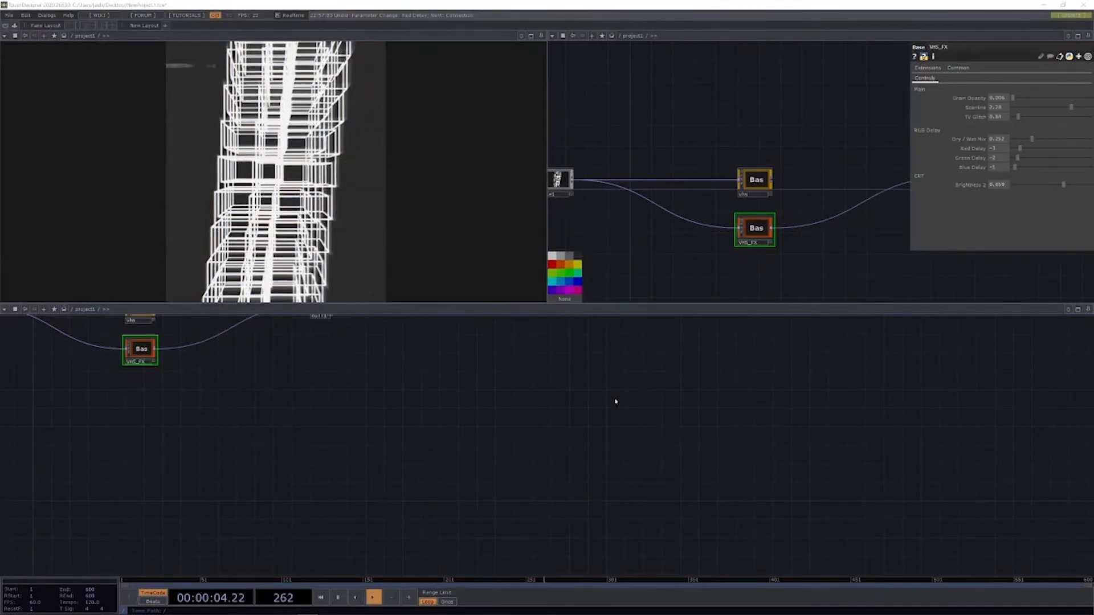
# - Paste the copied Base component below VHS_FX in the project network and enter it
pyautogui.press('h')
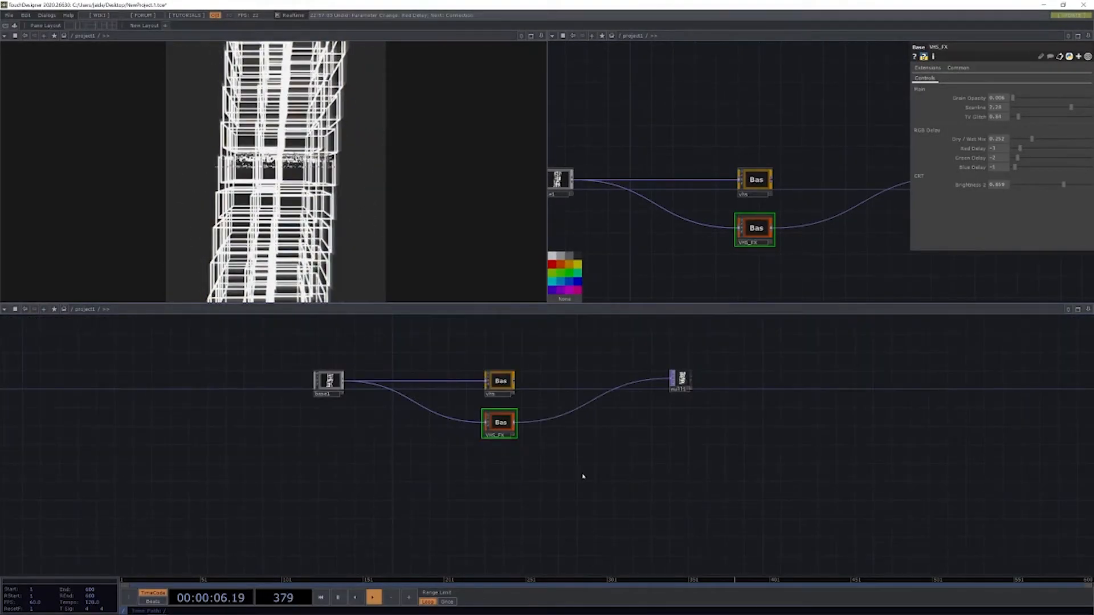
pyautogui.hotkey('ctrl', 'v')
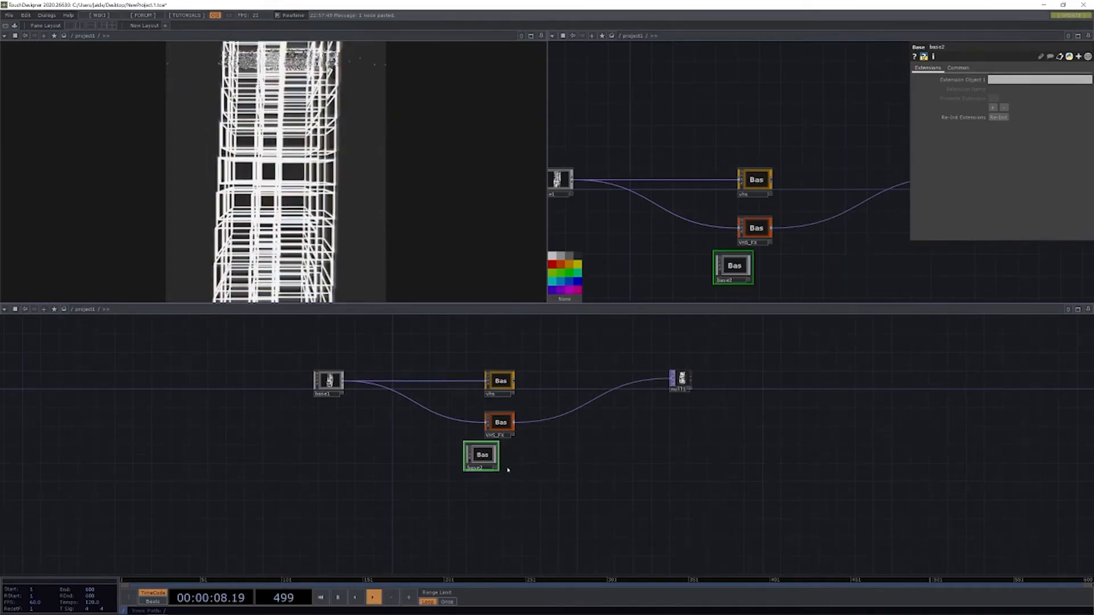
pyautogui.click(486, 467)
pyautogui.press('i')
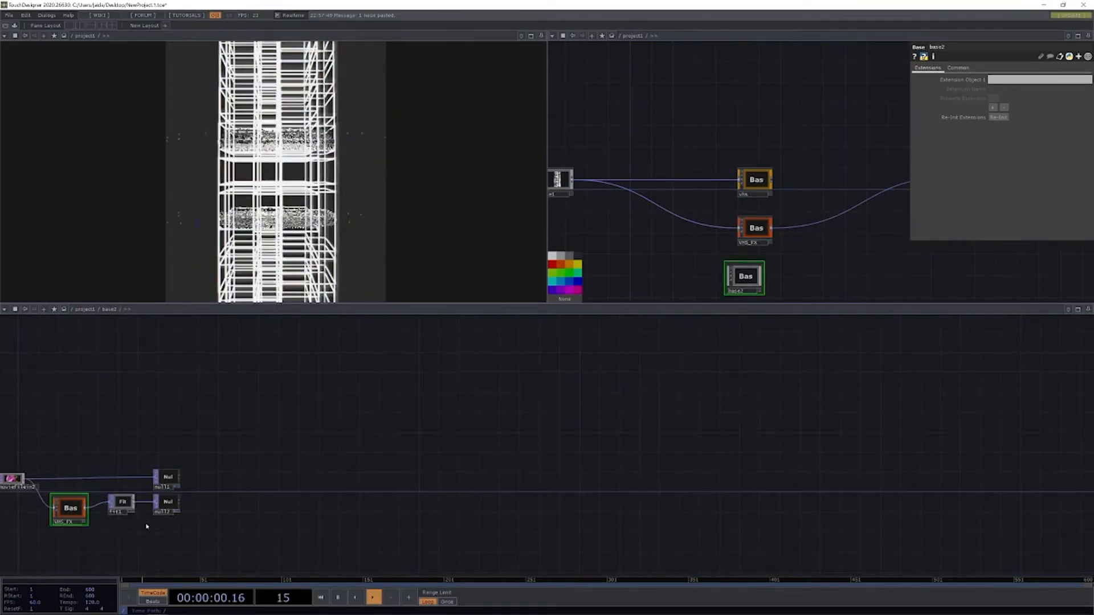
pyautogui.press('h')
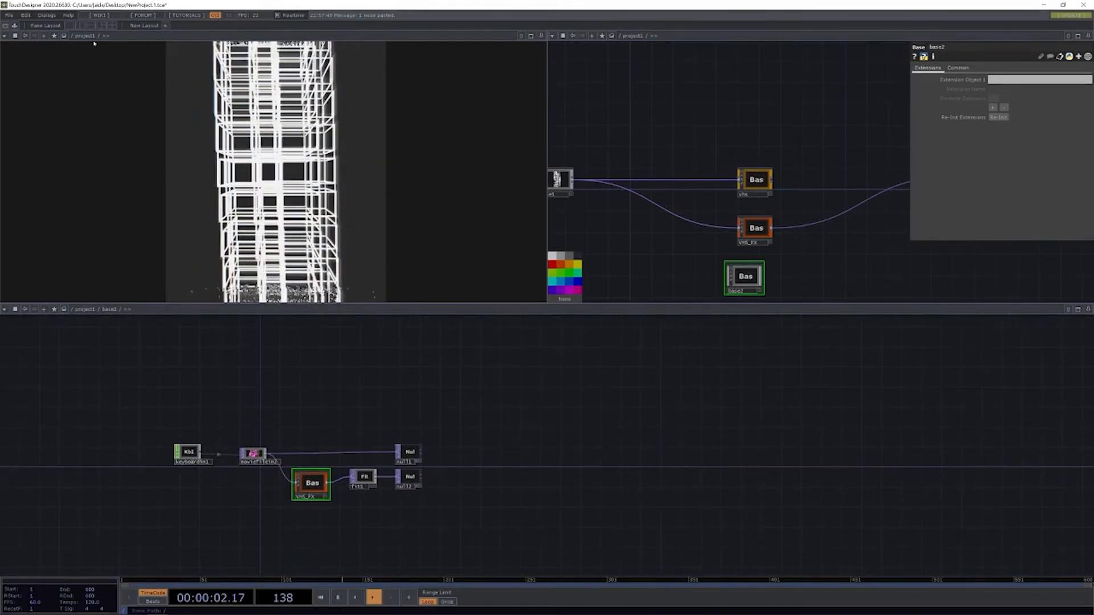
# - Show the base2 network in the viewer pane and compare the source movie with its VHS_FX version
pyautogui.click(105, 36)
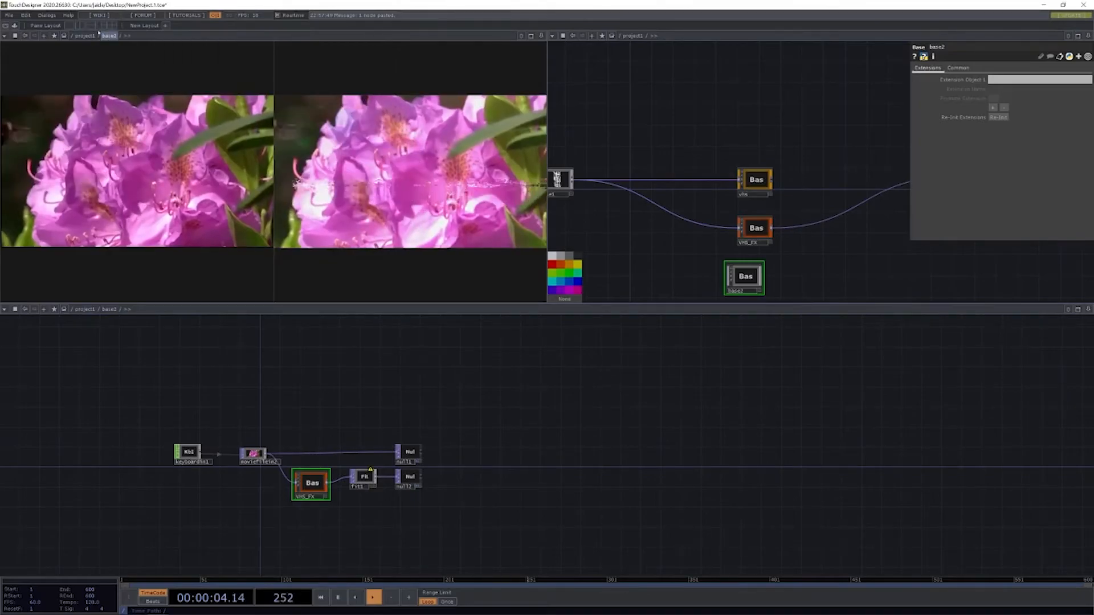
pyautogui.moveTo(327, 422); pyautogui.dragTo(487, 374)
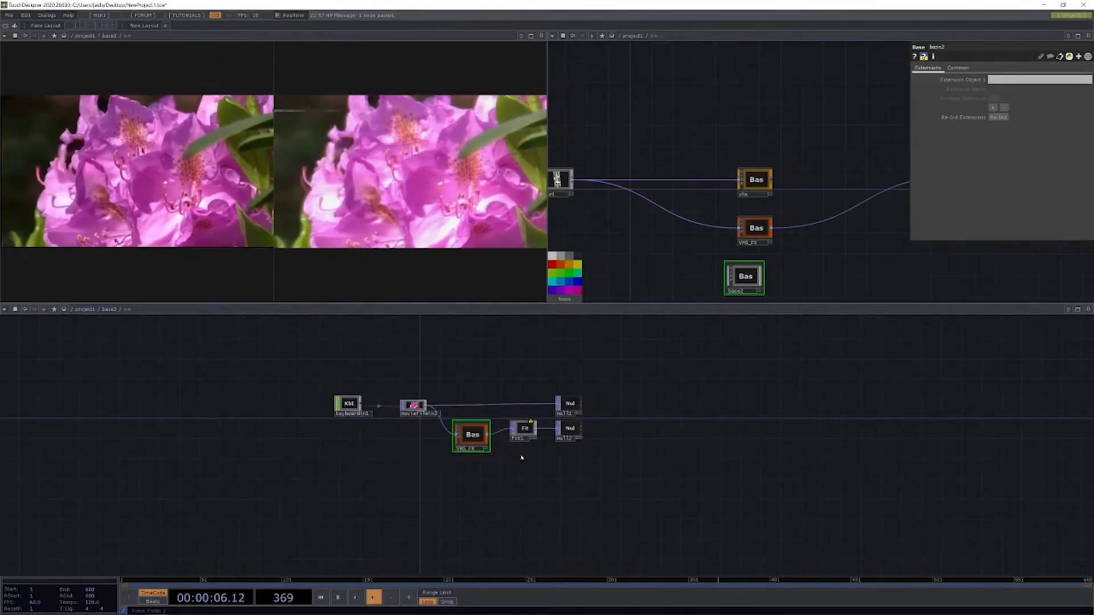
pyautogui.scroll(3, 521, 458)
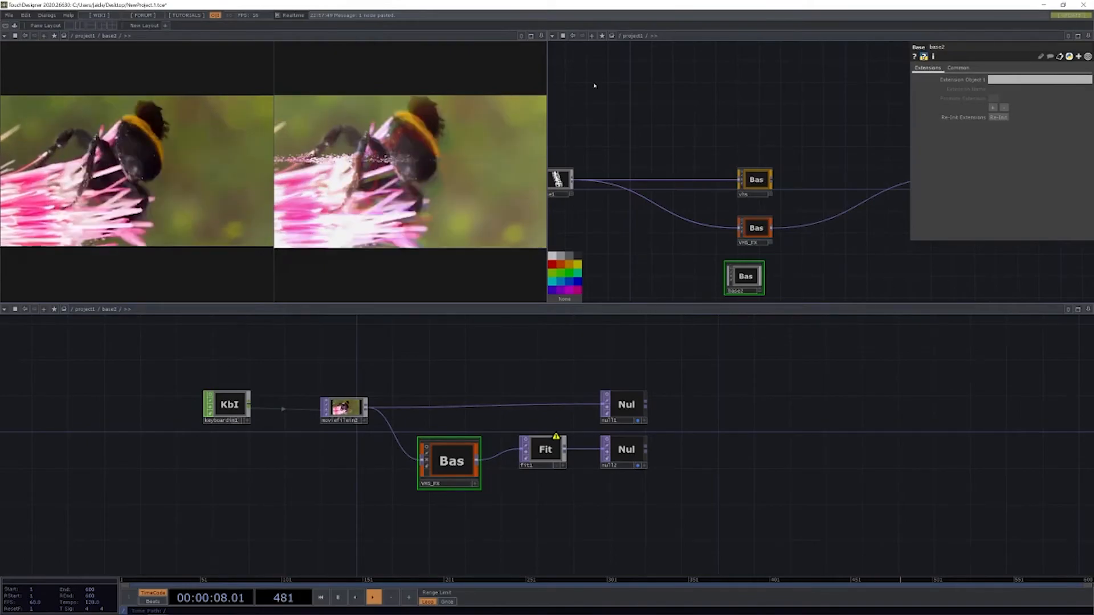
# - Undo the Grain Opacity change in base2's VHS_FX, then set Grain Opacity 0.33, Scanline 0.92, Dry / Wet Mix 1 and Brightness 2 0.824
pyautogui.click(654, 36)
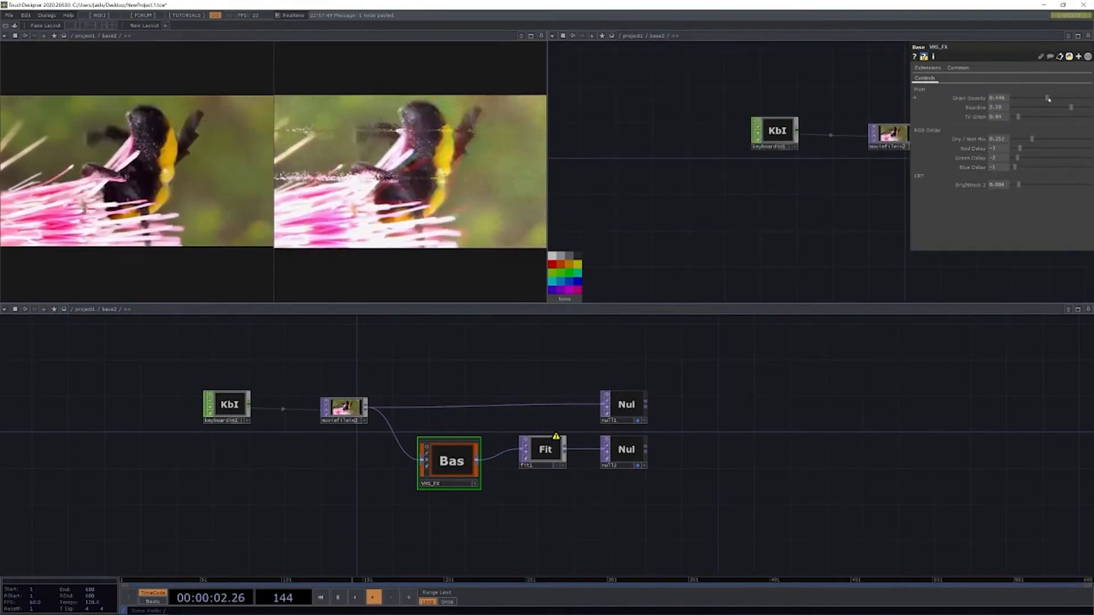
pyautogui.hotkey('ctrl', 'z')
pyautogui.moveTo(1032, 139); pyautogui.dragTo(1091, 139)
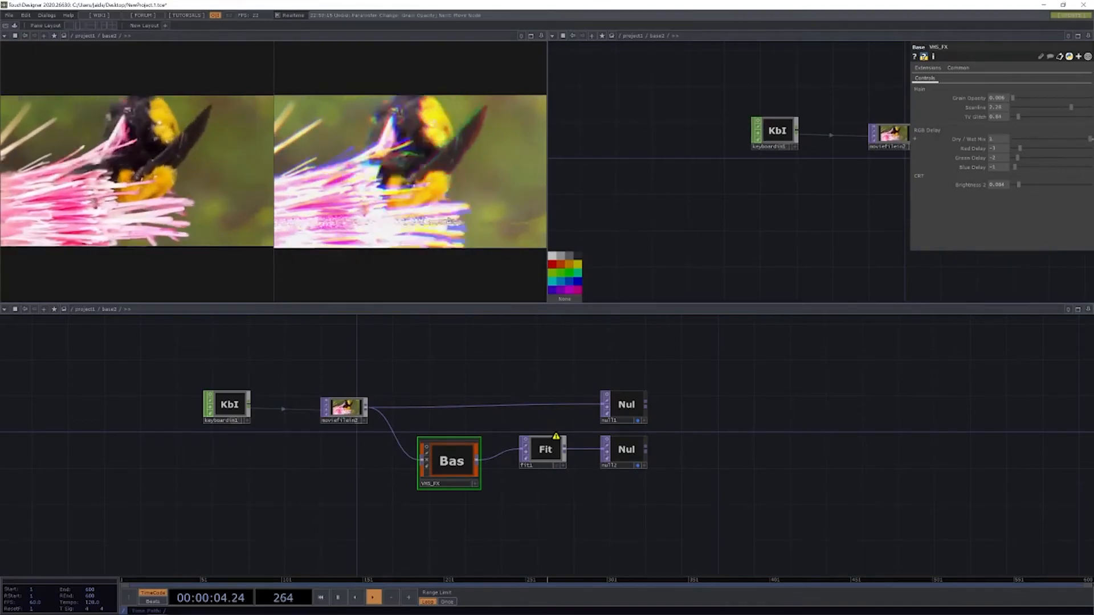
pyautogui.moveTo(1018, 184); pyautogui.dragTo(1089, 185)
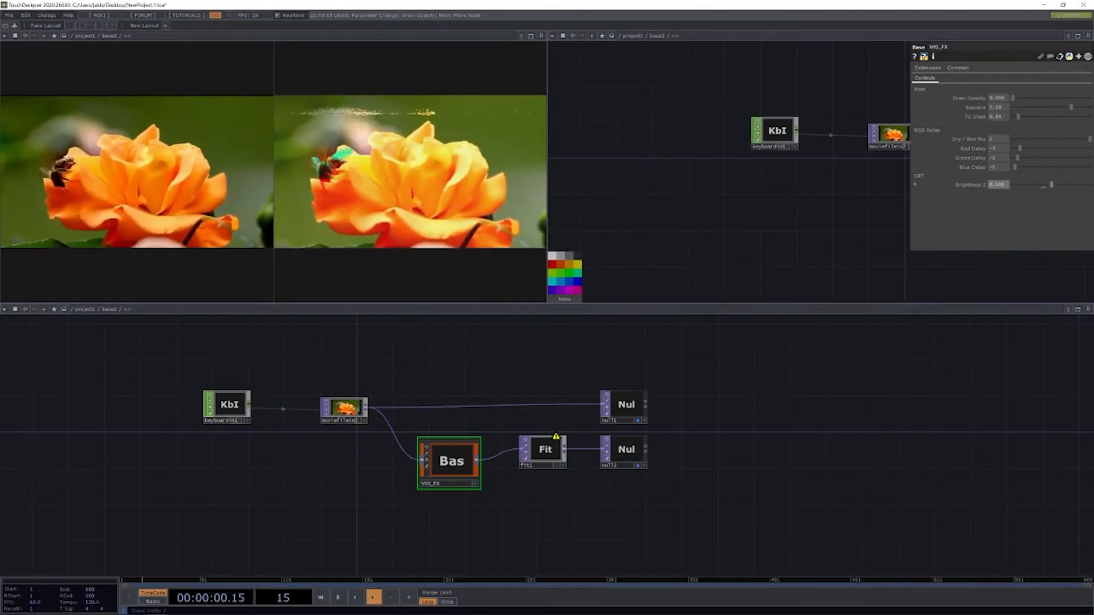
pyautogui.moveTo(1070, 108); pyautogui.dragTo(1038, 98)
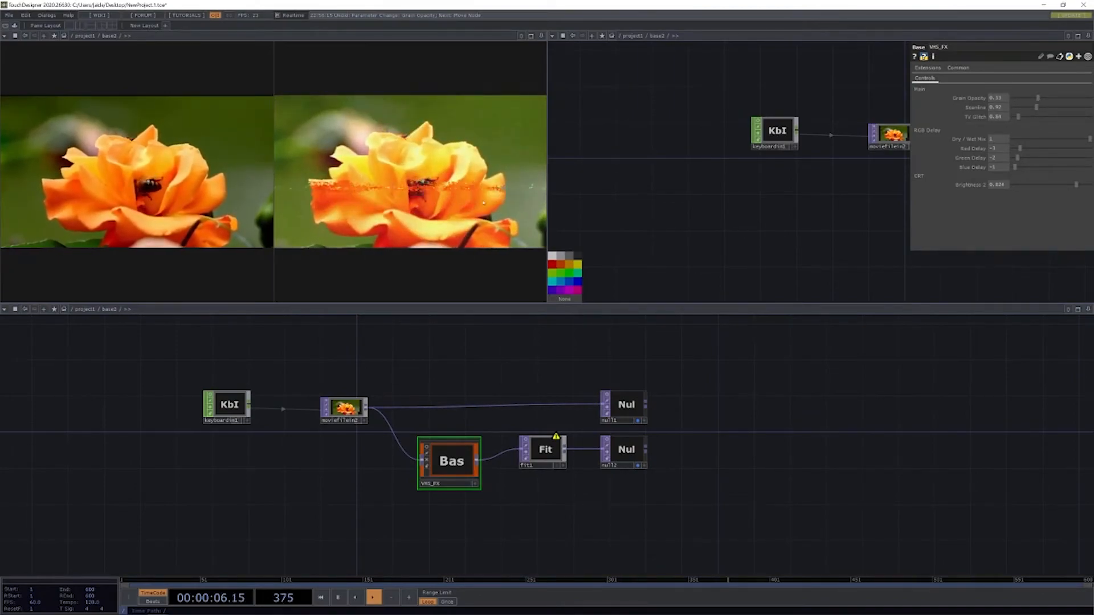
# - Return the network pane to project1 and align base2 directly beneath VHS_FX
pyautogui.moveTo(701, 175); pyautogui.dragTo(610, 190)
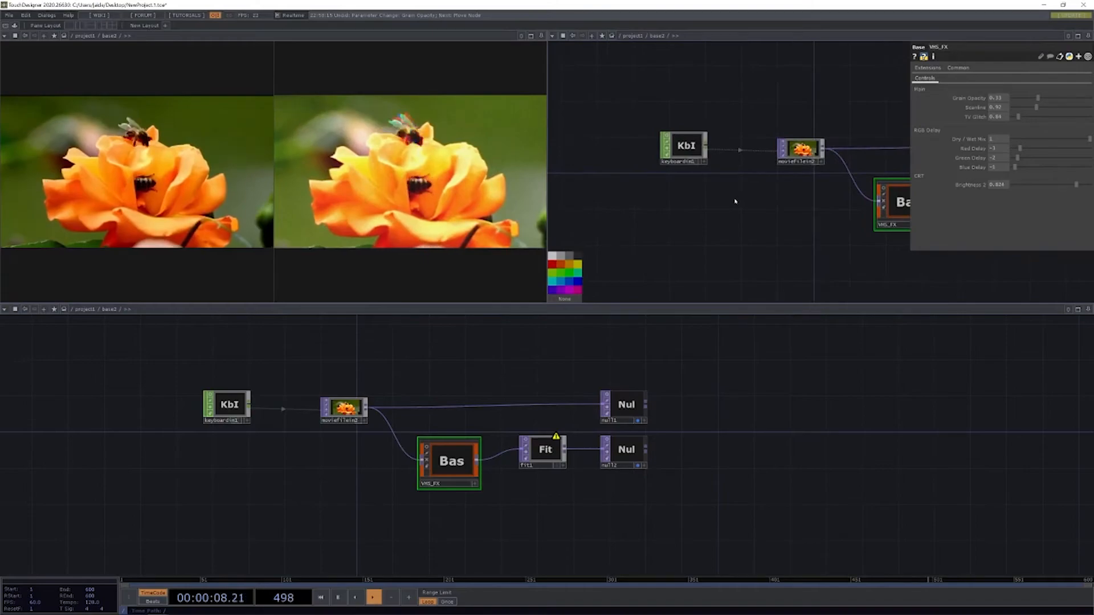
pyautogui.scroll(-5, 735, 201)
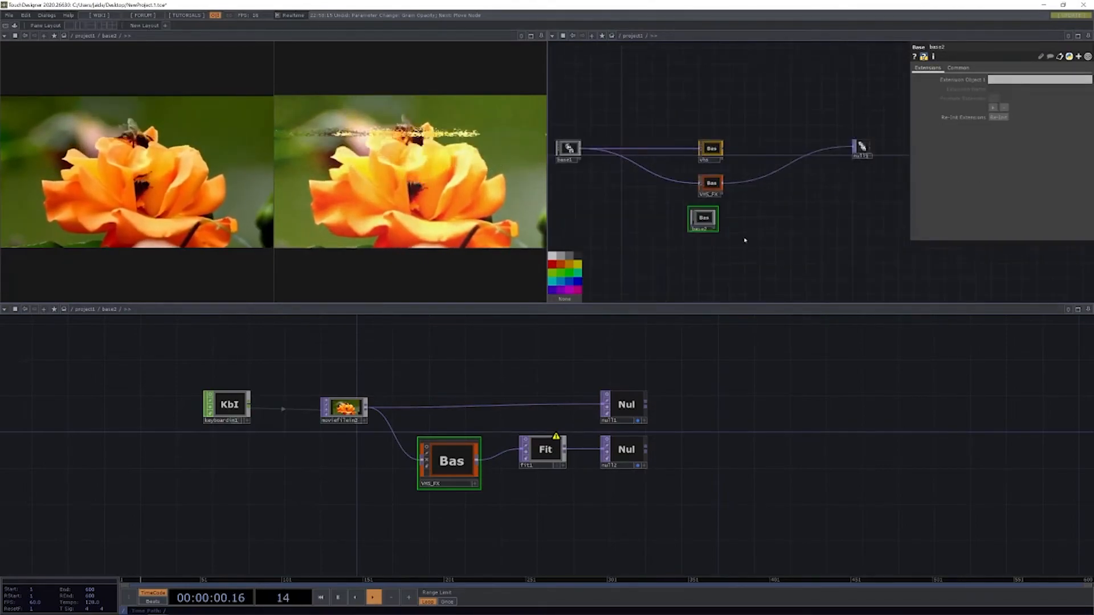
pyautogui.moveTo(697, 224); pyautogui.dragTo(705, 218)
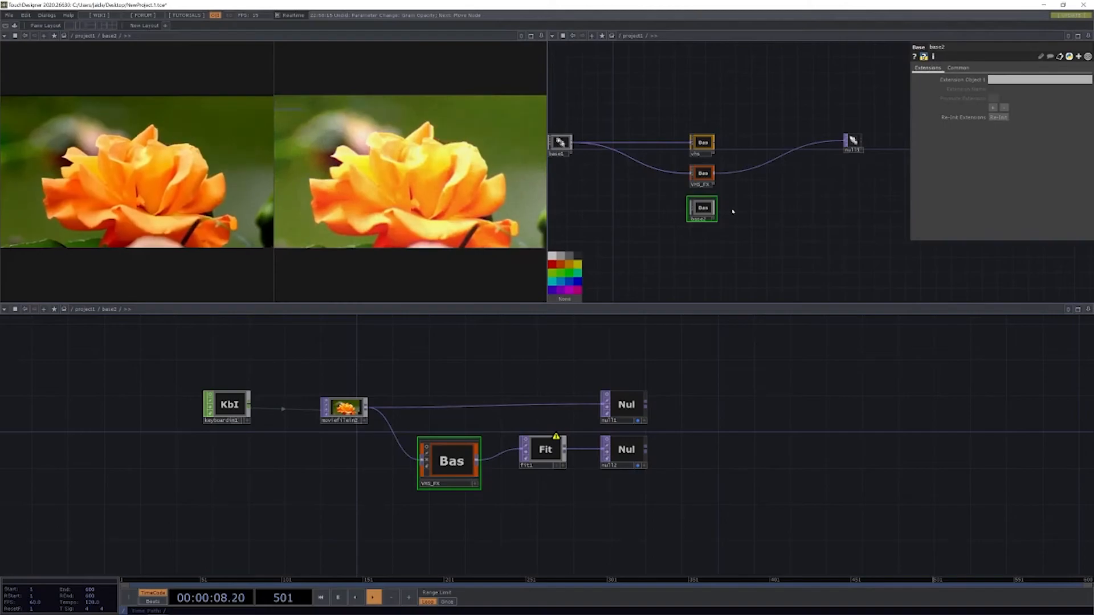
pyautogui.moveTo(772, 208); pyautogui.dragTo(805, 206)
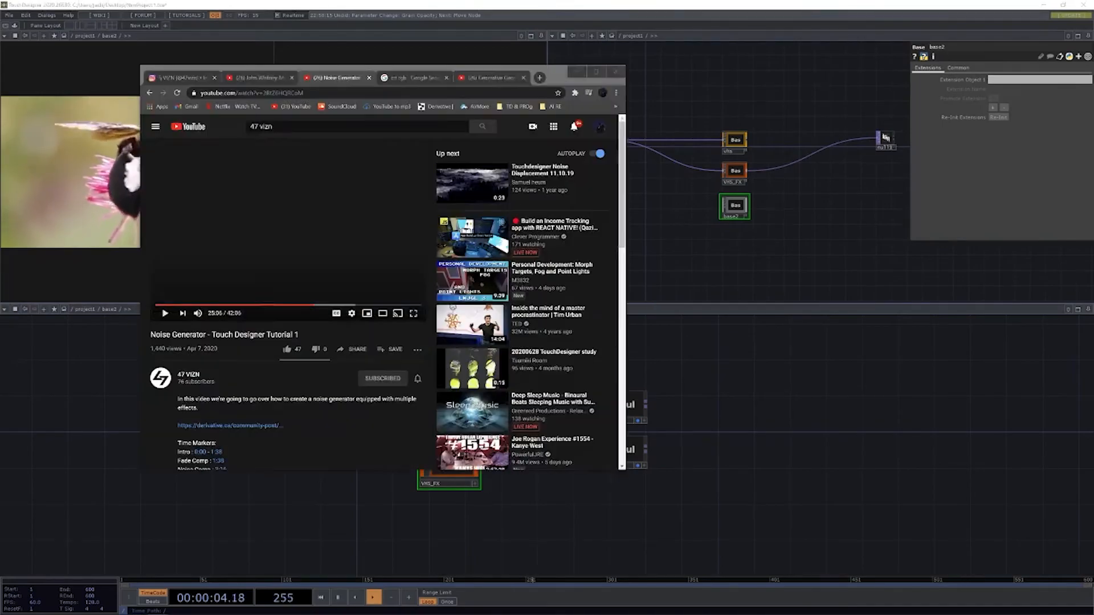
# - Switch to the browser, close the open Instagram post and examine the 47vizn profile's posts, then return to TouchDesigner
pyautogui.hotkey('alt', 'Tab')
pyautogui.click(184, 78)
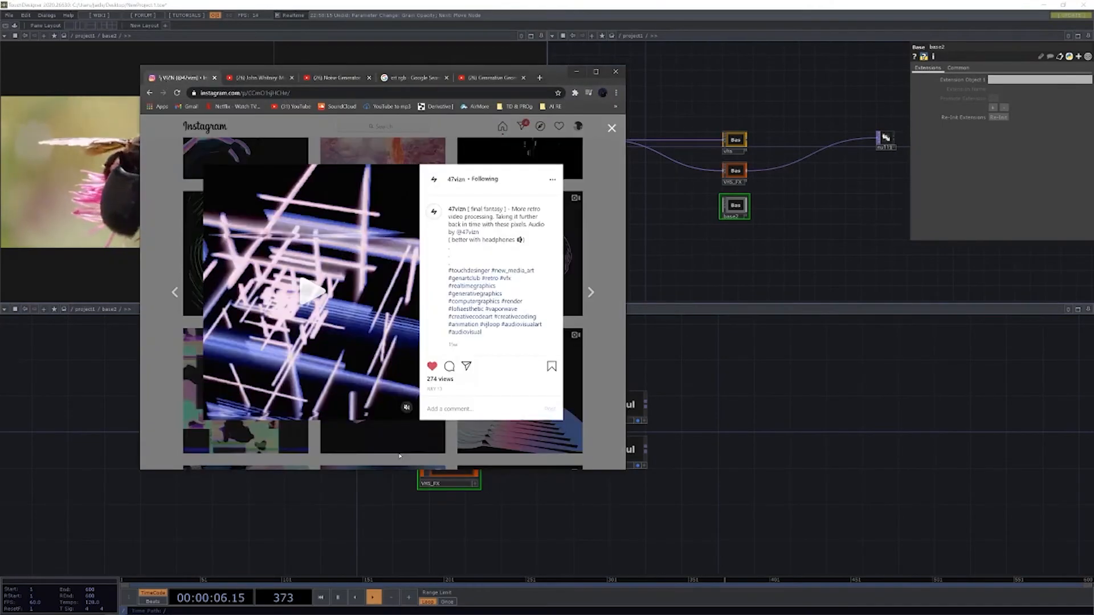
pyautogui.click(567, 149)
pyautogui.scroll(-10, 536, 292)
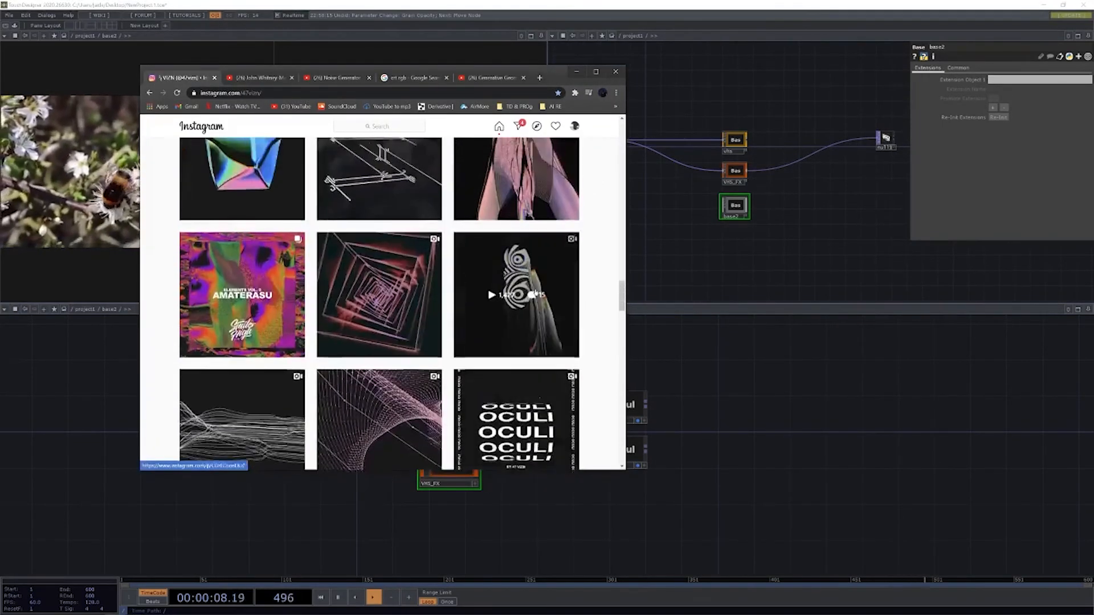
pyautogui.scroll(10, 535, 293)
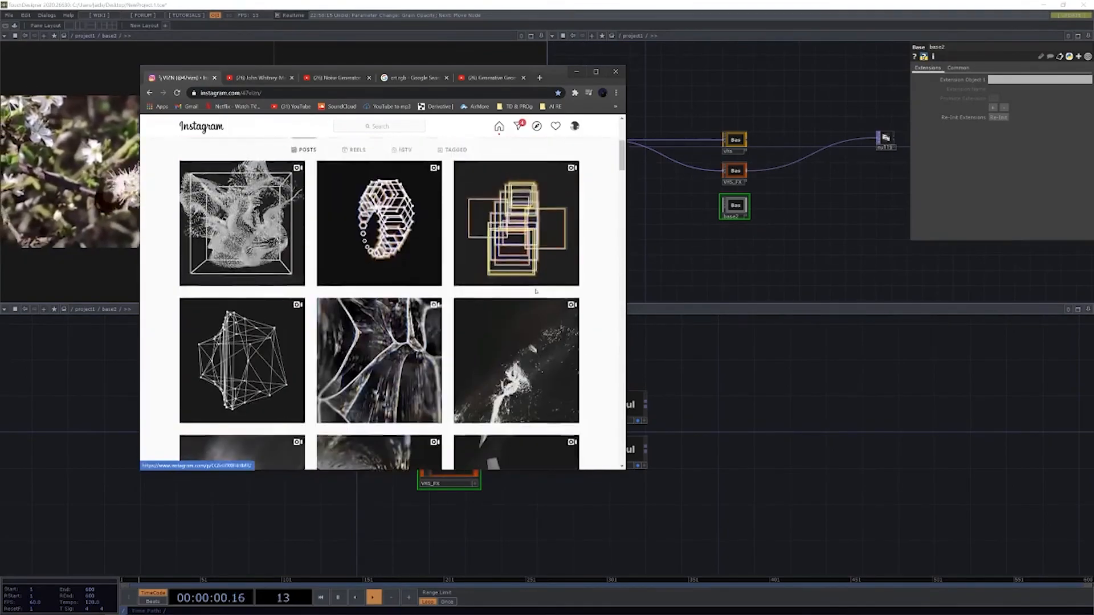
pyautogui.scroll(-6, 535, 292)
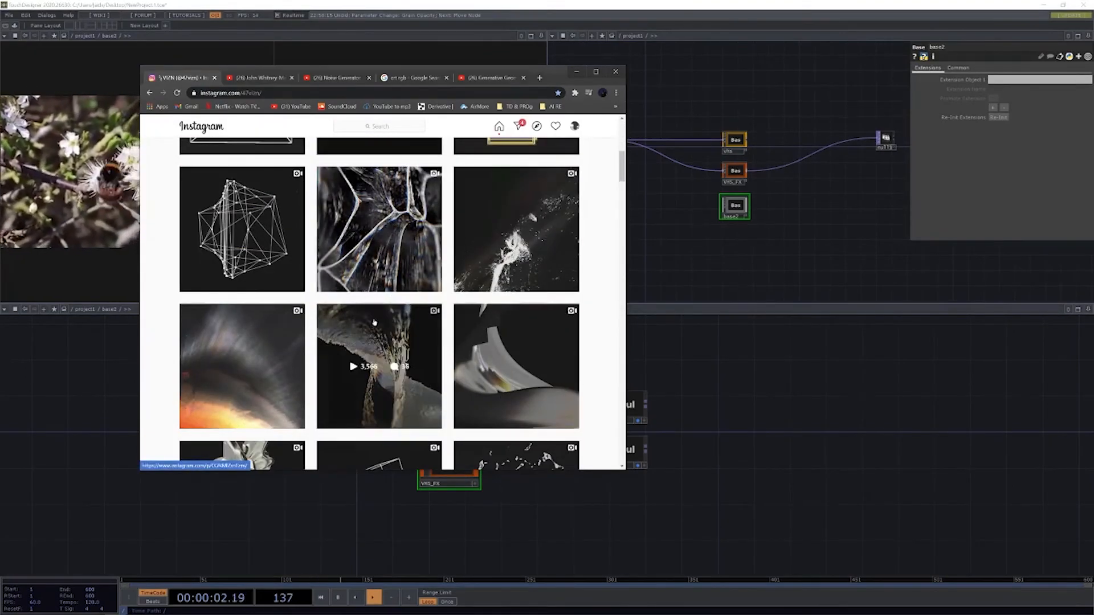
pyautogui.scroll(-4, 550, 327)
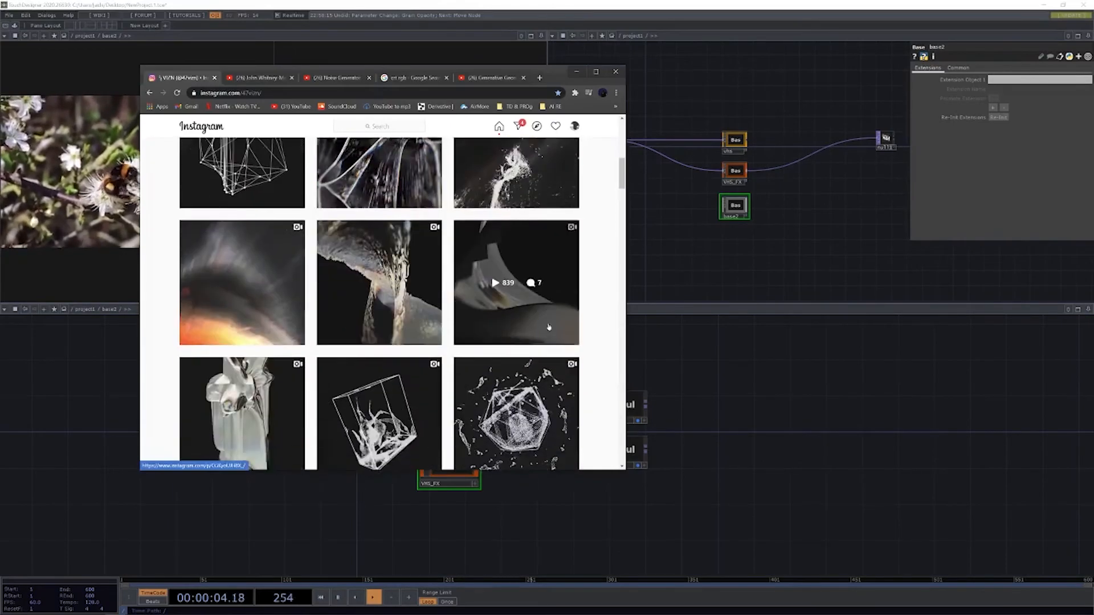
pyautogui.scroll(-4, 551, 327)
pyautogui.scroll(6, 549, 327)
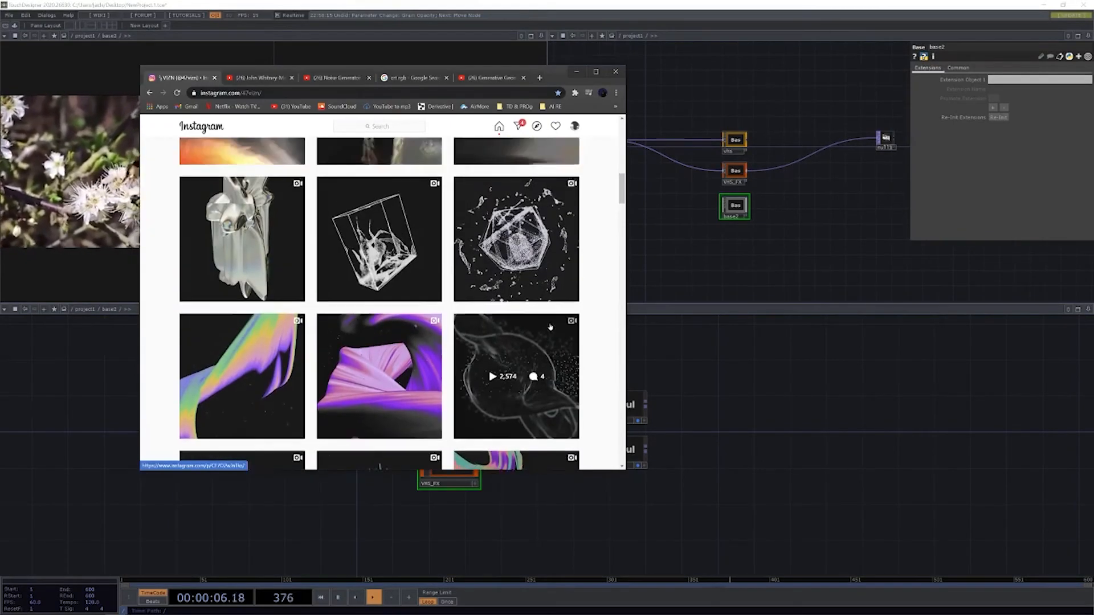
pyautogui.scroll(10, 548, 326)
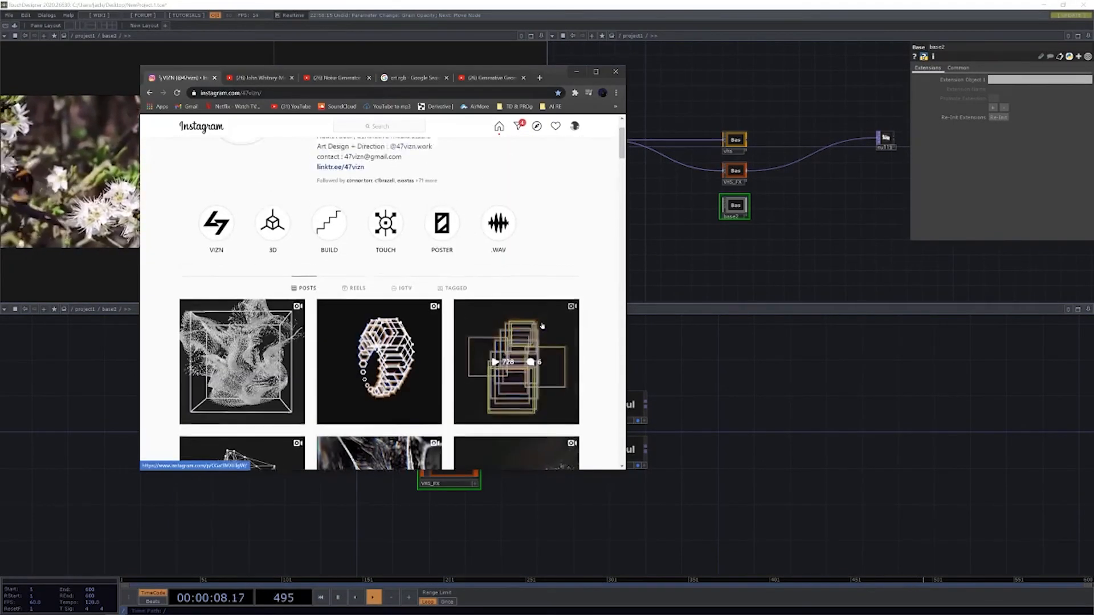
pyautogui.scroll(-2, 448, 351)
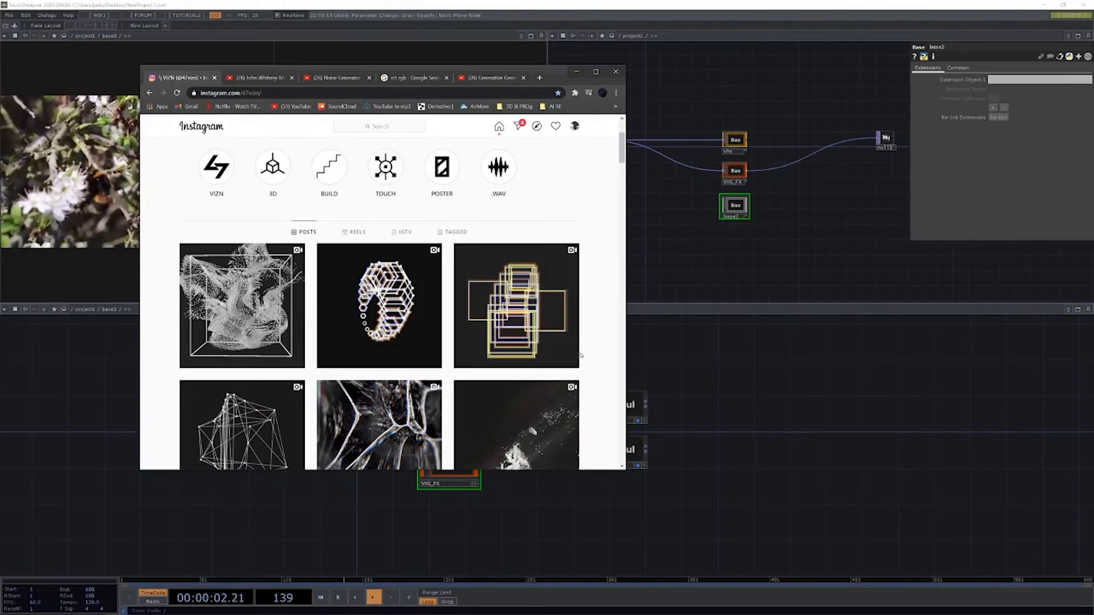
pyautogui.click(804, 404)
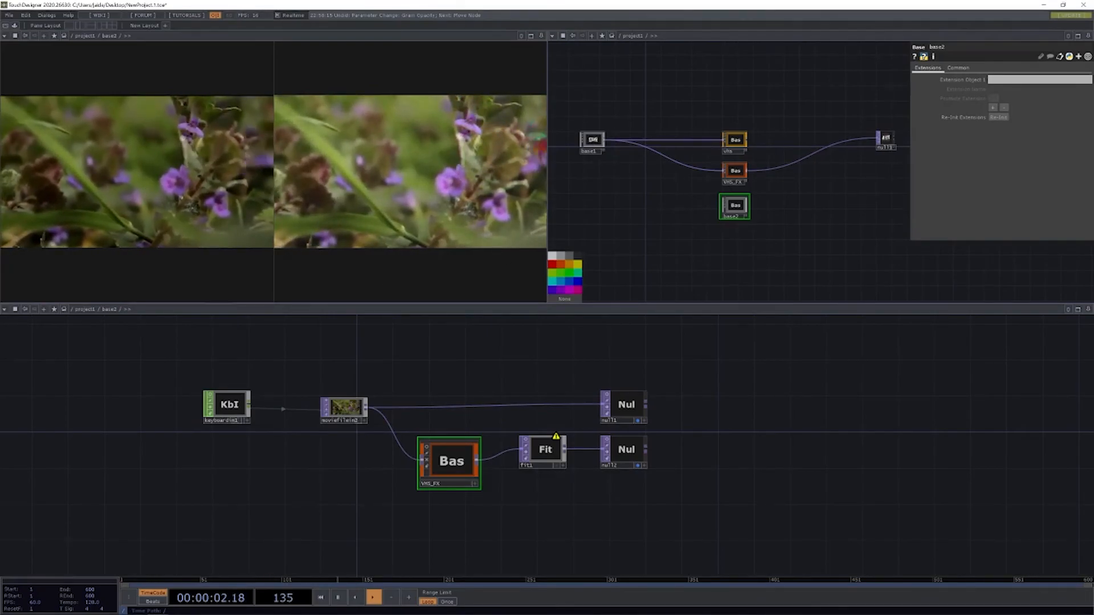
# - Switch to the browser and view the Interactive & Immersive HQ video on generative geometric design and its description
pyautogui.hotkey('alt', 'Tab')
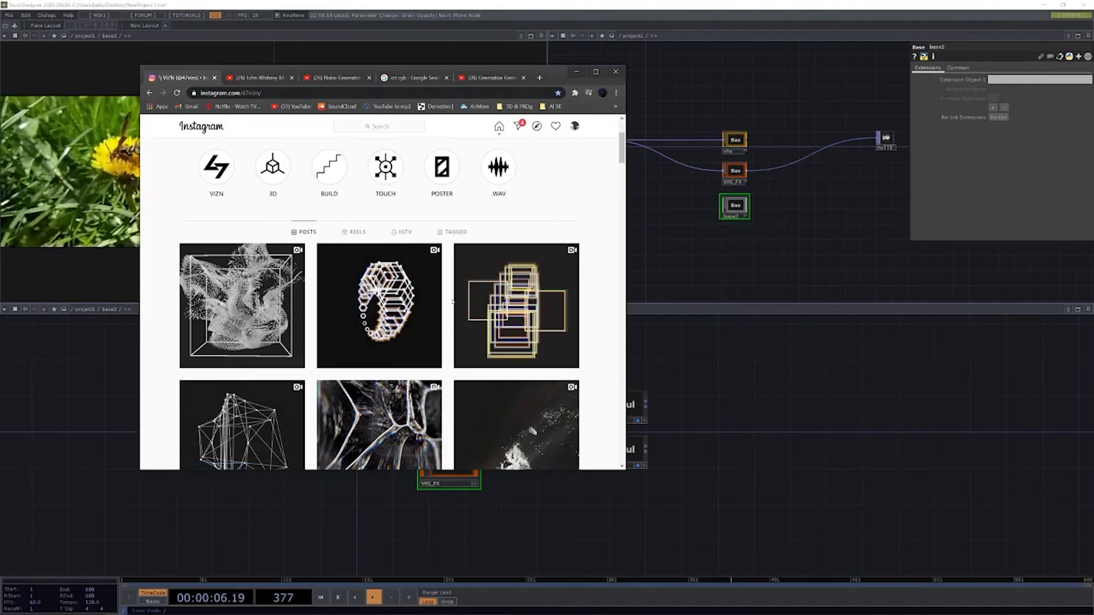
pyautogui.click(495, 77)
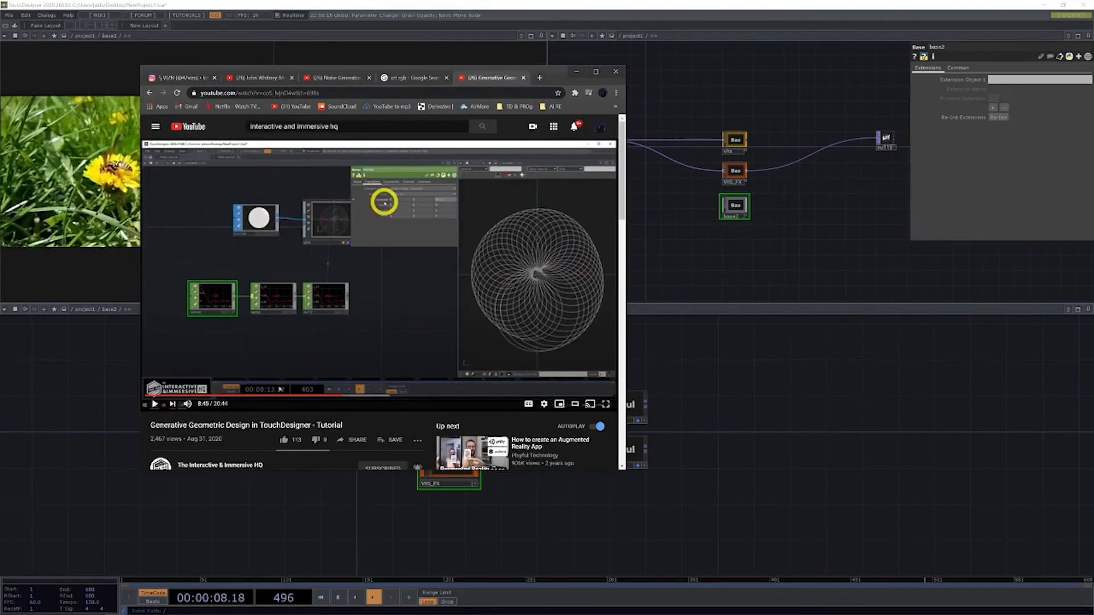
pyautogui.scroll(-3, 169, 350)
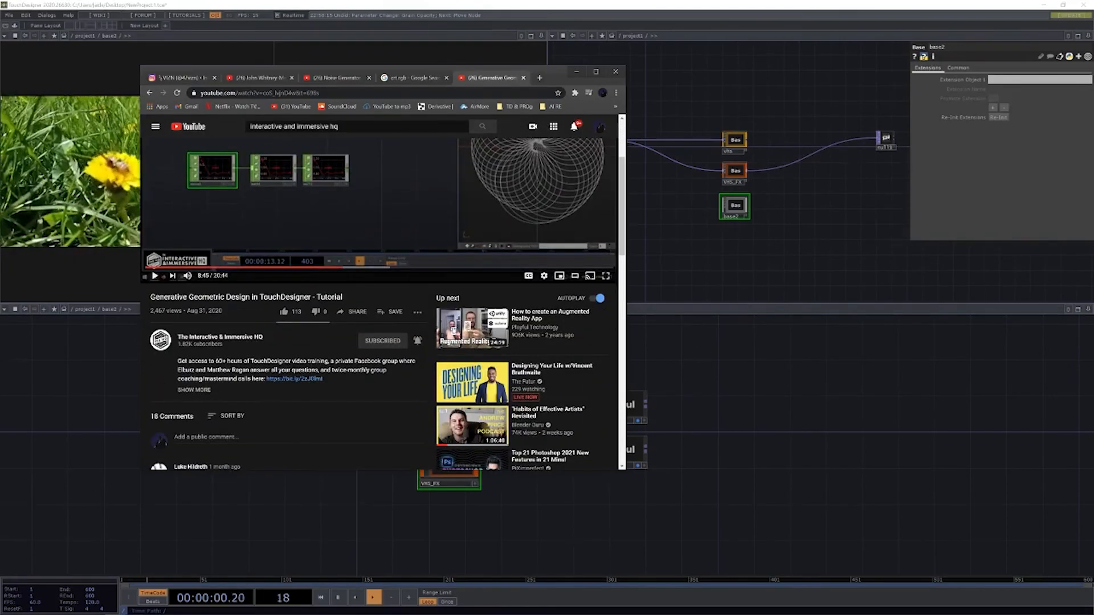
# - Switch back to TouchDesigner and take the viewer pane up from base2 to the project1 network
pyautogui.click(758, 271)
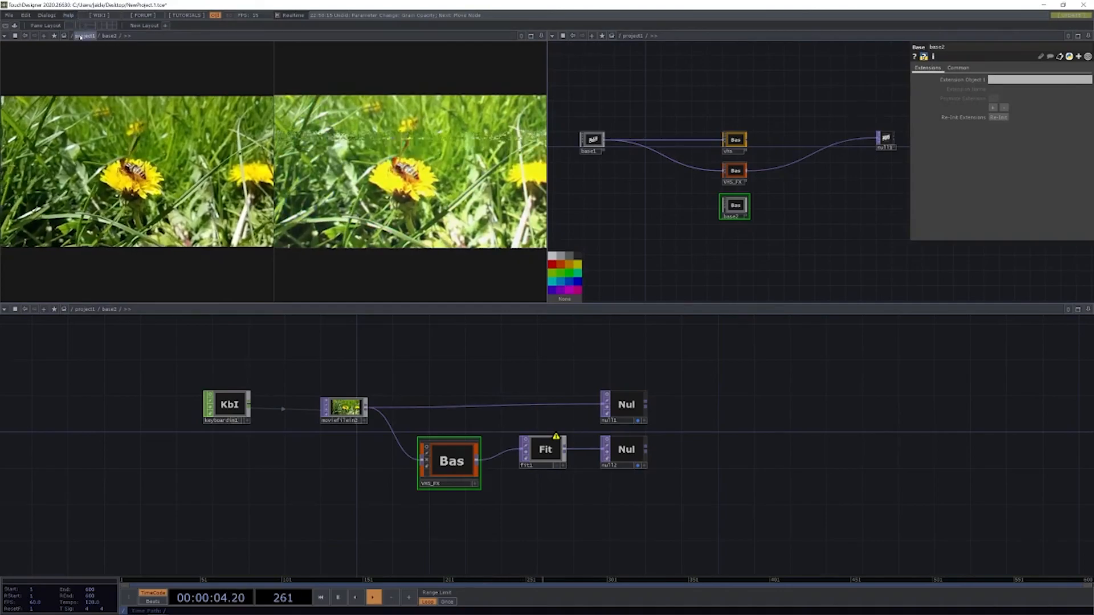
pyautogui.press('u')
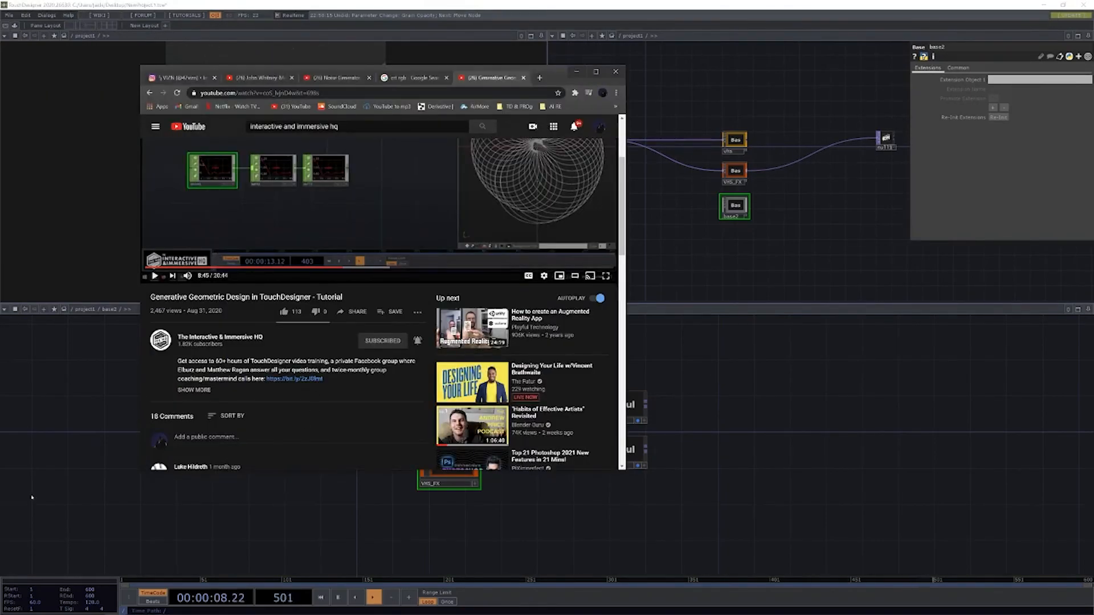
# - Review the generative geometric design tutorial's video page in the browser once more, then return to TouchDesigner
pyautogui.scroll(2, 433, 349)
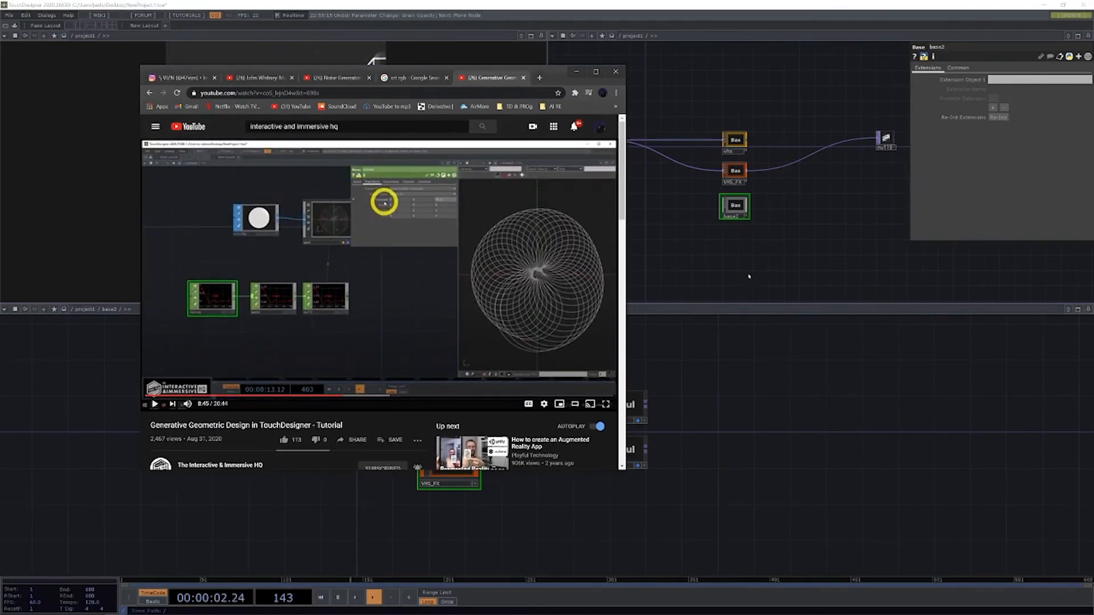
pyautogui.scroll(-1, 312, 393)
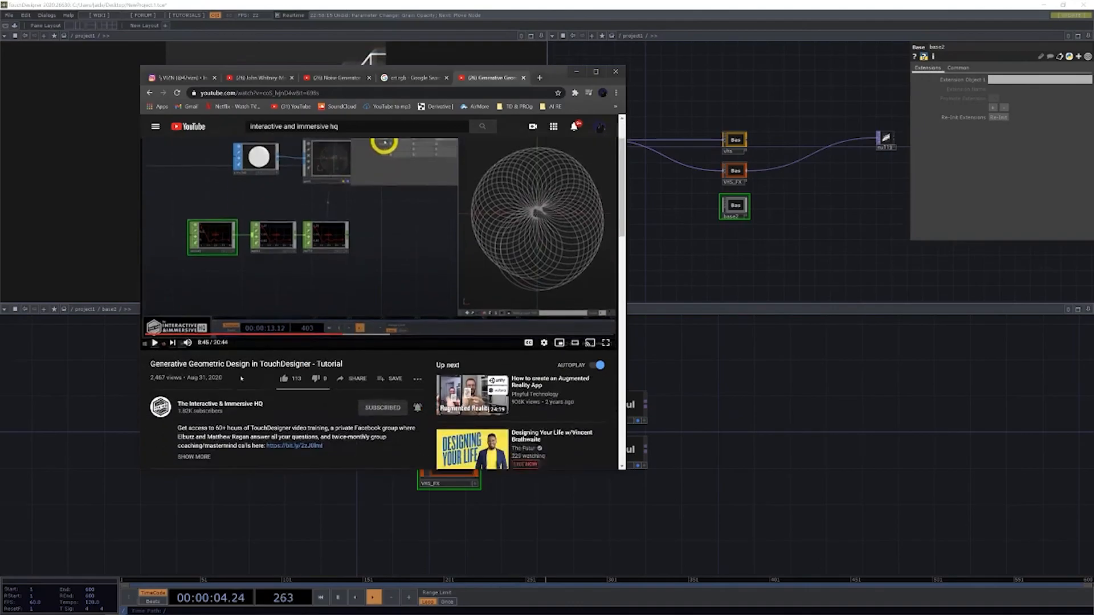
pyautogui.click(776, 259)
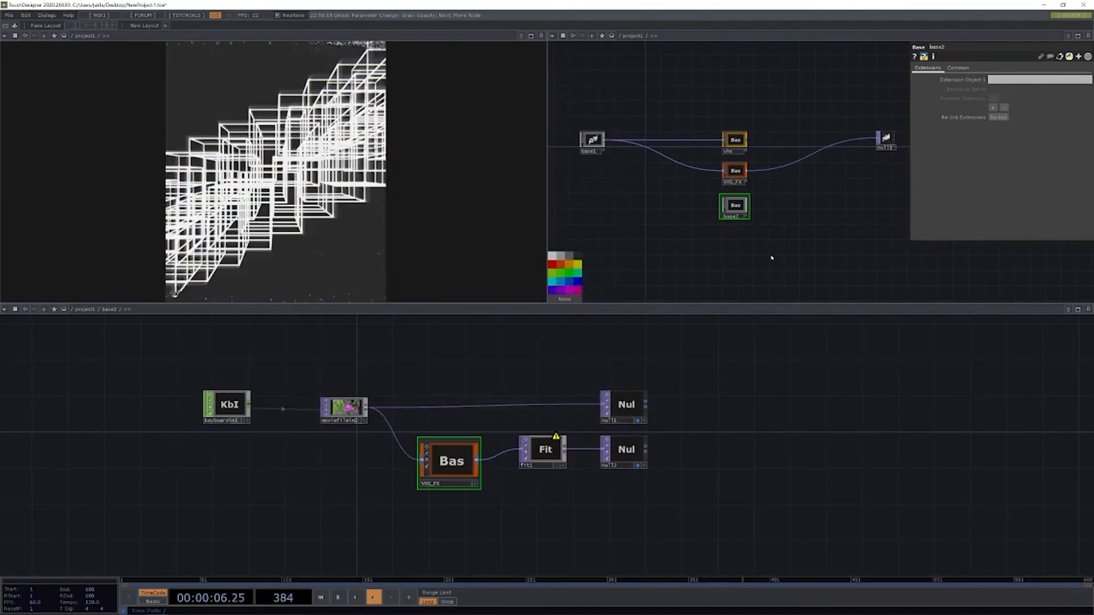